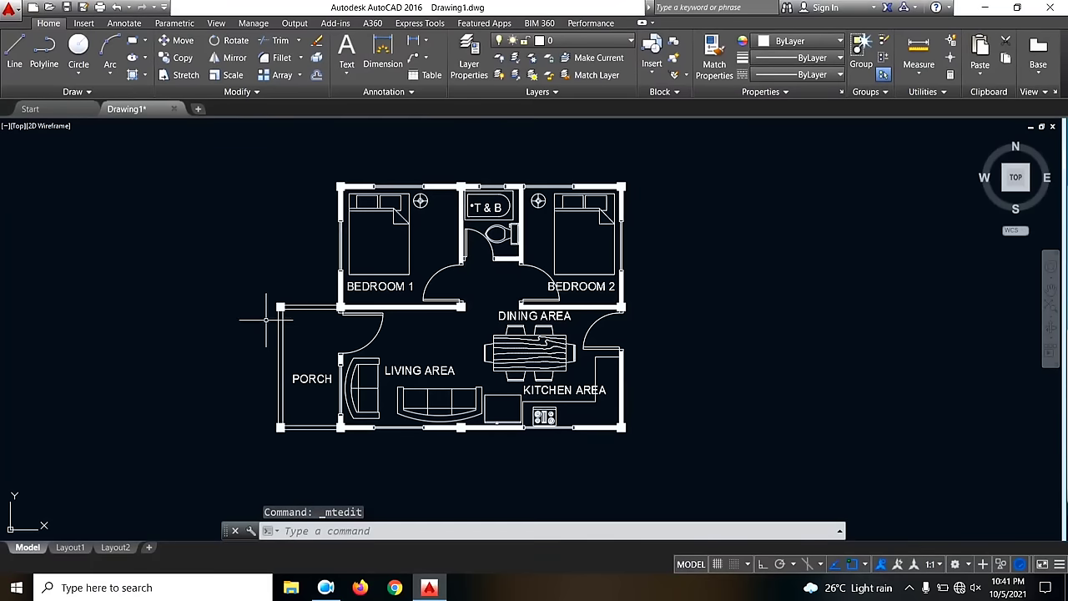
- Pan the finished floor plan slightly right and switch to the Layout1 paper-space view
{"action": "middle_click_drag", "start_coordinate": [317, 253], "coordinate": [358, 254]}
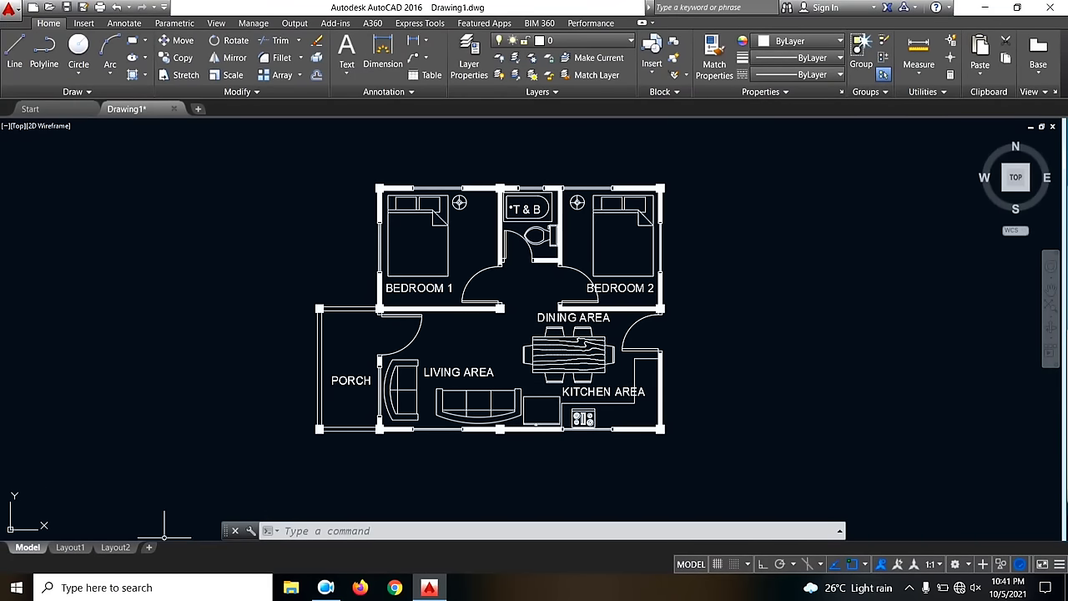
{"action": "left_click", "coordinate": [70, 547]}
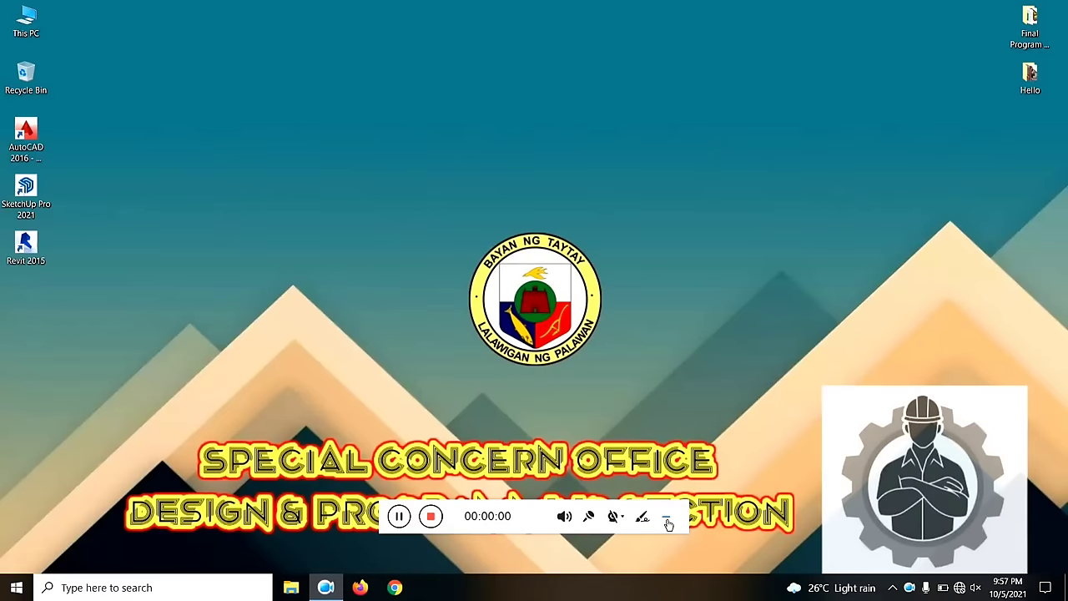
- Launch AutoCAD 2016 from its desktop icon
{"action": "left_click", "coordinate": [668, 521]}
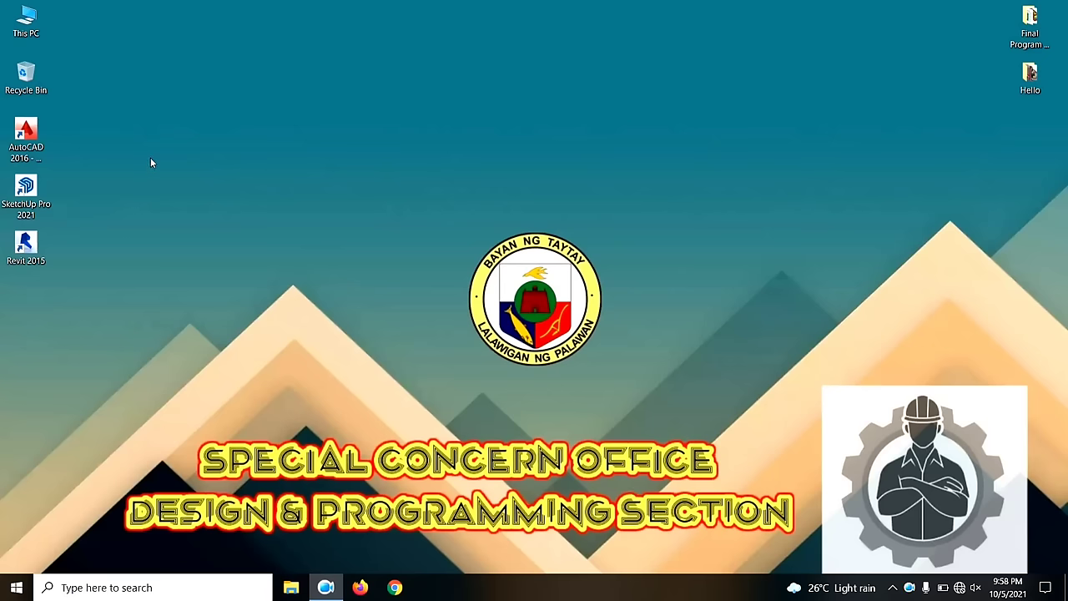
{"action": "left_click", "coordinate": [39, 136]}
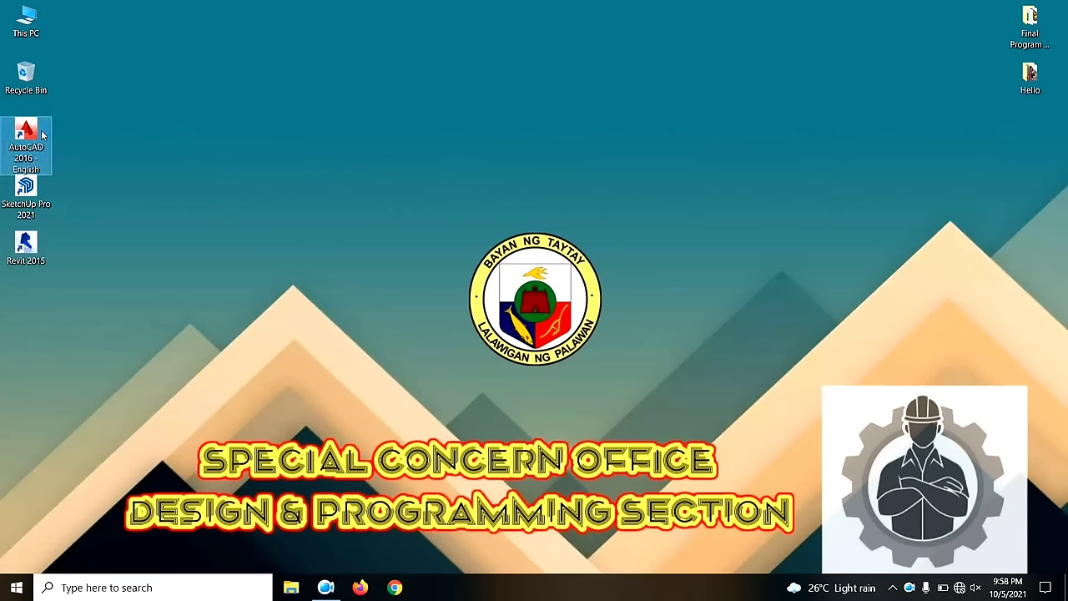
{"action": "double_click", "coordinate": [40, 135]}
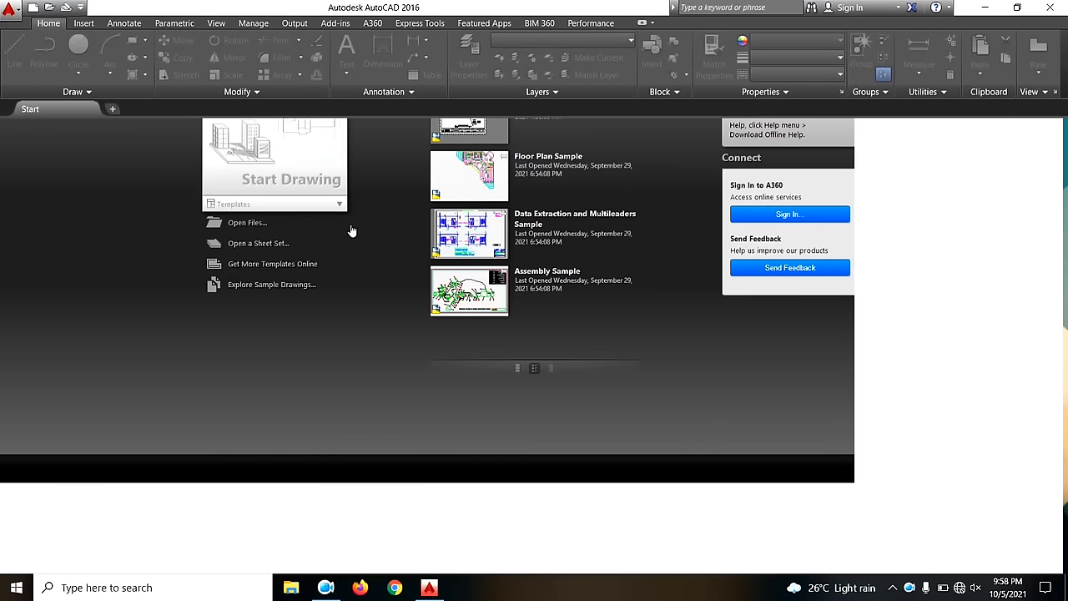
- Start a blank Drawing1 from the start page and zoom around the empty model space
{"action": "left_click", "coordinate": [264, 150]}
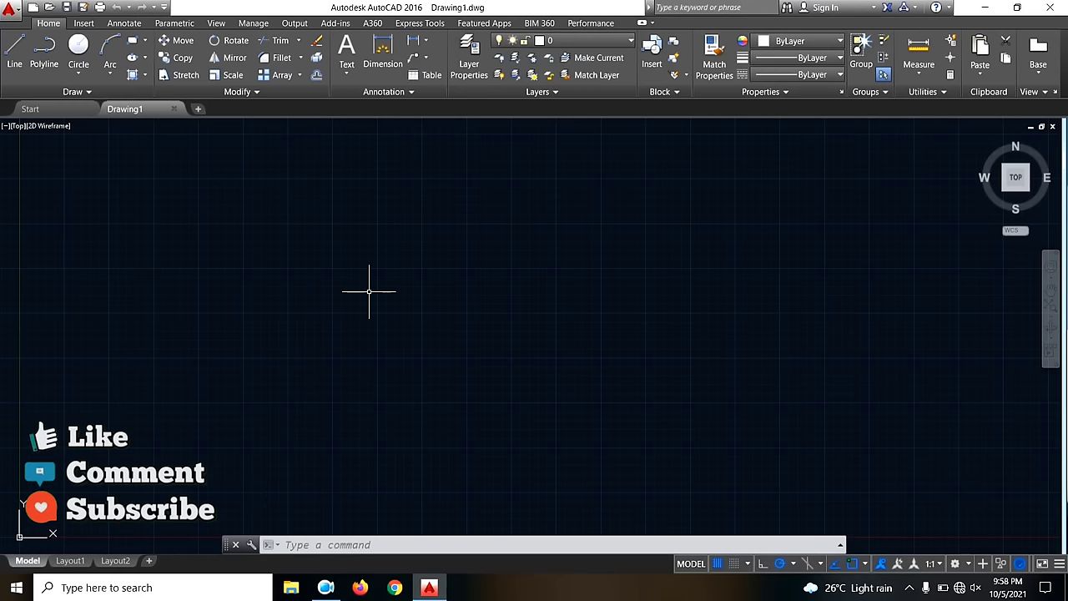
{"action": "scroll", "coordinate": [389, 263], "scroll_direction": "down", "scroll_amount": 1}
{"action": "scroll", "coordinate": [391, 267], "scroll_direction": "down", "scroll_amount": 3}
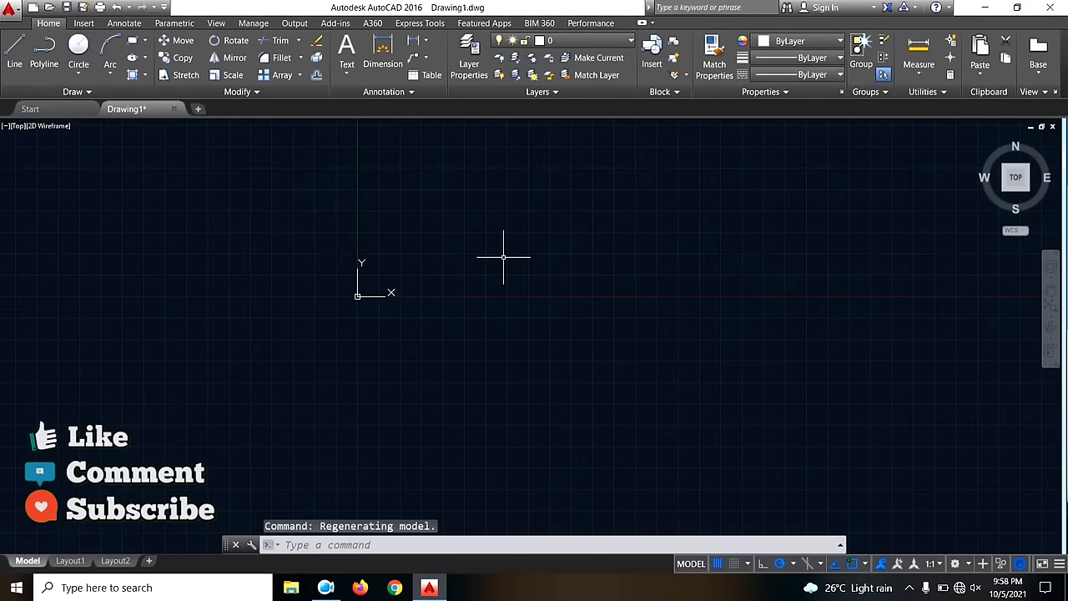
{"action": "scroll", "coordinate": [417, 255], "scroll_direction": "up", "scroll_amount": 2}
{"action": "scroll", "coordinate": [415, 261], "scroll_direction": "down", "scroll_amount": 1}
{"action": "scroll", "coordinate": [350, 300], "scroll_direction": "up", "scroll_amount": 2}
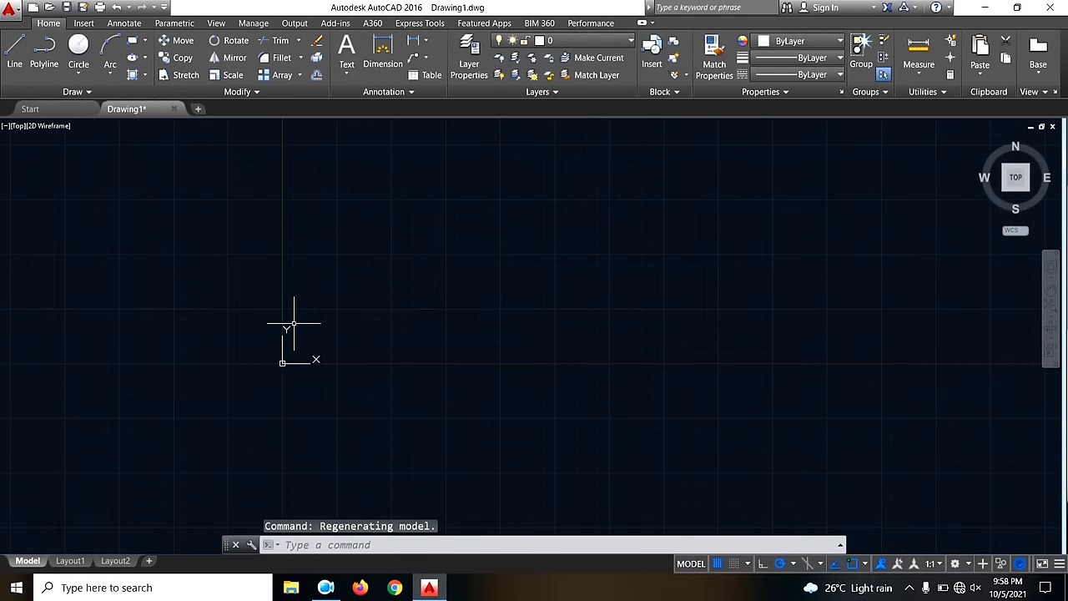
{"action": "scroll", "coordinate": [322, 351], "scroll_direction": "up", "scroll_amount": 2}
{"action": "scroll", "coordinate": [394, 231], "scroll_direction": "down", "scroll_amount": 3}
{"action": "scroll", "coordinate": [454, 329], "scroll_direction": "up", "scroll_amount": 3}
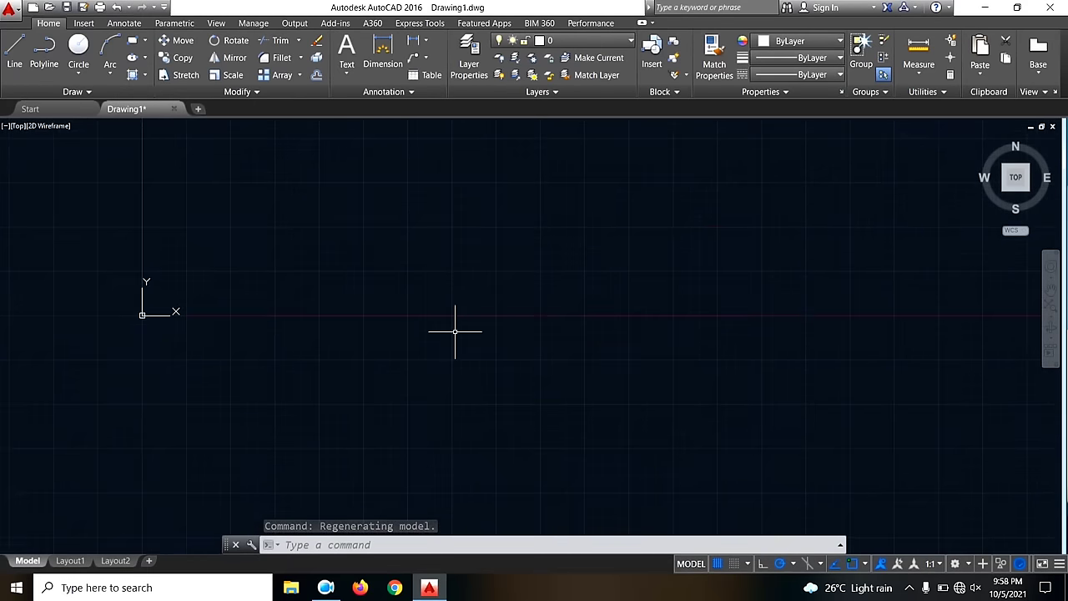
{"action": "scroll", "coordinate": [493, 365], "scroll_direction": "down", "scroll_amount": 4}
{"action": "scroll", "coordinate": [450, 332], "scroll_direction": "up", "scroll_amount": 5}
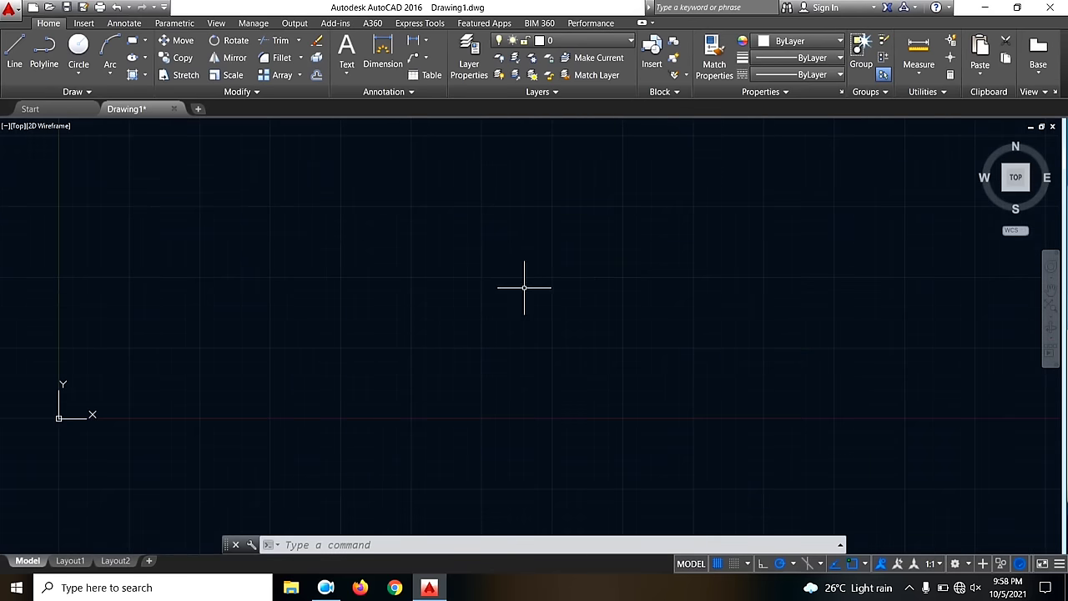
{"action": "scroll", "coordinate": [651, 316], "scroll_direction": "down", "scroll_amount": 4}
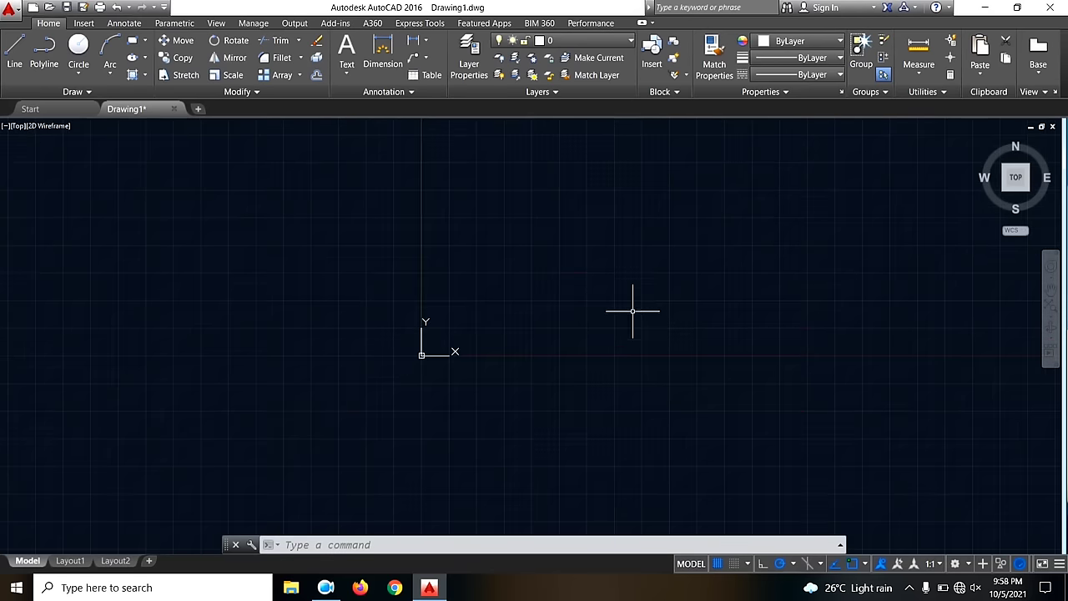
{"action": "scroll", "coordinate": [626, 313], "scroll_direction": "up", "scroll_amount": 4}
{"action": "scroll", "coordinate": [565, 316], "scroll_direction": "down", "scroll_amount": 4}
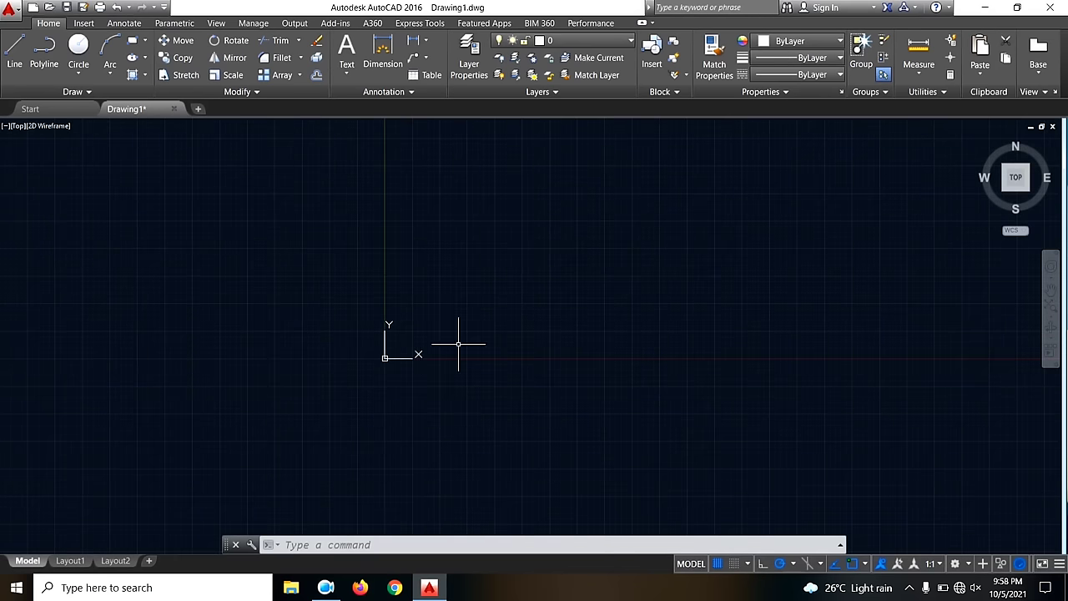
{"action": "scroll", "coordinate": [442, 355], "scroll_direction": "down", "scroll_amount": 1}
{"action": "scroll", "coordinate": [576, 344], "scroll_direction": "up", "scroll_amount": 4}
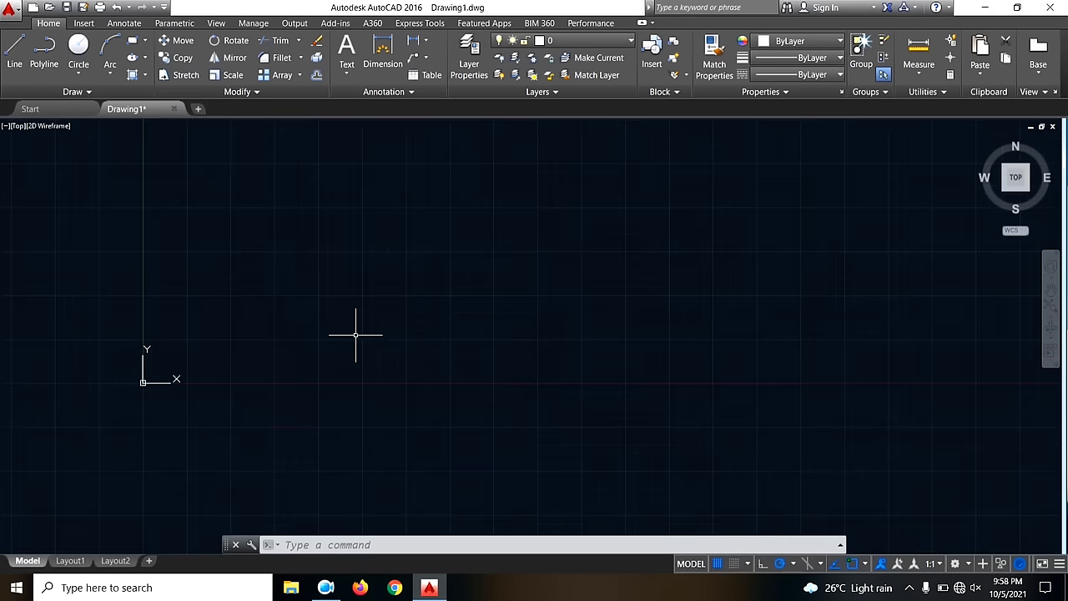
{"action": "scroll", "coordinate": [367, 330], "scroll_direction": "down", "scroll_amount": 4}
{"action": "scroll", "coordinate": [477, 295], "scroll_direction": "up", "scroll_amount": 3}
{"action": "scroll", "coordinate": [501, 275], "scroll_direction": "up", "scroll_amount": 1}
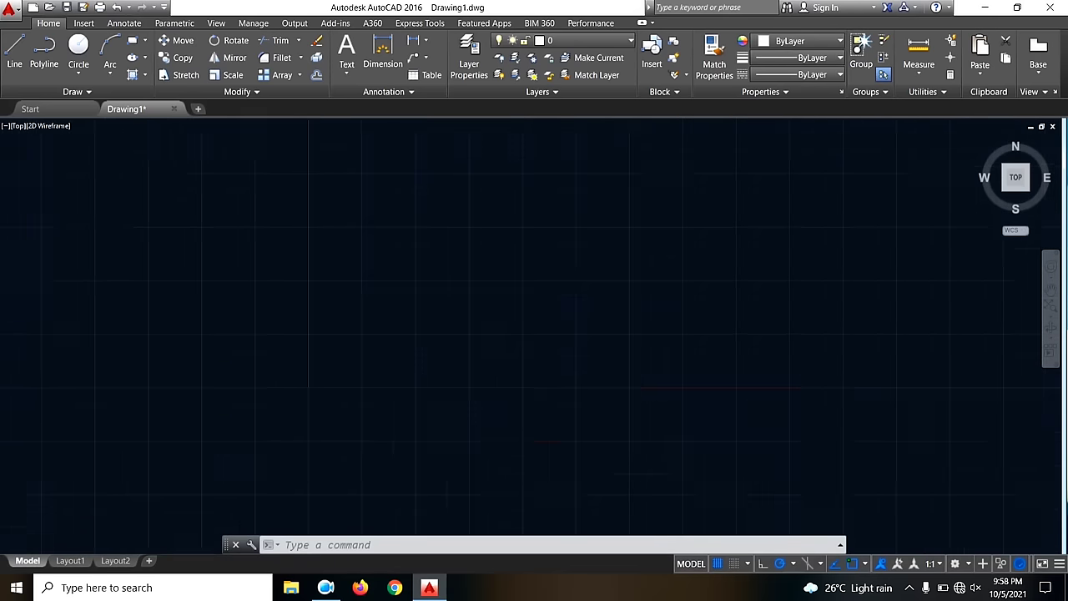
{"action": "scroll", "coordinate": [518, 254], "scroll_direction": "down", "scroll_amount": 1}
{"action": "scroll", "coordinate": [213, 422], "scroll_direction": "down", "scroll_amount": 5}
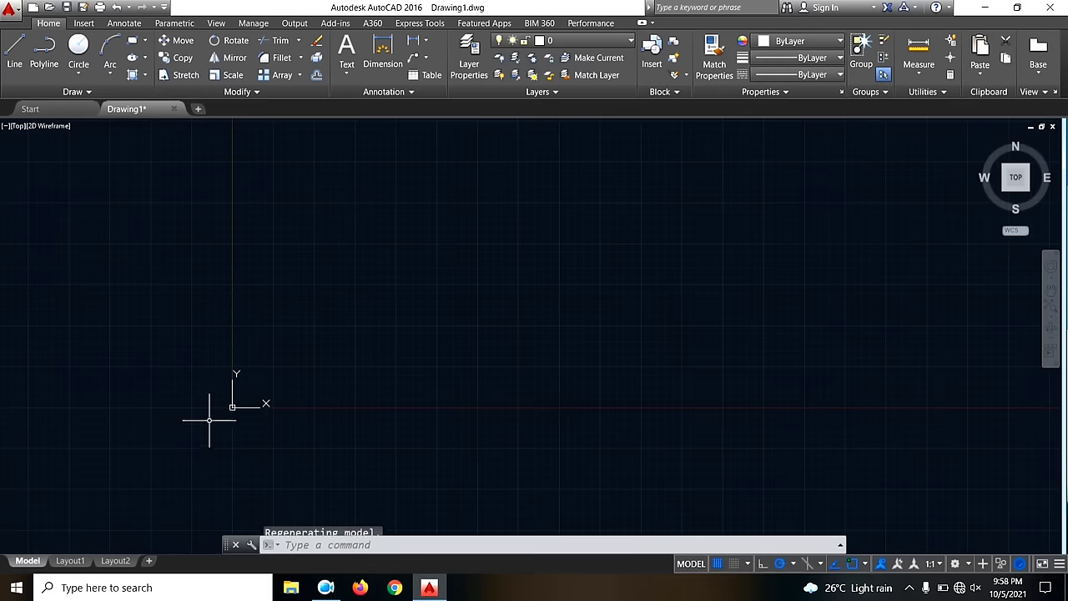
{"action": "scroll", "coordinate": [359, 367], "scroll_direction": "up", "scroll_amount": 2}
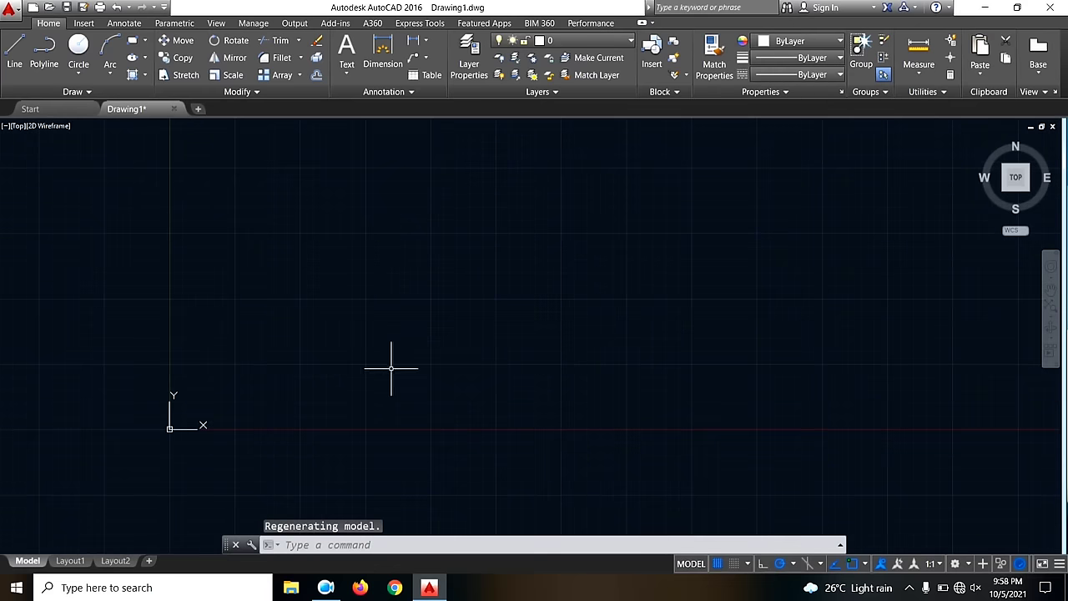
{"action": "scroll", "coordinate": [310, 375], "scroll_direction": "down", "scroll_amount": 5}
{"action": "scroll", "coordinate": [330, 367], "scroll_direction": "up", "scroll_amount": 5}
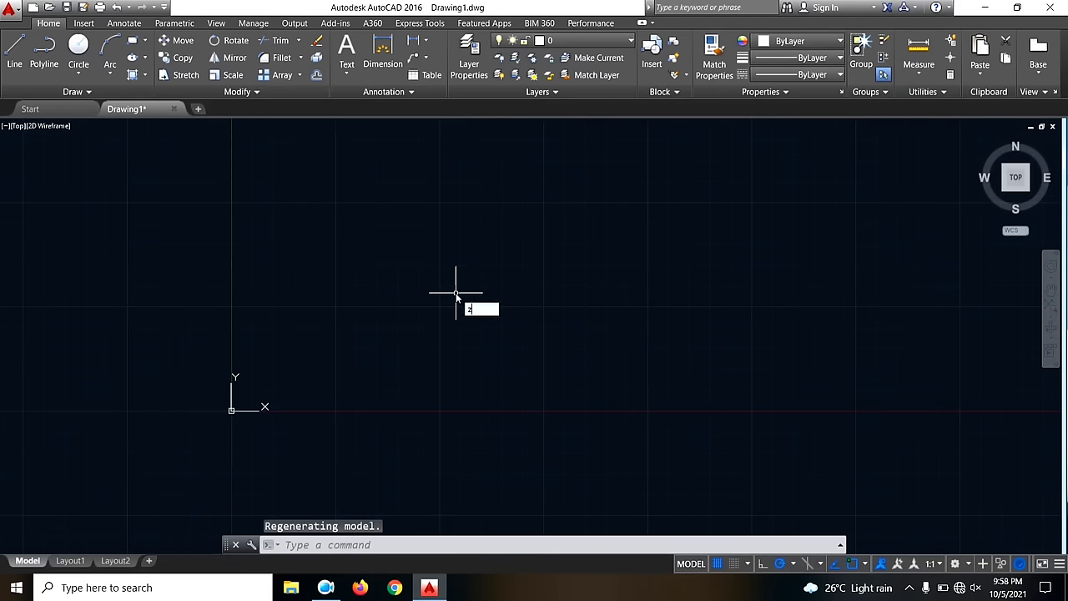
- Zoom the blank drawing by a 1/10000 scale factor and pan the origin to the lower left
{"action": "type", "text": "m"}
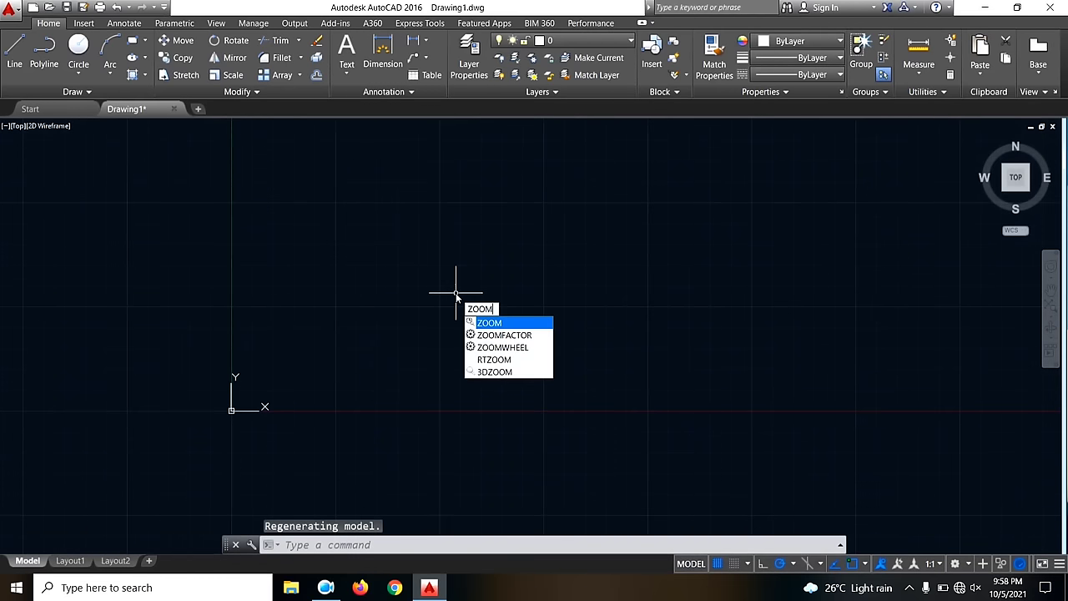
{"action": "key", "text": "Return"}
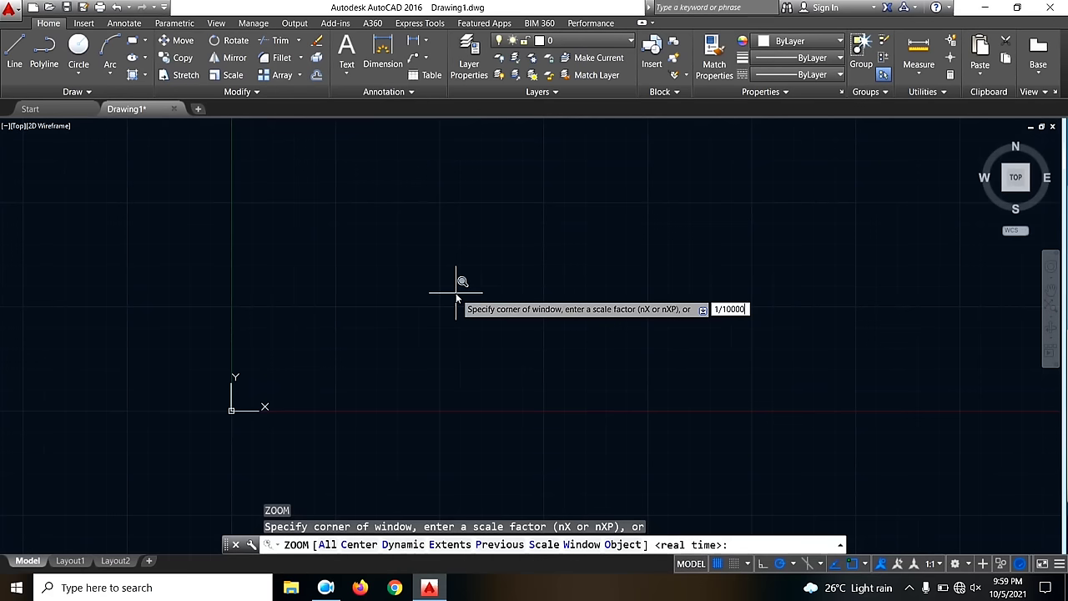
{"action": "key", "text": "Return"}
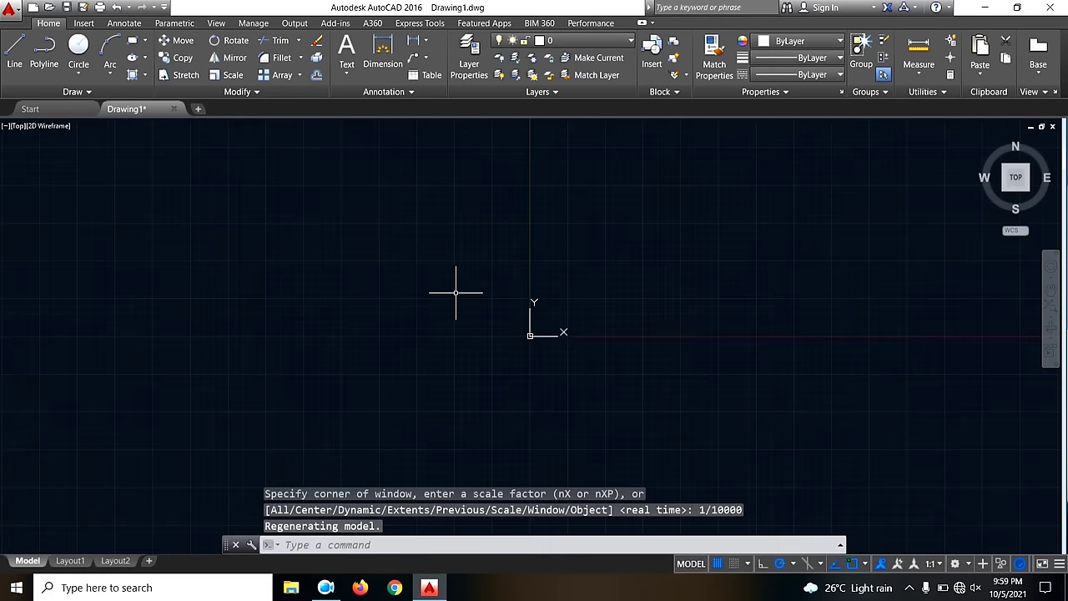
{"action": "scroll", "coordinate": [418, 258], "scroll_direction": "down", "scroll_amount": 2}
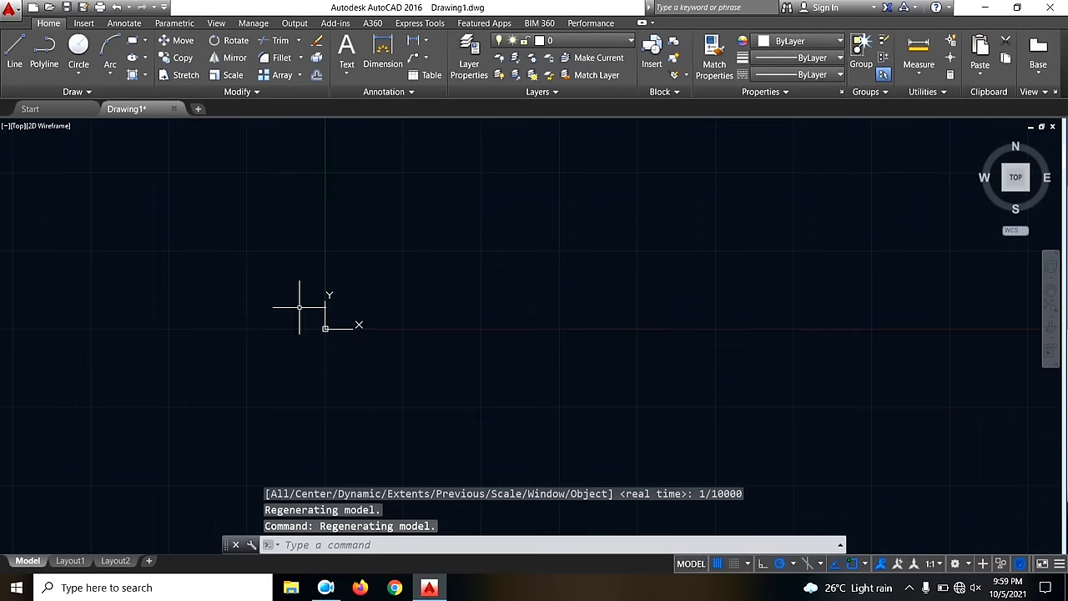
{"action": "middle_click_drag", "start_coordinate": [355, 312], "coordinate": [365, 318]}
{"action": "scroll", "coordinate": [317, 303], "scroll_direction": "up", "scroll_amount": 4}
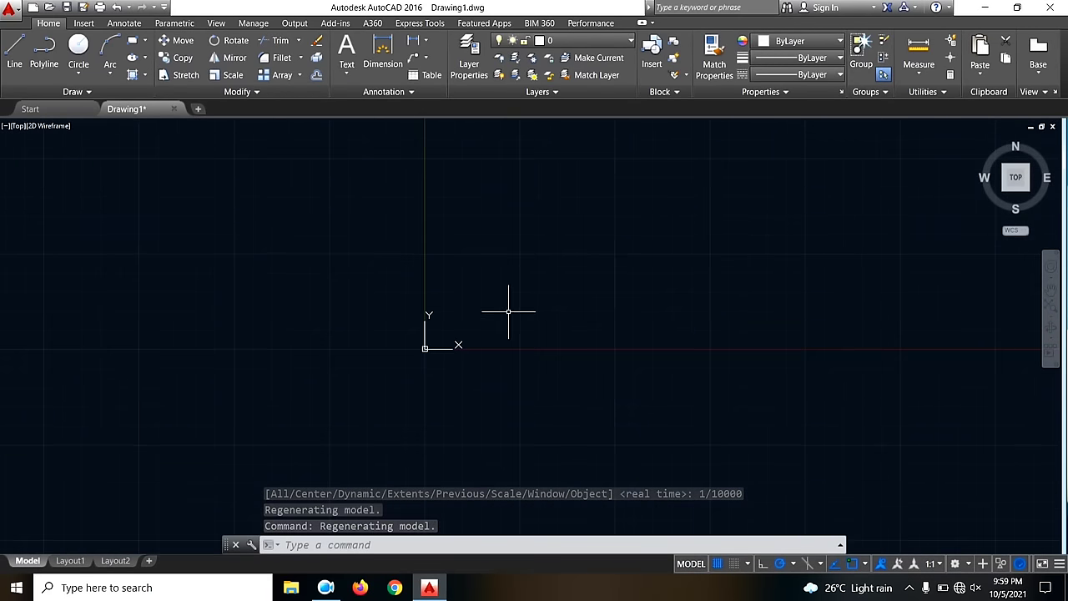
{"action": "scroll", "coordinate": [312, 293], "scroll_direction": "down", "scroll_amount": 4}
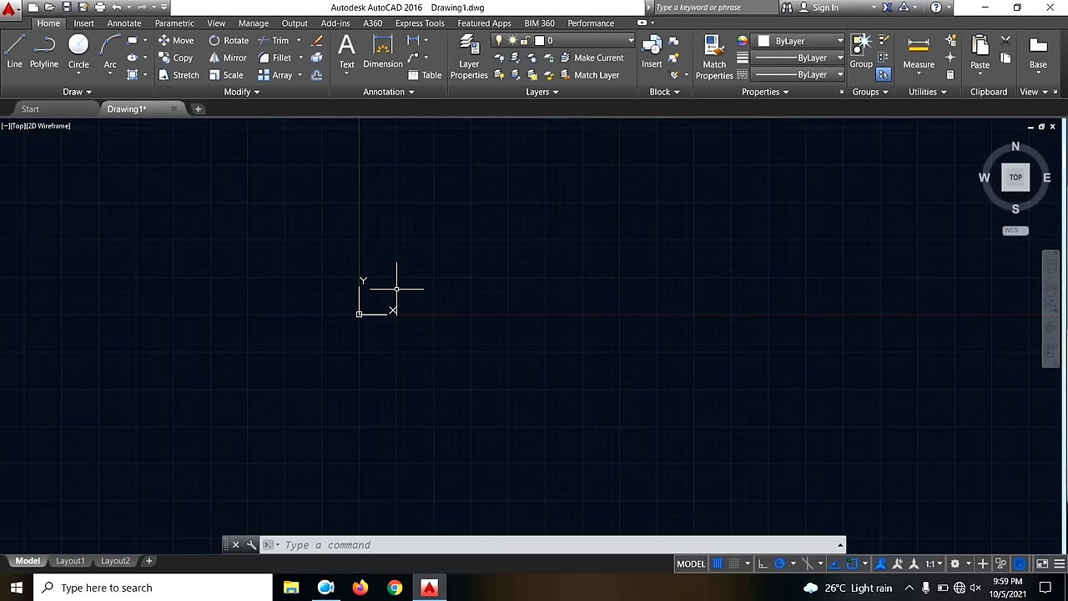
{"action": "middle_click_drag", "start_coordinate": [393, 291], "coordinate": [305, 323]}
{"action": "middle_click_drag", "start_coordinate": [264, 394], "coordinate": [260, 390]}
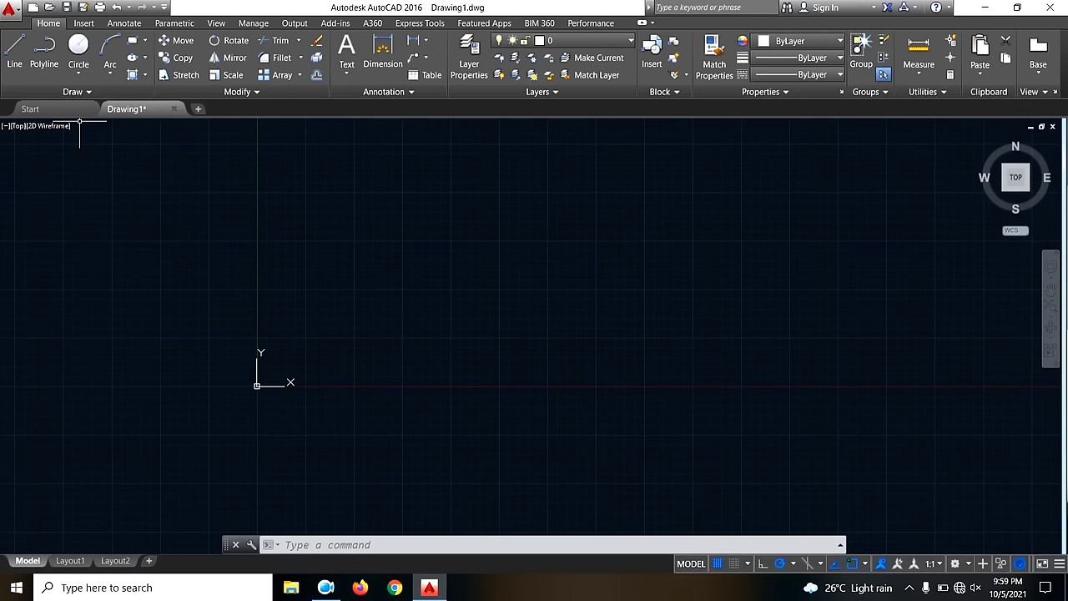
- Start a line at the plan's first corner with Ortho turned on
{"action": "left_click", "coordinate": [12, 59]}
{"action": "mouse_move", "coordinate": [451, 338]}
{"action": "middle_mouse_down"}
{"action": "mouse_move", "coordinate": [434, 324]}
{"action": "mouse_move", "coordinate": [335, 393]}
{"action": "middle_mouse_up"}
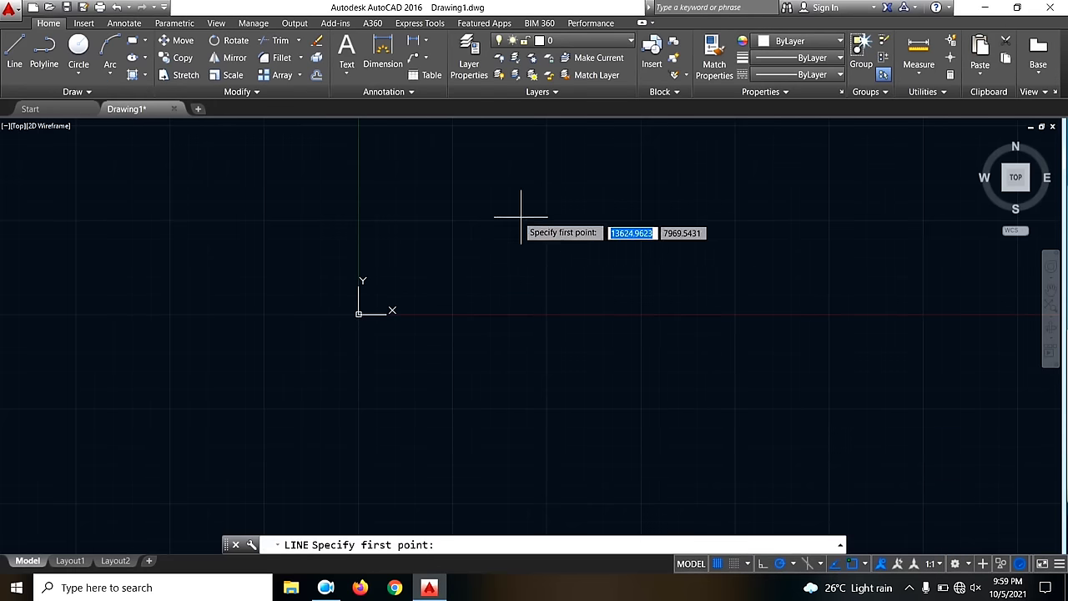
{"action": "scroll", "coordinate": [467, 350], "scroll_direction": "up", "scroll_amount": 1}
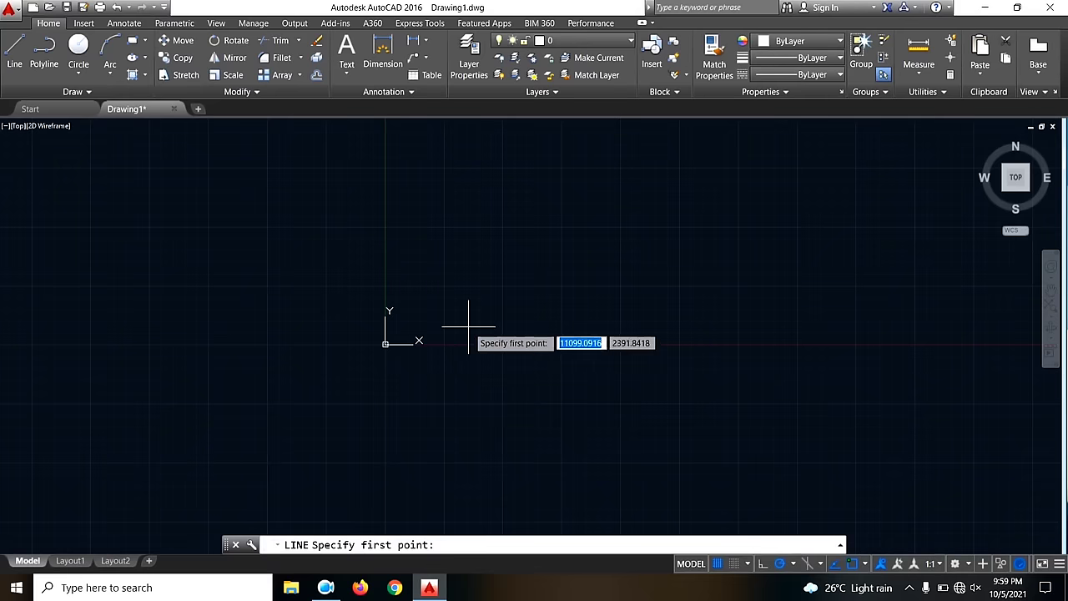
{"action": "left_click", "coordinate": [469, 328]}
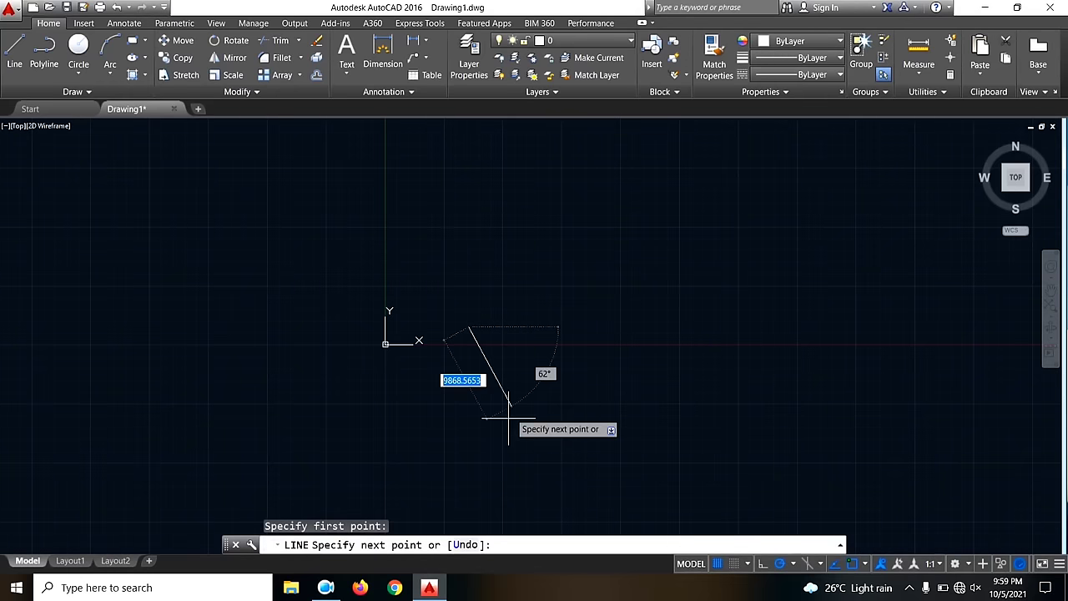
{"action": "left_click", "coordinate": [768, 565]}
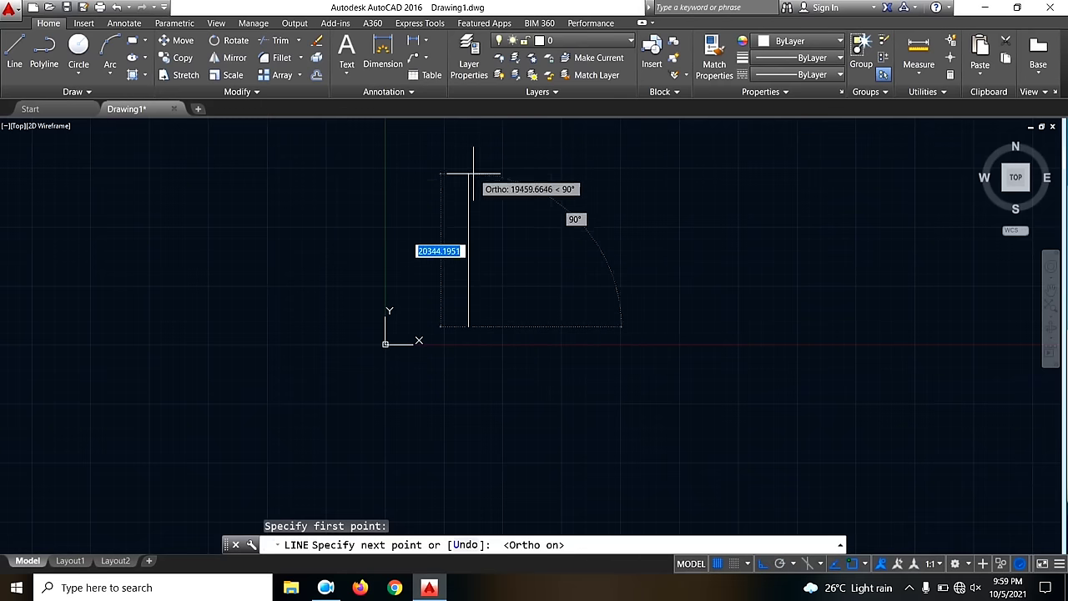
- Draw the outline segments 7000 right, 6000 up and 7000 left, then end the line
{"action": "scroll", "coordinate": [209, 331], "scroll_direction": "down", "scroll_amount": 3}
{"action": "scroll", "coordinate": [185, 328], "scroll_direction": "down", "scroll_amount": 3}
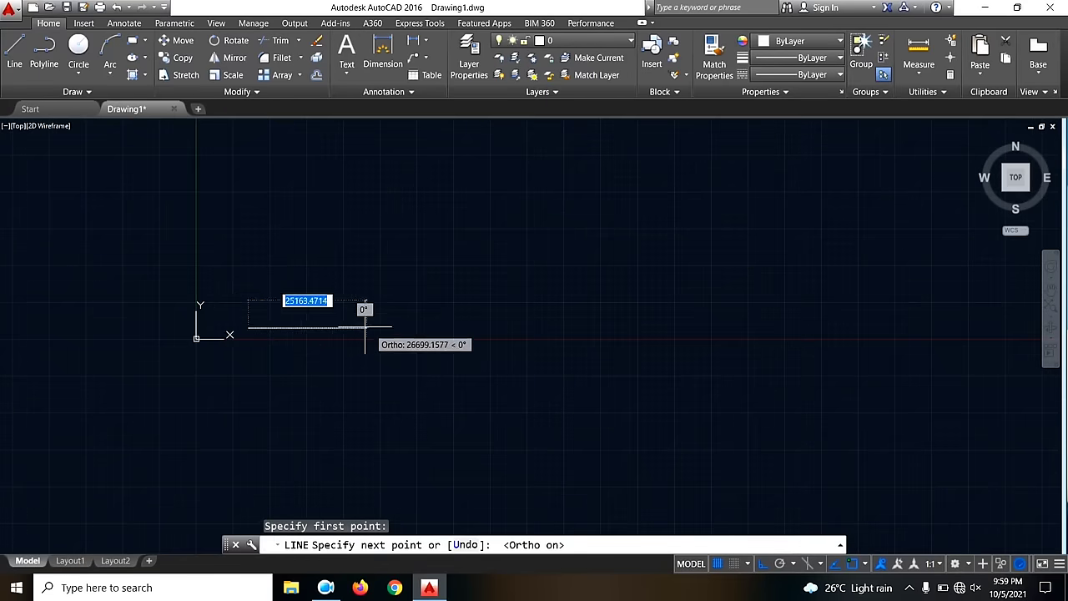
{"action": "scroll", "coordinate": [244, 343], "scroll_direction": "up", "scroll_amount": 6}
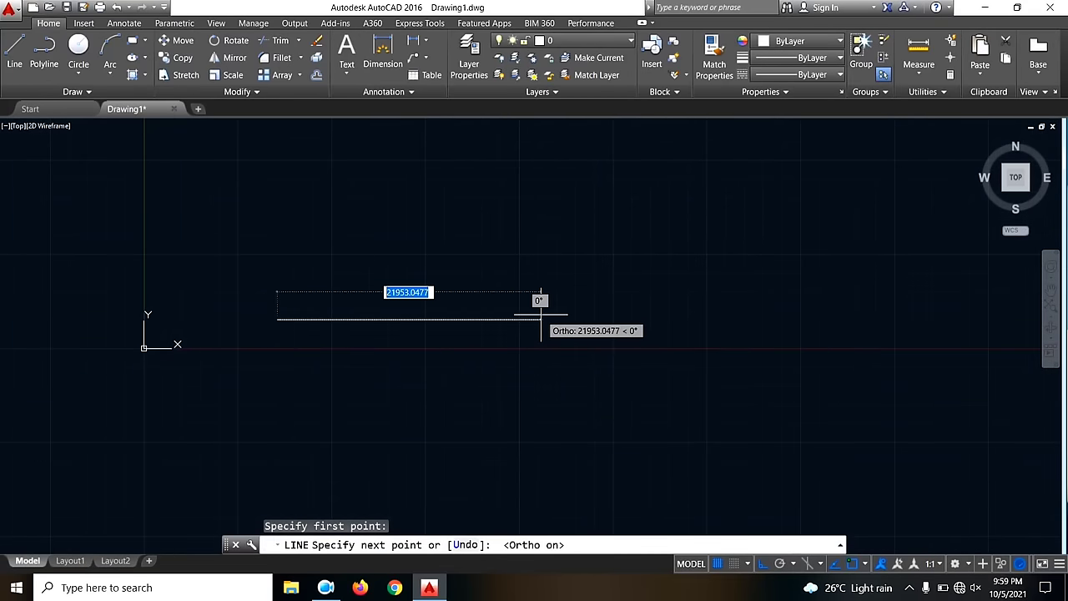
{"action": "type", "text": "7000"}
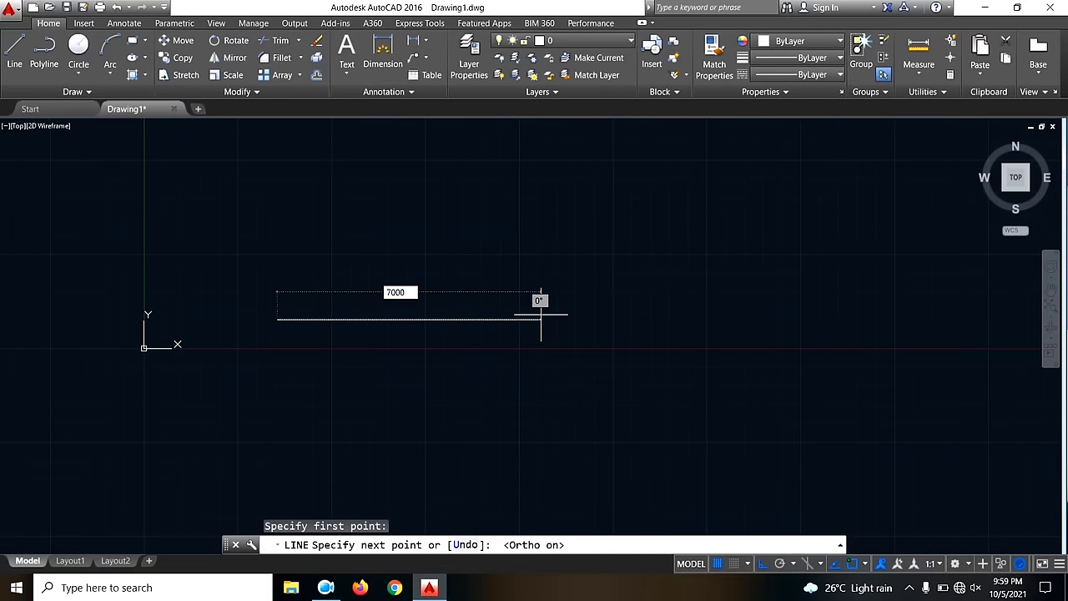
{"action": "key", "text": "Return"}
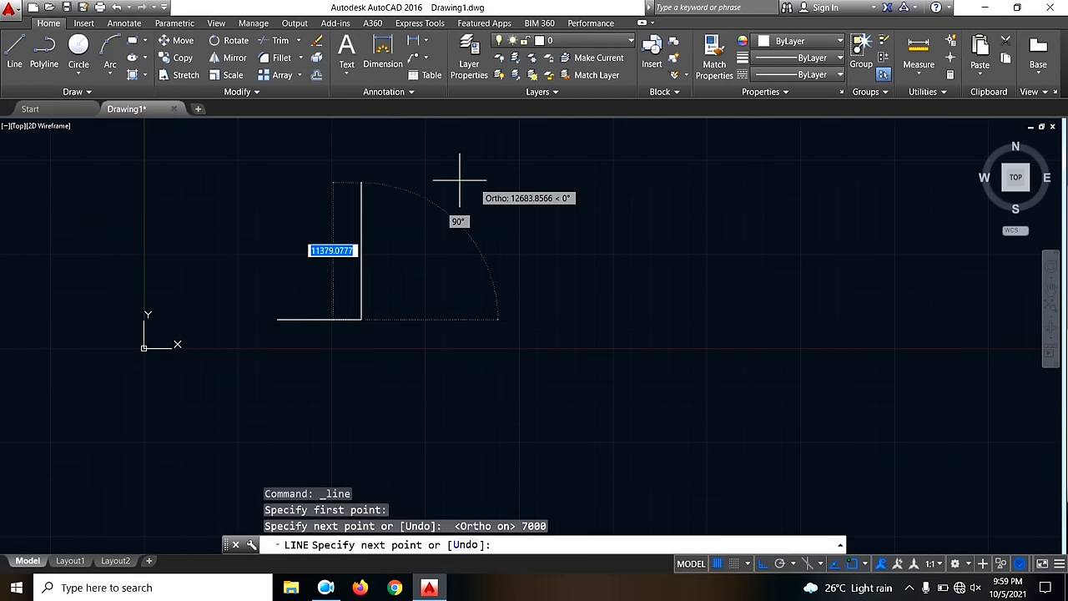
{"action": "type", "text": "6"}
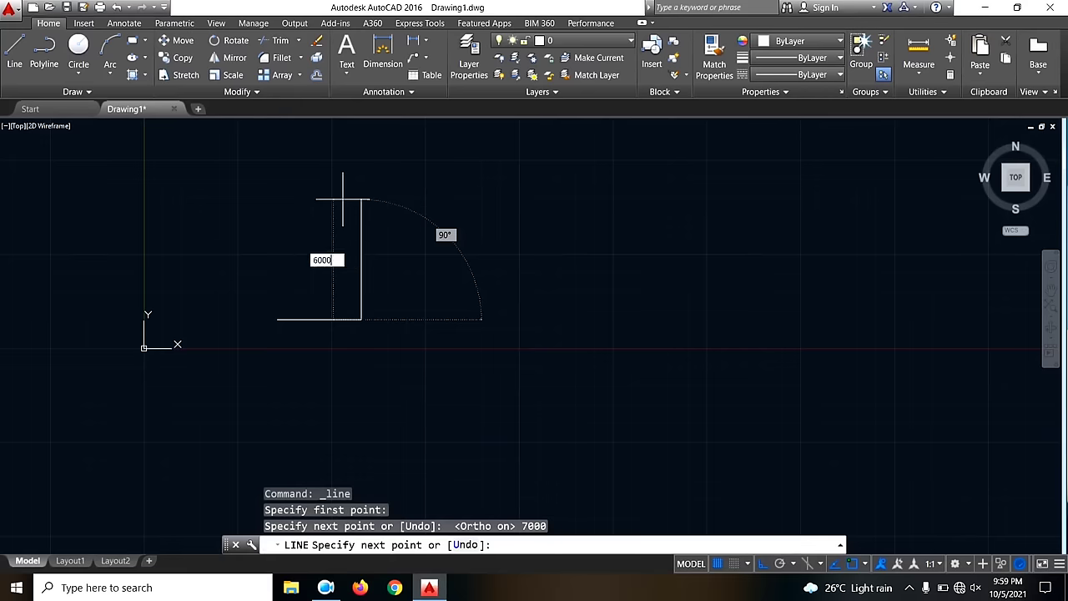
{"action": "type", "text": "000"}
{"action": "key", "text": "Return"}
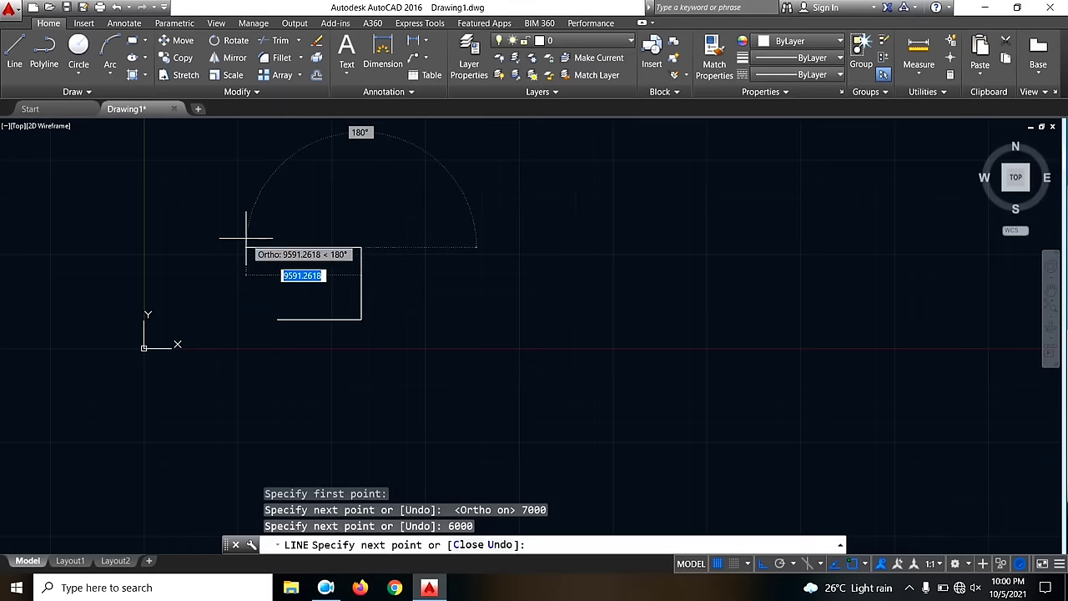
{"action": "type", "text": "7000"}
{"action": "key", "text": "Return"}
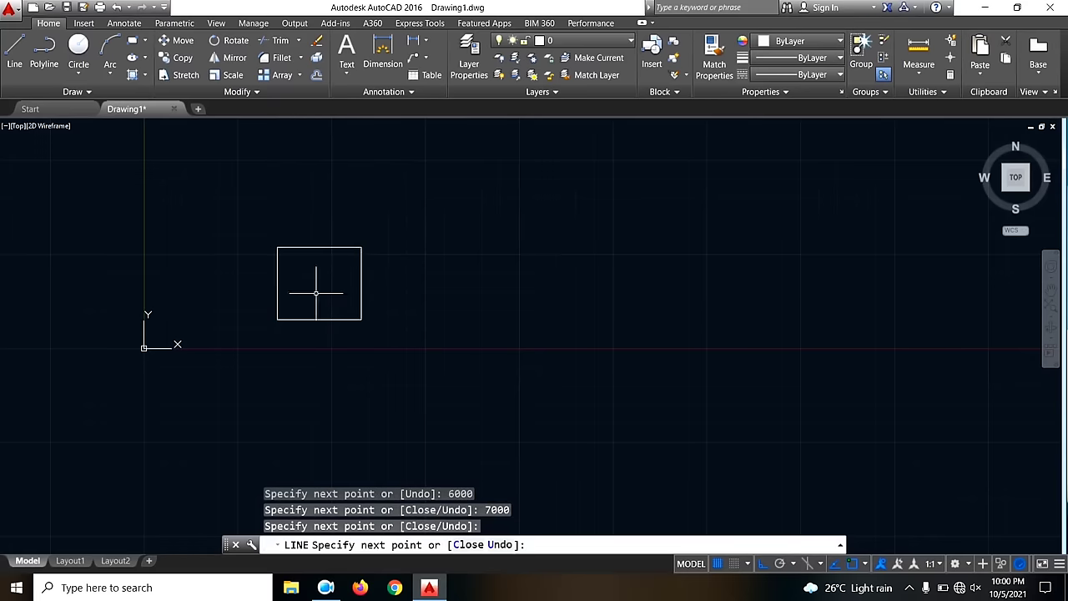
{"action": "key", "text": "Escape"}
{"action": "scroll", "coordinate": [259, 288], "scroll_direction": "up", "scroll_amount": 6}
- Offset the rectangle's top edge 3000 downward to form the middle horizontal line
{"action": "scroll", "coordinate": [382, 220], "scroll_direction": "down", "scroll_amount": 2}
{"action": "scroll", "coordinate": [464, 251], "scroll_direction": "down", "scroll_amount": 2}
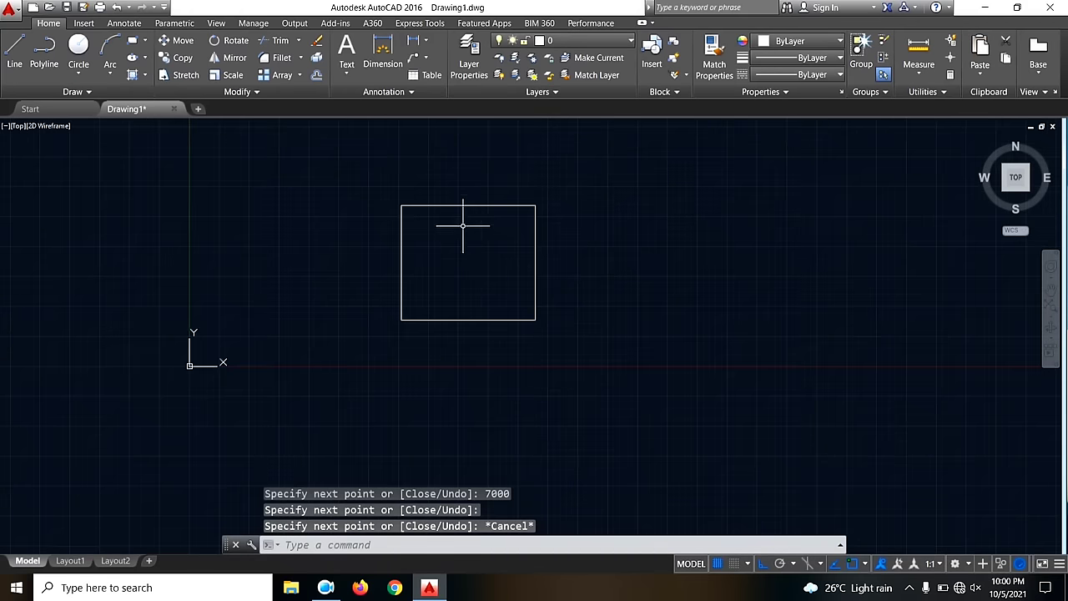
{"action": "scroll", "coordinate": [455, 235], "scroll_direction": "up", "scroll_amount": 2}
{"action": "middle_click_drag", "start_coordinate": [621, 293], "coordinate": [589, 309]}
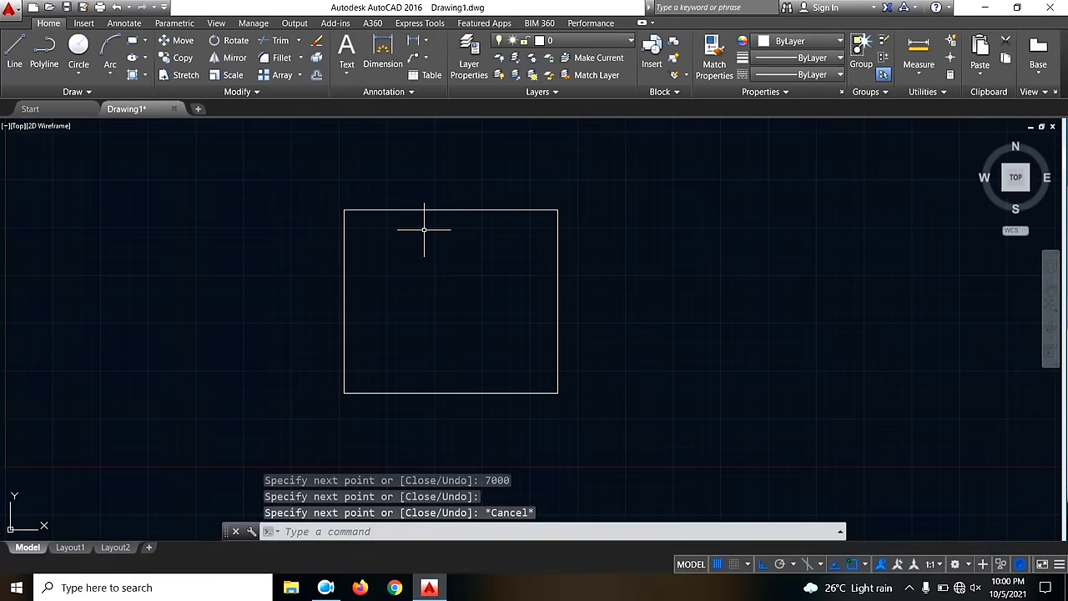
{"action": "middle_click_drag", "start_coordinate": [430, 252], "coordinate": [431, 242]}
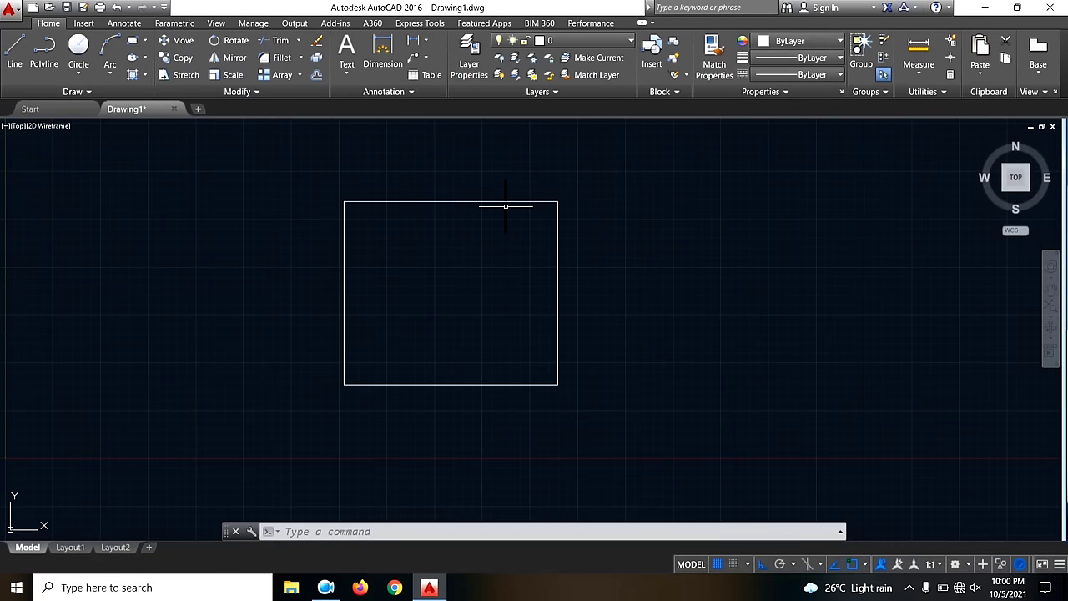
{"action": "type", "text": "O"}
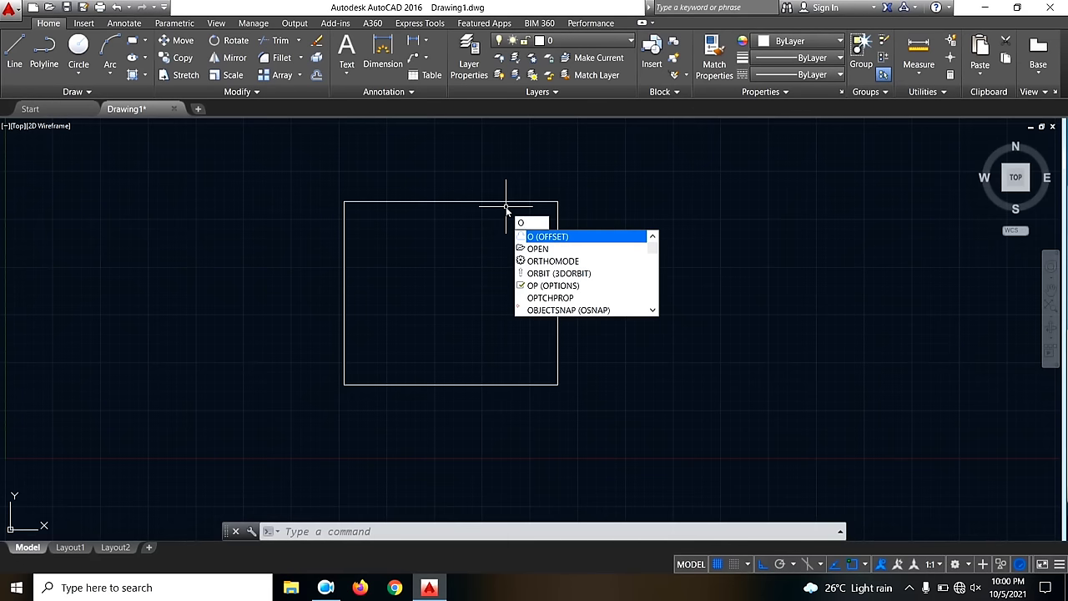
{"action": "key", "text": "Return"}
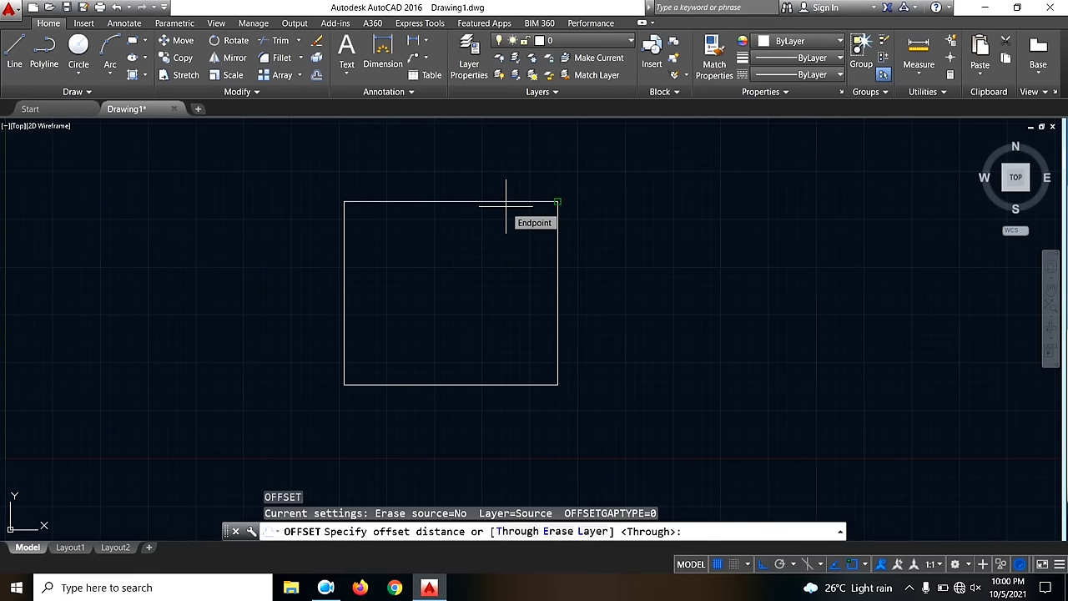
{"action": "type", "text": "3000"}
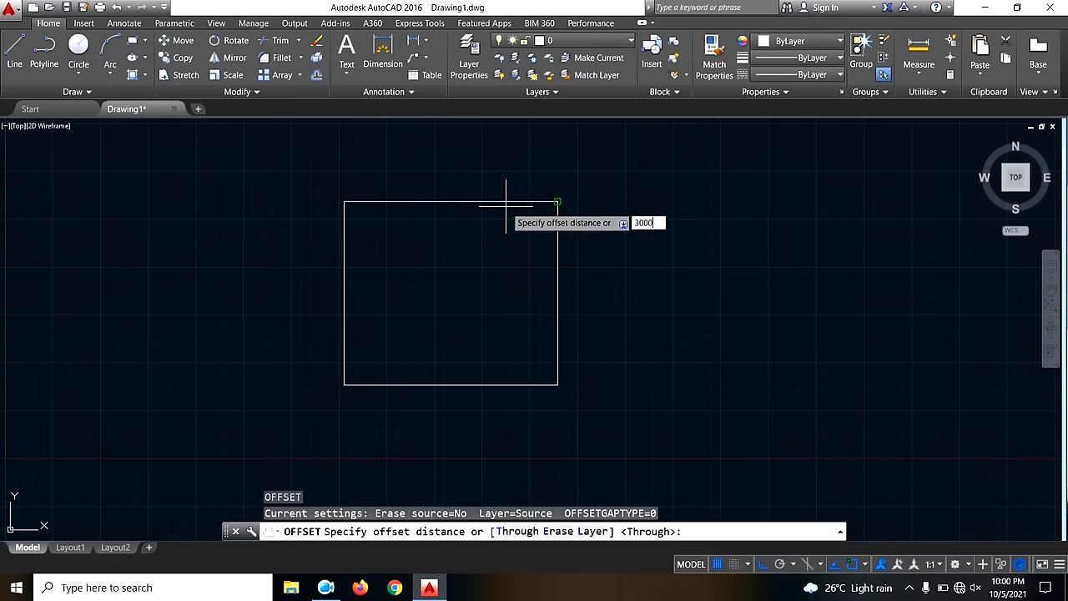
{"action": "key", "text": "Return"}
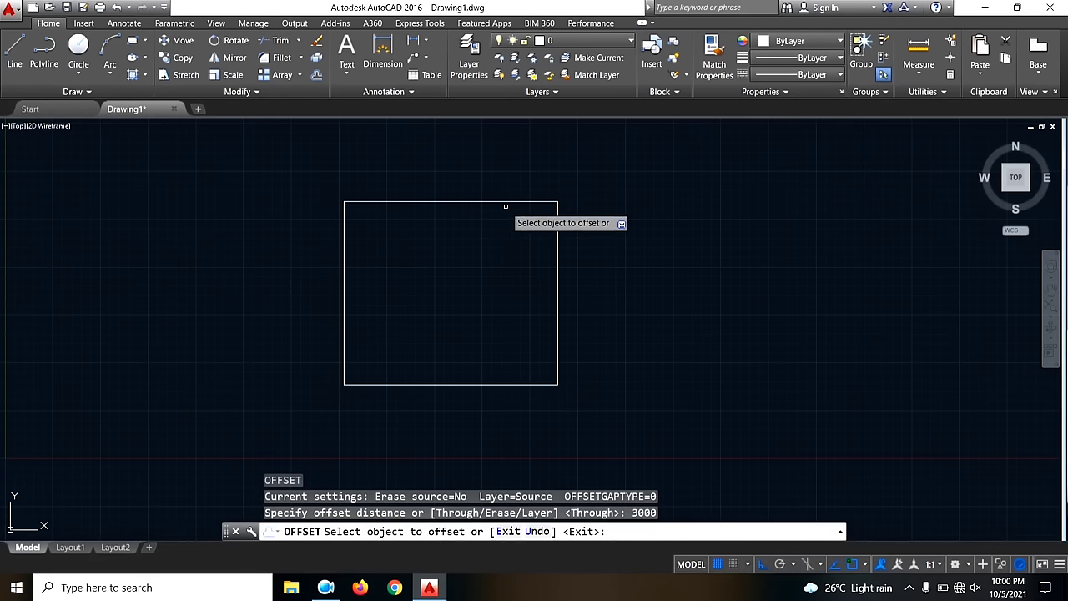
{"action": "left_click", "coordinate": [405, 201]}
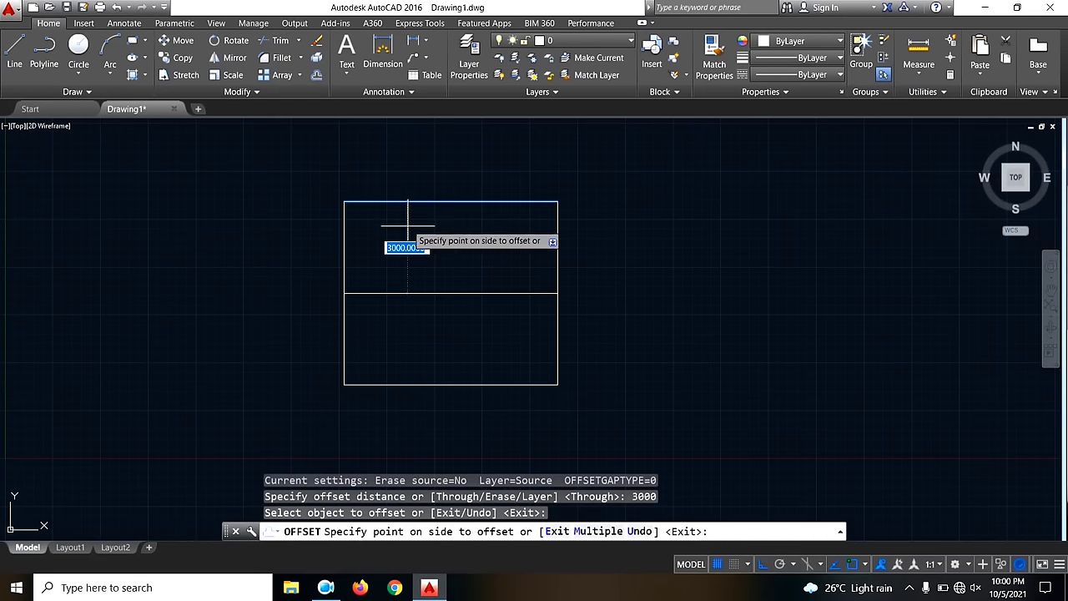
{"action": "left_click", "coordinate": [419, 282]}
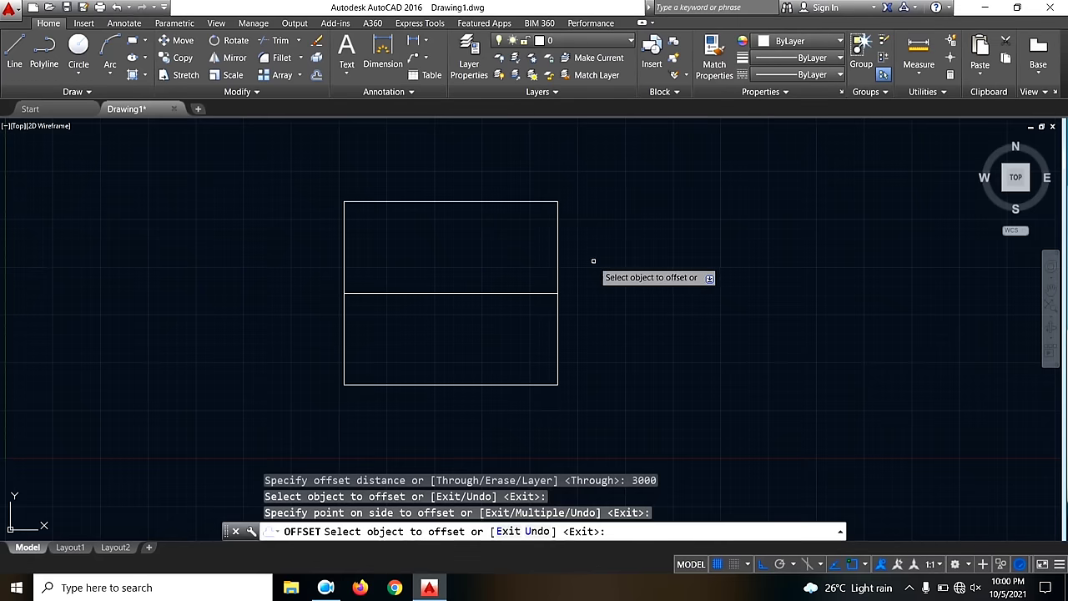
{"action": "key", "text": "Escape"}
{"action": "mouse_move", "coordinate": [440, 323]}
{"action": "middle_mouse_down"}
{"action": "mouse_move", "coordinate": [540, 295]}
{"action": "mouse_move", "coordinate": [546, 303]}
{"action": "middle_mouse_up"}
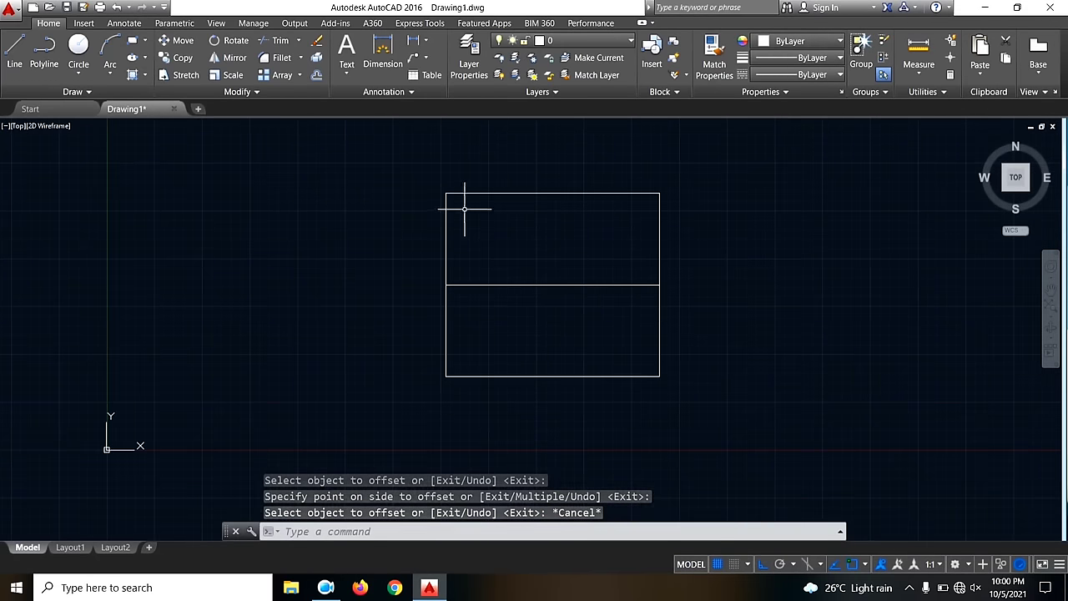
{"action": "middle_click_drag", "start_coordinate": [585, 296], "coordinate": [540, 292]}
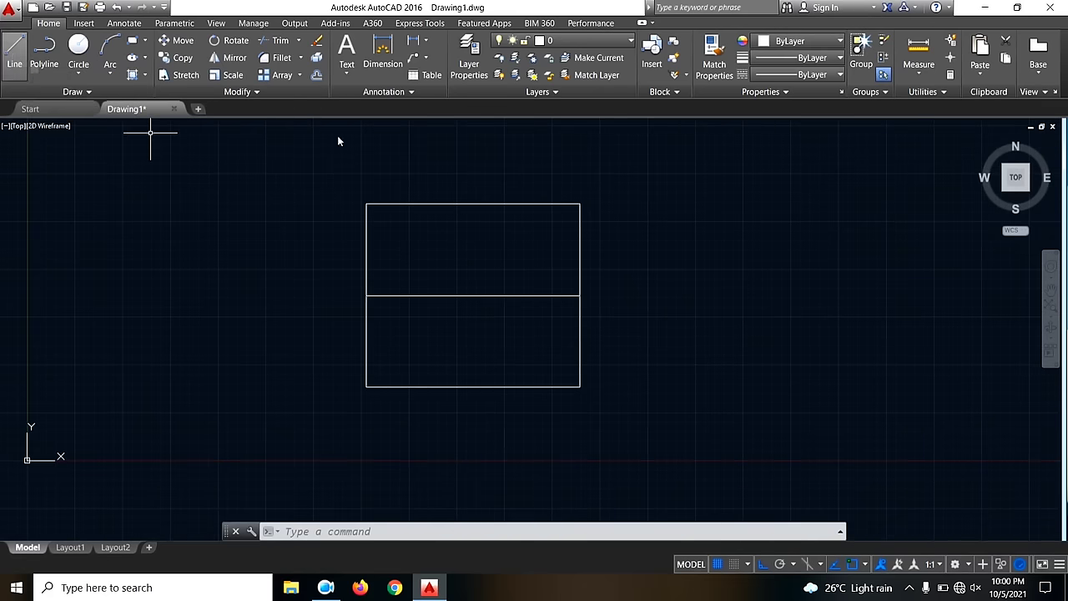
- Offset the rectangle's left edge 3000 inward to the right
{"action": "scroll", "coordinate": [510, 269], "scroll_direction": "up", "scroll_amount": 2}
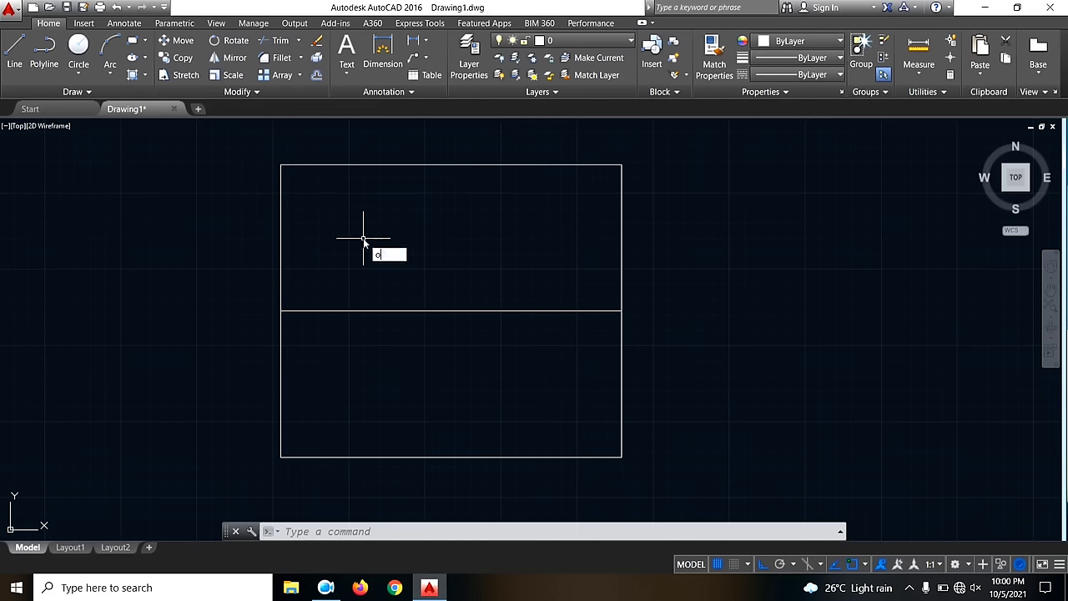
{"action": "key", "text": "Return"}
{"action": "type", "text": "35"}
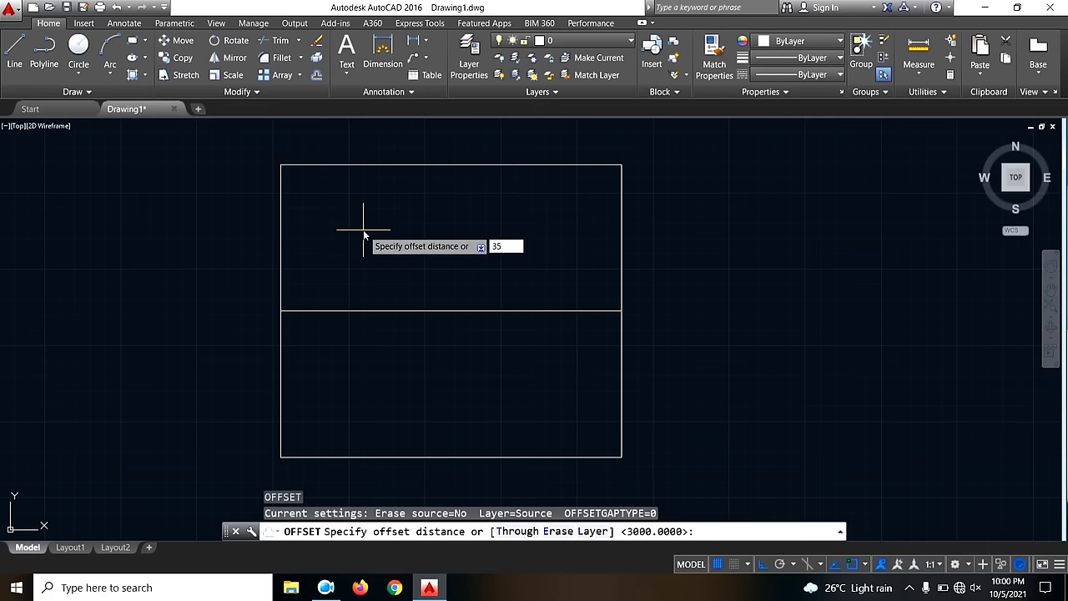
{"action": "key", "text": "BackSpace"}
{"action": "type", "text": "000"}
{"action": "key", "text": "Return"}
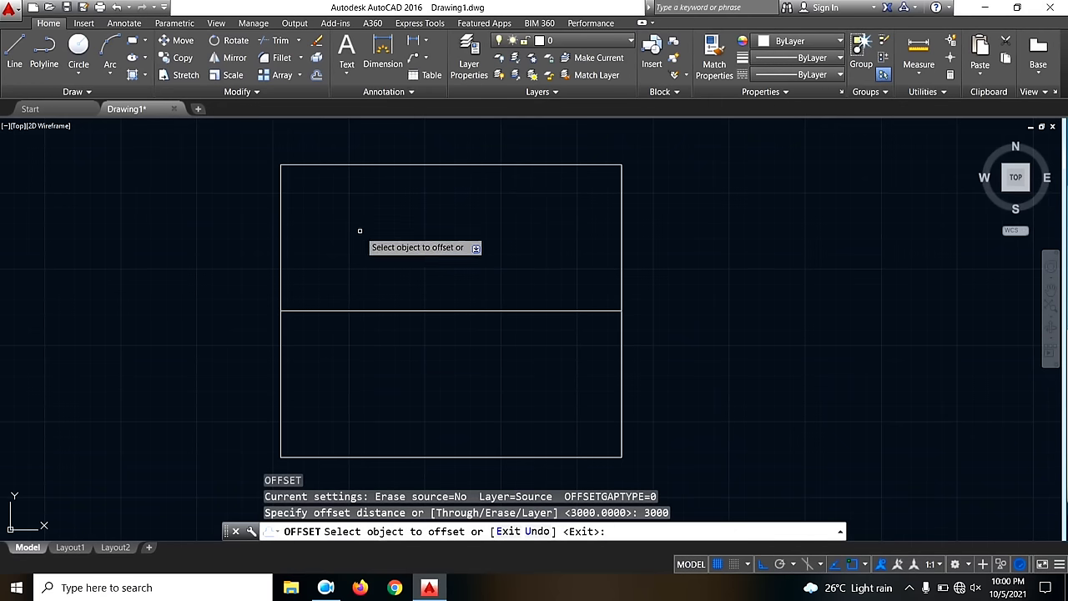
{"action": "left_click", "coordinate": [281, 212]}
{"action": "left_click", "coordinate": [508, 213]}
{"action": "key", "text": "Escape"}
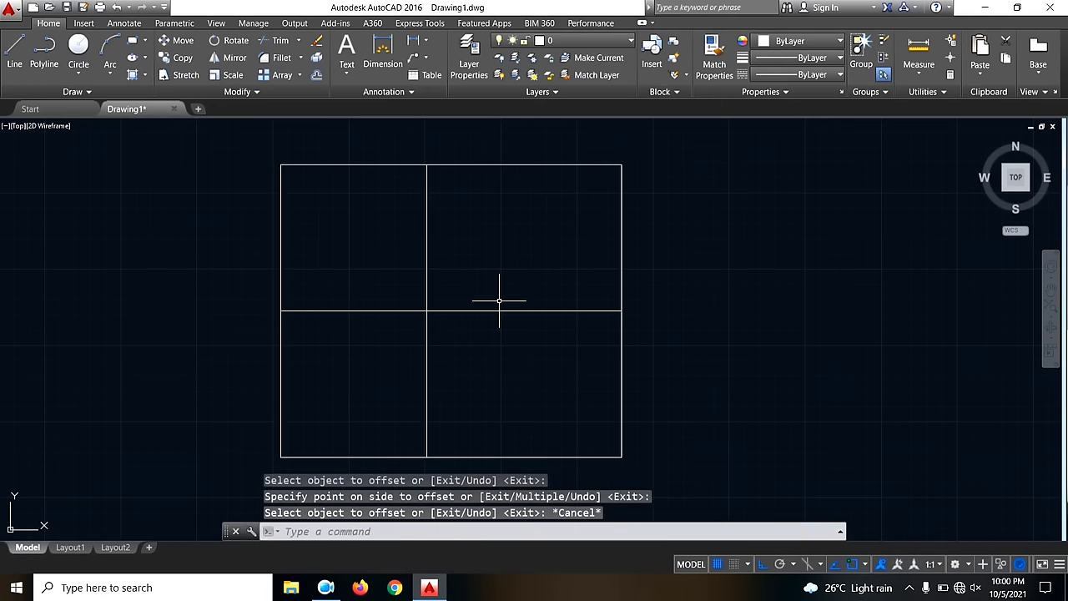
- Offset that new vertical line a further 1500 to the right
{"action": "key", "text": "Return"}
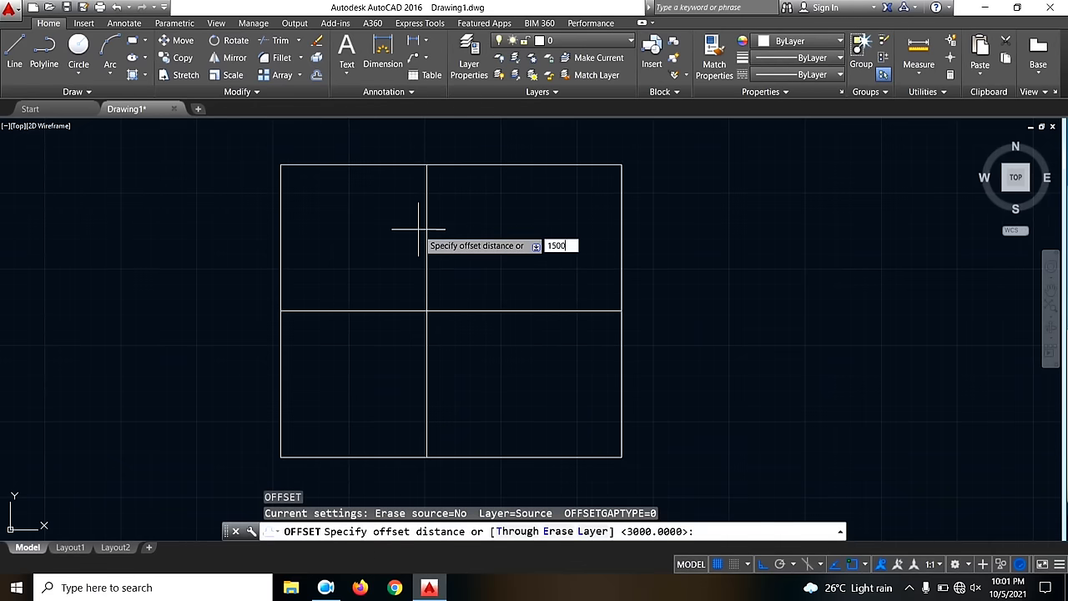
{"action": "key", "text": "Return"}
{"action": "left_click", "coordinate": [427, 197]}
{"action": "left_click", "coordinate": [575, 211]}
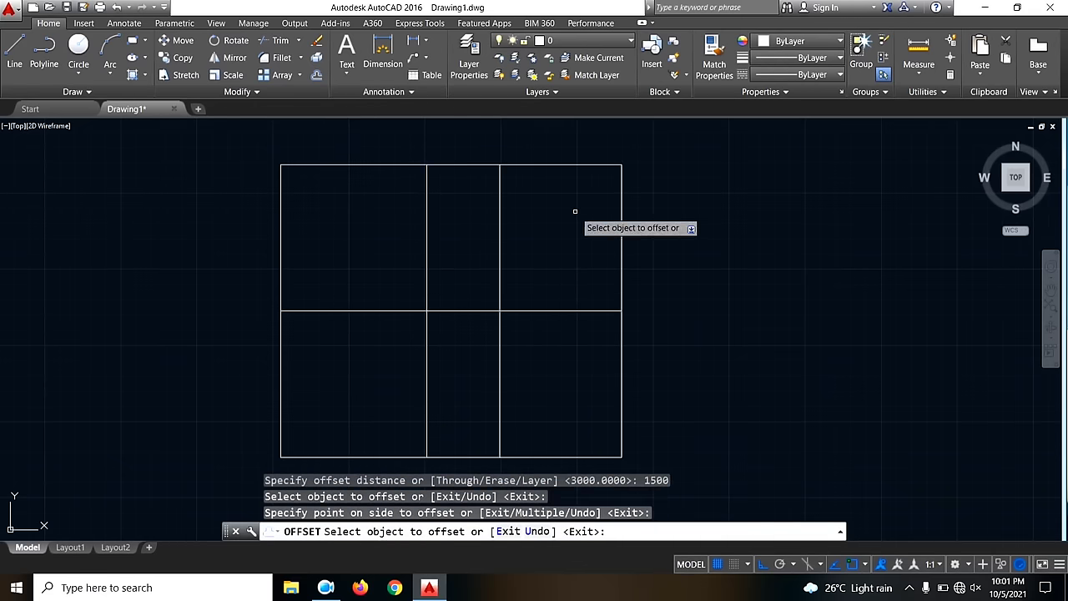
{"action": "key", "text": "Escape"}
{"action": "scroll", "coordinate": [616, 357], "scroll_direction": "down", "scroll_amount": 5}
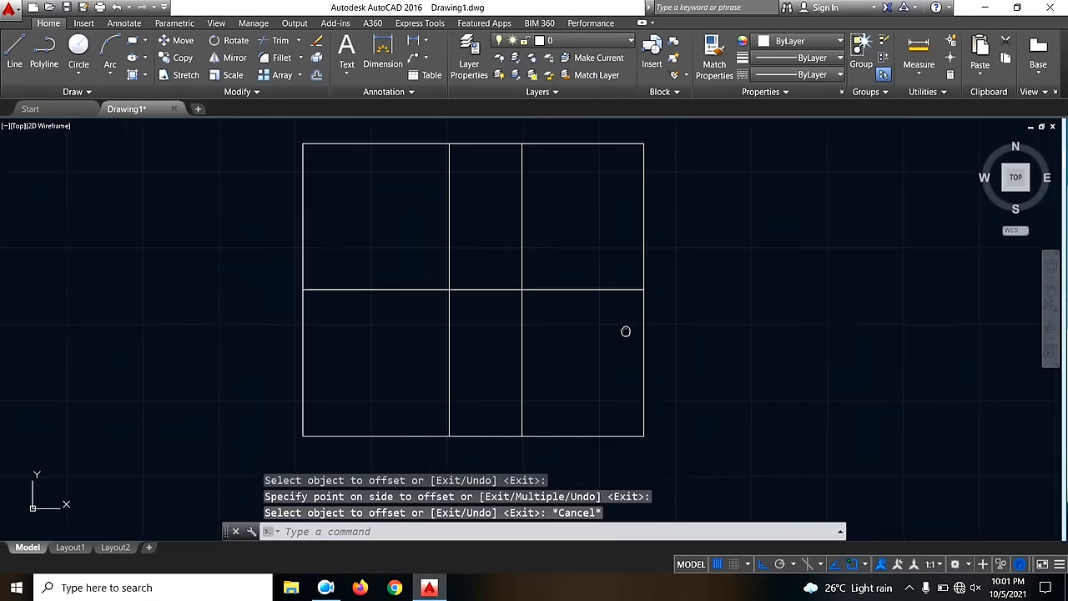
{"action": "middle_click_drag", "start_coordinate": [436, 316], "coordinate": [465, 298]}
{"action": "scroll", "coordinate": [401, 298], "scroll_direction": "up", "scroll_amount": 2}
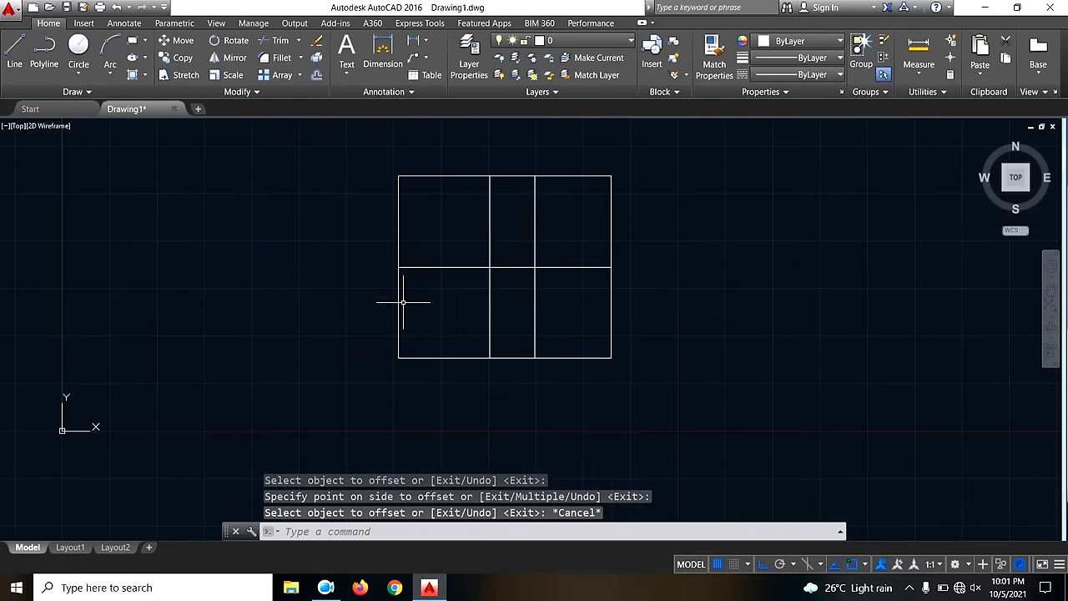
{"action": "middle_click_drag", "start_coordinate": [401, 298], "coordinate": [460, 287]}
{"action": "scroll", "coordinate": [509, 284], "scroll_direction": "up", "scroll_amount": 2}
{"action": "scroll", "coordinate": [500, 281], "scroll_direction": "down", "scroll_amount": 2}
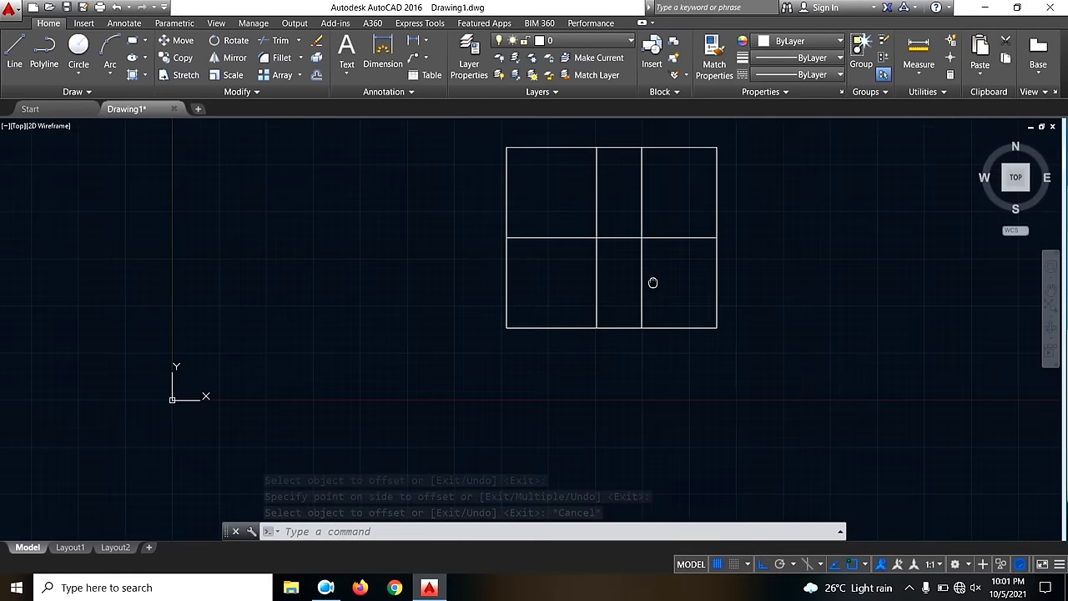
{"action": "middle_click_drag", "start_coordinate": [535, 280], "coordinate": [494, 291]}
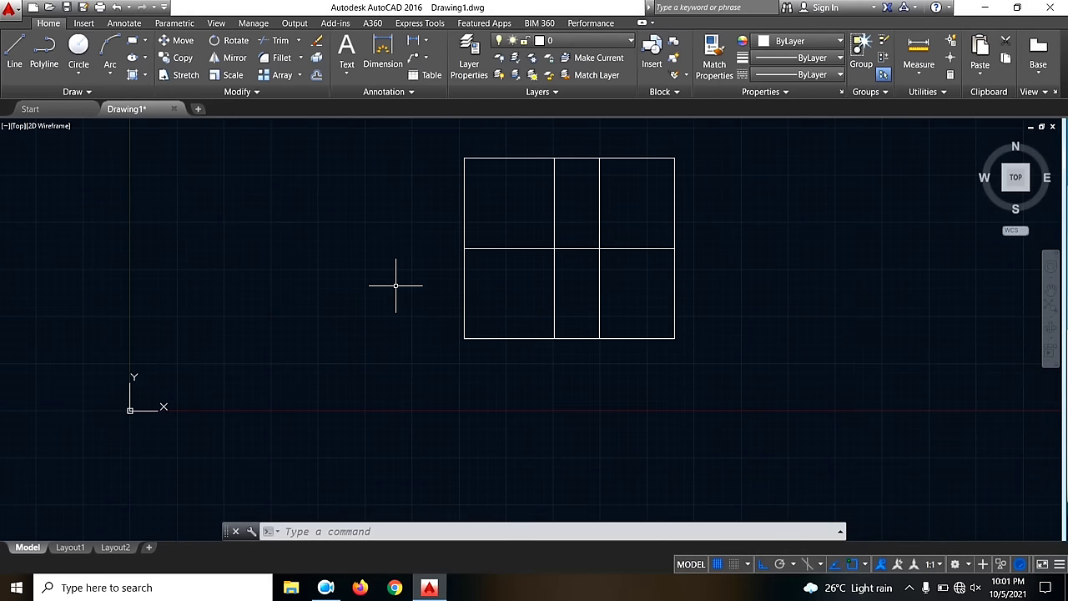
- Offset the rectangle's left edge 1500 outward to make a separate vertical line
{"action": "key", "text": "Return"}
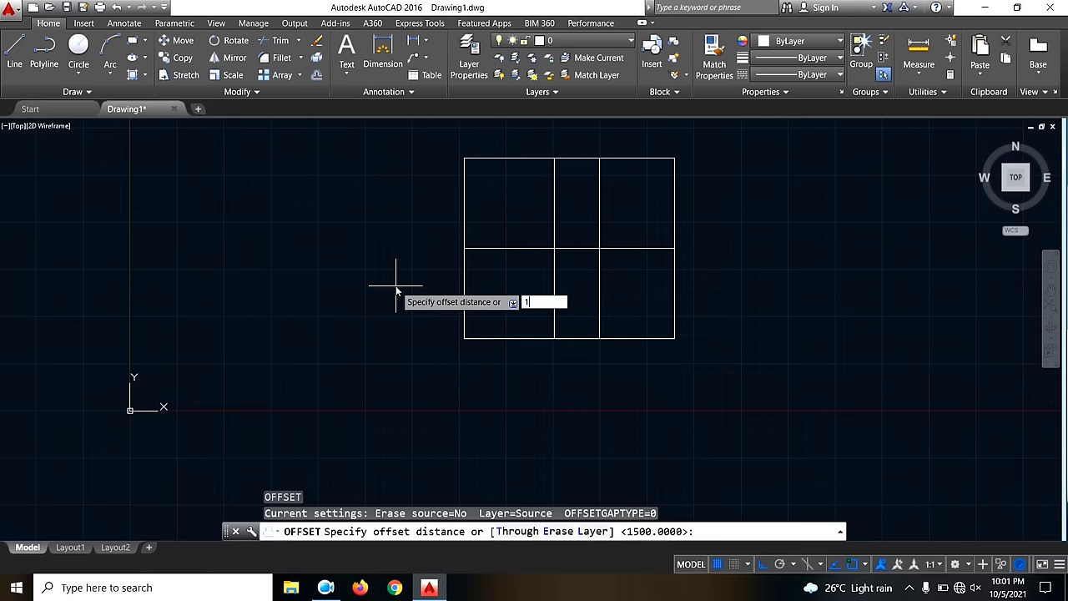
{"action": "key", "text": "Return"}
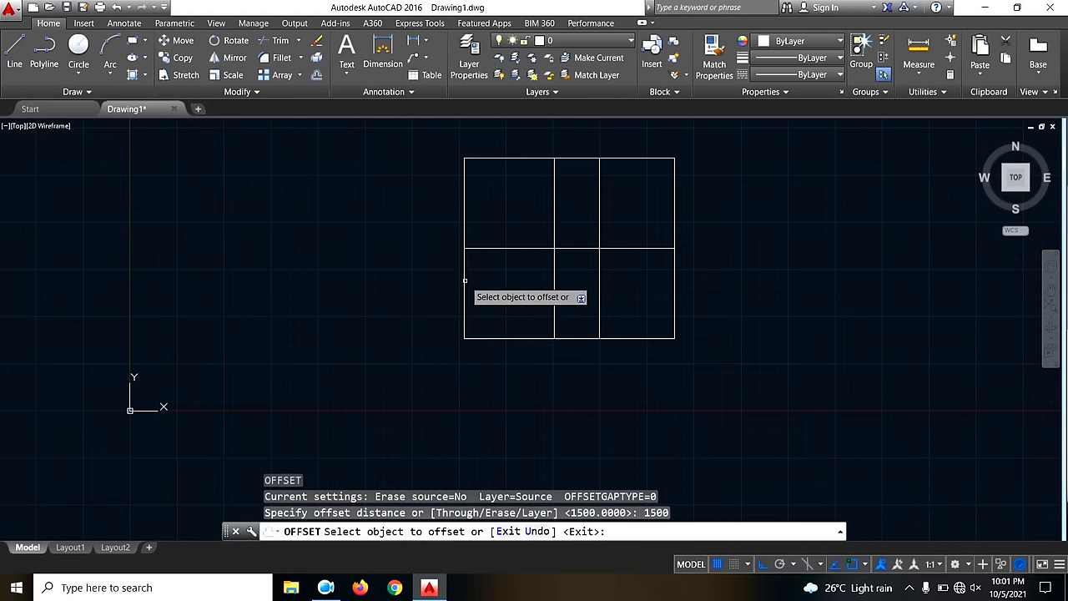
{"action": "left_click", "coordinate": [465, 278]}
{"action": "left_click", "coordinate": [351, 275]}
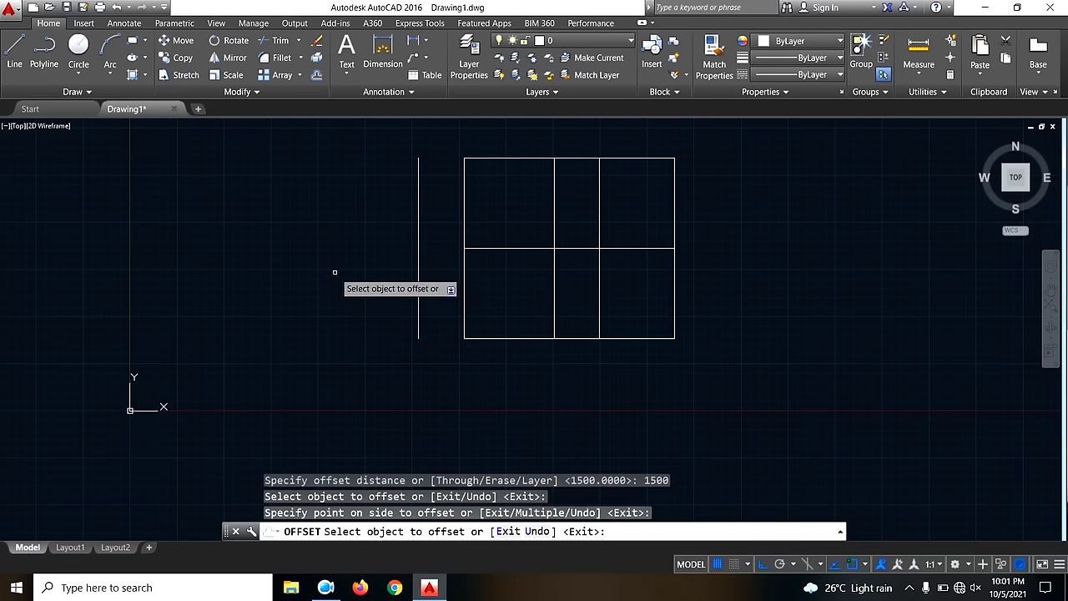
{"action": "key", "text": "Escape"}
{"action": "middle_click_drag", "start_coordinate": [612, 326], "coordinate": [620, 314]}
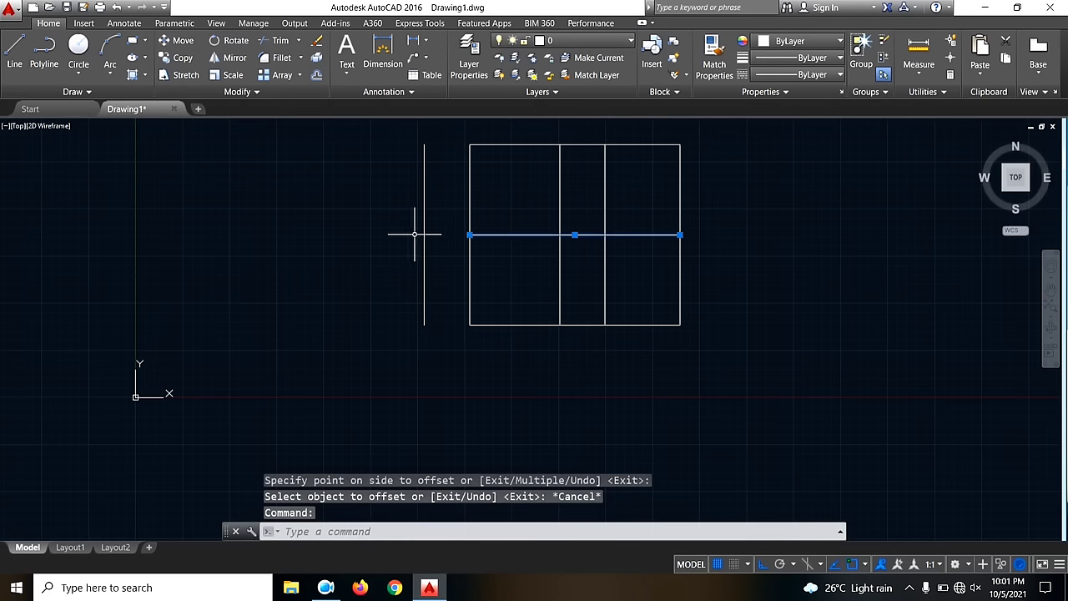
{"action": "key", "text": "Escape"}
{"action": "left_click", "coordinate": [503, 325]}
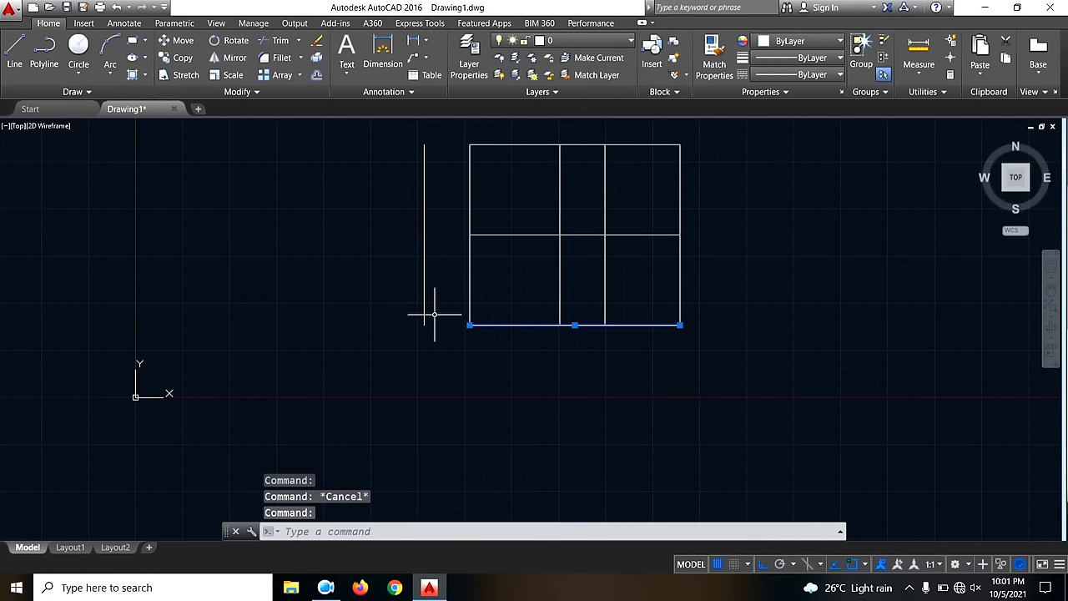
{"action": "key", "text": "Escape"}
- Extend the middle horizontal line left to the new vertical line using EX
{"action": "type", "text": "E"}
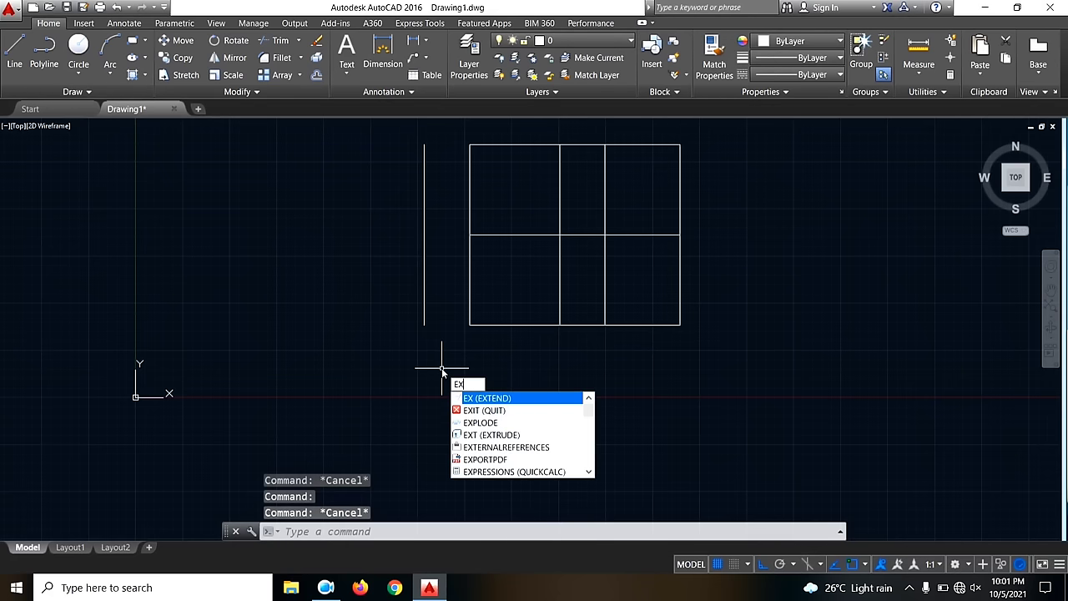
{"action": "type", "text": "X"}
{"action": "key", "text": "Return"}
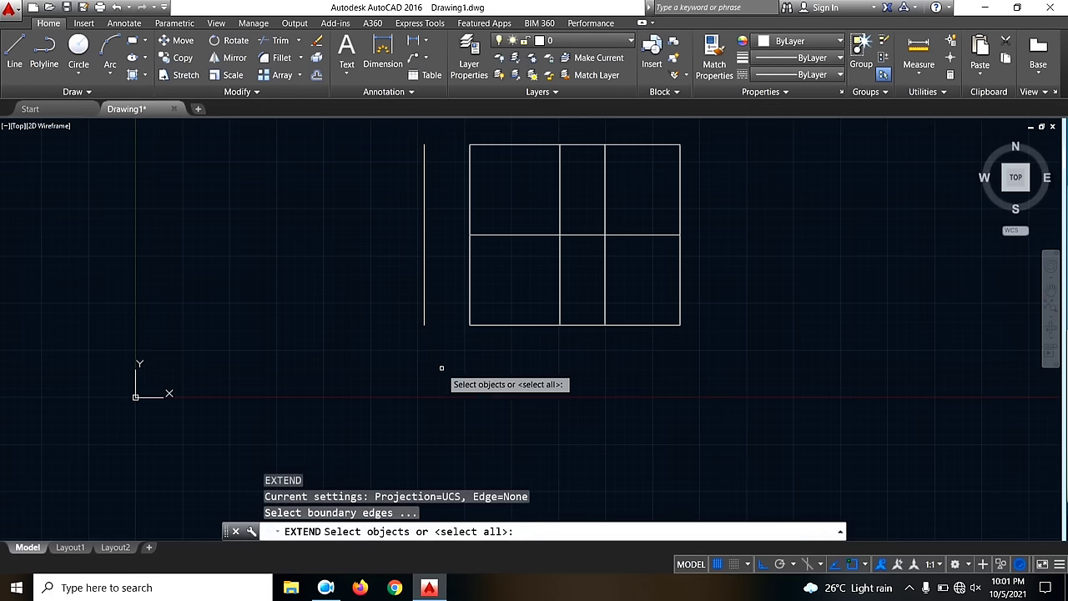
{"action": "left_click", "coordinate": [424, 239]}
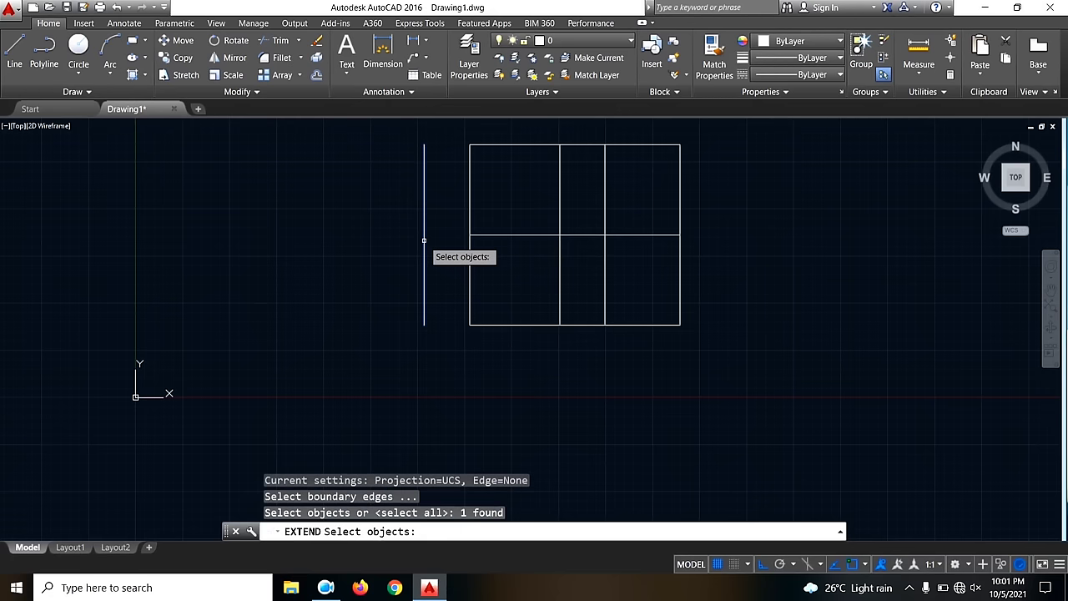
{"action": "key", "text": "Return"}
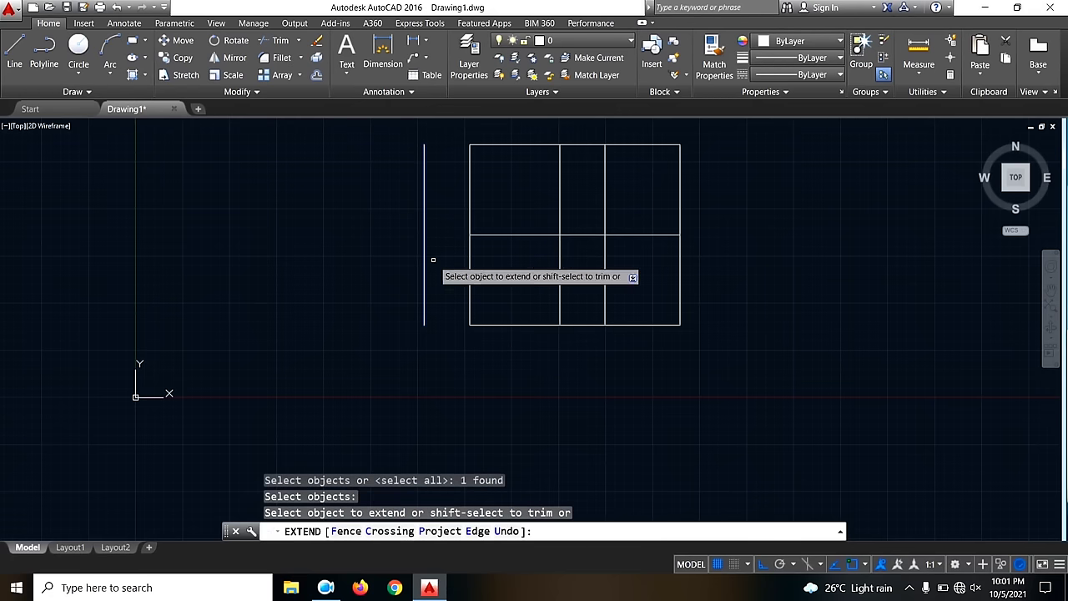
{"action": "left_click", "coordinate": [479, 235]}
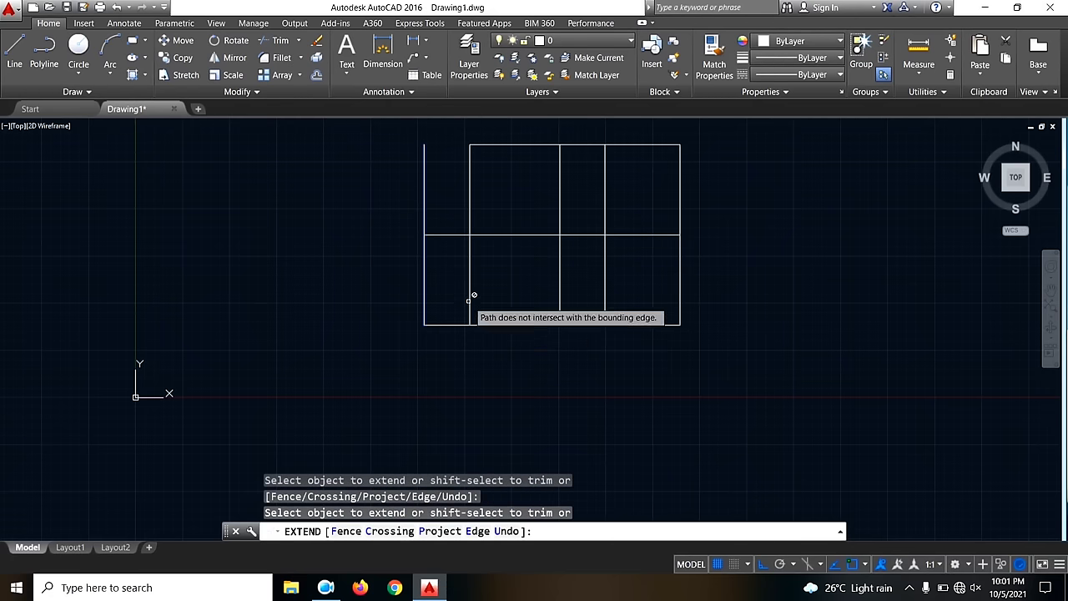
{"action": "key", "text": "Escape"}
{"action": "scroll", "coordinate": [418, 294], "scroll_direction": "down", "scroll_amount": 4}
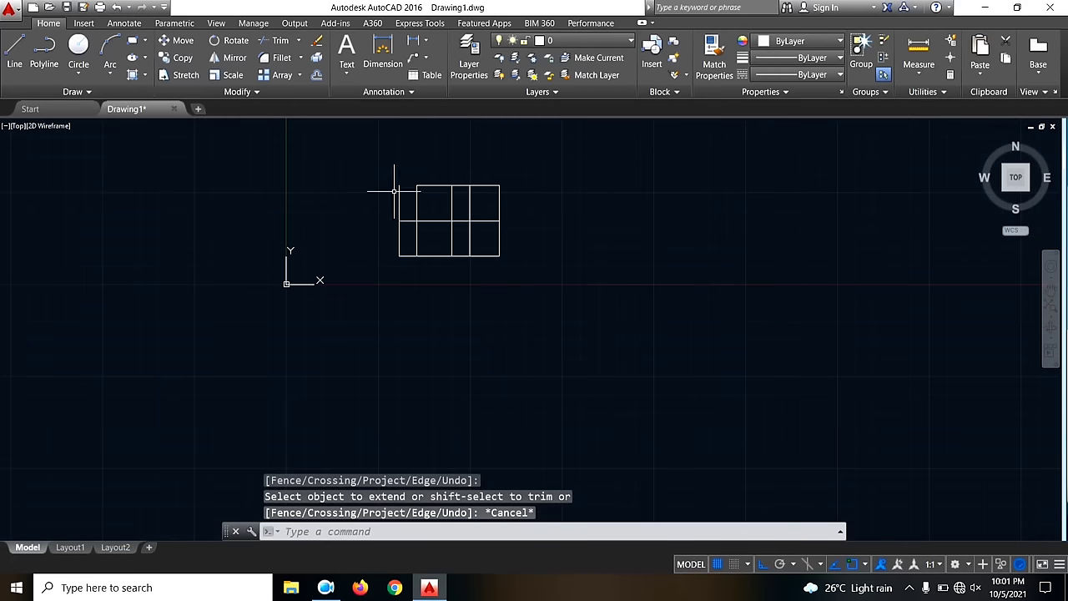
{"action": "scroll", "coordinate": [460, 200], "scroll_direction": "up", "scroll_amount": 2}
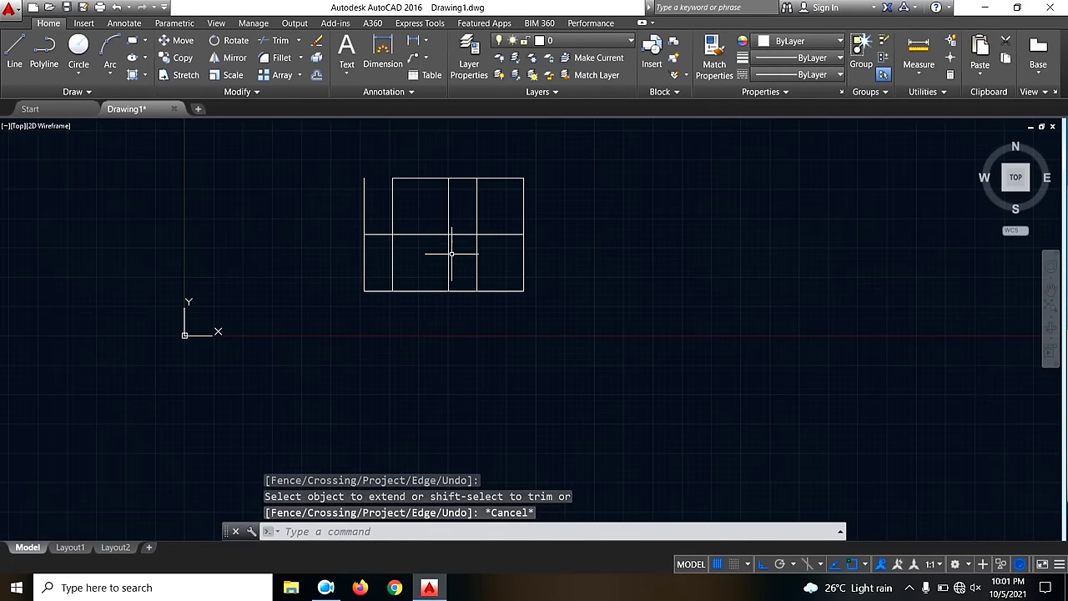
{"action": "scroll", "coordinate": [372, 229], "scroll_direction": "up", "scroll_amount": 2}
{"action": "scroll", "coordinate": [372, 246], "scroll_direction": "down", "scroll_amount": 2}
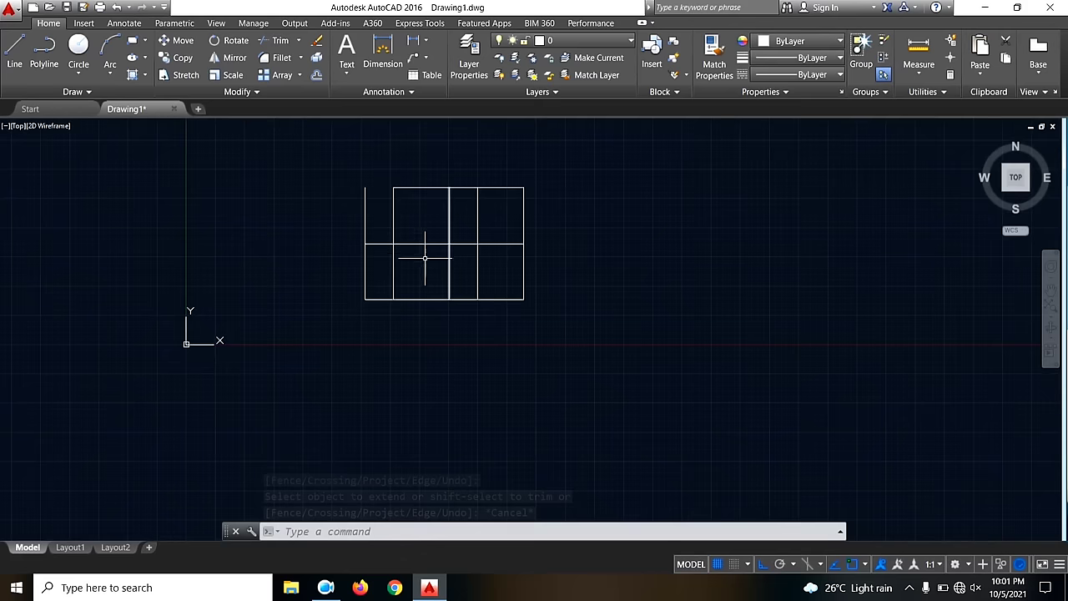
{"action": "middle_click_drag", "start_coordinate": [424, 250], "coordinate": [383, 261]}
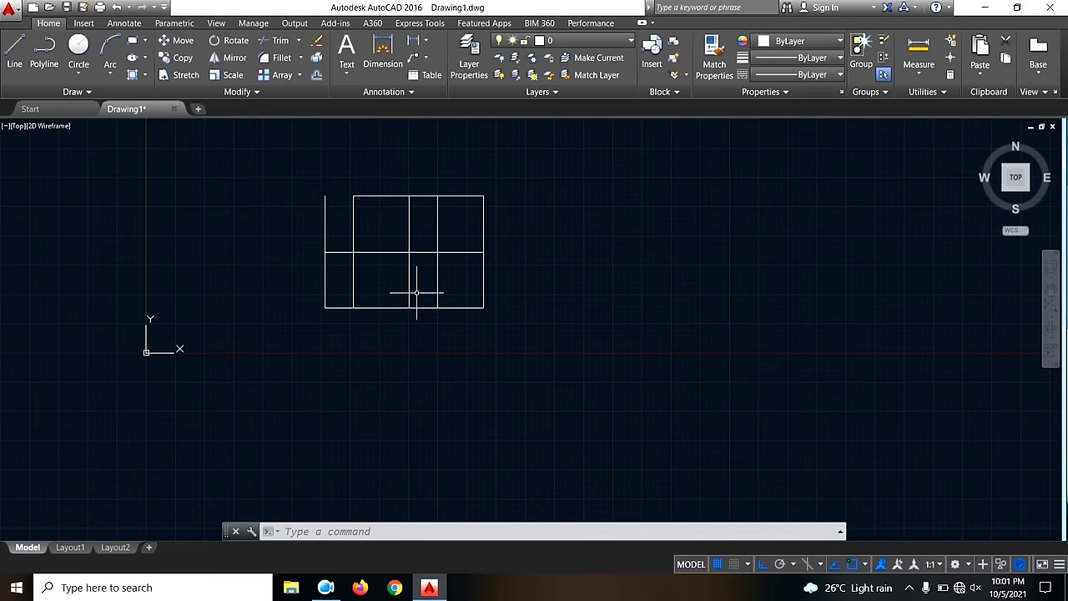
- Trim the outer left line above the middle line and the inner verticals inside the lower room
{"action": "type", "text": "r"}
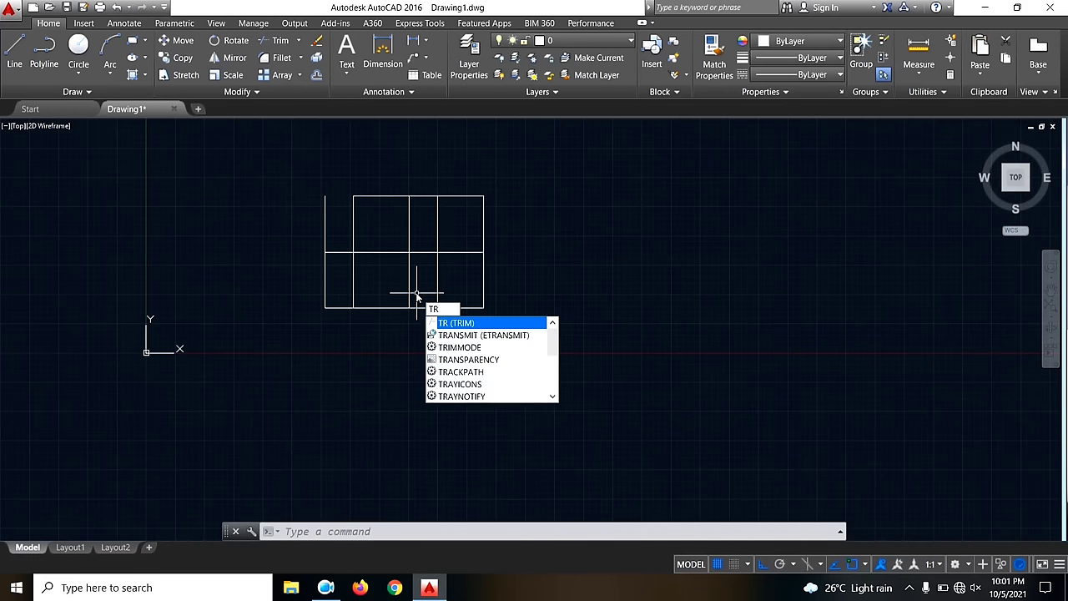
{"action": "key", "text": "Return"}
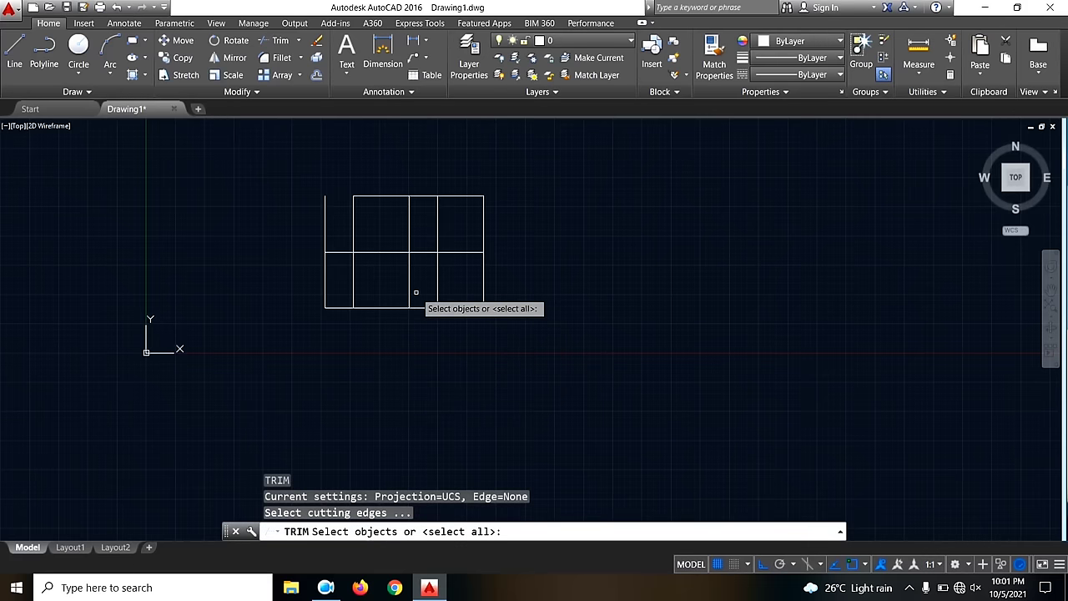
{"action": "key", "text": "Return"}
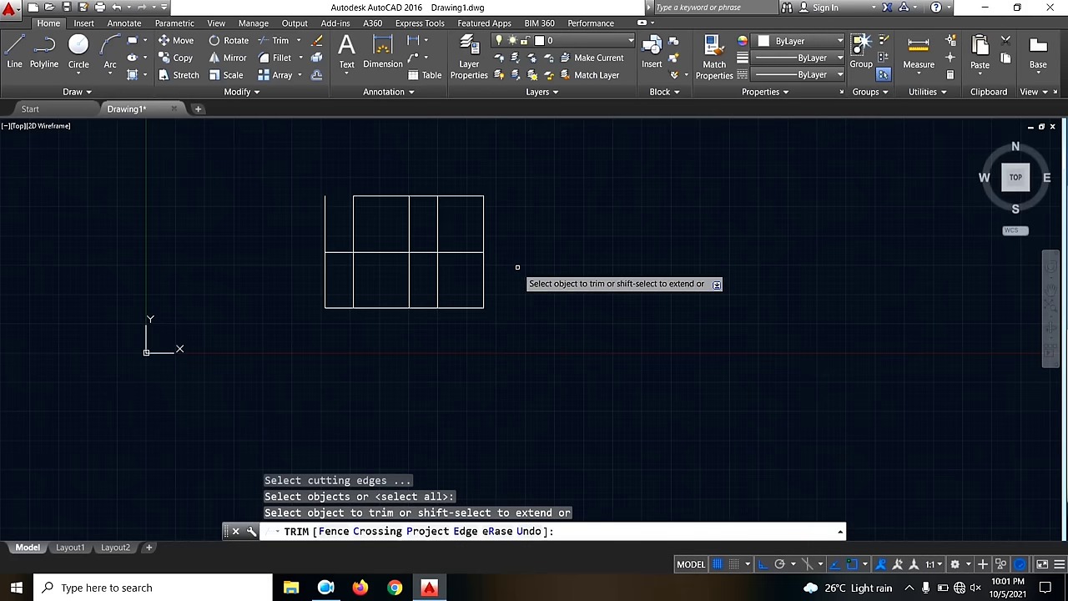
{"action": "scroll", "coordinate": [315, 239], "scroll_direction": "up", "scroll_amount": 1}
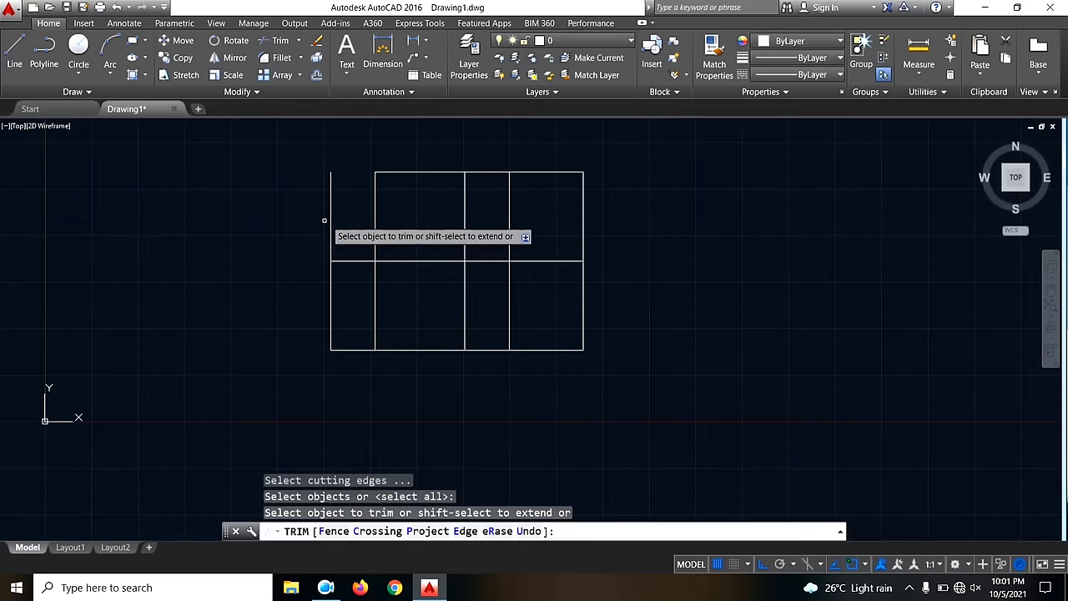
{"action": "left_click", "coordinate": [331, 208]}
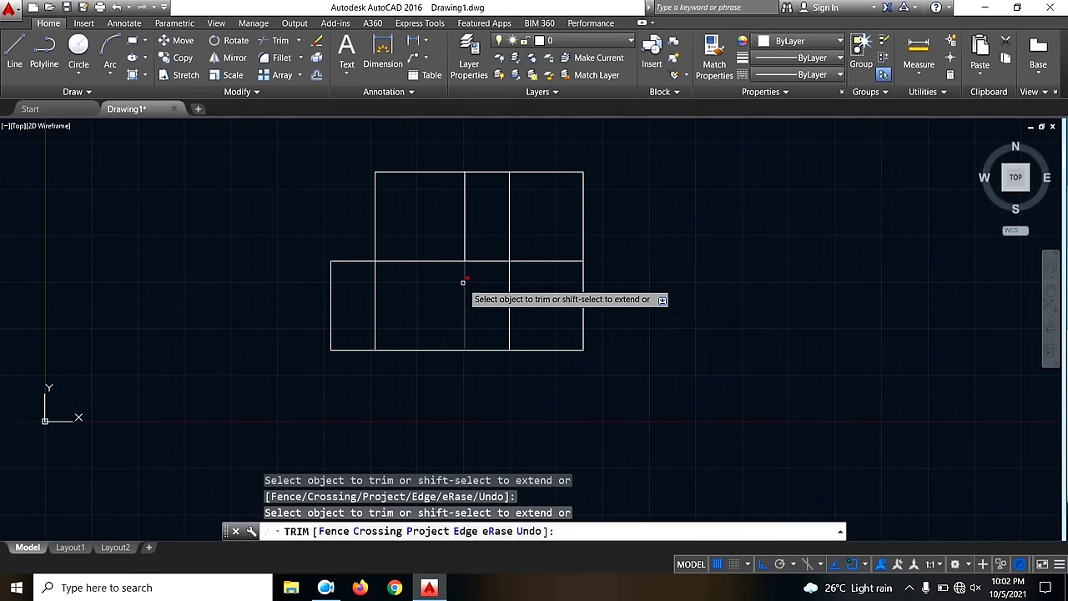
{"action": "left_click", "coordinate": [507, 280]}
{"action": "left_click", "coordinate": [506, 277]}
{"action": "key", "text": "Escape"}
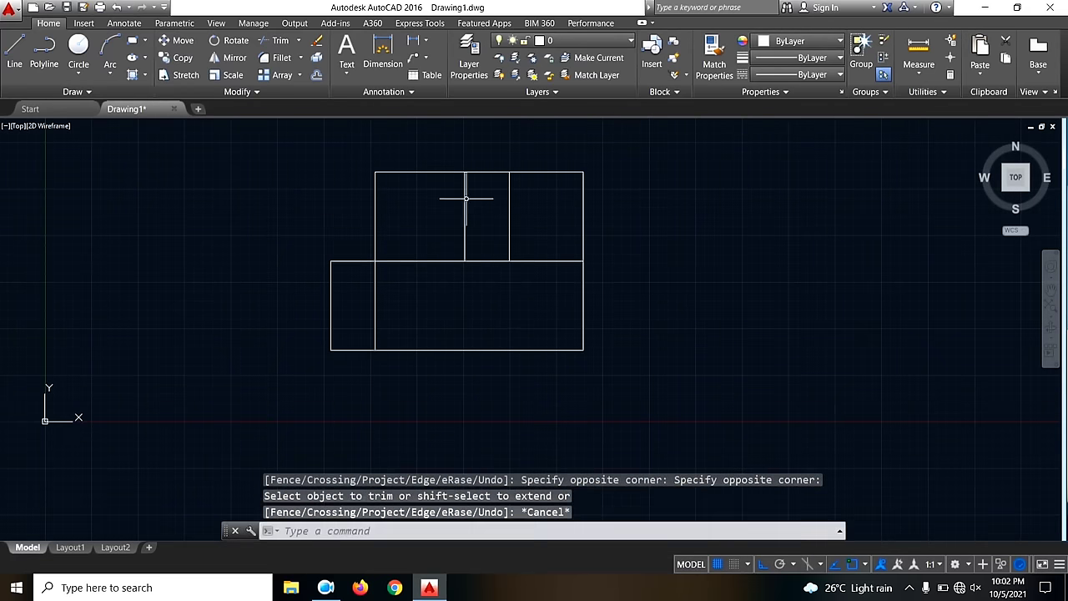
{"action": "scroll", "coordinate": [469, 188], "scroll_direction": "up", "scroll_amount": 4}
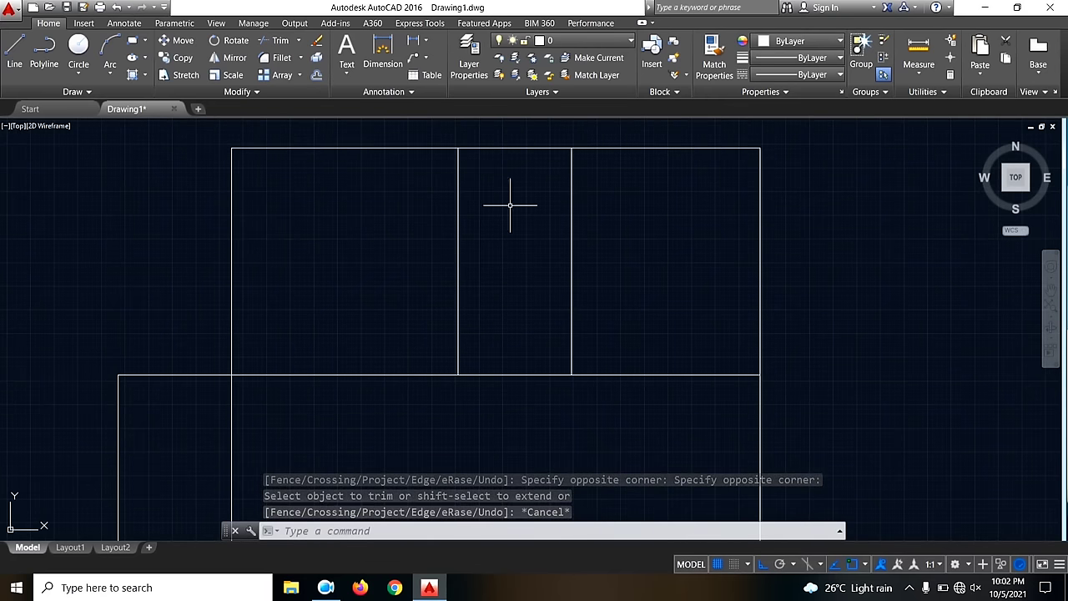
{"action": "scroll", "coordinate": [489, 206], "scroll_direction": "down", "scroll_amount": 2}
- Offset the top edge 1800 downward to make the cross wall
{"action": "type", "text": "o"}
{"action": "key", "text": "Return"}
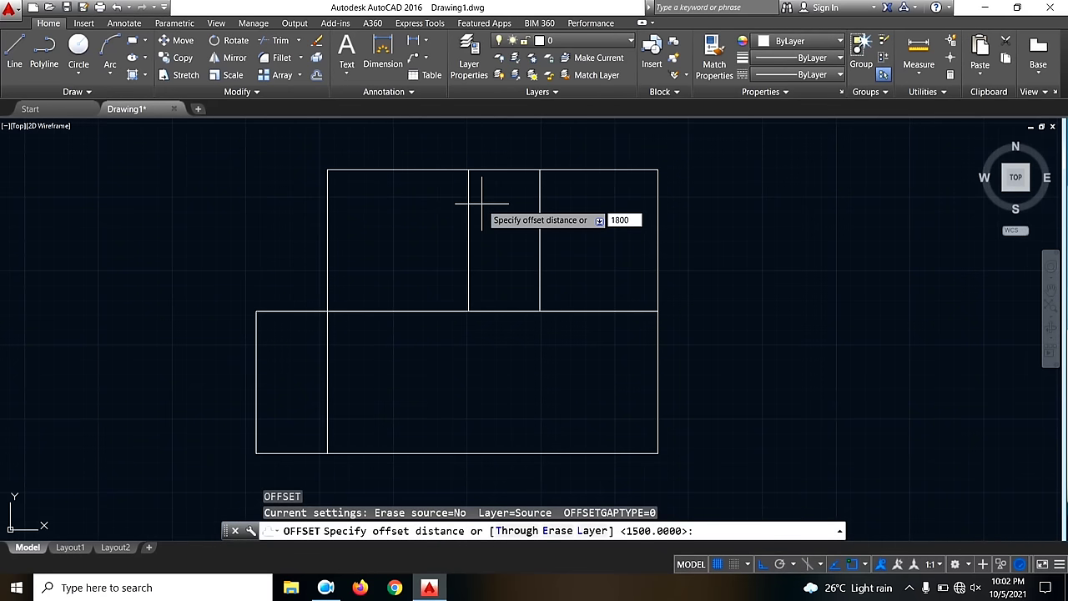
{"action": "key", "text": "Return"}
{"action": "left_click", "coordinate": [507, 171]}
{"action": "left_click", "coordinate": [513, 242]}
{"action": "key", "text": "Escape"}
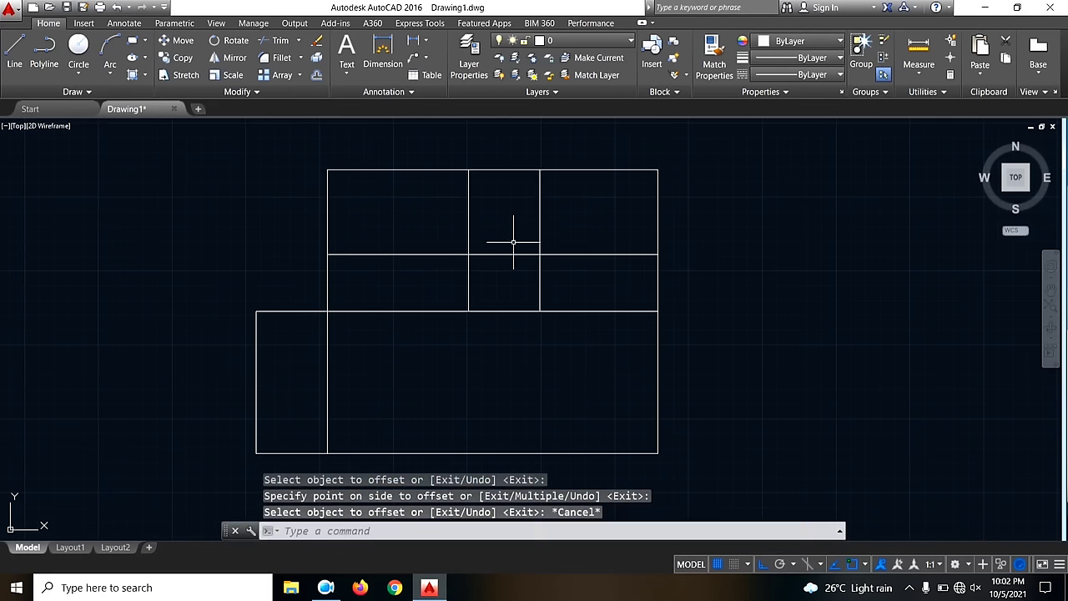
- Trim the cross wall's left and right portions outside the narrow middle room
{"action": "type", "text": "tr"}
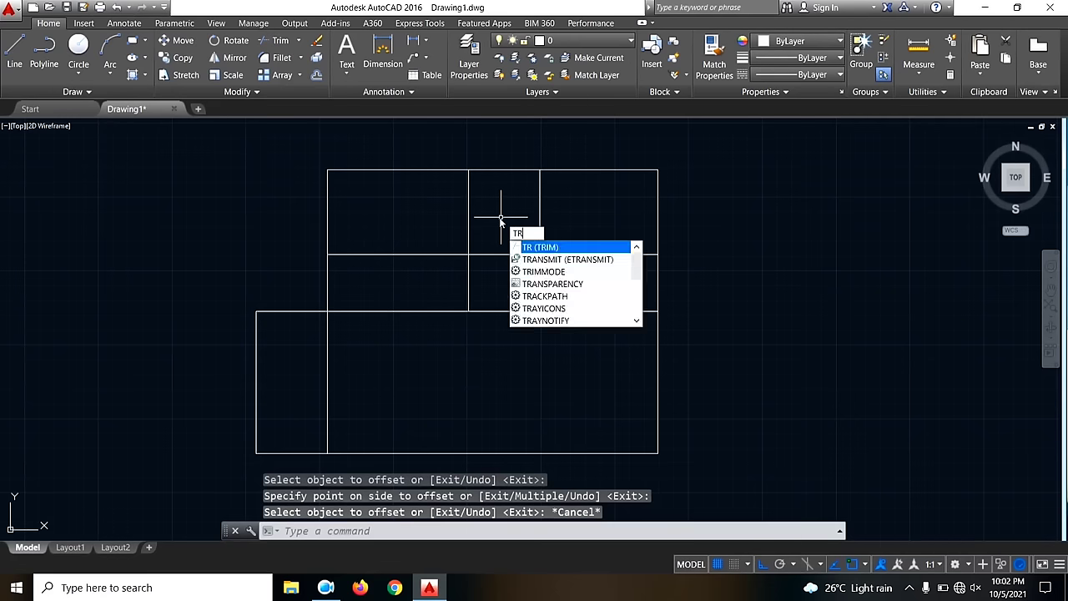
{"action": "key", "text": "Return"}
{"action": "key", "text": "Return"}
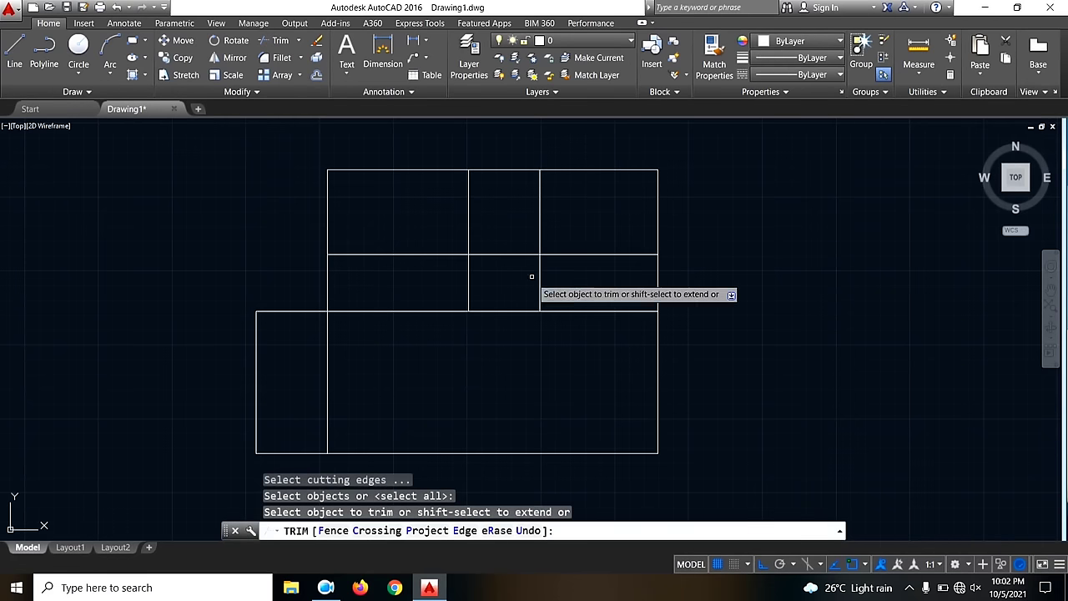
{"action": "left_click", "coordinate": [460, 254]}
{"action": "left_click", "coordinate": [553, 253]}
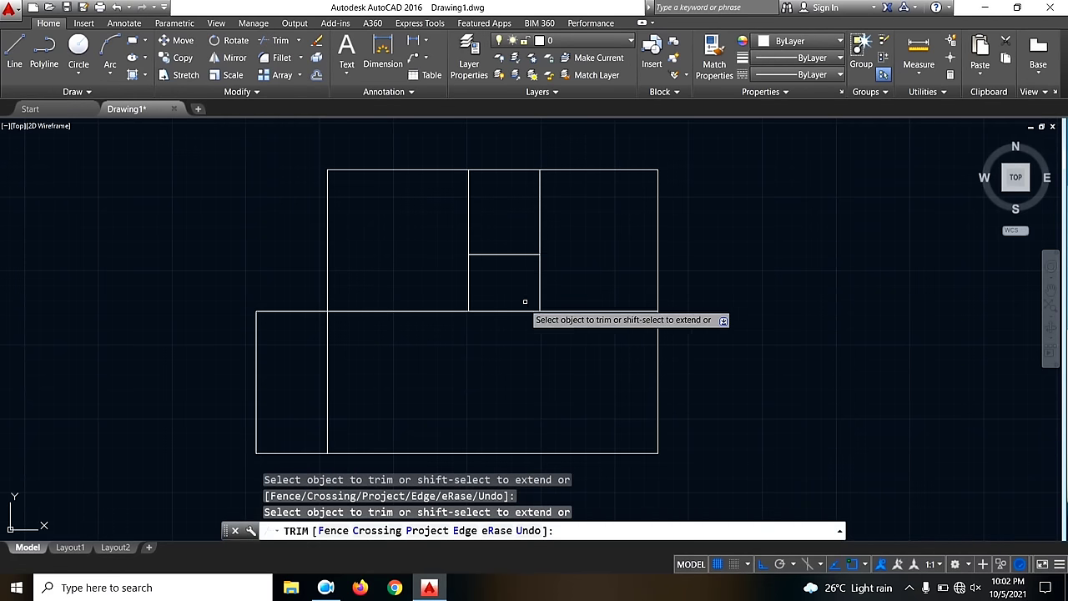
{"action": "scroll", "coordinate": [551, 199], "scroll_direction": "down", "scroll_amount": 3}
{"action": "key", "text": "Escape"}
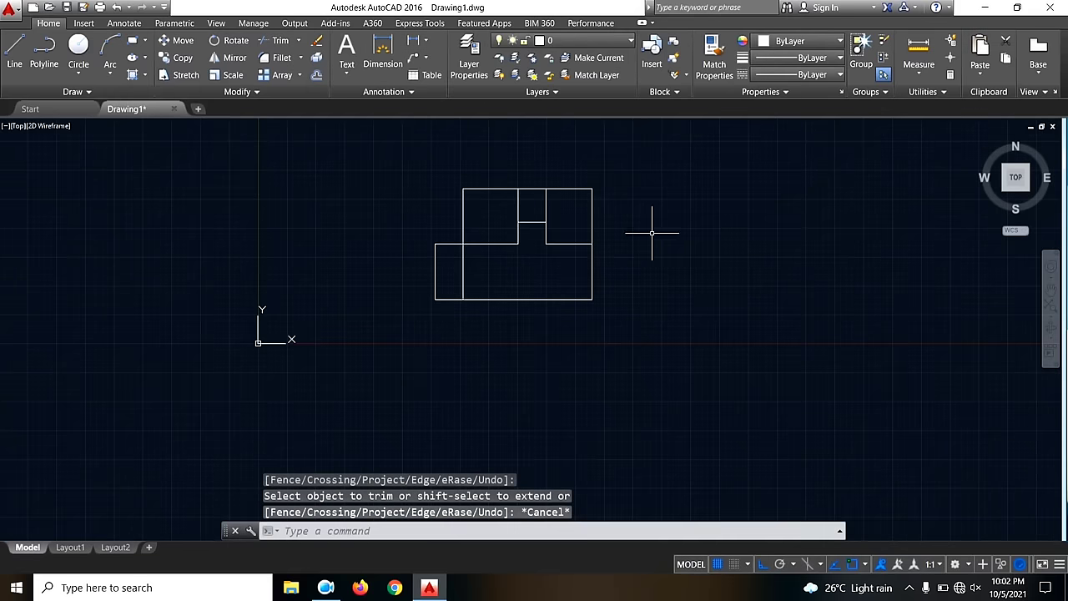
{"action": "scroll", "coordinate": [542, 238], "scroll_direction": "up", "scroll_amount": 2}
{"action": "mouse_move", "coordinate": [681, 248]}
{"action": "middle_mouse_down"}
{"action": "mouse_move", "coordinate": [627, 253]}
{"action": "mouse_move", "coordinate": [545, 303]}
{"action": "mouse_move", "coordinate": [542, 255]}
{"action": "mouse_move", "coordinate": [614, 275]}
{"action": "middle_mouse_up"}
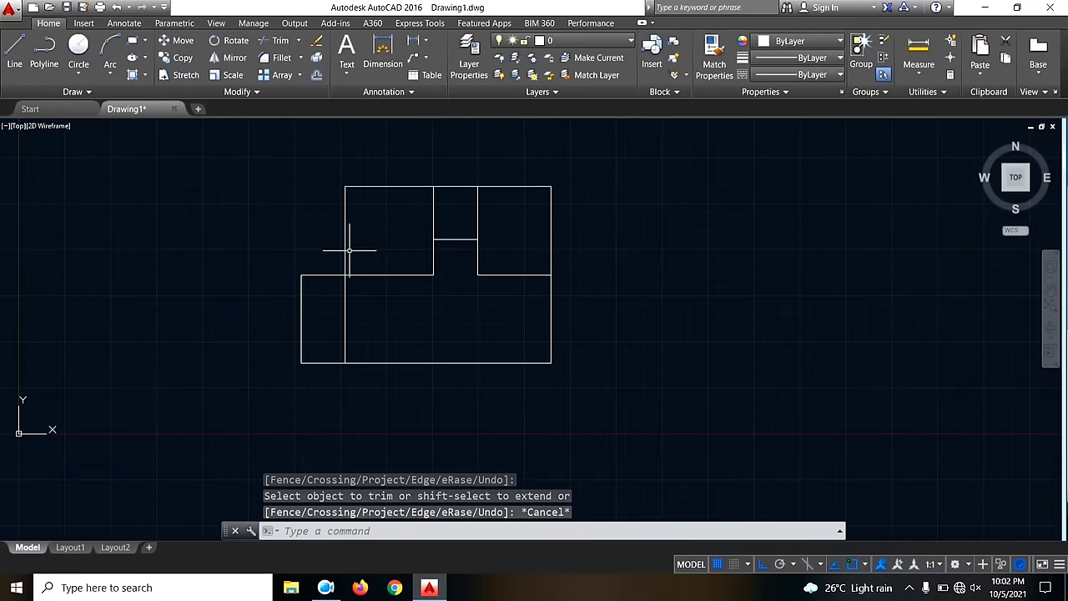
{"action": "mouse_move", "coordinate": [353, 238]}
{"action": "middle_mouse_down"}
{"action": "mouse_move", "coordinate": [364, 183]}
{"action": "mouse_move", "coordinate": [363, 215]}
{"action": "mouse_move", "coordinate": [434, 236]}
{"action": "mouse_move", "coordinate": [501, 226]}
{"action": "mouse_move", "coordinate": [403, 224]}
{"action": "middle_mouse_up"}
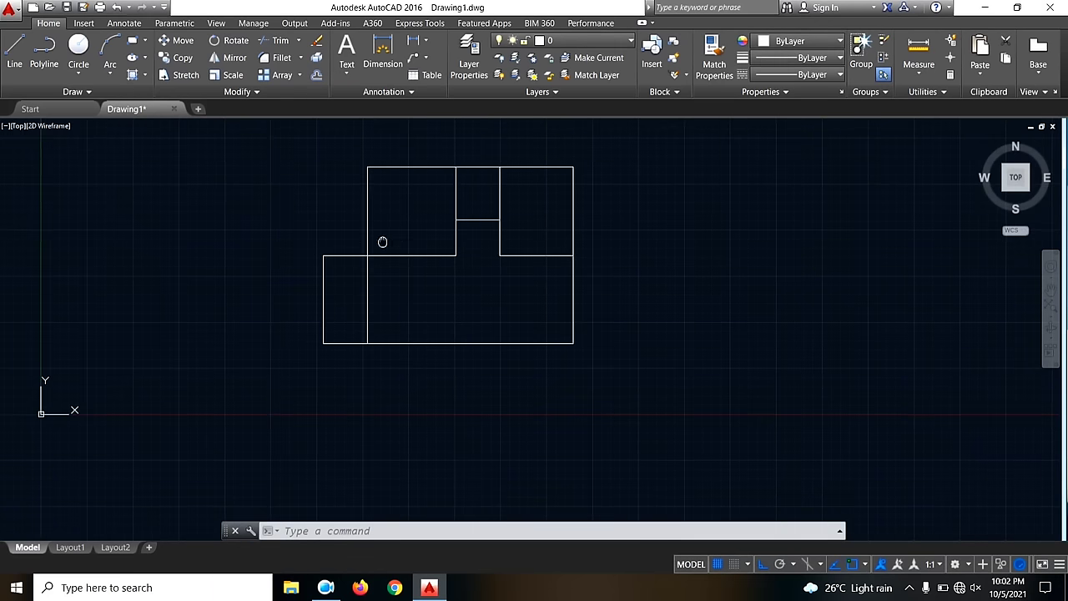
{"action": "middle_click_drag", "start_coordinate": [382, 241], "coordinate": [429, 229]}
- Draw a closed 200 by 200 square column left of the floor plan with LINE
{"action": "left_click", "coordinate": [14, 51]}
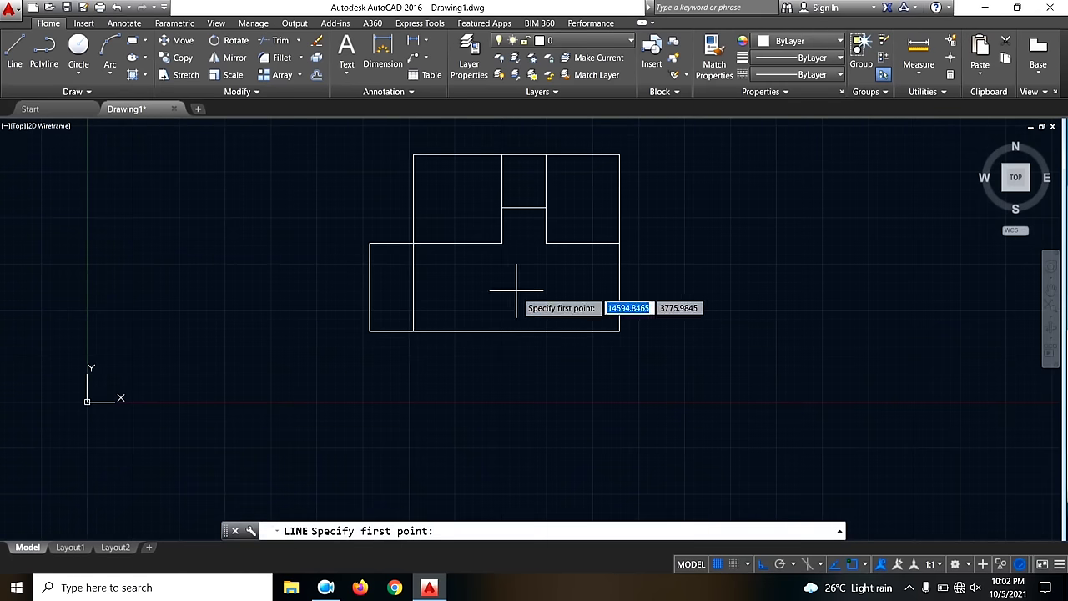
{"action": "mouse_move", "coordinate": [333, 352]}
{"action": "middle_mouse_down"}
{"action": "mouse_move", "coordinate": [421, 301]}
{"action": "mouse_move", "coordinate": [417, 334]}
{"action": "middle_mouse_up"}
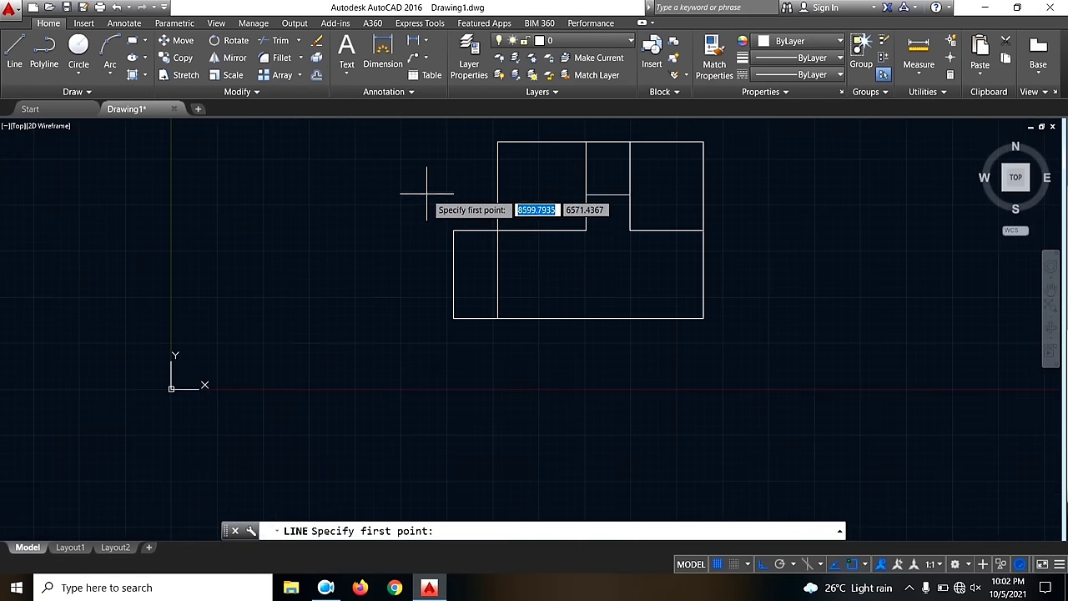
{"action": "scroll", "coordinate": [376, 222], "scroll_direction": "up", "scroll_amount": 4}
{"action": "scroll", "coordinate": [505, 221], "scroll_direction": "down", "scroll_amount": 5}
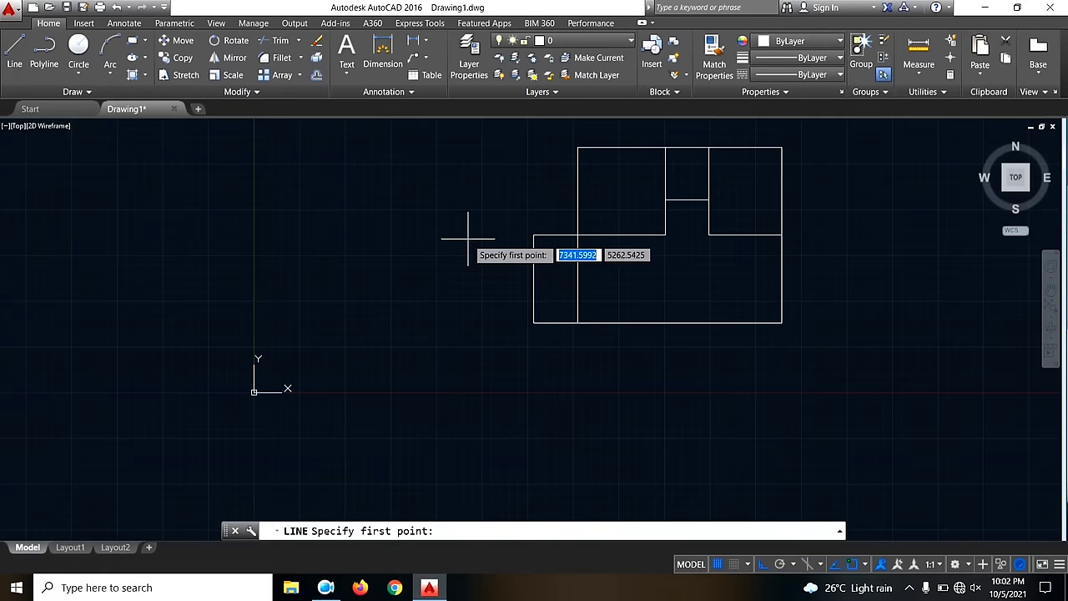
{"action": "scroll", "coordinate": [442, 238], "scroll_direction": "up", "scroll_amount": 3}
{"action": "left_click", "coordinate": [422, 242]}
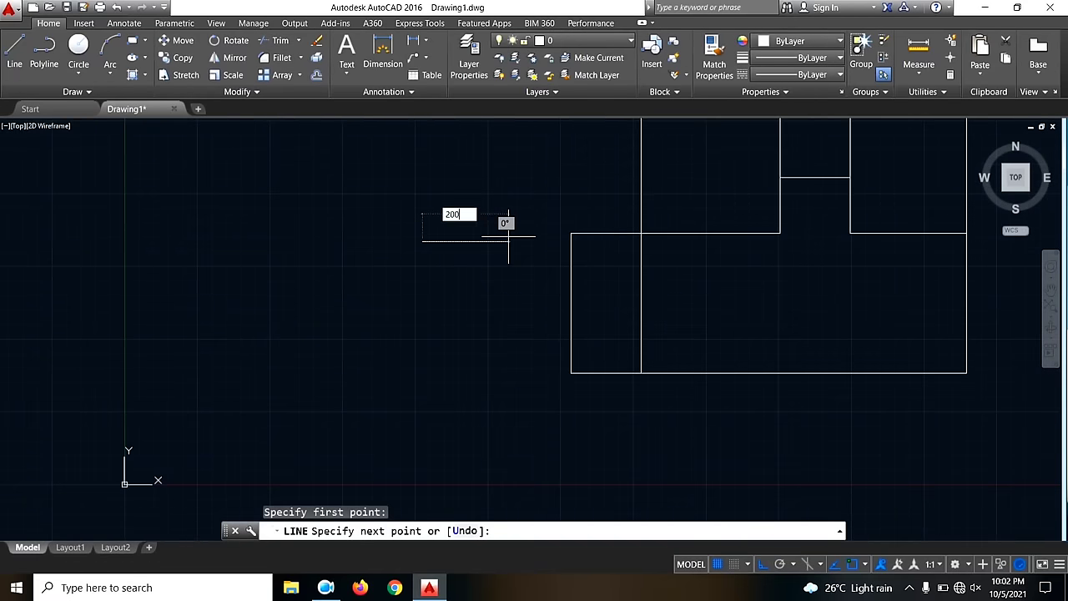
{"action": "key", "text": "Return"}
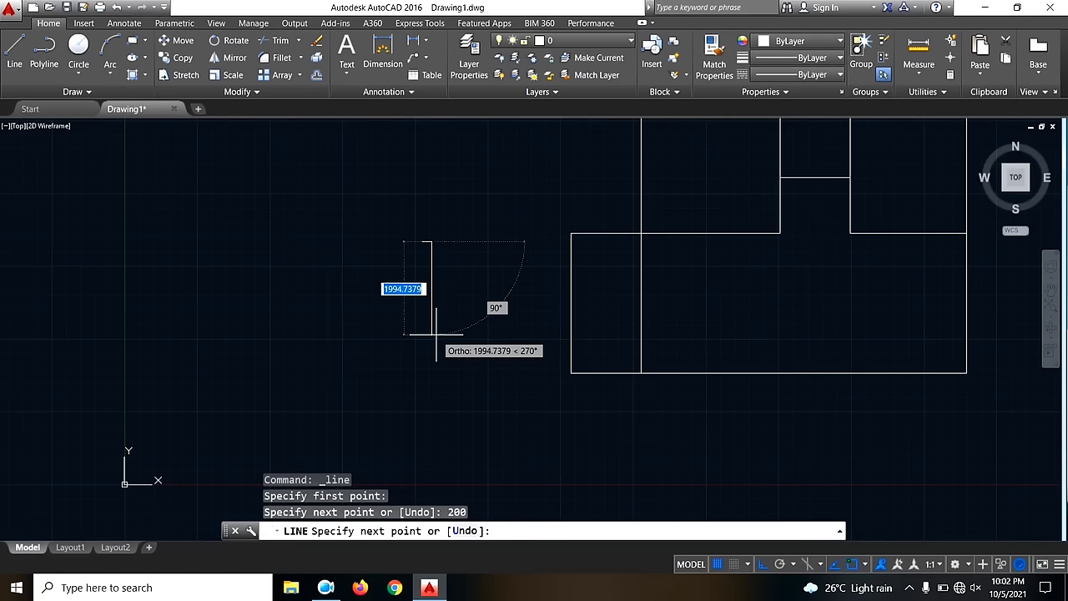
{"action": "type", "text": "200"}
{"action": "key", "text": "Return"}
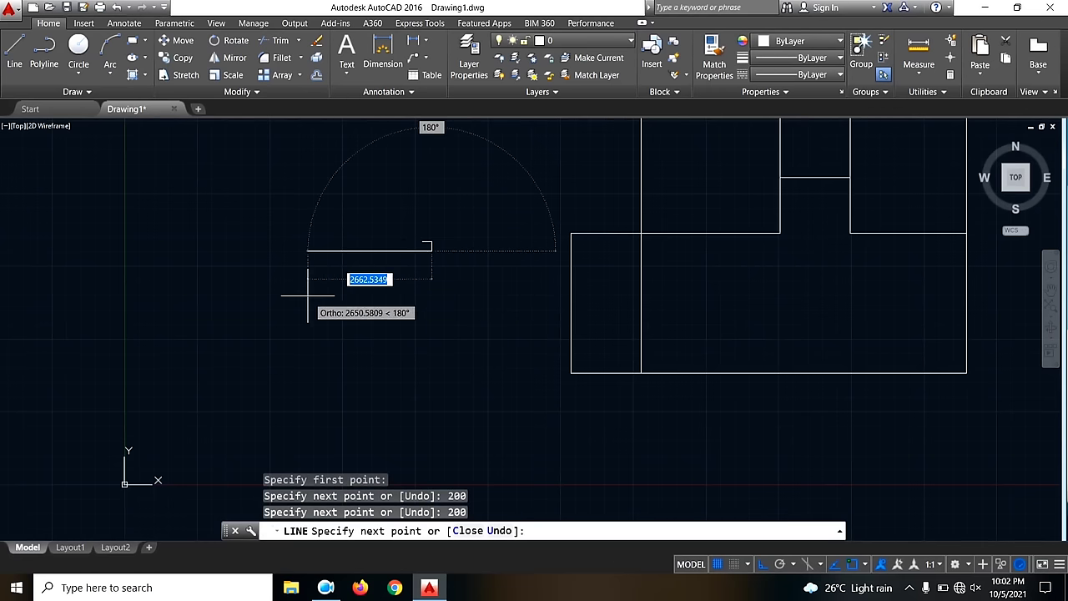
{"action": "type", "text": "200"}
{"action": "key", "text": "Return"}
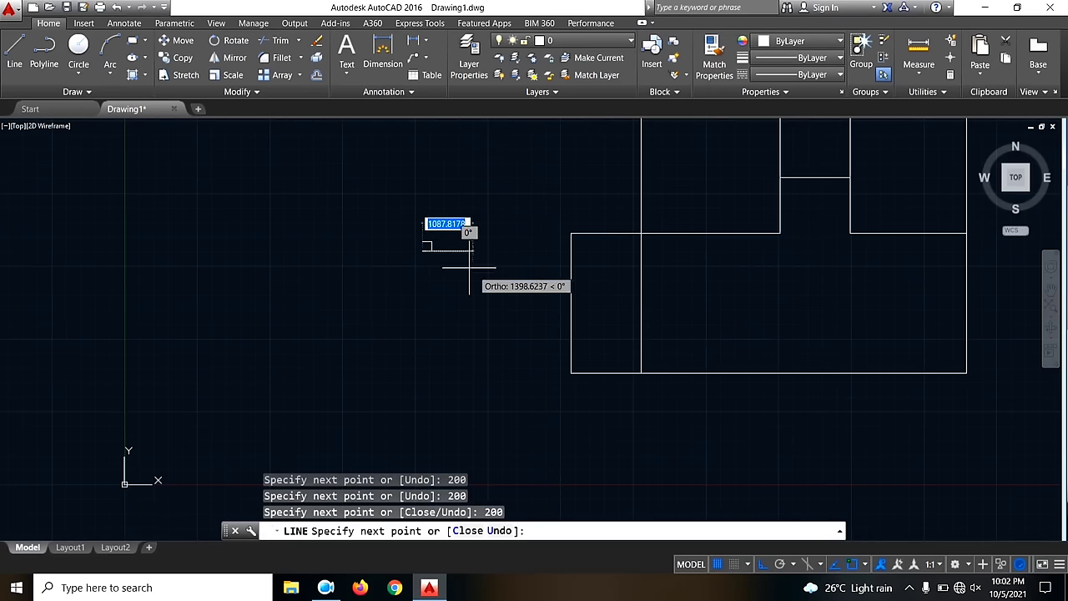
{"action": "left_click", "coordinate": [343, 194]}
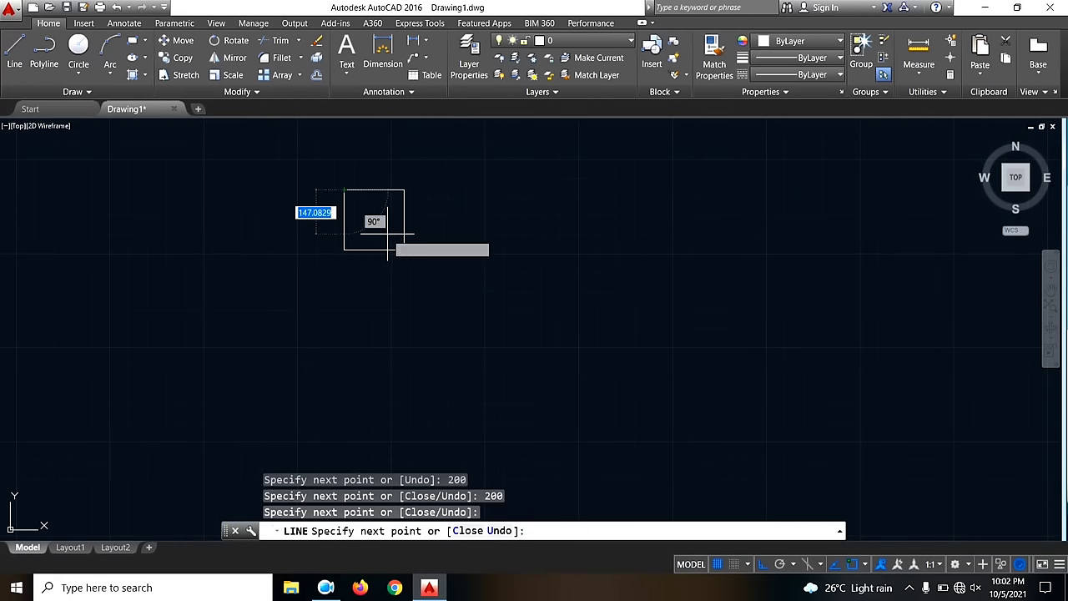
- Cancel the extra line attempts, leaving just the finished square
{"action": "scroll", "coordinate": [421, 250], "scroll_direction": "down", "scroll_amount": 5}
{"action": "scroll", "coordinate": [455, 269], "scroll_direction": "up", "scroll_amount": 5}
{"action": "key", "text": "Escape"}
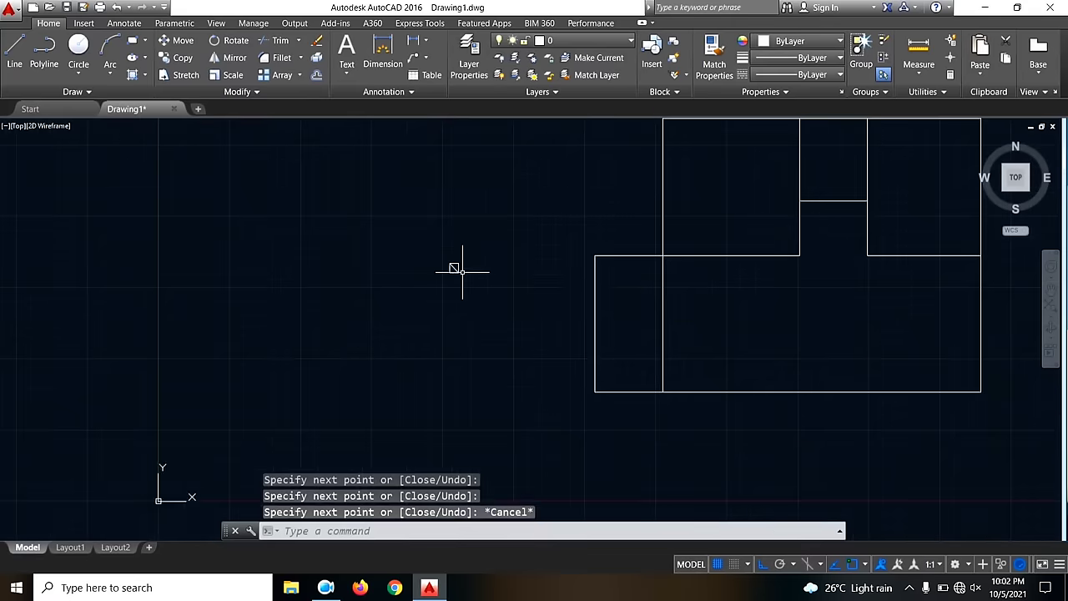
{"action": "key", "text": "Return"}
{"action": "left_click", "coordinate": [407, 219]}
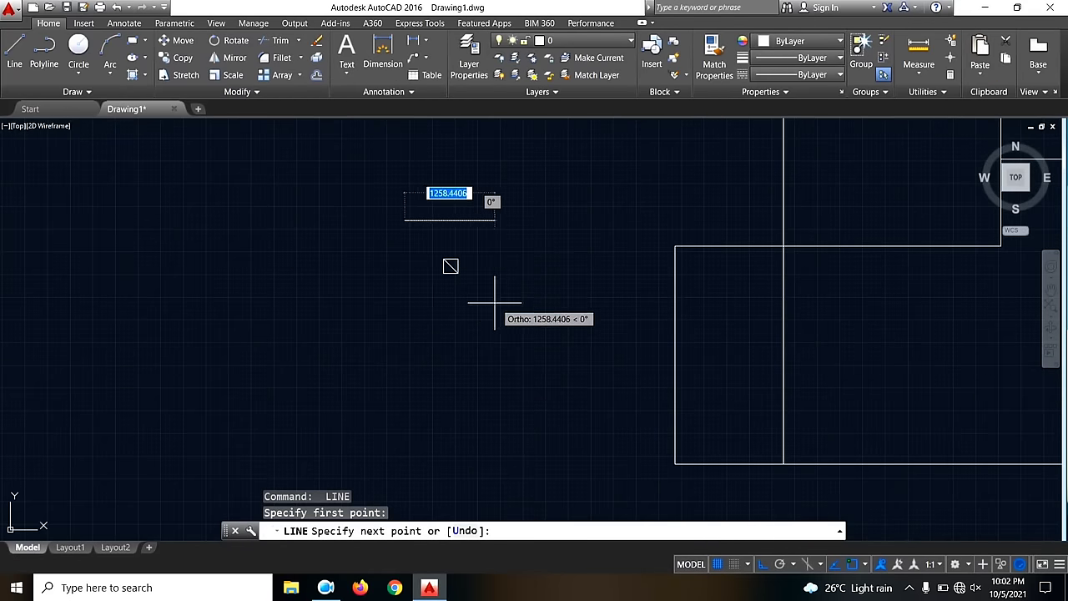
{"action": "key", "text": "Escape"}
{"action": "key", "text": "Return"}
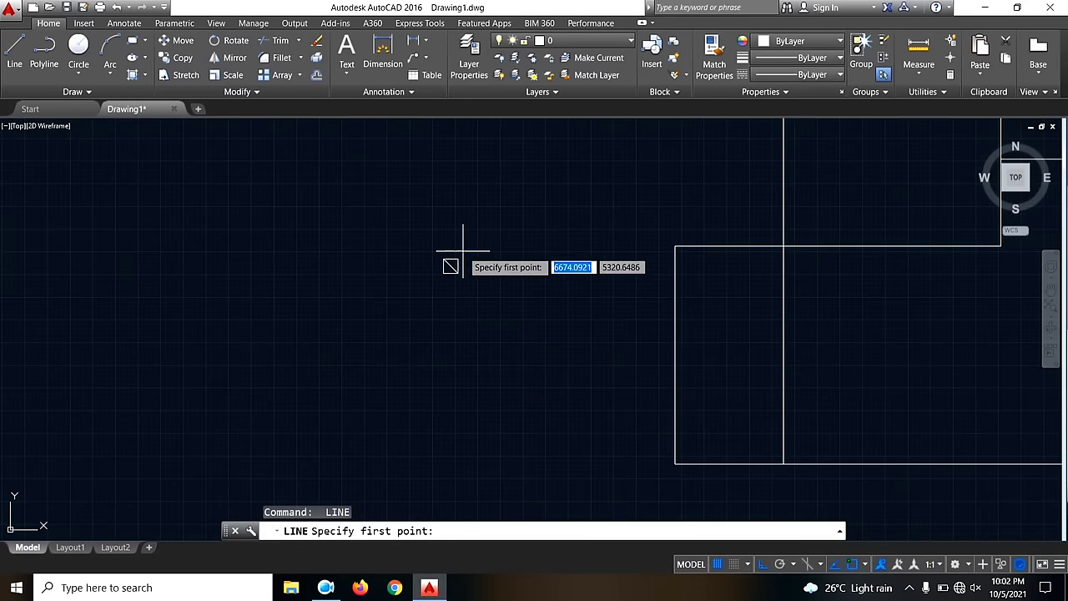
{"action": "key", "text": "Escape"}
{"action": "scroll", "coordinate": [427, 251], "scroll_direction": "down", "scroll_amount": 2}
{"action": "scroll", "coordinate": [434, 258], "scroll_direction": "up", "scroll_amount": 2}
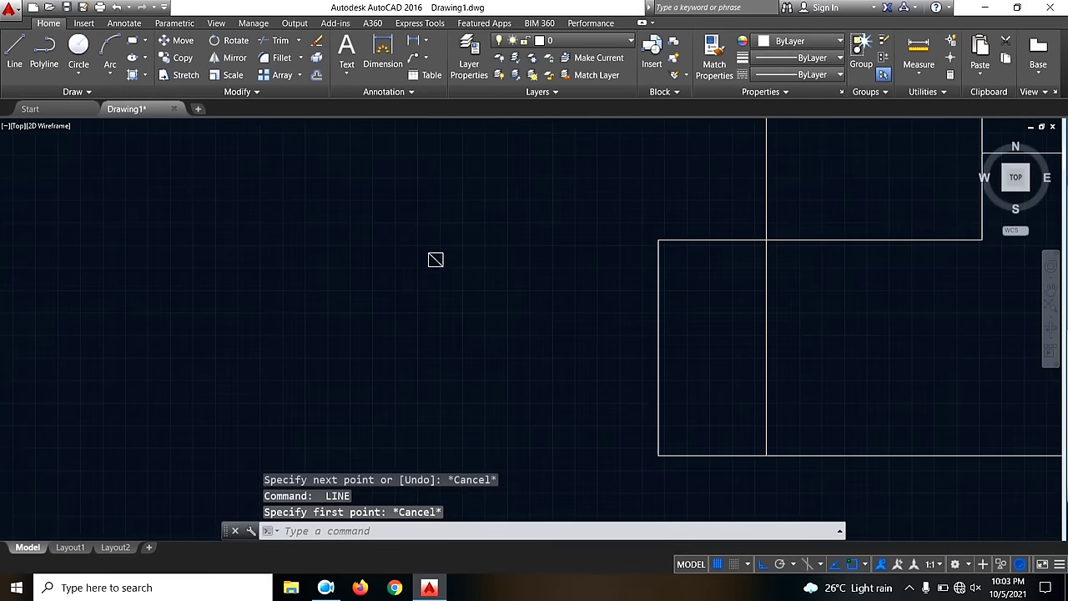
{"action": "scroll", "coordinate": [430, 256], "scroll_direction": "down", "scroll_amount": 2}
- Start copying the column, using its side midpoint as the base point
{"action": "key", "text": "Return"}
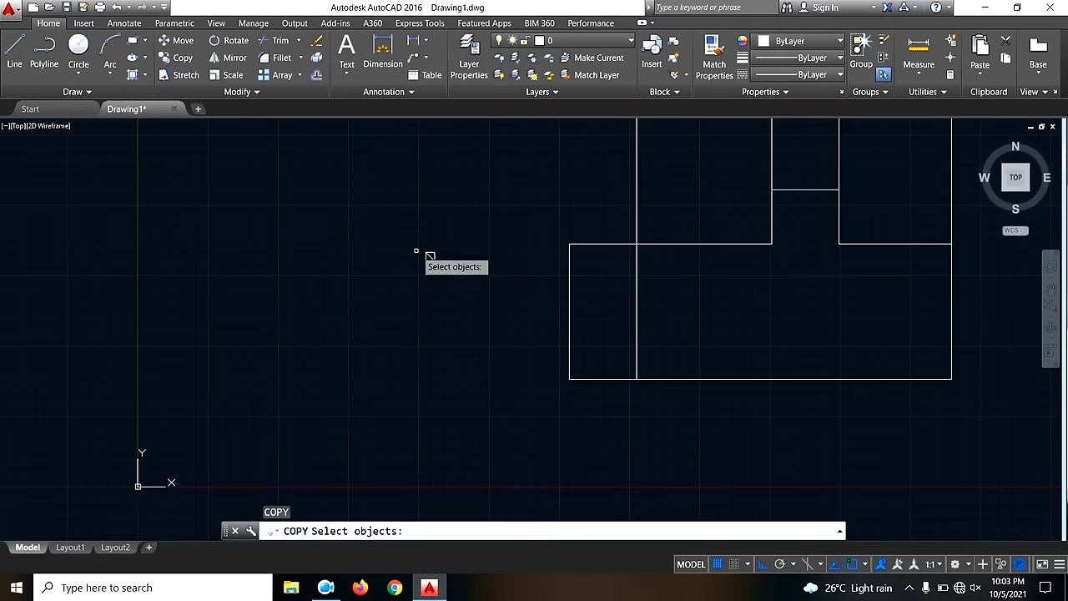
{"action": "left_click", "coordinate": [525, 278]}
{"action": "left_click", "coordinate": [397, 212]}
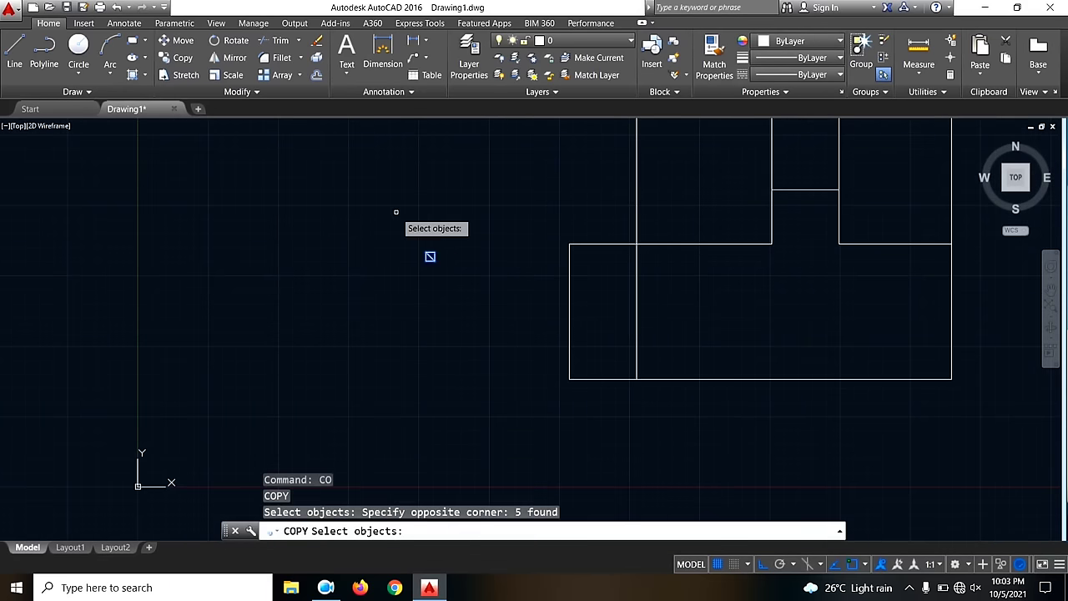
{"action": "key", "text": "Return"}
{"action": "scroll", "coordinate": [432, 250], "scroll_direction": "up", "scroll_amount": 3}
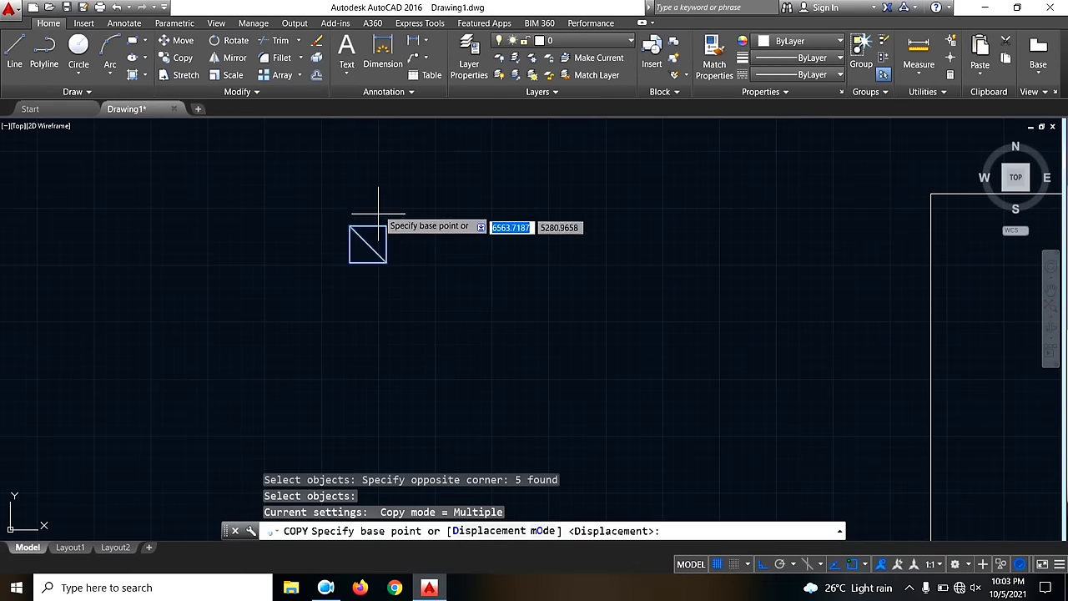
{"action": "key", "text": "F8"}
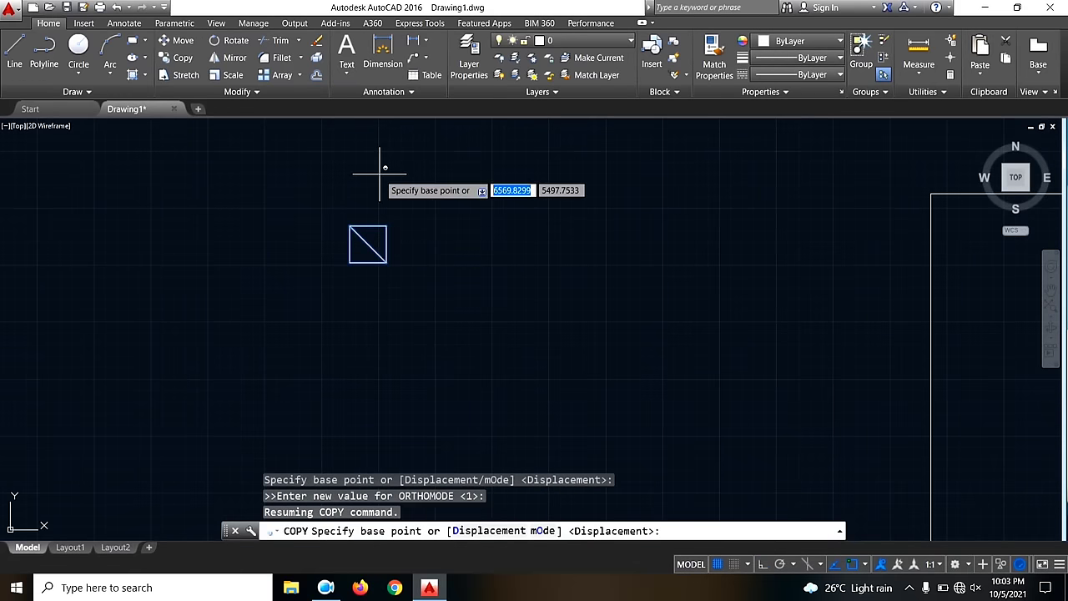
{"action": "right_click", "coordinate": [371, 241], "text": "shift"}
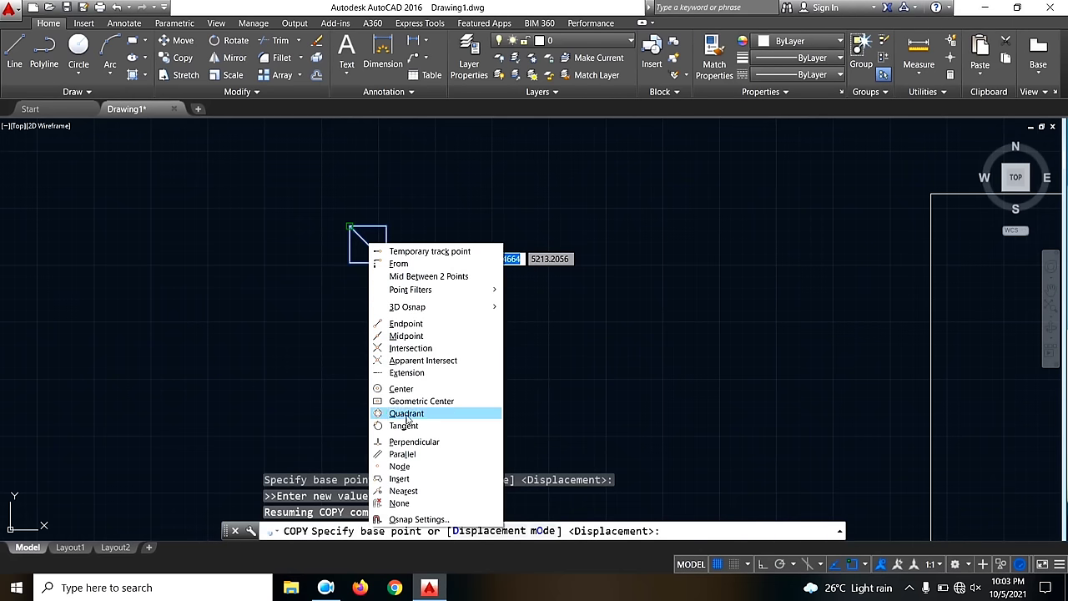
{"action": "left_click", "coordinate": [406, 335]}
{"action": "left_click", "coordinate": [369, 245]}
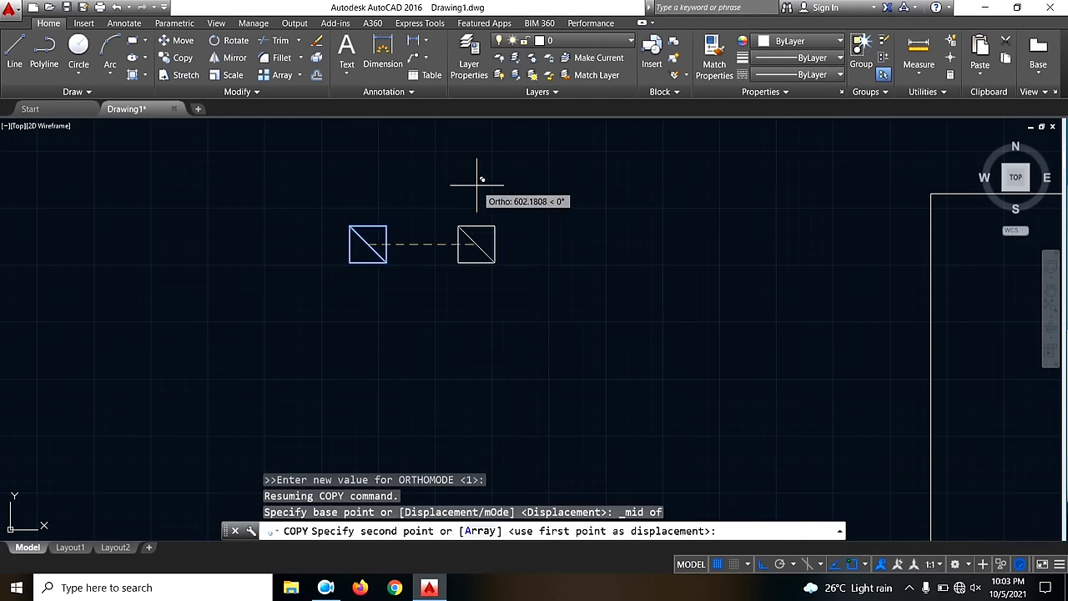
- Place column copies at each wall corner and junction of the plan
{"action": "scroll", "coordinate": [489, 192], "scroll_direction": "up", "scroll_amount": 6}
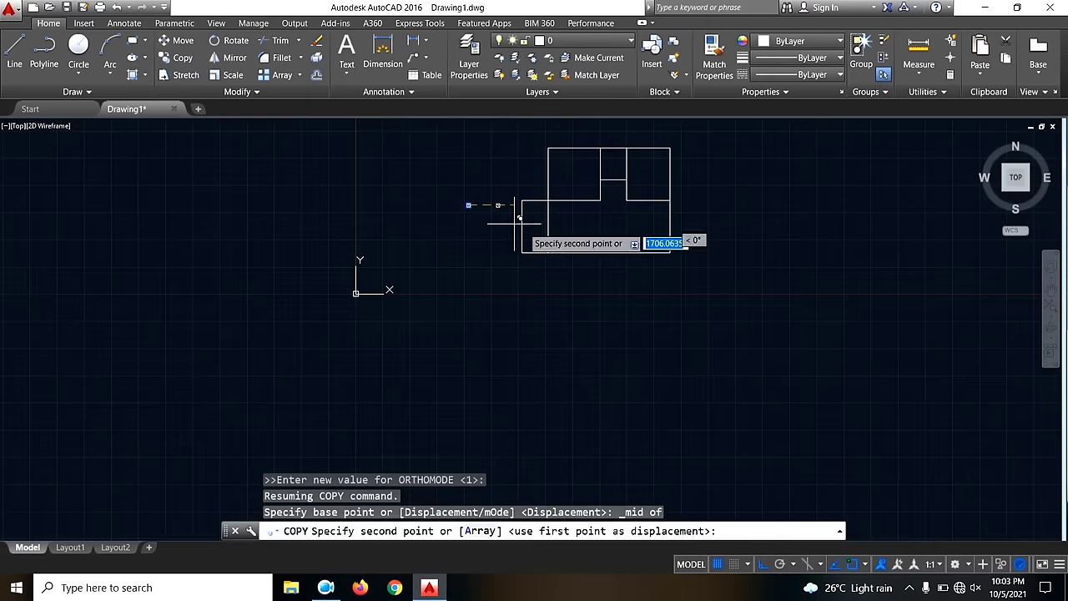
{"action": "left_click", "coordinate": [356, 341]}
{"action": "left_click", "coordinate": [524, 342]}
{"action": "scroll", "coordinate": [539, 344], "scroll_direction": "down", "scroll_amount": 3}
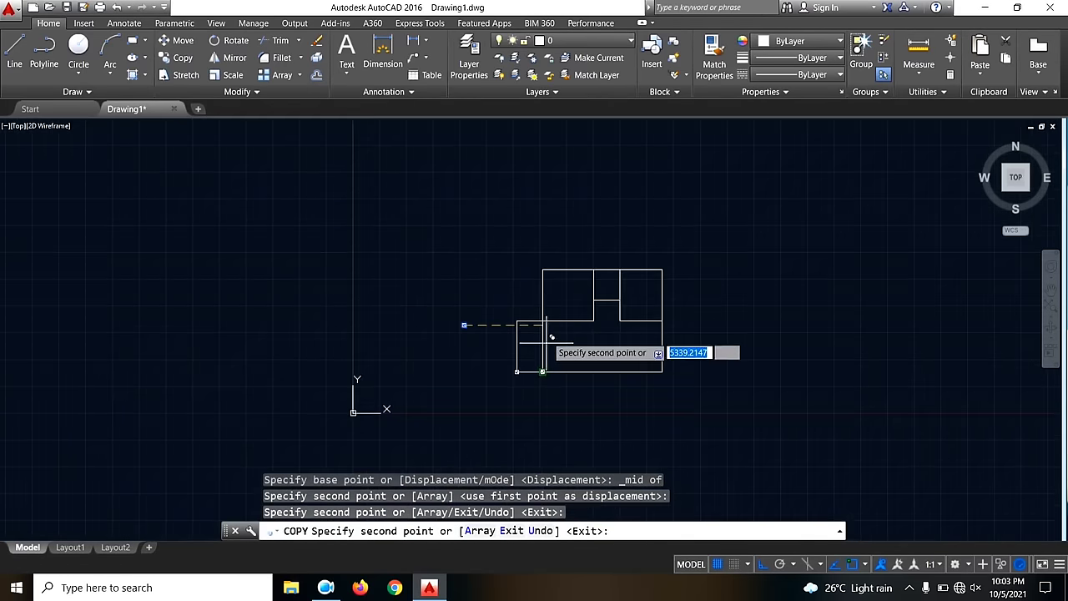
{"action": "scroll", "coordinate": [537, 326], "scroll_direction": "up", "scroll_amount": 3}
{"action": "left_click", "coordinate": [527, 337]}
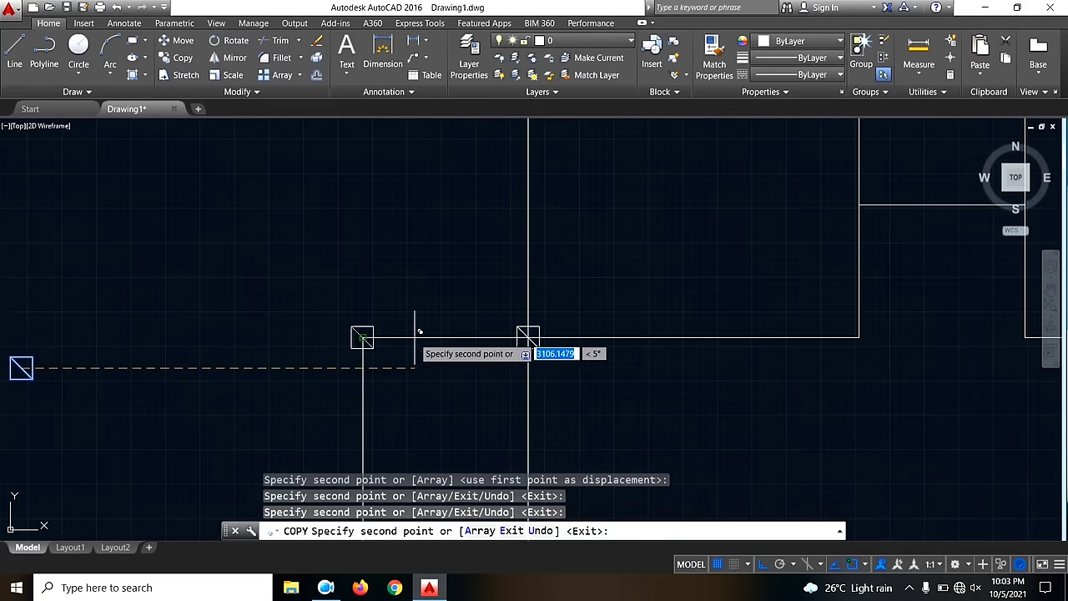
{"action": "left_click", "coordinate": [362, 337]}
{"action": "scroll", "coordinate": [353, 367], "scroll_direction": "down", "scroll_amount": 3}
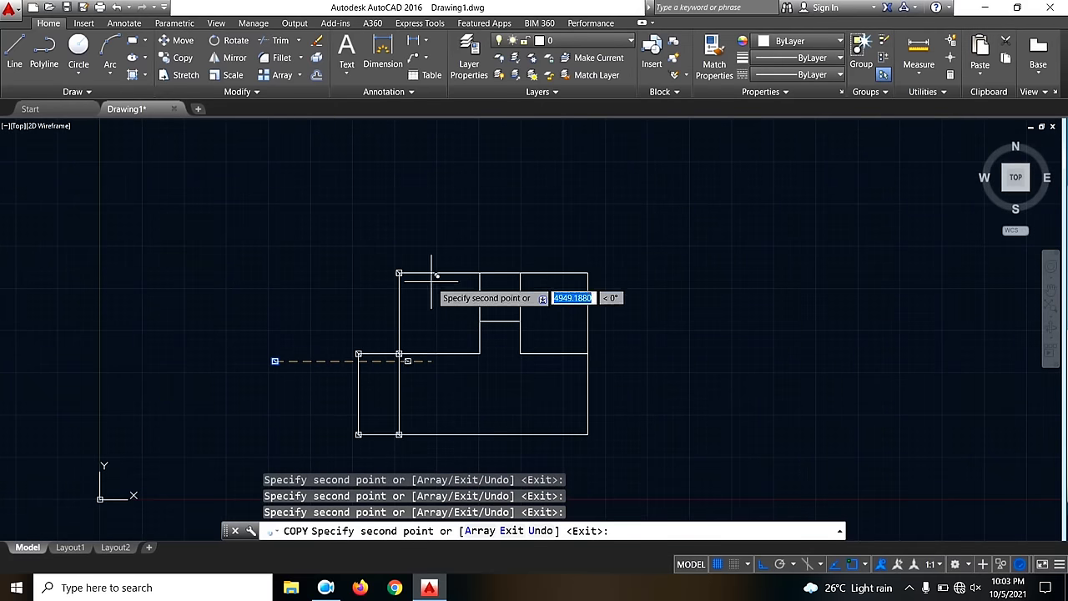
{"action": "scroll", "coordinate": [476, 267], "scroll_direction": "up", "scroll_amount": 5}
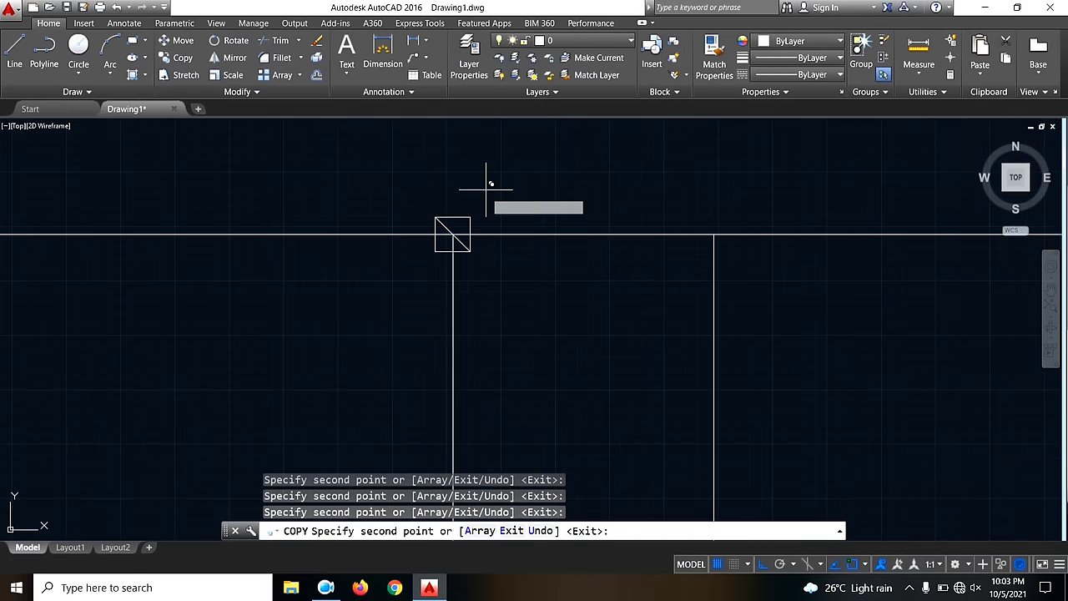
{"action": "scroll", "coordinate": [501, 209], "scroll_direction": "down", "scroll_amount": 5}
{"action": "scroll", "coordinate": [503, 238], "scroll_direction": "up", "scroll_amount": 3}
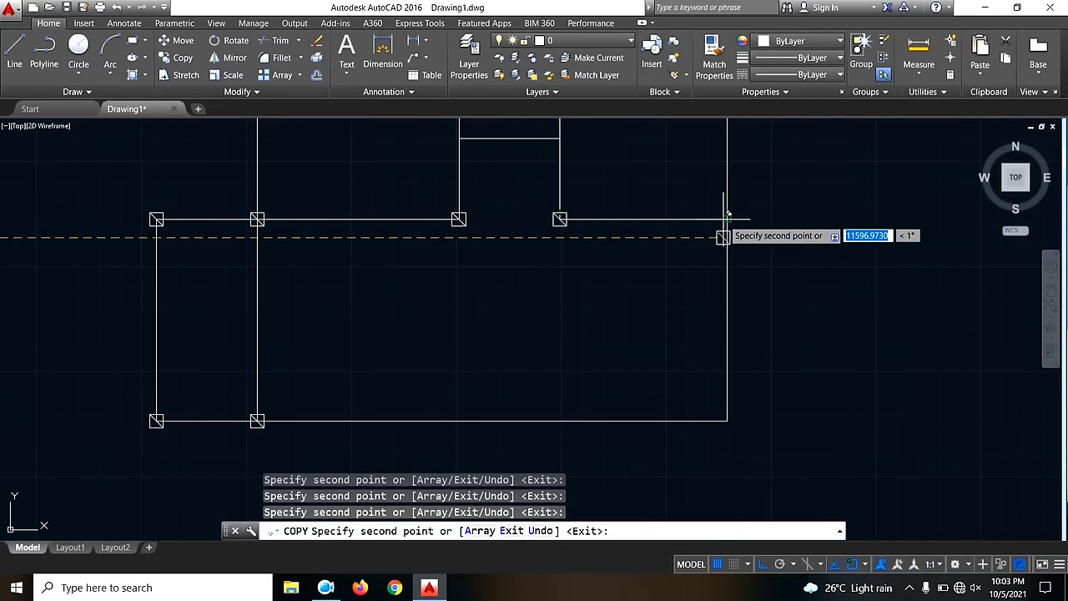
{"action": "scroll", "coordinate": [614, 303], "scroll_direction": "down", "scroll_amount": 1}
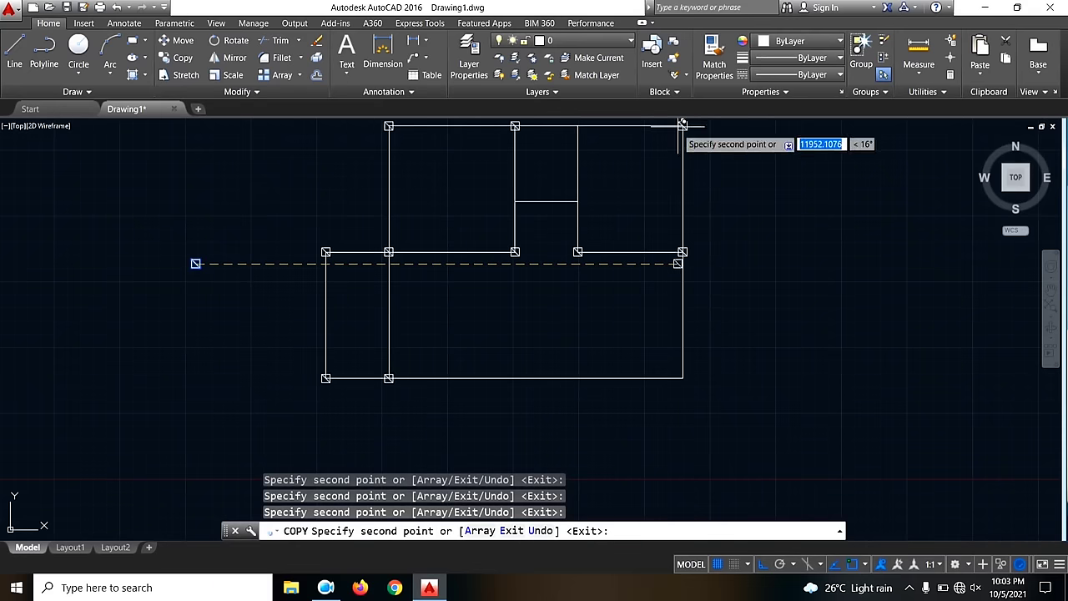
{"action": "scroll", "coordinate": [699, 264], "scroll_direction": "down", "scroll_amount": 1}
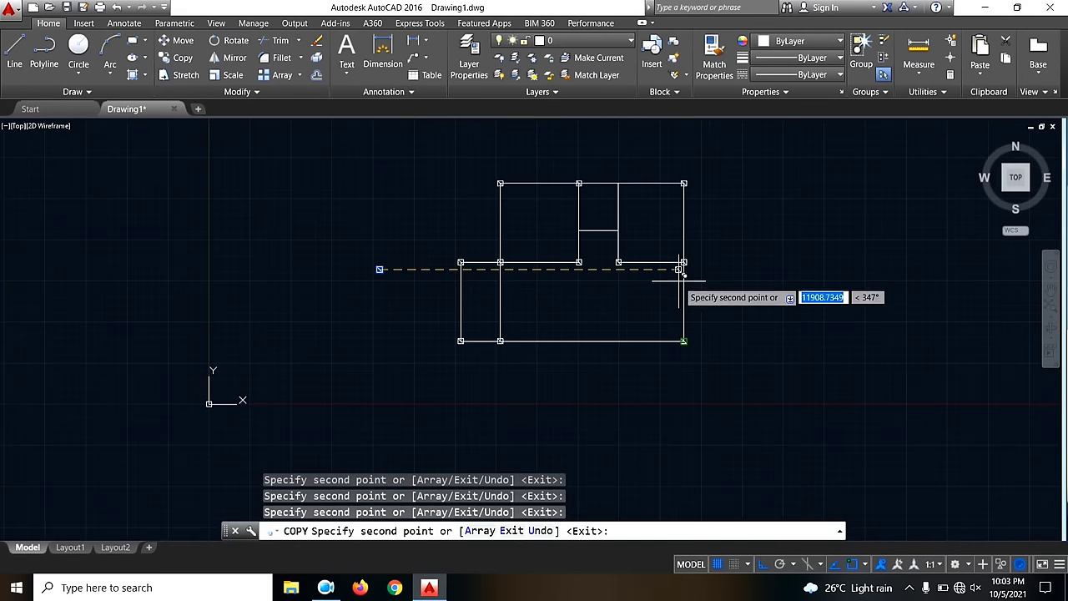
{"action": "mouse_move", "coordinate": [648, 305]}
{"action": "middle_mouse_down"}
{"action": "mouse_move", "coordinate": [612, 268]}
{"action": "mouse_move", "coordinate": [587, 296]}
{"action": "mouse_move", "coordinate": [531, 277]}
{"action": "middle_mouse_up"}
{"action": "key", "text": "Escape"}
{"action": "scroll", "coordinate": [501, 209], "scroll_direction": "up", "scroll_amount": 2}
{"action": "scroll", "coordinate": [501, 213], "scroll_direction": "down", "scroll_amount": 4}
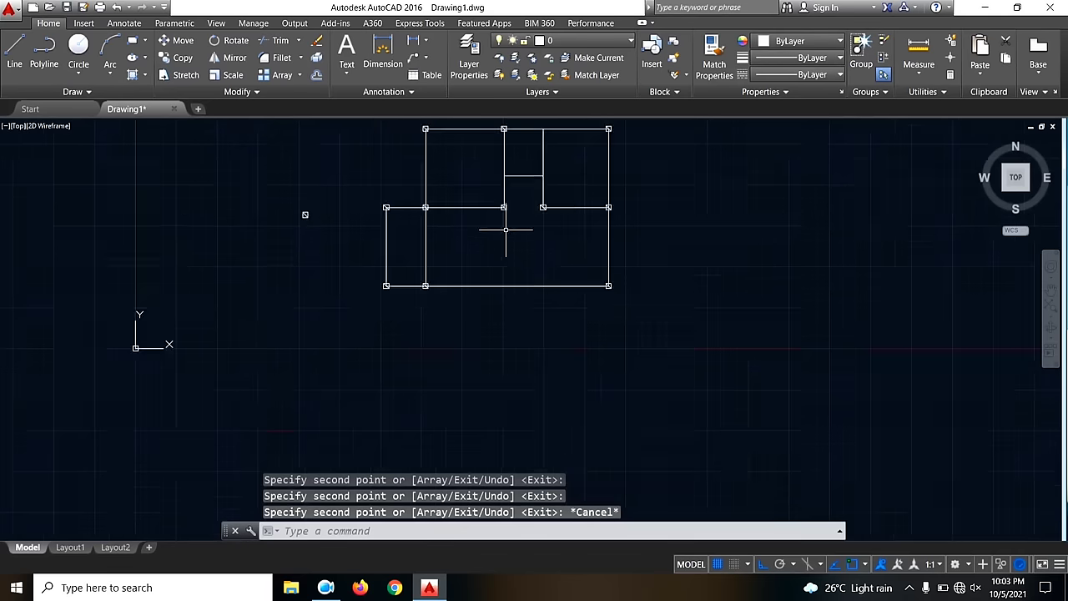
- Copy a column from its corner to the midpoint of the bottom wall
{"action": "scroll", "coordinate": [502, 209], "scroll_direction": "up", "scroll_amount": 2}
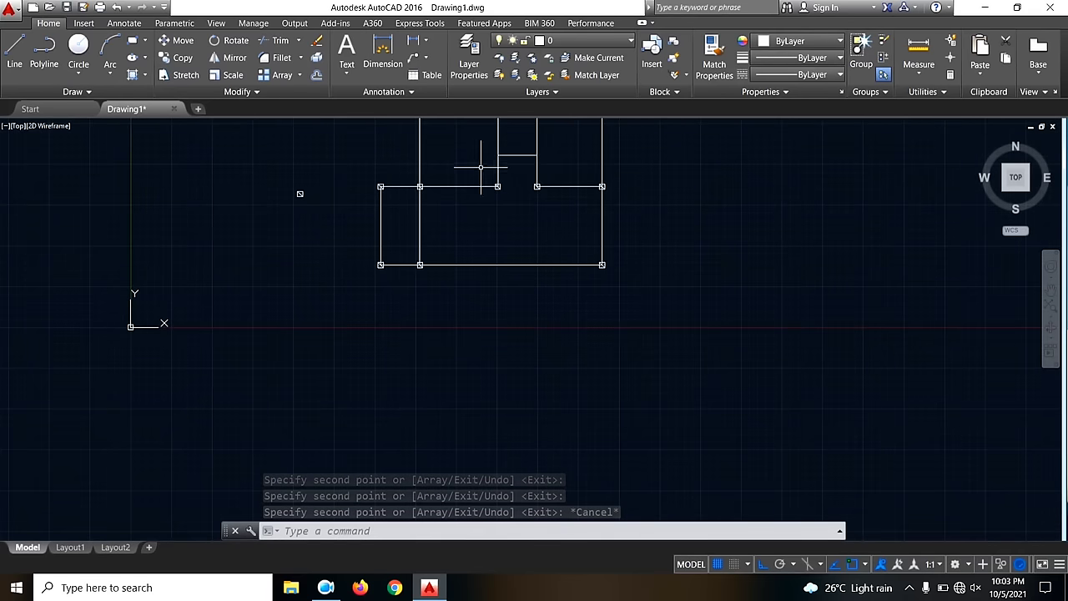
{"action": "left_click", "coordinate": [494, 179]}
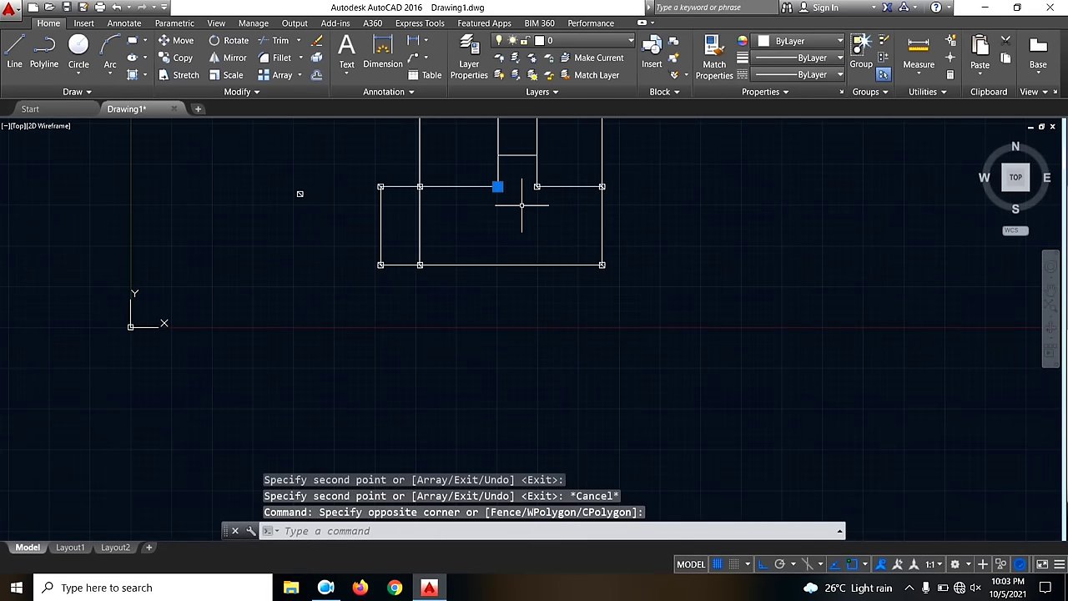
{"action": "type", "text": "co"}
{"action": "key", "text": "Return"}
{"action": "scroll", "coordinate": [425, 181], "scroll_direction": "up", "scroll_amount": 5}
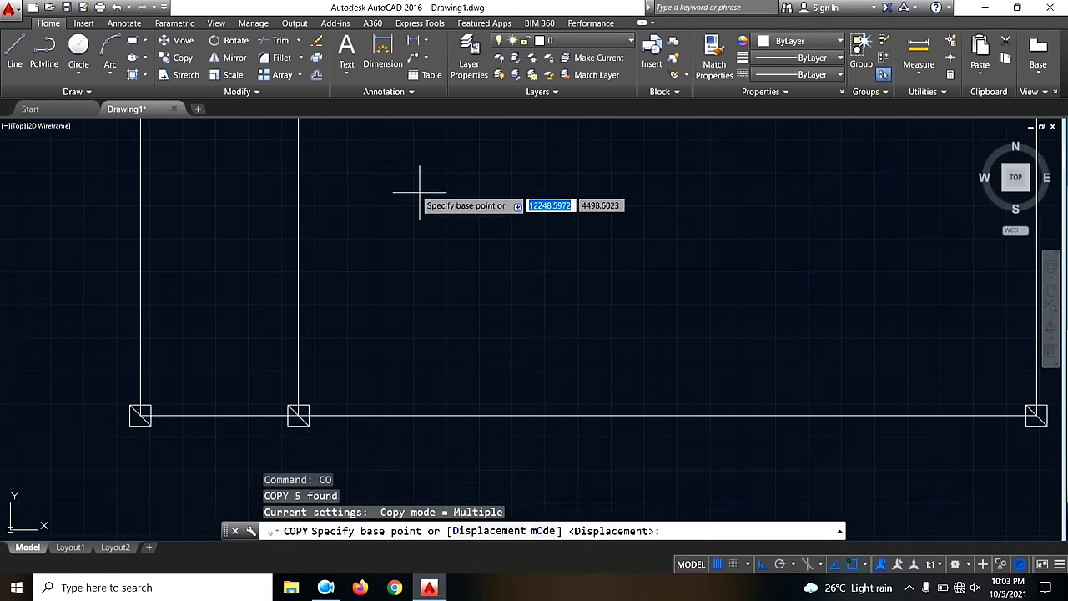
{"action": "scroll", "coordinate": [376, 176], "scroll_direction": "down", "scroll_amount": 2}
{"action": "left_click", "coordinate": [331, 127]}
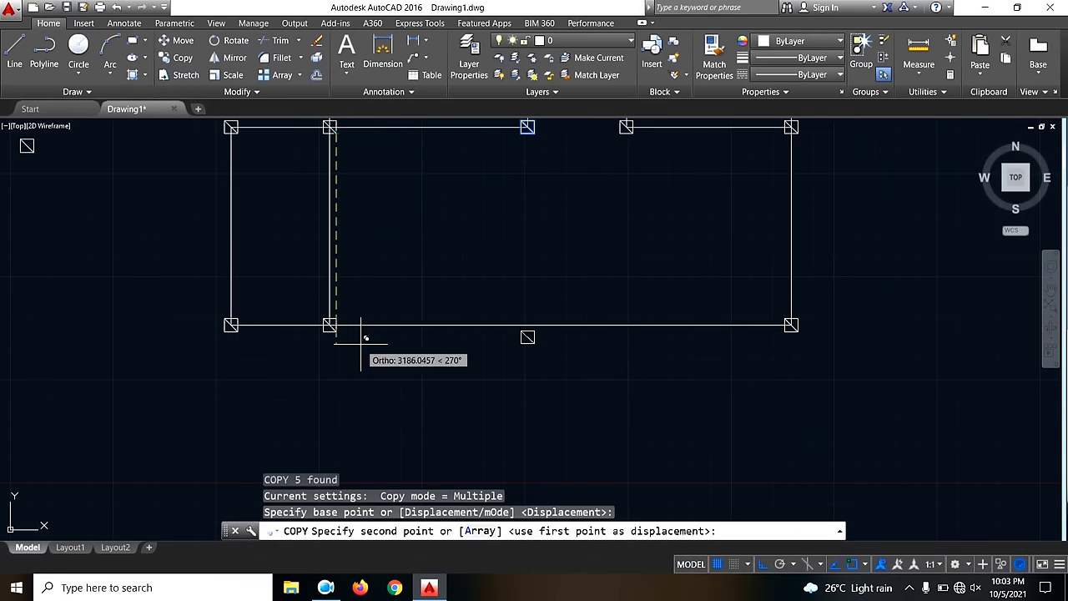
{"action": "left_click", "coordinate": [334, 327]}
{"action": "scroll", "coordinate": [384, 338], "scroll_direction": "down", "scroll_amount": 3}
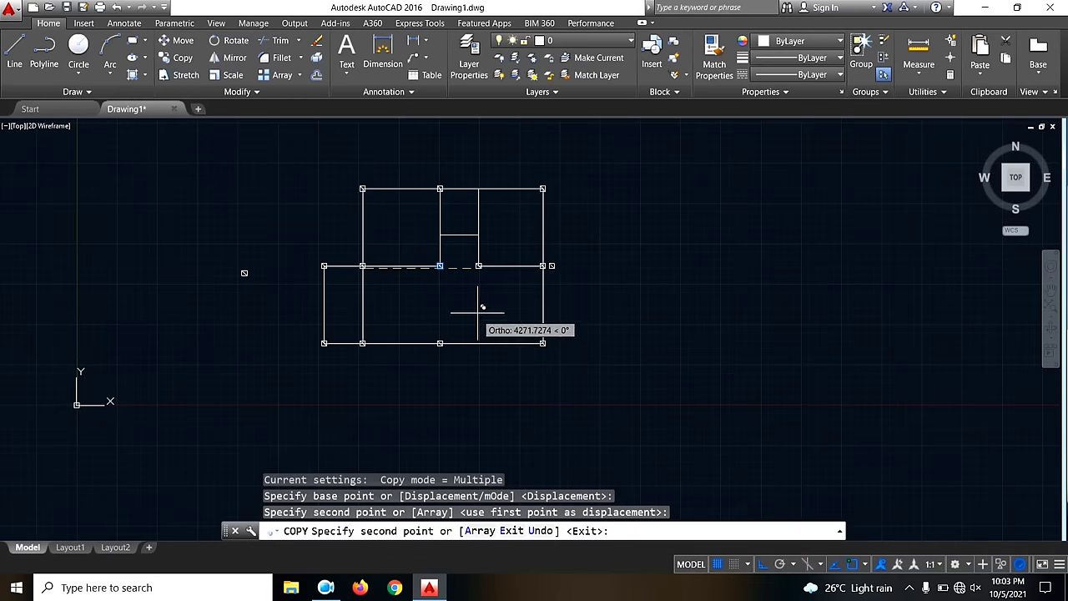
{"action": "key", "text": "Escape"}
- Delete the surplus column at the inner wall junction right of centre
{"action": "scroll", "coordinate": [468, 274], "scroll_direction": "up", "scroll_amount": 2}
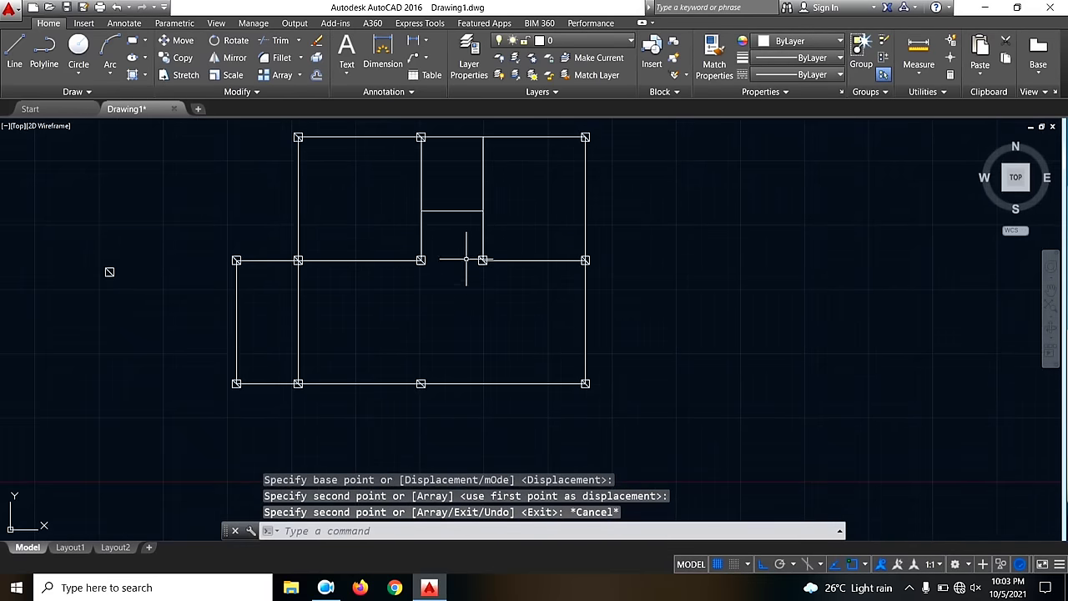
{"action": "scroll", "coordinate": [468, 259], "scroll_direction": "up", "scroll_amount": 3}
{"action": "scroll", "coordinate": [476, 251], "scroll_direction": "down", "scroll_amount": 3}
{"action": "left_click", "coordinate": [470, 225]}
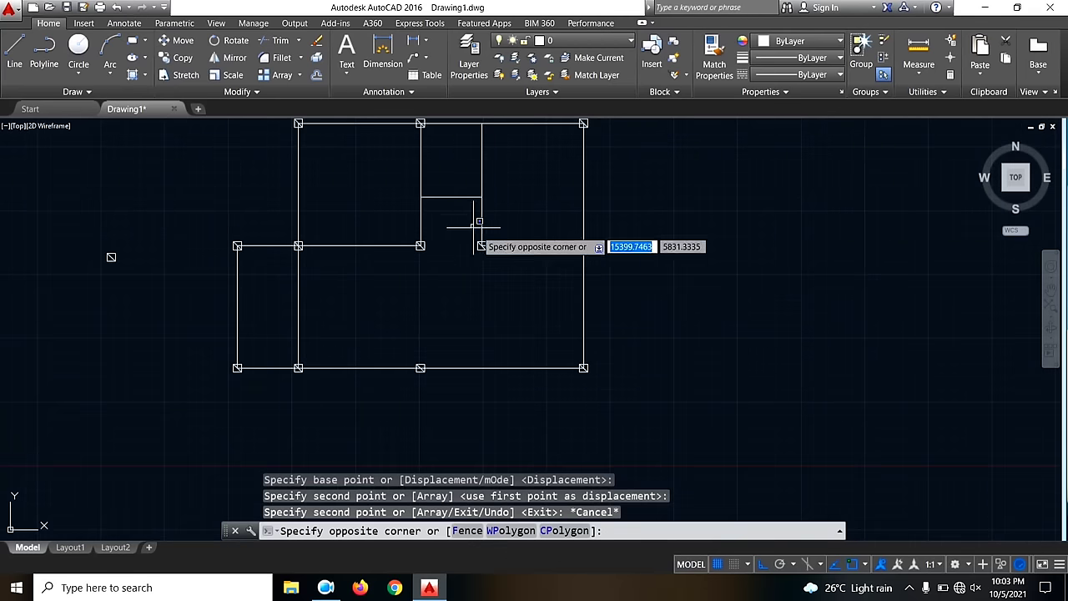
{"action": "left_click", "coordinate": [512, 276]}
{"action": "key", "text": "Delete"}
{"action": "scroll", "coordinate": [530, 250], "scroll_direction": "down", "scroll_amount": 2}
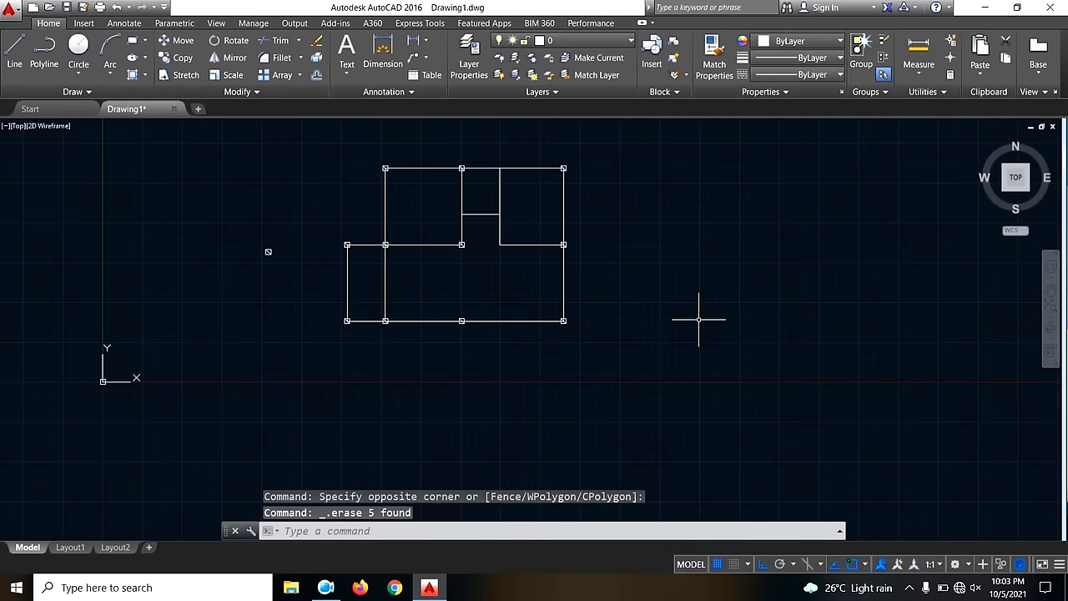
- Window-select the leftover objects beside the floor plan
{"action": "middle_click_drag", "start_coordinate": [699, 319], "coordinate": [696, 303]}
{"action": "scroll", "coordinate": [455, 150], "scroll_direction": "up", "scroll_amount": 4}
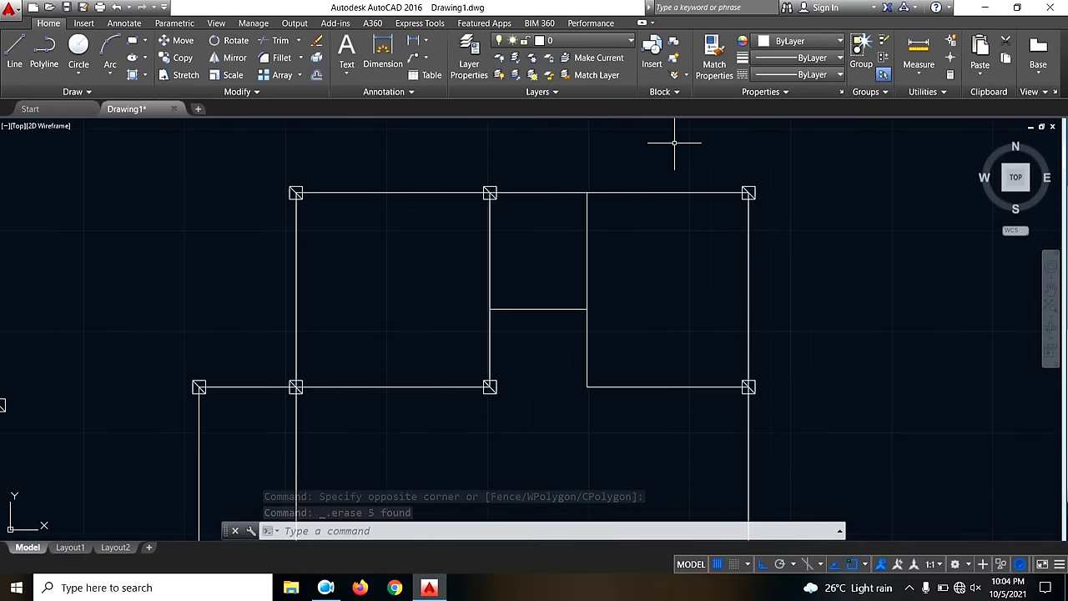
{"action": "scroll", "coordinate": [674, 142], "scroll_direction": "down", "scroll_amount": 4}
{"action": "scroll", "coordinate": [501, 207], "scroll_direction": "up", "scroll_amount": 4}
{"action": "left_click", "coordinate": [475, 242]}
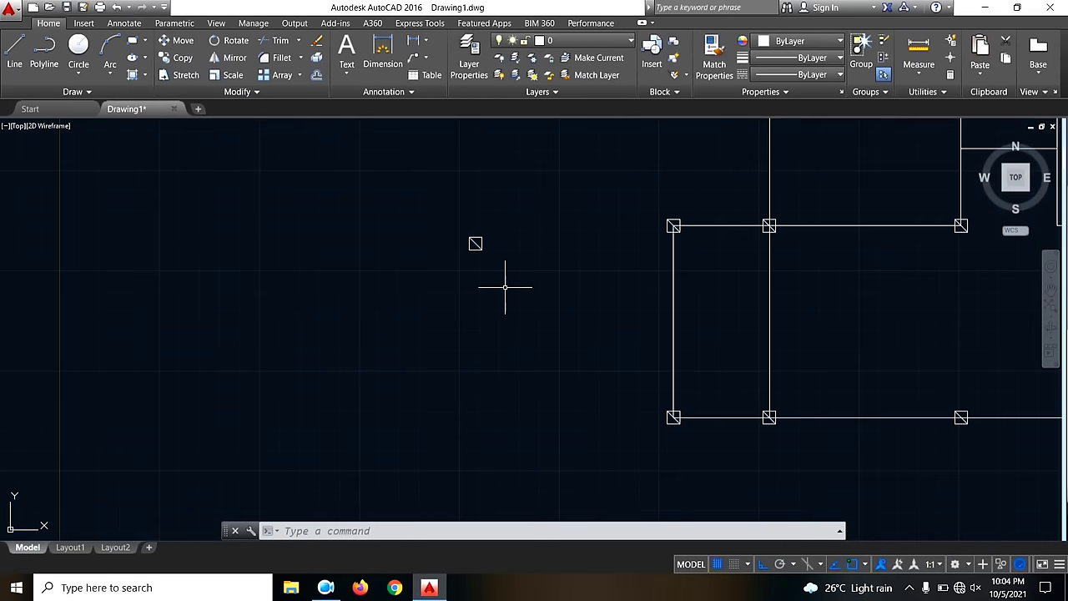
{"action": "left_click", "coordinate": [411, 202]}
{"action": "scroll", "coordinate": [410, 203], "scroll_direction": "down", "scroll_amount": 4}
- Turn off the background drawing grid
{"action": "middle_click_drag", "start_coordinate": [760, 169], "coordinate": [698, 216]}
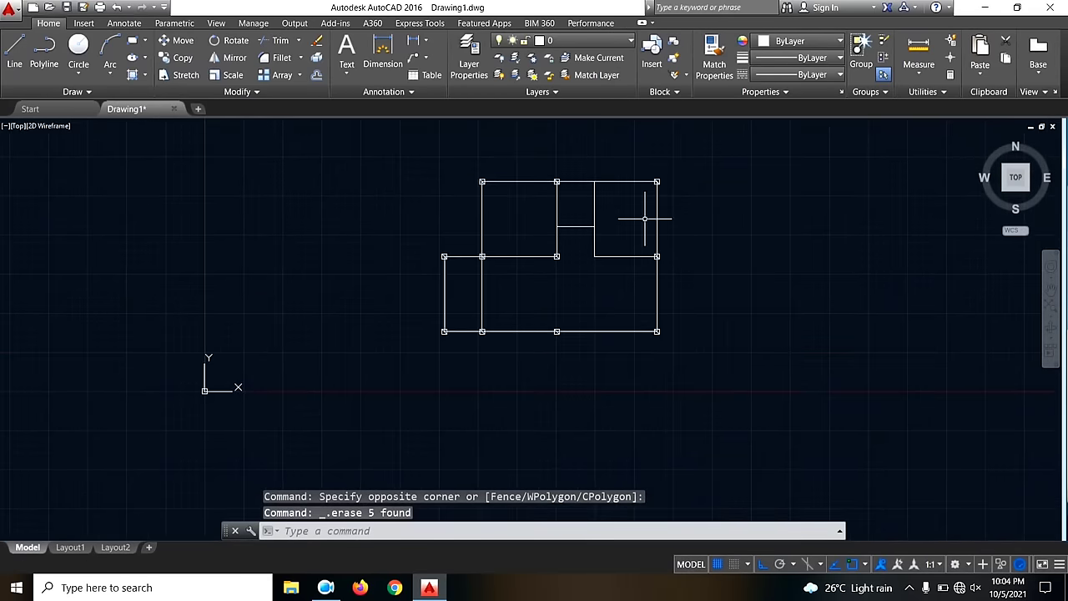
{"action": "scroll", "coordinate": [645, 219], "scroll_direction": "up", "scroll_amount": 2}
{"action": "middle_click_drag", "start_coordinate": [595, 197], "coordinate": [572, 211]}
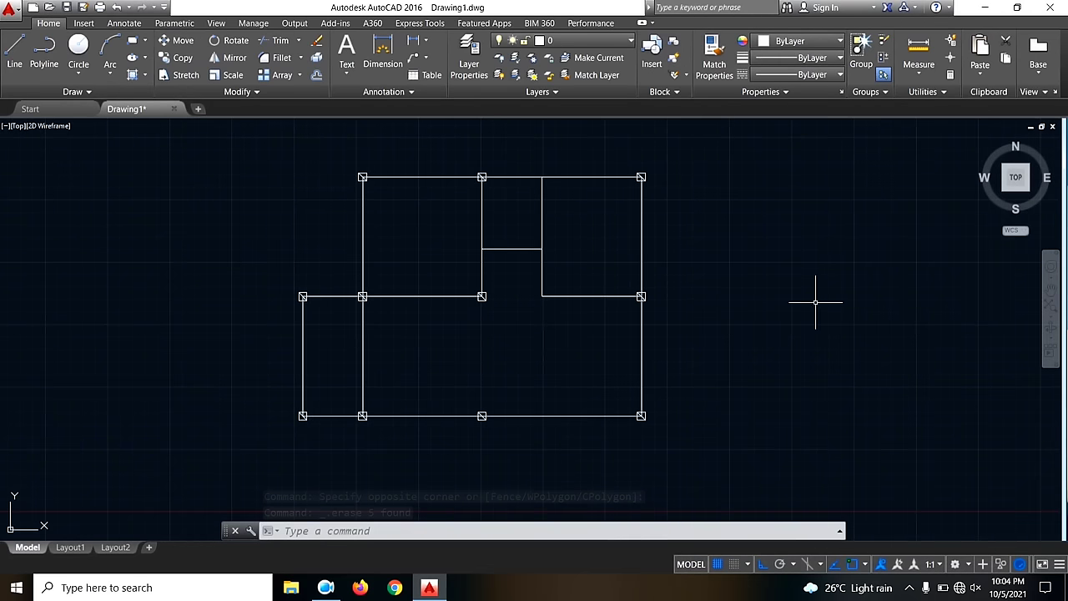
{"action": "left_click", "coordinate": [720, 566]}
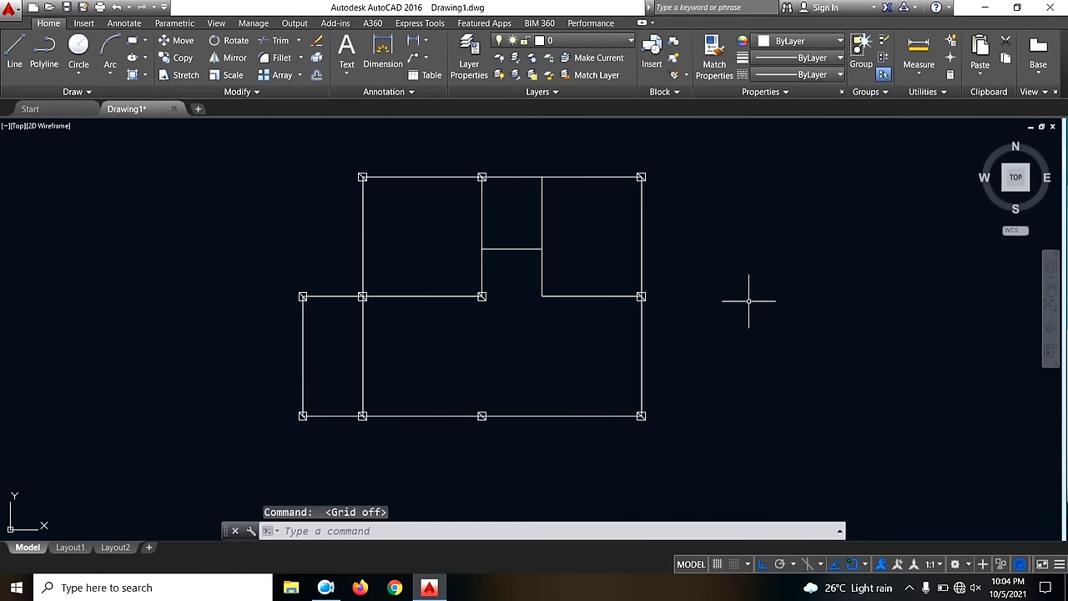
{"action": "middle_click_drag", "start_coordinate": [748, 300], "coordinate": [725, 306]}
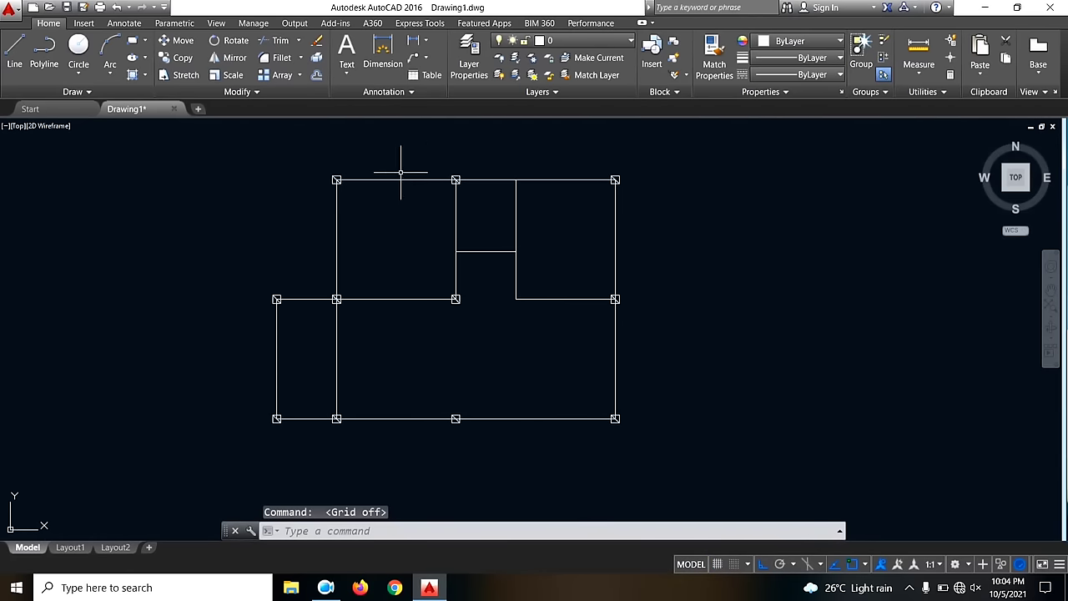
- Erase the six selected column diagonals near the top-left of the plan
{"action": "middle_click_drag", "start_coordinate": [330, 188], "coordinate": [353, 164]}
{"action": "scroll", "coordinate": [353, 167], "scroll_direction": "up", "scroll_amount": 5}
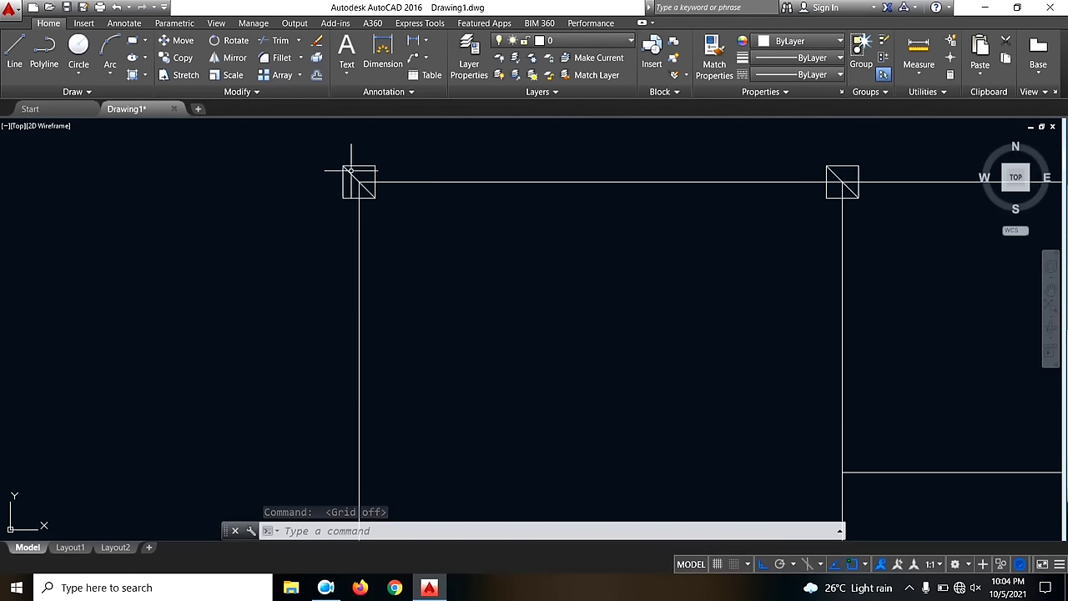
{"action": "scroll", "coordinate": [496, 168], "scroll_direction": "down", "scroll_amount": 3}
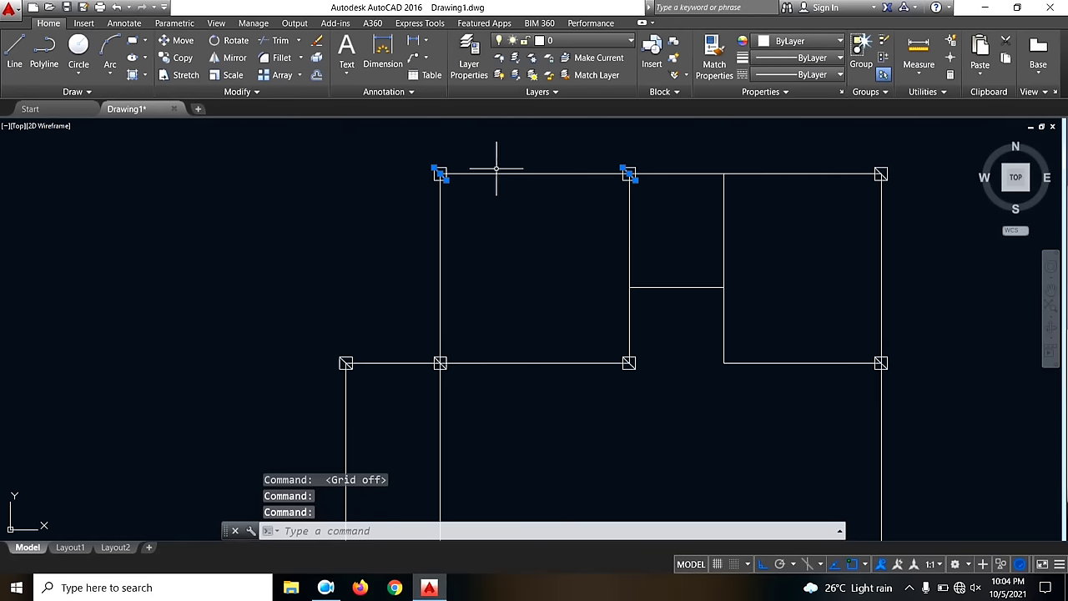
{"action": "scroll", "coordinate": [865, 167], "scroll_direction": "up", "scroll_amount": 2}
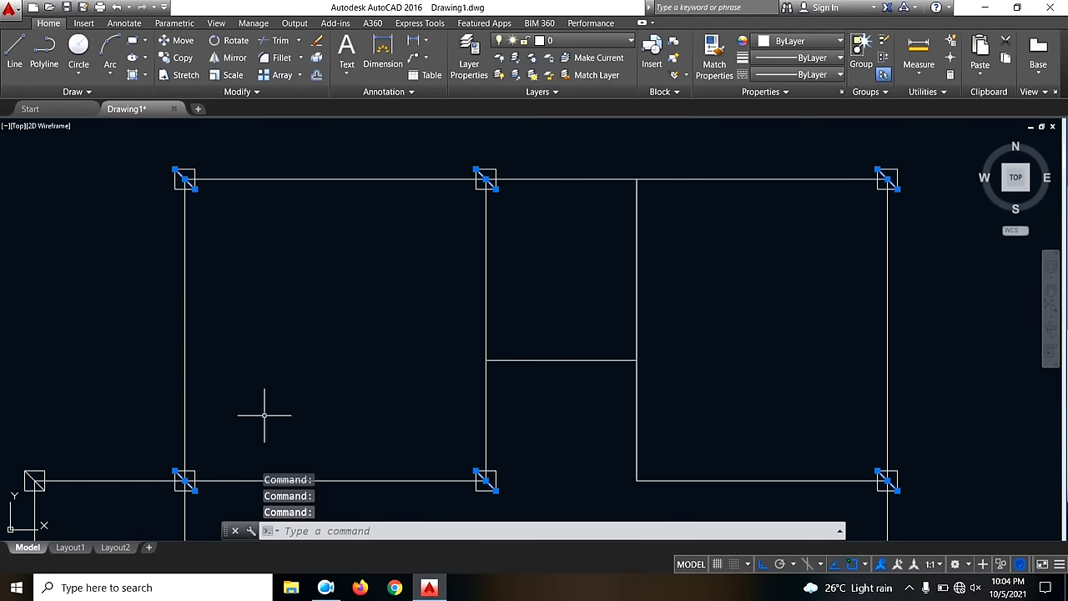
{"action": "key", "text": "Delete"}
{"action": "scroll", "coordinate": [351, 336], "scroll_direction": "down", "scroll_amount": 3}
{"action": "scroll", "coordinate": [301, 284], "scroll_direction": "up", "scroll_amount": 4}
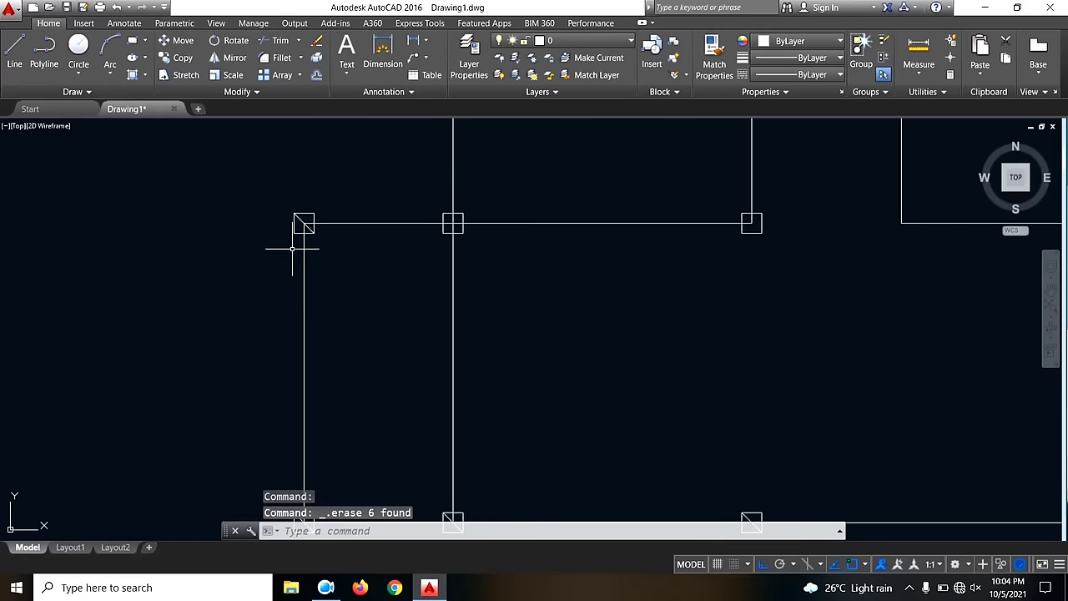
- Erase further column diagonals one at a time
{"action": "left_click", "coordinate": [305, 224]}
{"action": "key", "text": "Delete"}
{"action": "scroll", "coordinate": [346, 167], "scroll_direction": "down", "scroll_amount": 3}
{"action": "scroll", "coordinate": [341, 268], "scroll_direction": "up", "scroll_amount": 5}
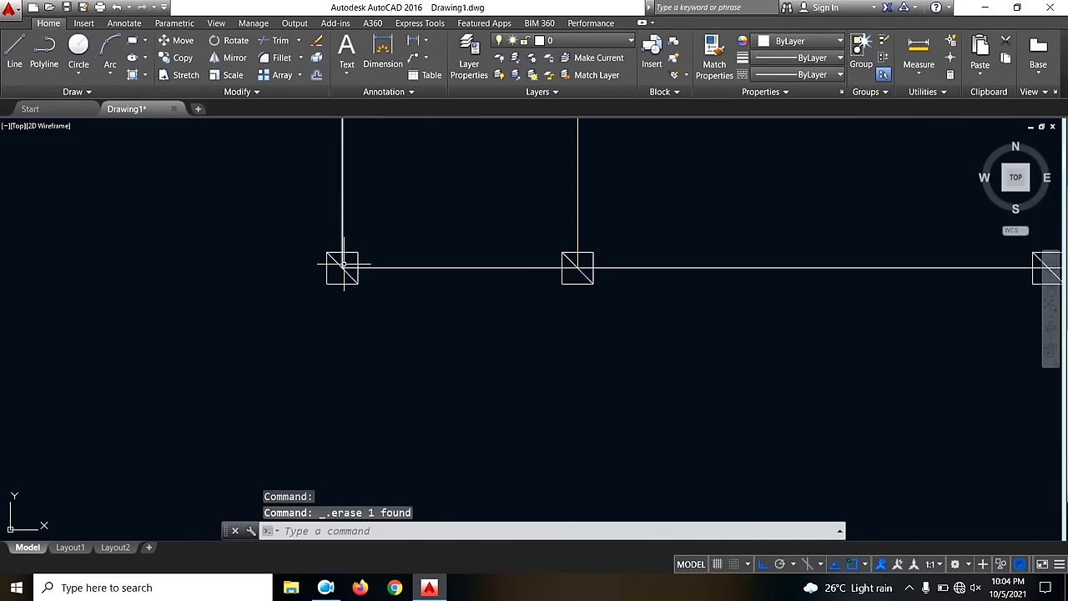
{"action": "left_click", "coordinate": [353, 281]}
{"action": "scroll", "coordinate": [658, 291], "scroll_direction": "down", "scroll_amount": 3}
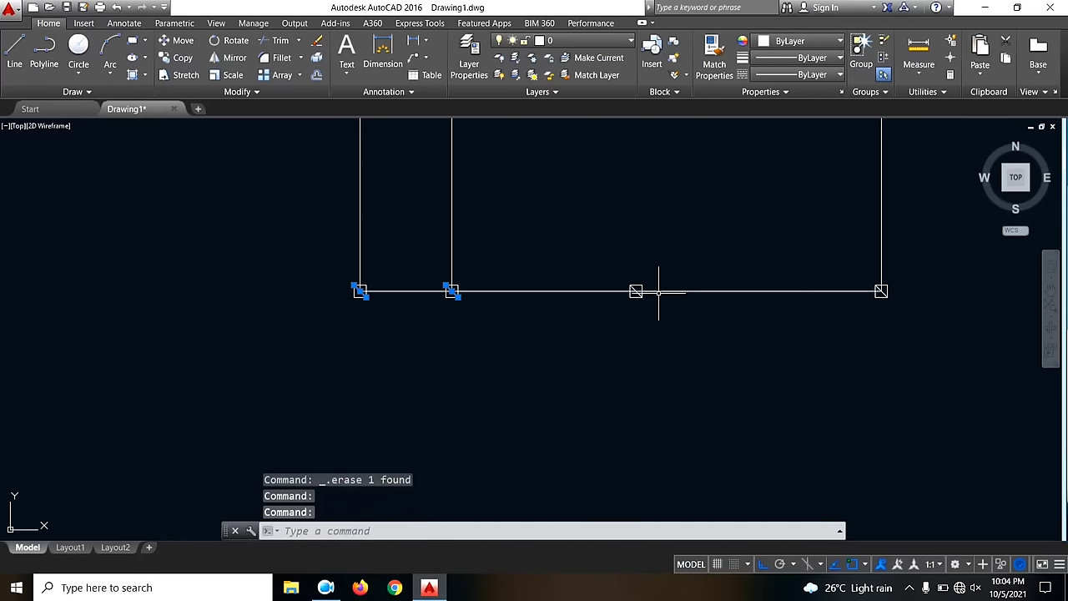
{"action": "scroll", "coordinate": [615, 297], "scroll_direction": "up", "scroll_amount": 3}
{"action": "scroll", "coordinate": [543, 309], "scroll_direction": "down", "scroll_amount": 4}
{"action": "scroll", "coordinate": [839, 292], "scroll_direction": "up", "scroll_amount": 1}
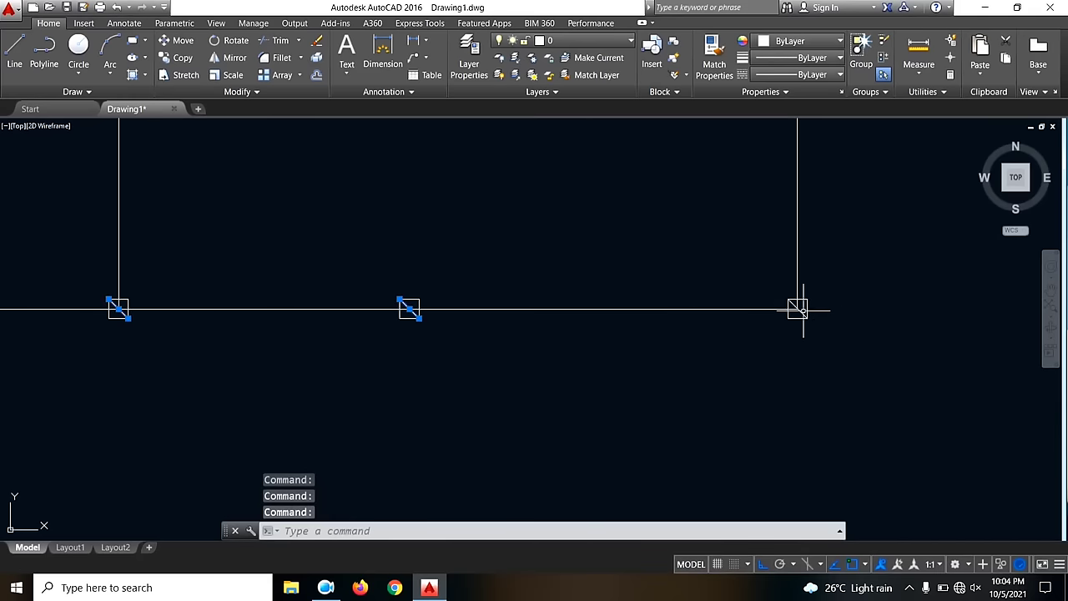
- Window-select and erase the remaining column diagonals, leaving plain square columns
{"action": "left_click", "coordinate": [826, 296]}
{"action": "key", "text": "Delete"}
{"action": "scroll", "coordinate": [752, 350], "scroll_direction": "down", "scroll_amount": 5}
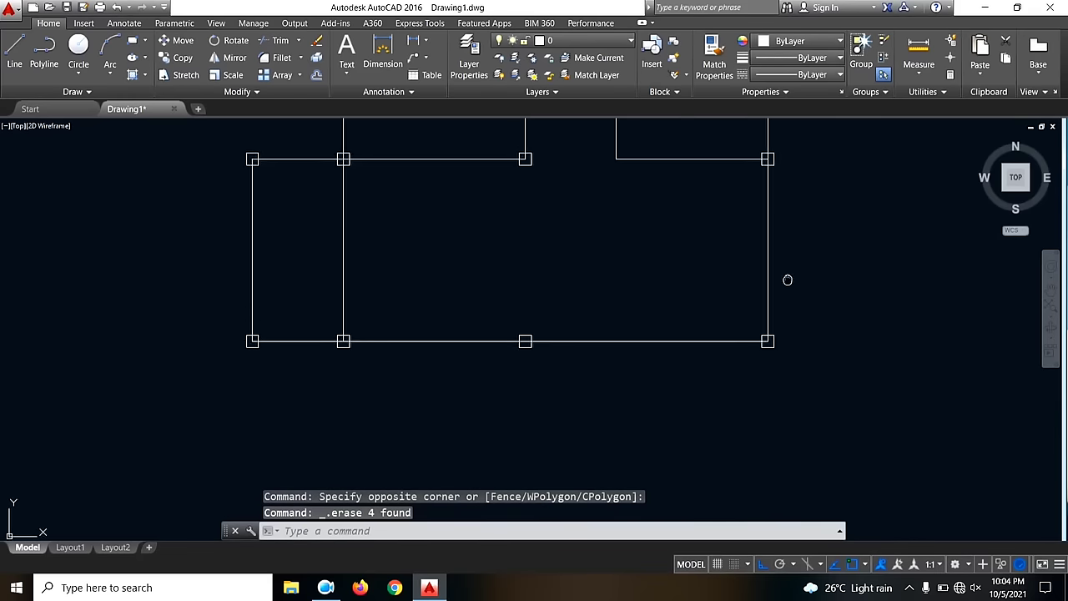
{"action": "middle_click_drag", "start_coordinate": [787, 279], "coordinate": [582, 341]}
{"action": "scroll", "coordinate": [571, 264], "scroll_direction": "down", "scroll_amount": 4}
{"action": "scroll", "coordinate": [507, 209], "scroll_direction": "up", "scroll_amount": 2}
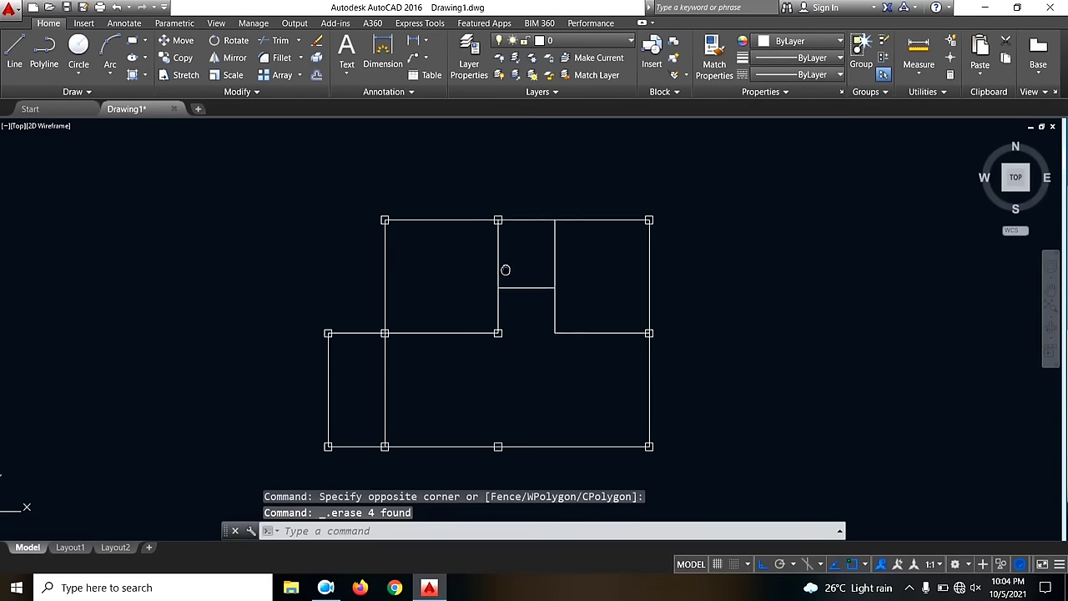
{"action": "scroll", "coordinate": [449, 200], "scroll_direction": "up", "scroll_amount": 6}
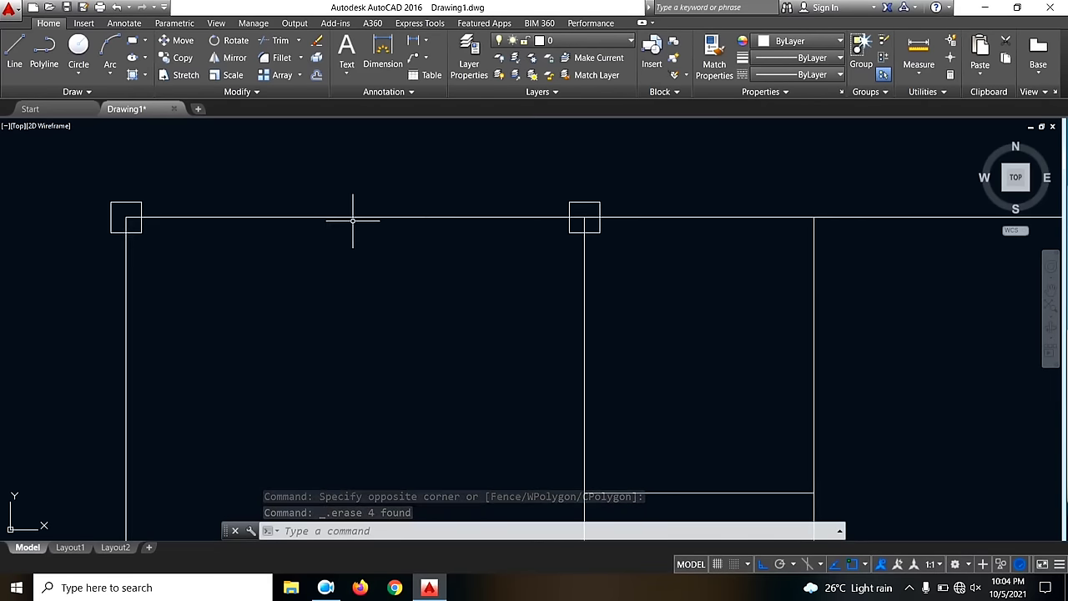
{"action": "scroll", "coordinate": [490, 198], "scroll_direction": "down", "scroll_amount": 2}
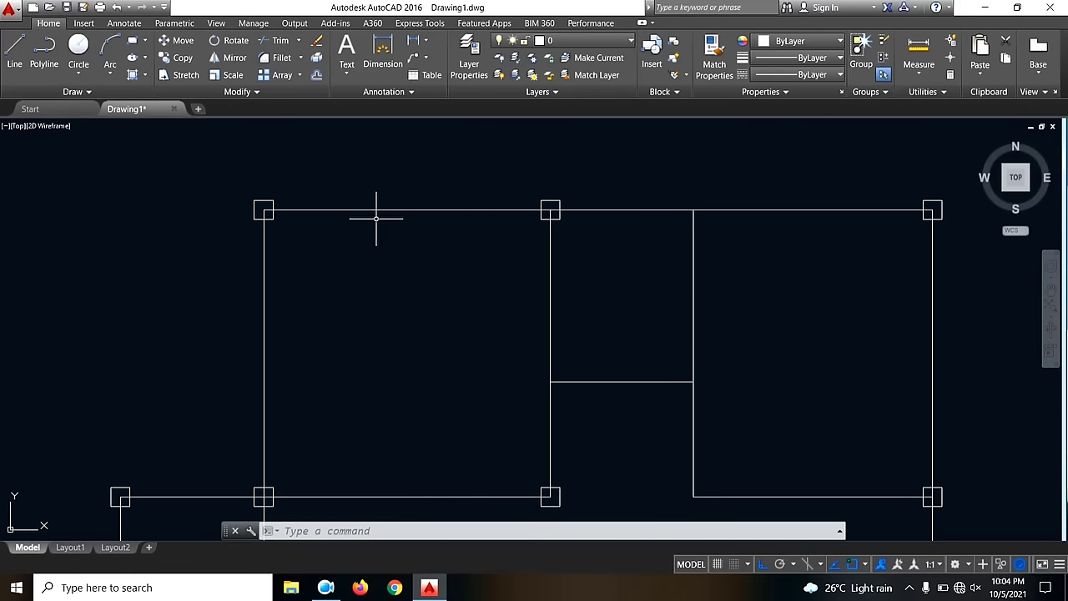
{"action": "middle_click_drag", "start_coordinate": [379, 201], "coordinate": [357, 200]}
{"action": "scroll", "coordinate": [340, 199], "scroll_direction": "up", "scroll_amount": 4}
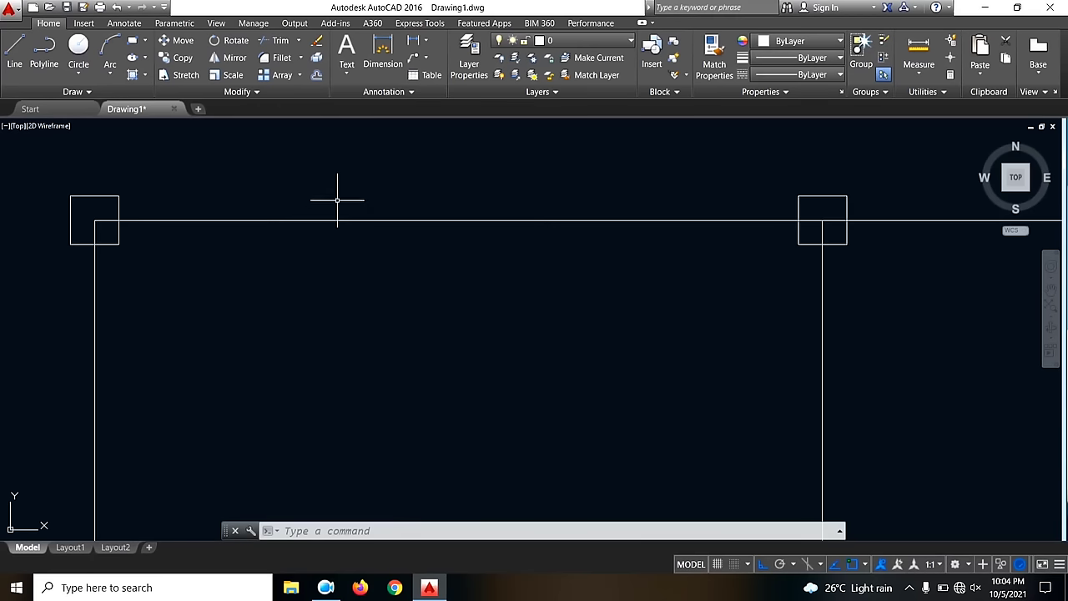
{"action": "scroll", "coordinate": [341, 202], "scroll_direction": "down", "scroll_amount": 2}
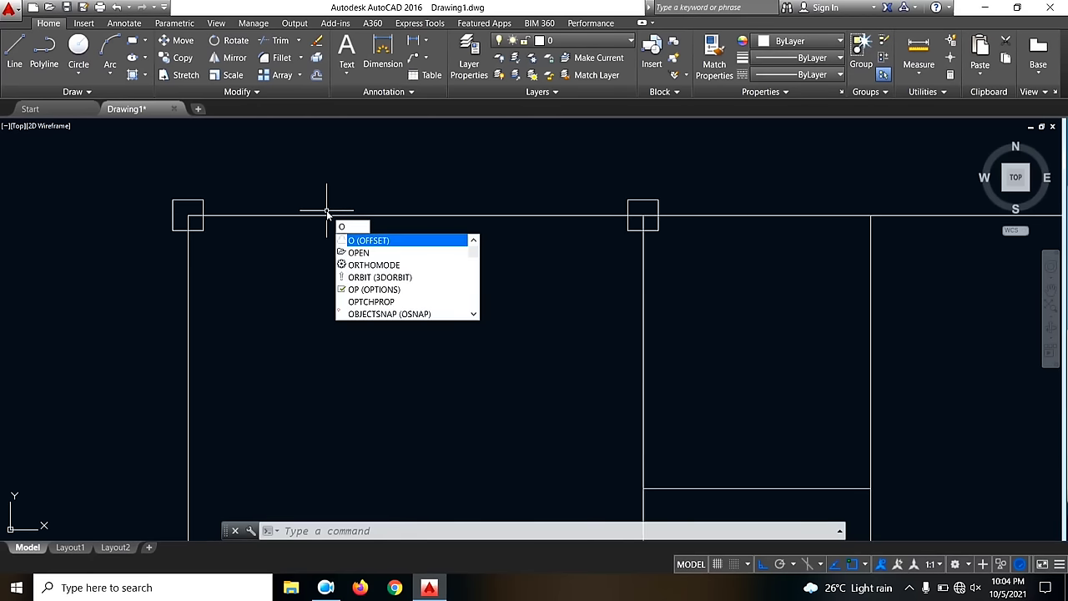
- Offset the top and left wall lines by 50 to both sides
{"action": "key", "text": "Return"}
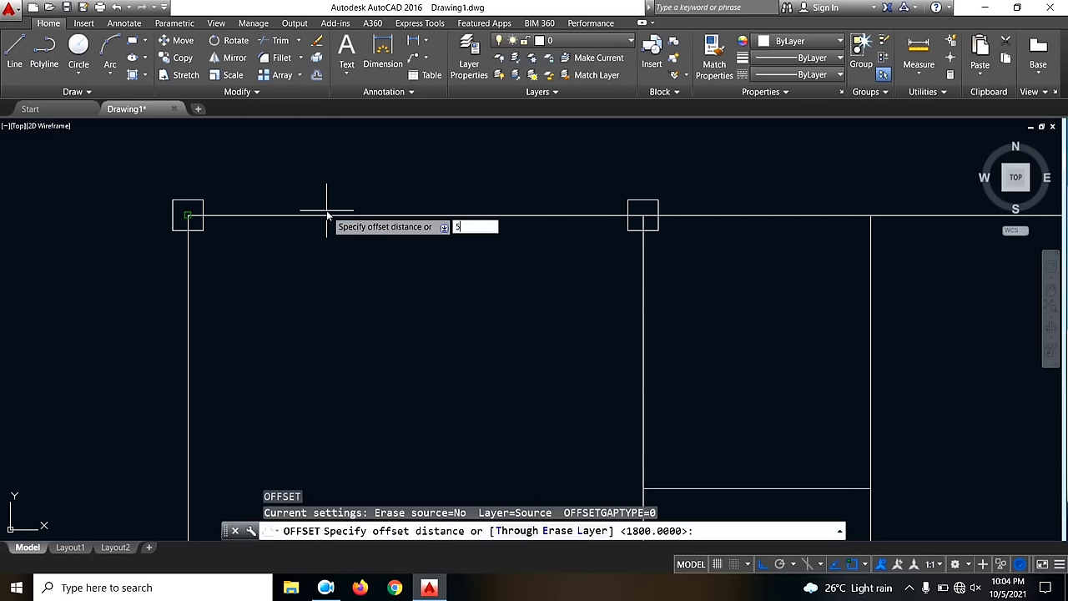
{"action": "key", "text": "Return"}
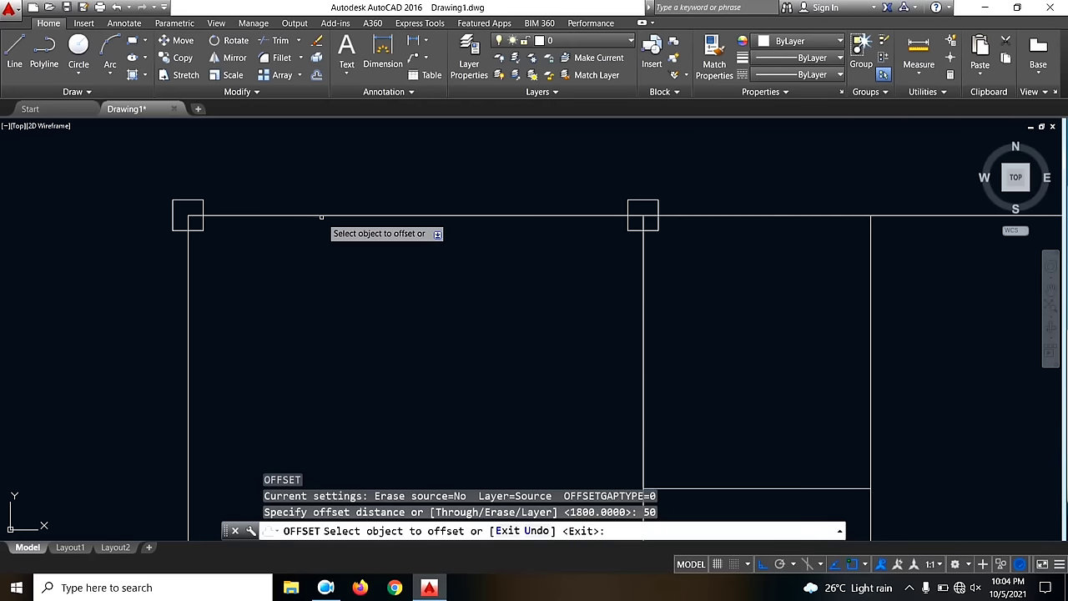
{"action": "left_click", "coordinate": [322, 216]}
{"action": "left_click", "coordinate": [303, 166]}
{"action": "left_click", "coordinate": [305, 215]}
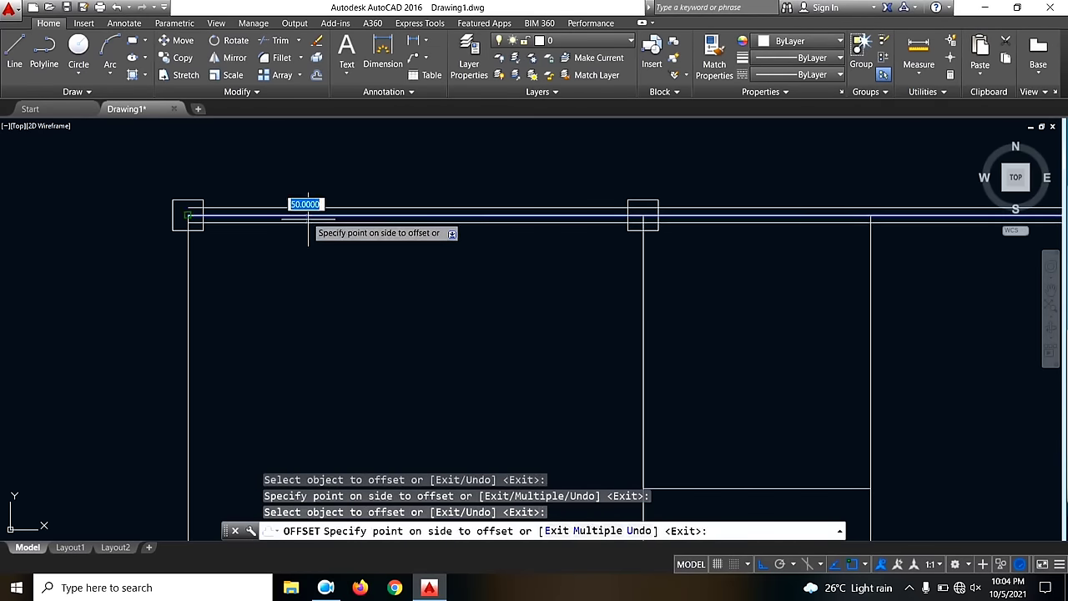
{"action": "left_click", "coordinate": [308, 221]}
{"action": "left_click", "coordinate": [191, 288]}
{"action": "left_click", "coordinate": [174, 267]}
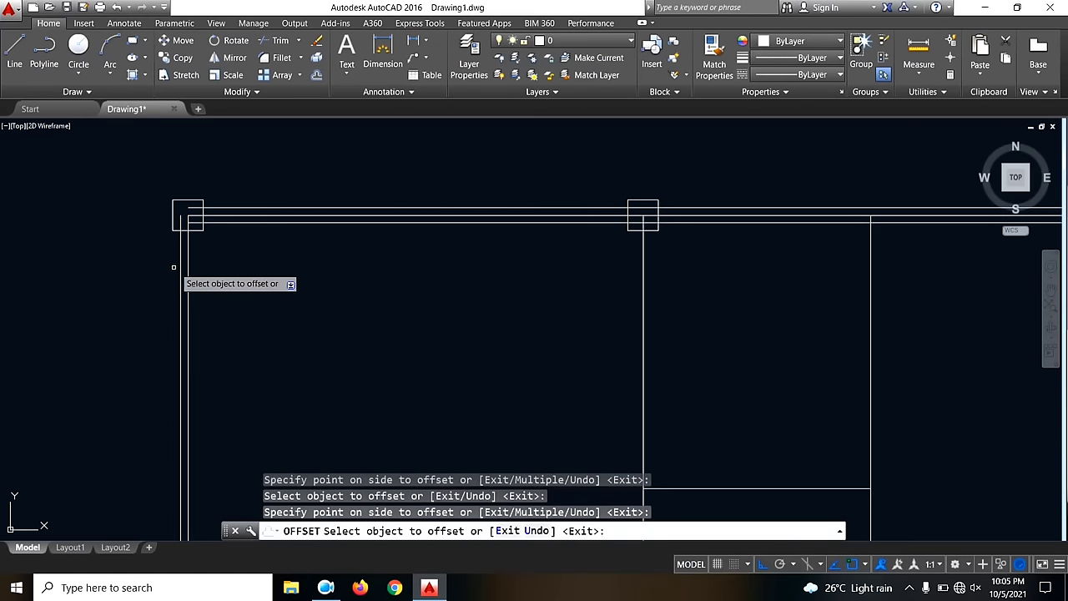
{"action": "left_click", "coordinate": [184, 271]}
{"action": "left_click", "coordinate": [389, 276]}
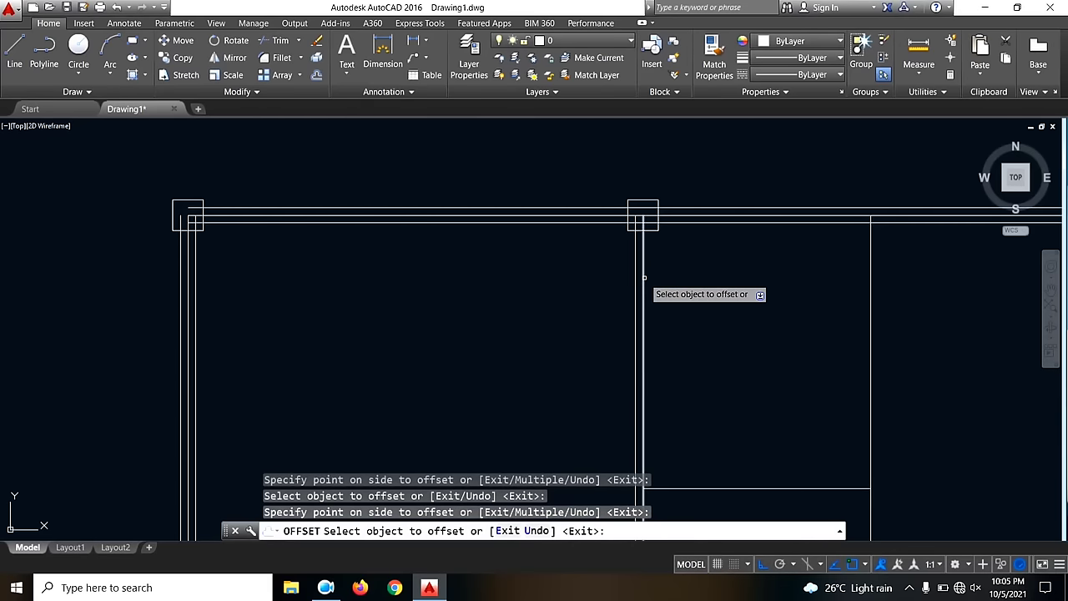
- Double the inner vertical wall and the short horizontal partition with copies on both sides
{"action": "scroll", "coordinate": [603, 255], "scroll_direction": "down", "scroll_amount": 3}
{"action": "scroll", "coordinate": [366, 220], "scroll_direction": "up", "scroll_amount": 4}
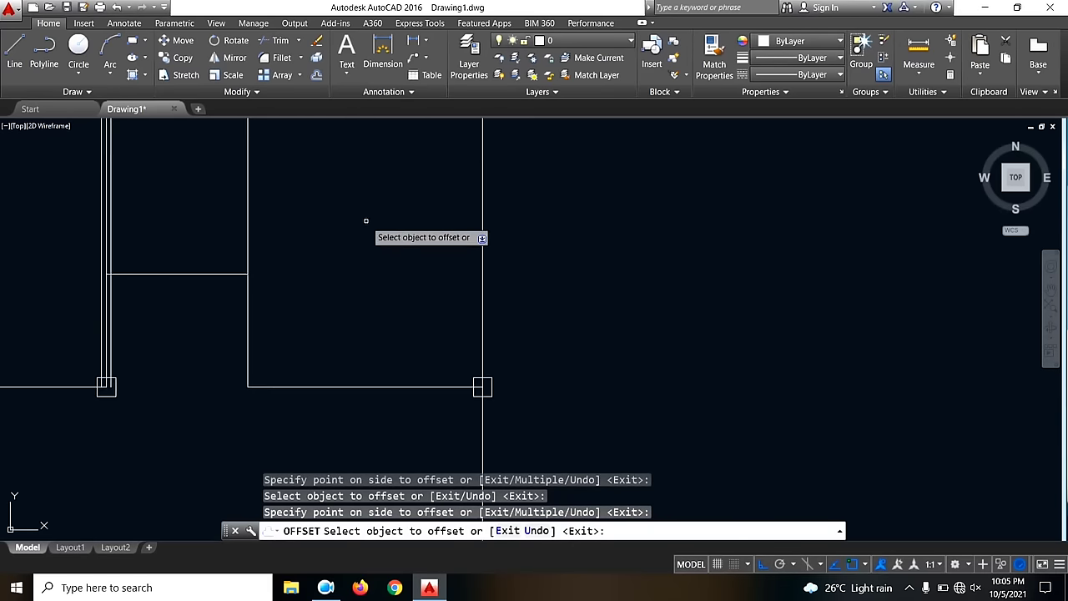
{"action": "left_click", "coordinate": [246, 207]}
{"action": "left_click", "coordinate": [221, 202]}
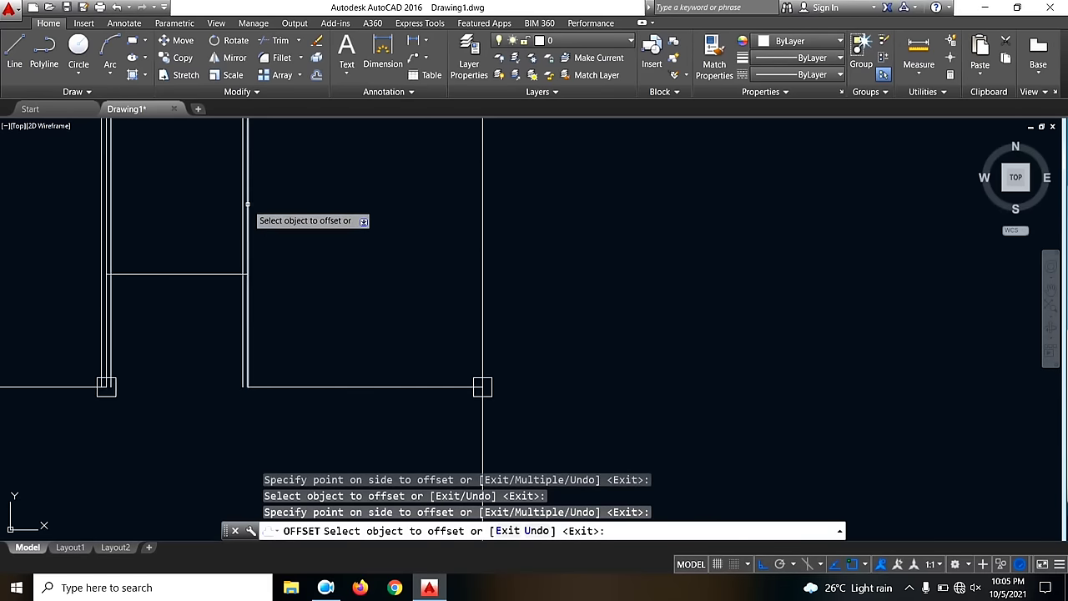
{"action": "left_click", "coordinate": [247, 203]}
{"action": "left_click", "coordinate": [232, 258]}
{"action": "left_click", "coordinate": [215, 273]}
{"action": "left_click", "coordinate": [195, 255]}
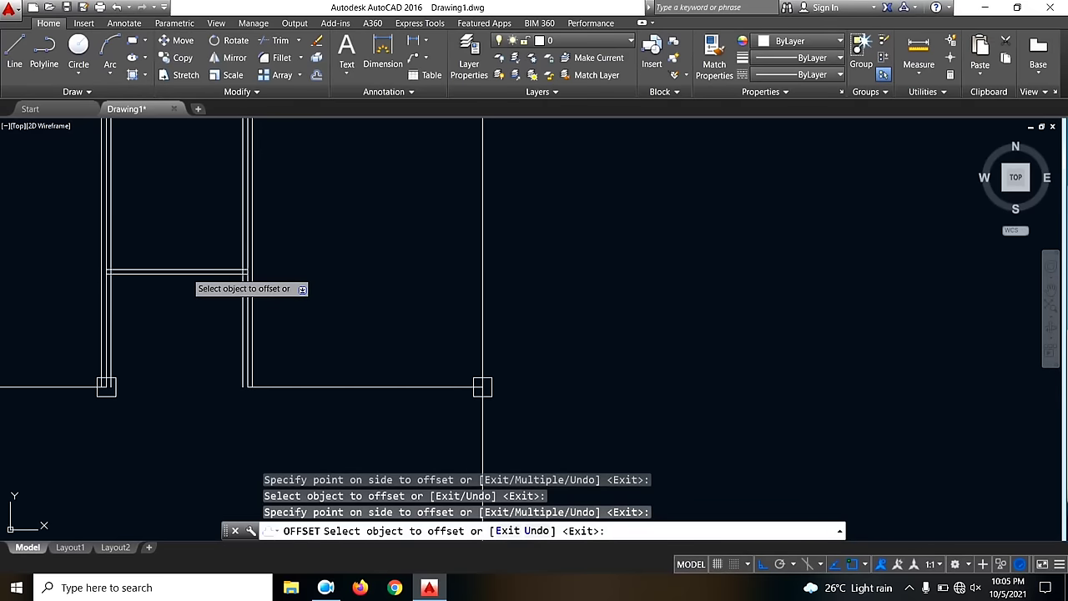
{"action": "left_click", "coordinate": [185, 273]}
{"action": "left_click", "coordinate": [185, 354]}
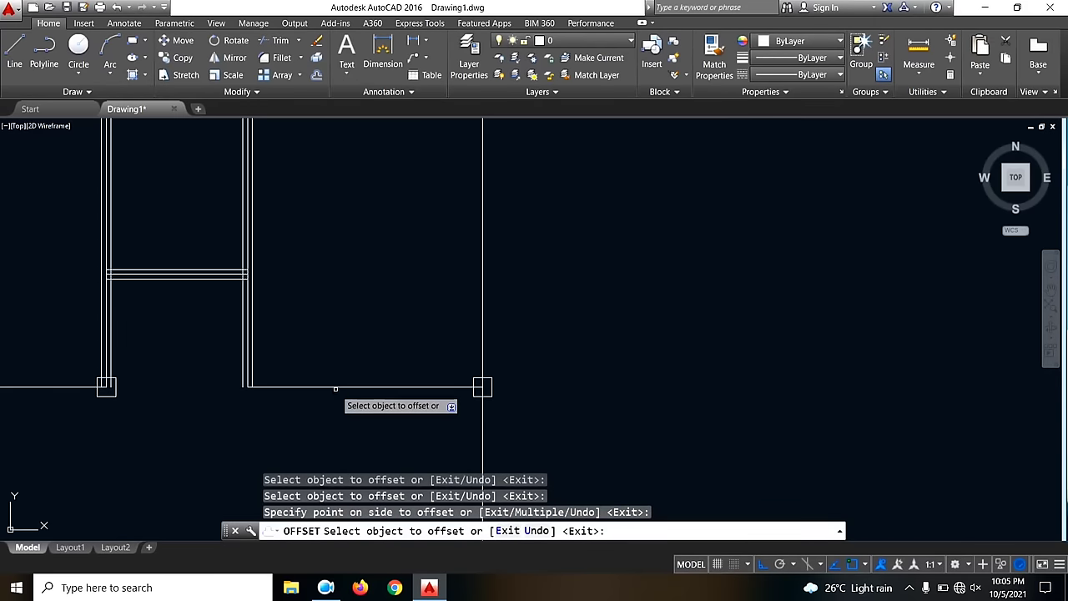
- Offset the lower horizontal wall both ways, plus another vertical and horizontal wall line
{"action": "left_click", "coordinate": [335, 388]}
{"action": "left_click", "coordinate": [334, 291]}
{"action": "left_click", "coordinate": [324, 388]}
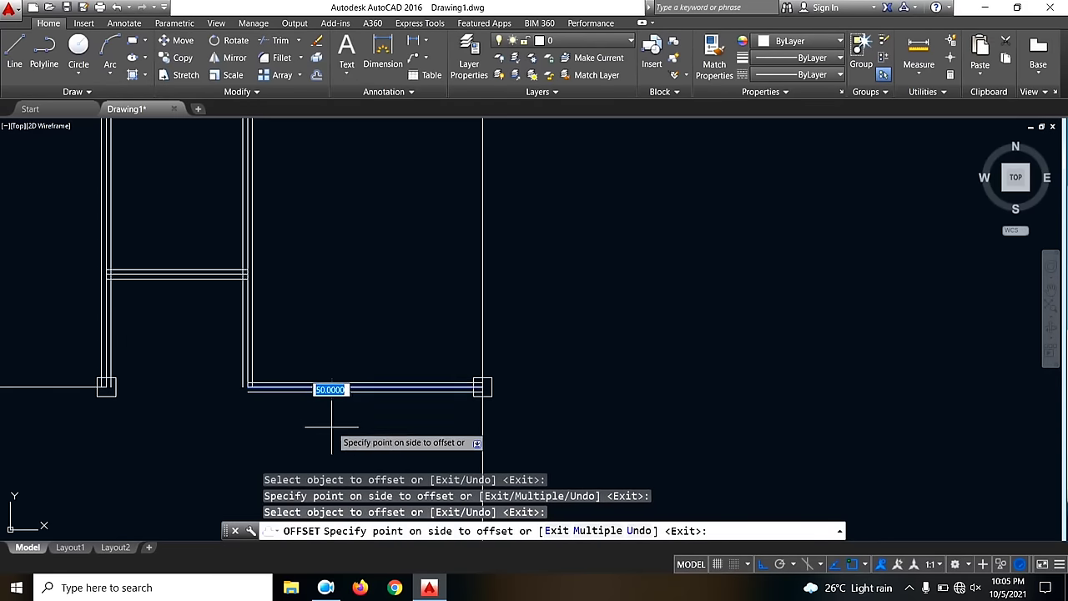
{"action": "left_click", "coordinate": [331, 412]}
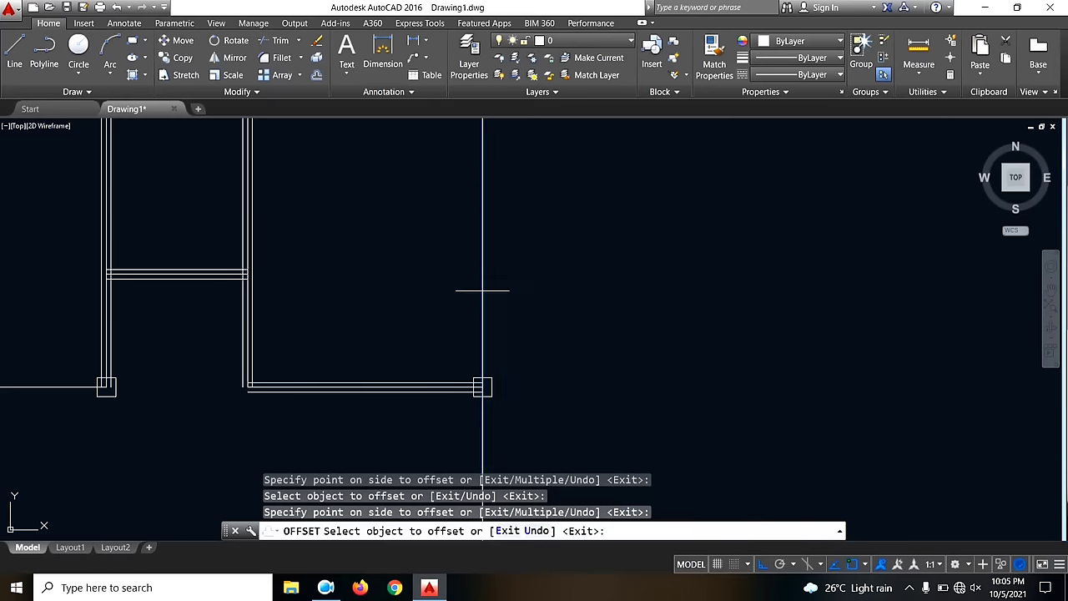
{"action": "left_click", "coordinate": [474, 287]}
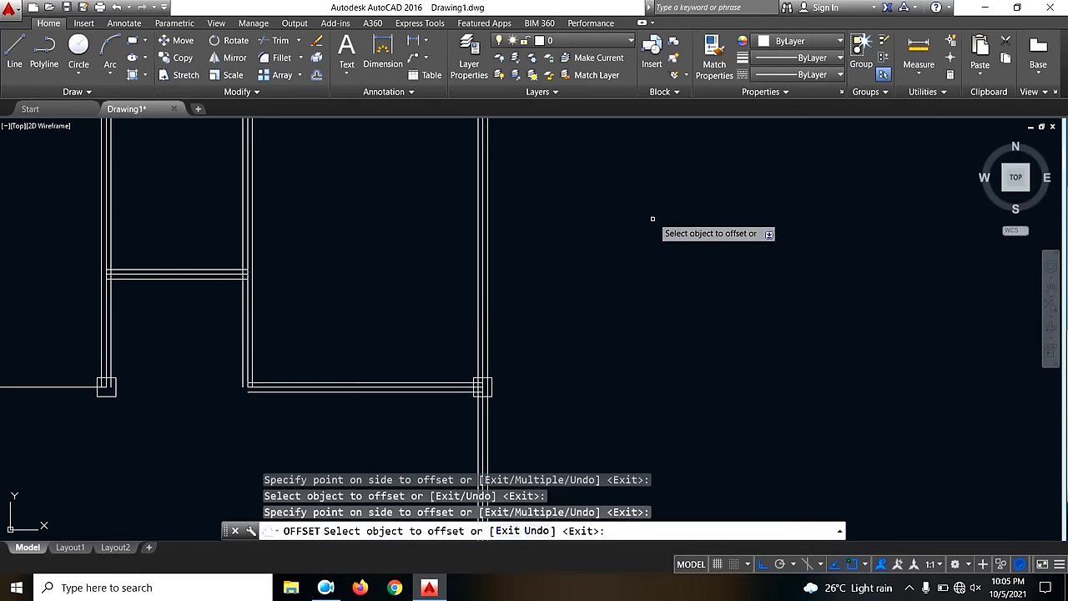
{"action": "scroll", "coordinate": [389, 281], "scroll_direction": "down", "scroll_amount": 5}
{"action": "scroll", "coordinate": [366, 302], "scroll_direction": "up", "scroll_amount": 5}
{"action": "left_click", "coordinate": [365, 298]}
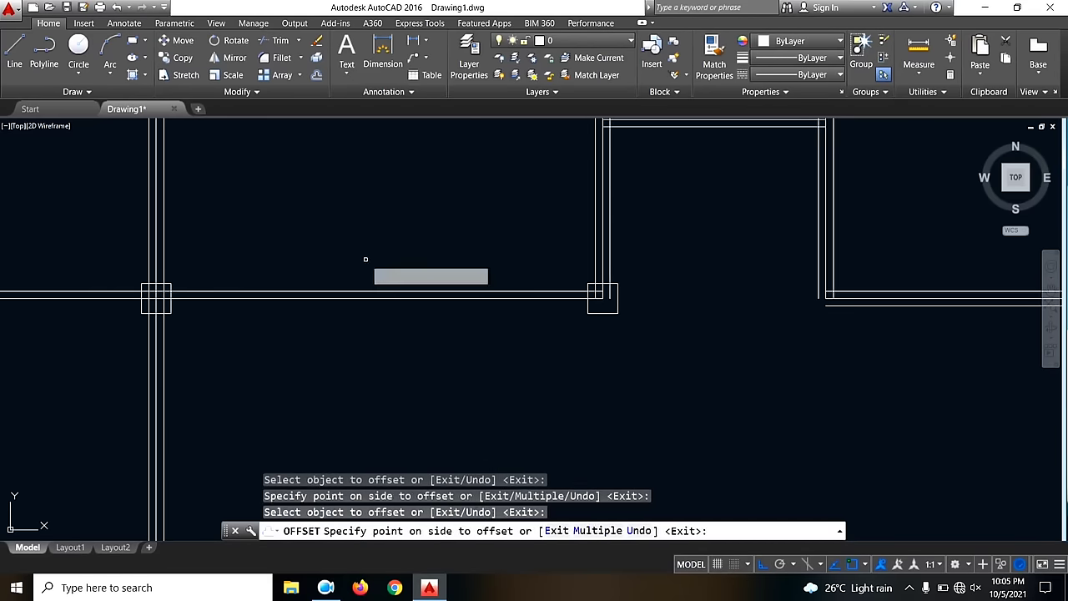
{"action": "left_click", "coordinate": [365, 261]}
- Offset the last remaining wall line, then end the offsetting
{"action": "scroll", "coordinate": [471, 281], "scroll_direction": "down", "scroll_amount": 5}
{"action": "scroll", "coordinate": [455, 323], "scroll_direction": "up", "scroll_amount": 5}
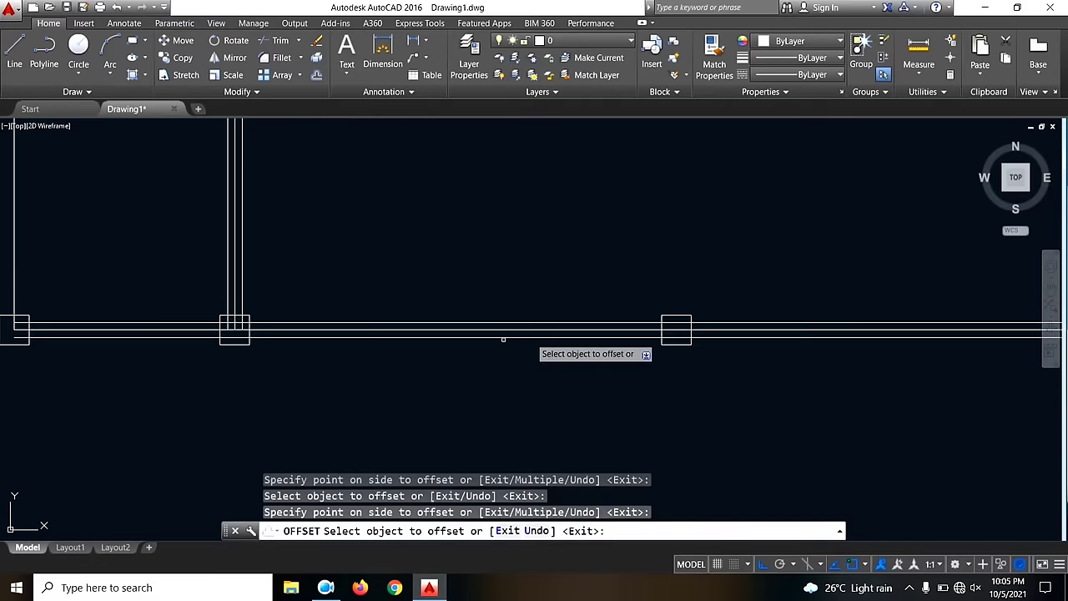
{"action": "scroll", "coordinate": [505, 339], "scroll_direction": "down", "scroll_amount": 3}
{"action": "left_click", "coordinate": [367, 248]}
{"action": "left_click", "coordinate": [372, 252]}
{"action": "scroll", "coordinate": [367, 250], "scroll_direction": "up", "scroll_amount": 4}
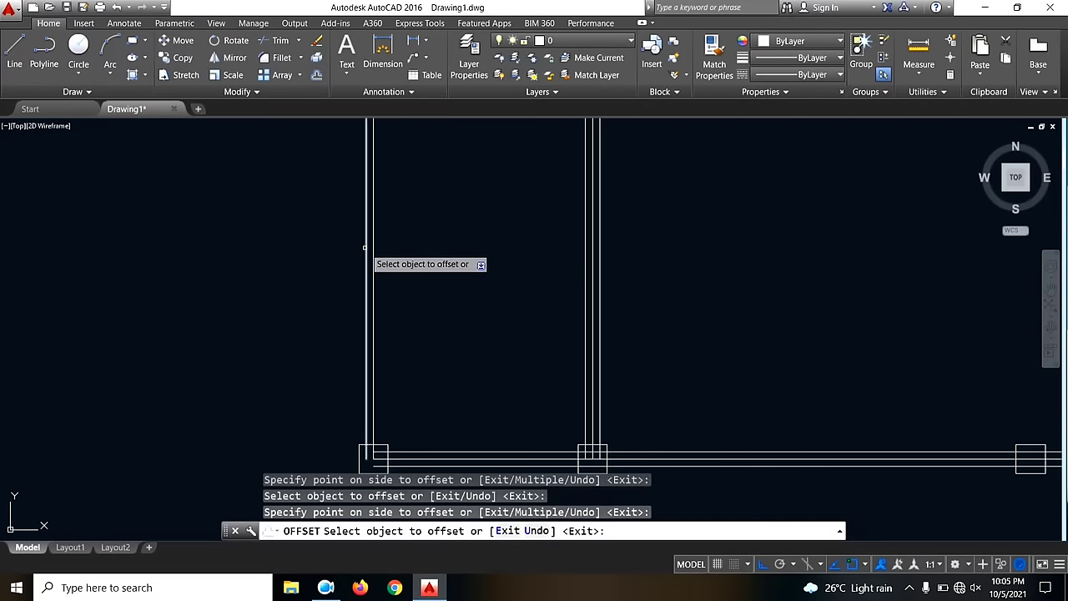
{"action": "scroll", "coordinate": [414, 254], "scroll_direction": "down", "scroll_amount": 5}
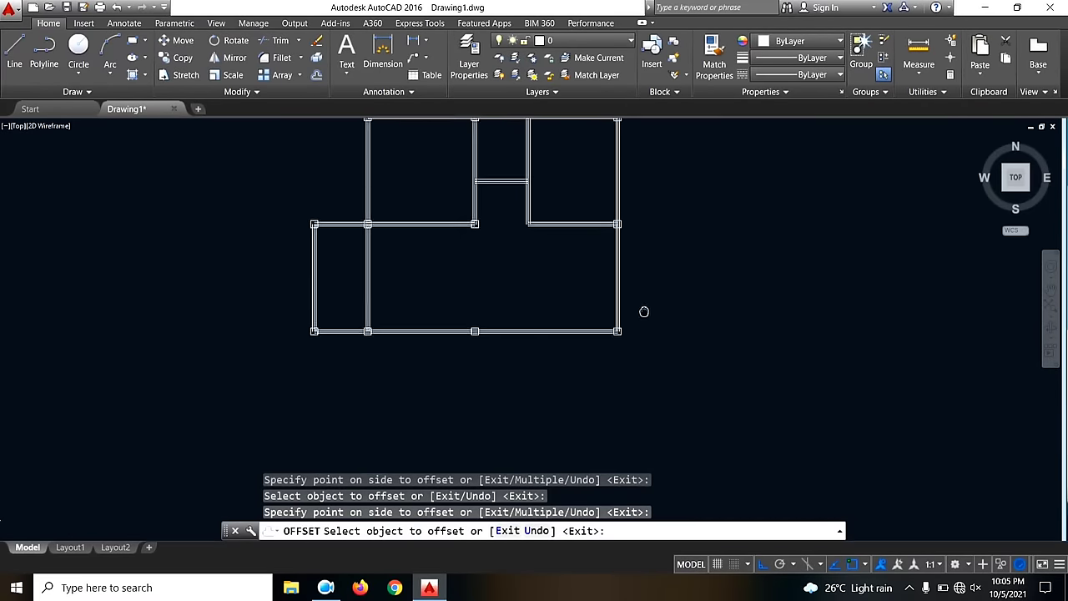
{"action": "key", "text": "Escape"}
- Pan and zoom to view the whole doubled-wall floor plan
{"action": "scroll", "coordinate": [374, 133], "scroll_direction": "up", "scroll_amount": 6}
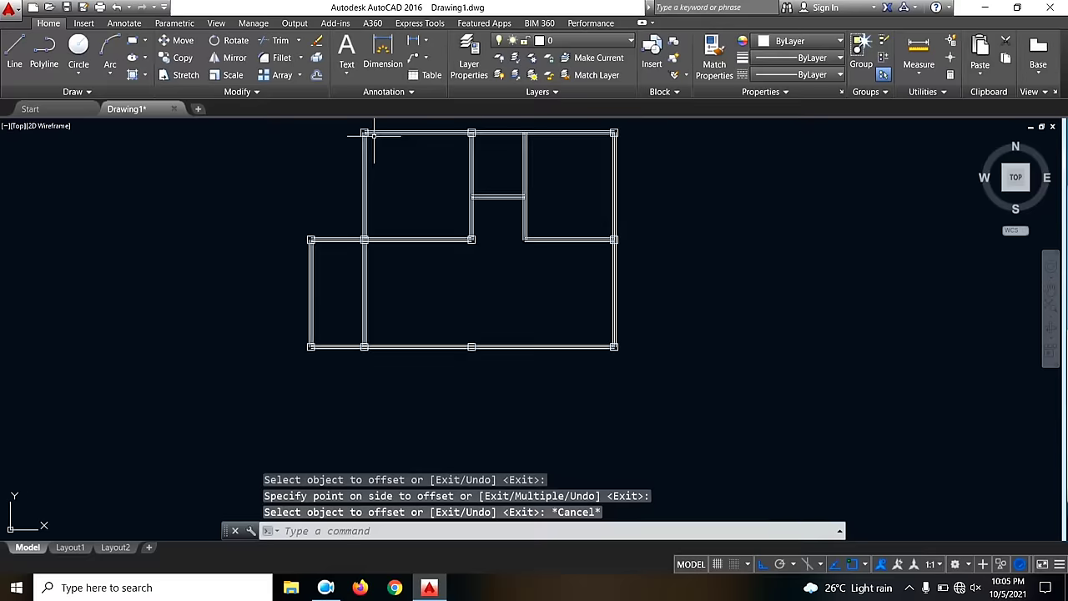
{"action": "scroll", "coordinate": [429, 123], "scroll_direction": "down", "scroll_amount": 3}
{"action": "middle_click_drag", "start_coordinate": [763, 245], "coordinate": [587, 262]}
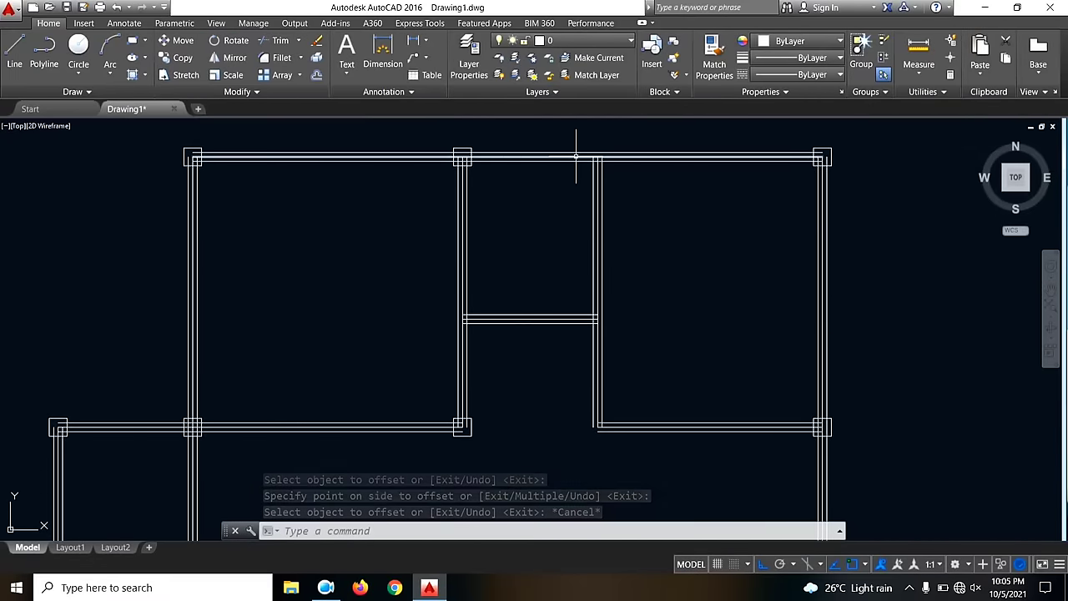
{"action": "scroll", "coordinate": [572, 155], "scroll_direction": "down", "scroll_amount": 2}
{"action": "middle_click_drag", "start_coordinate": [611, 393], "coordinate": [597, 328]}
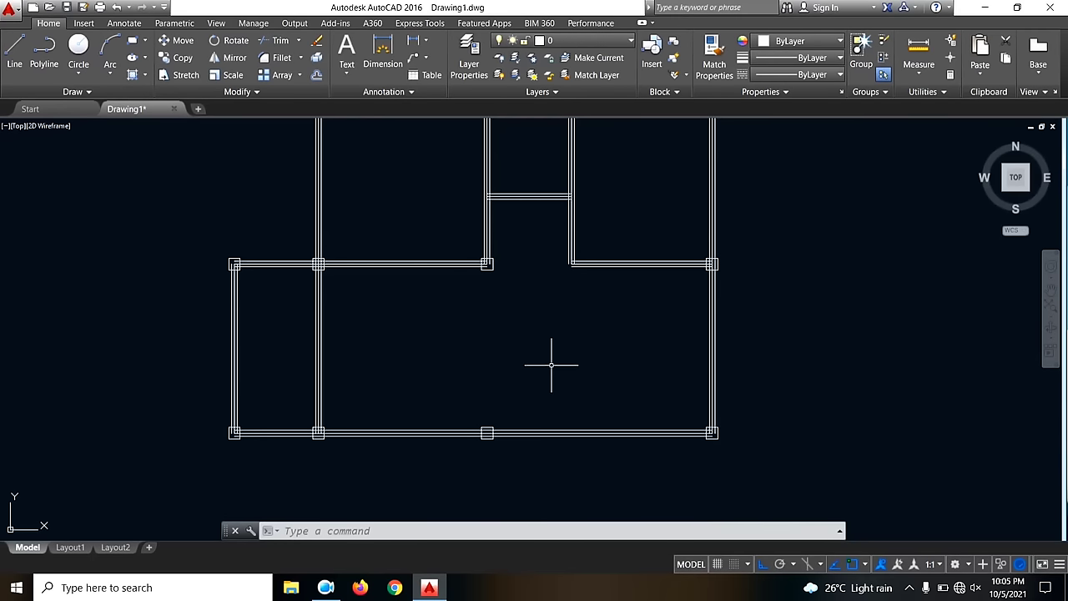
{"action": "scroll", "coordinate": [550, 365], "scroll_direction": "down", "scroll_amount": 4}
{"action": "scroll", "coordinate": [400, 333], "scroll_direction": "up", "scroll_amount": 2}
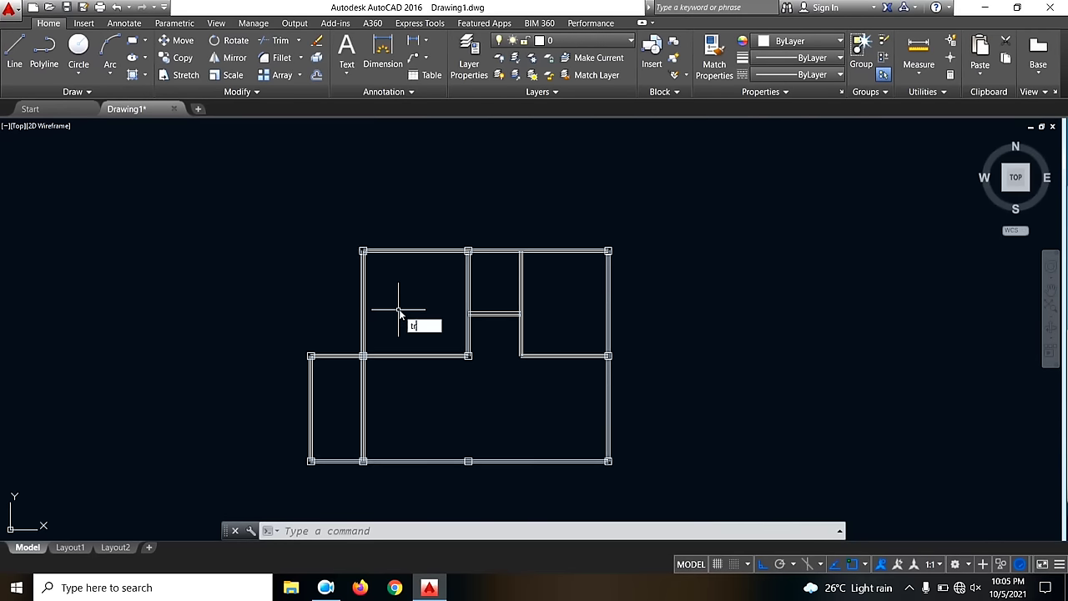
- Restart TRIM with TR, using every line as a cutting edge
{"action": "key", "text": "Return"}
{"action": "scroll", "coordinate": [362, 254], "scroll_direction": "up", "scroll_amount": 5}
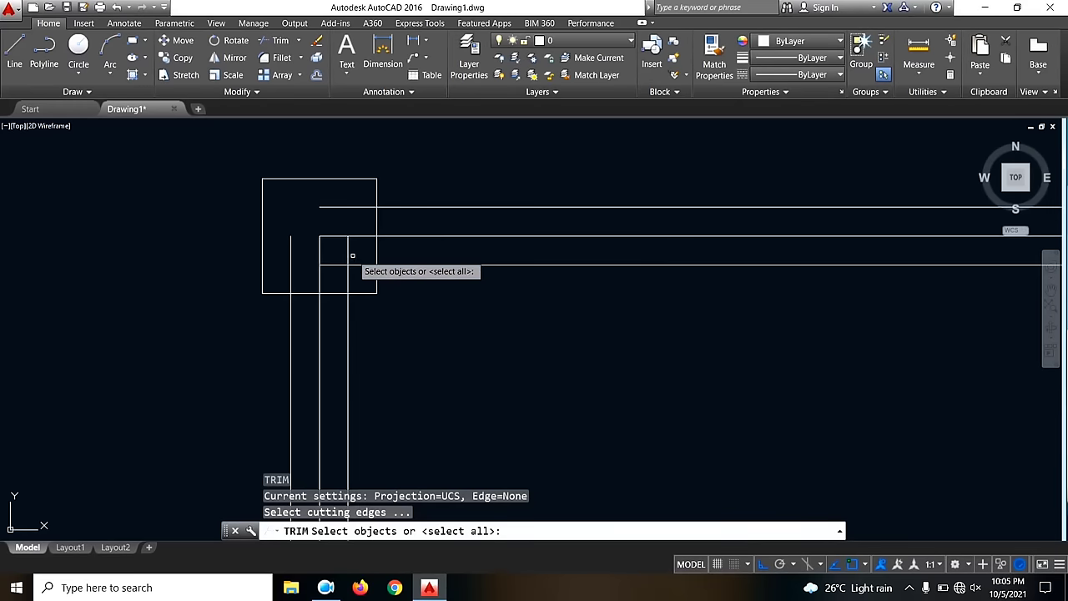
{"action": "left_click", "coordinate": [347, 248]}
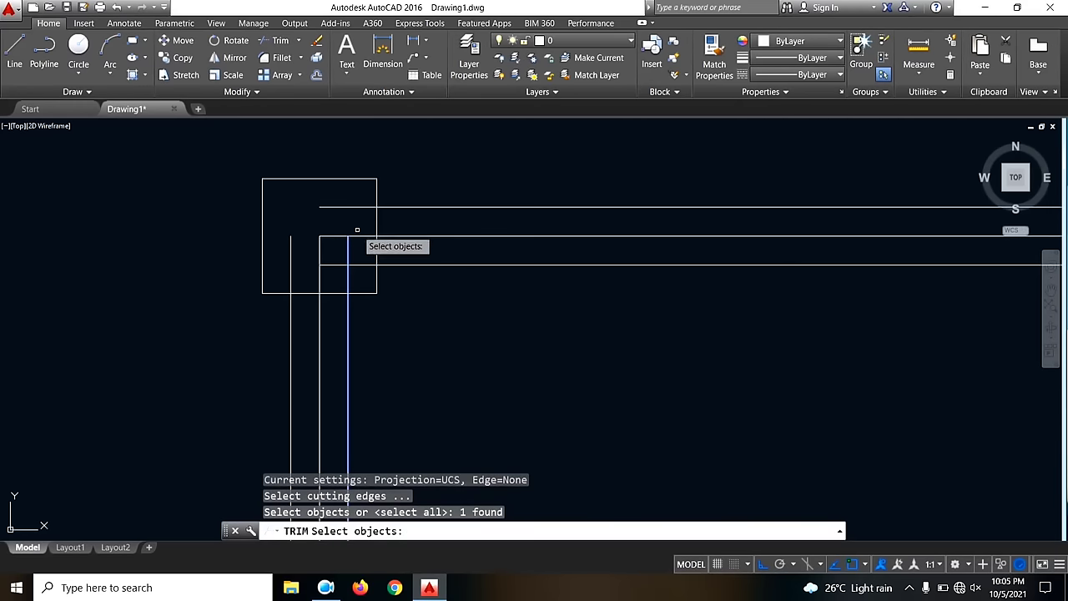
{"action": "key", "text": "Escape"}
{"action": "type", "text": "tr"}
{"action": "key", "text": "Return"}
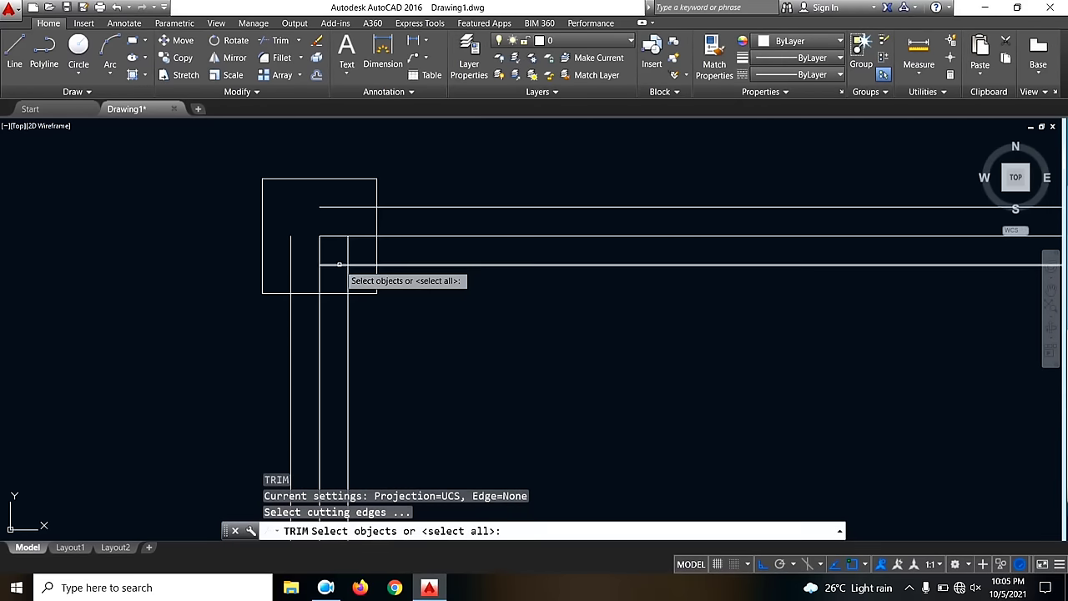
{"action": "key", "text": "Return"}
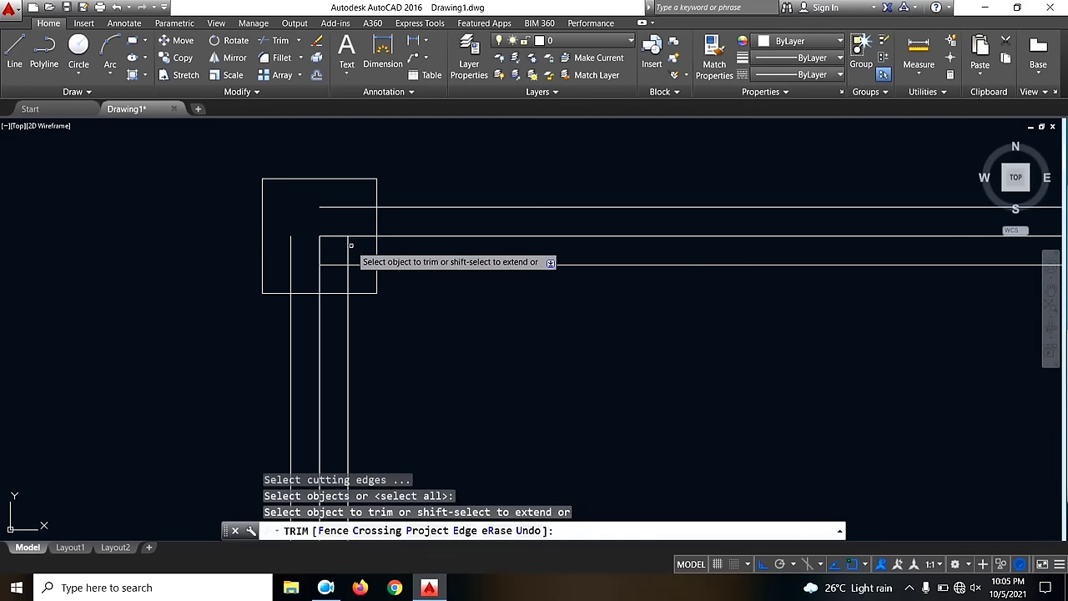
- Cut the wall lines out of the corner column and the next column along the wall
{"action": "left_click", "coordinate": [341, 264]}
{"action": "left_click", "coordinate": [367, 279]}
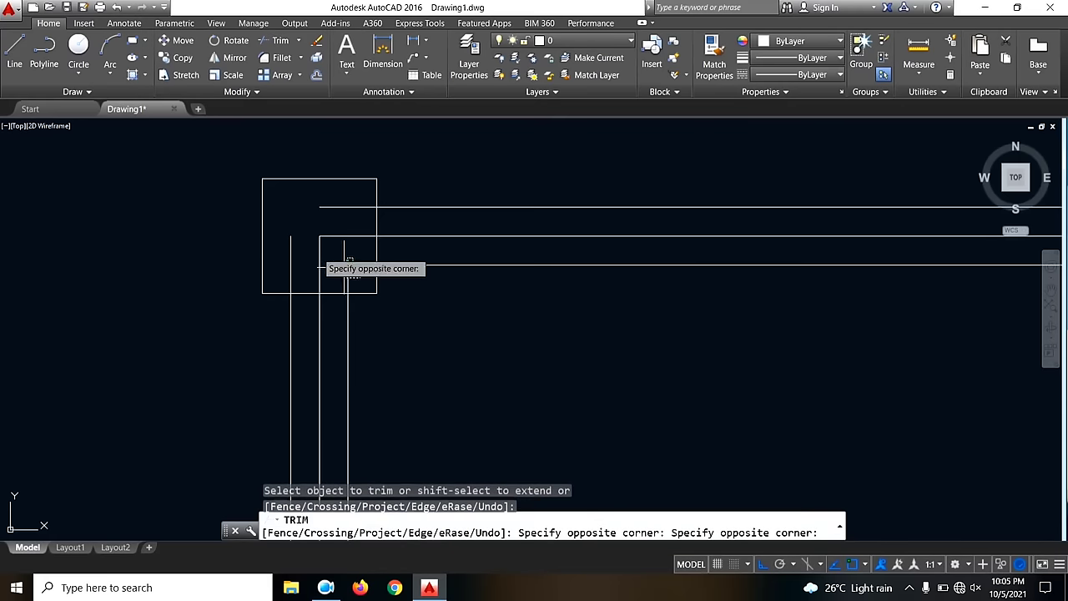
{"action": "left_click", "coordinate": [288, 194]}
{"action": "scroll", "coordinate": [517, 243], "scroll_direction": "down", "scroll_amount": 3}
{"action": "scroll", "coordinate": [517, 244], "scroll_direction": "up", "scroll_amount": 8}
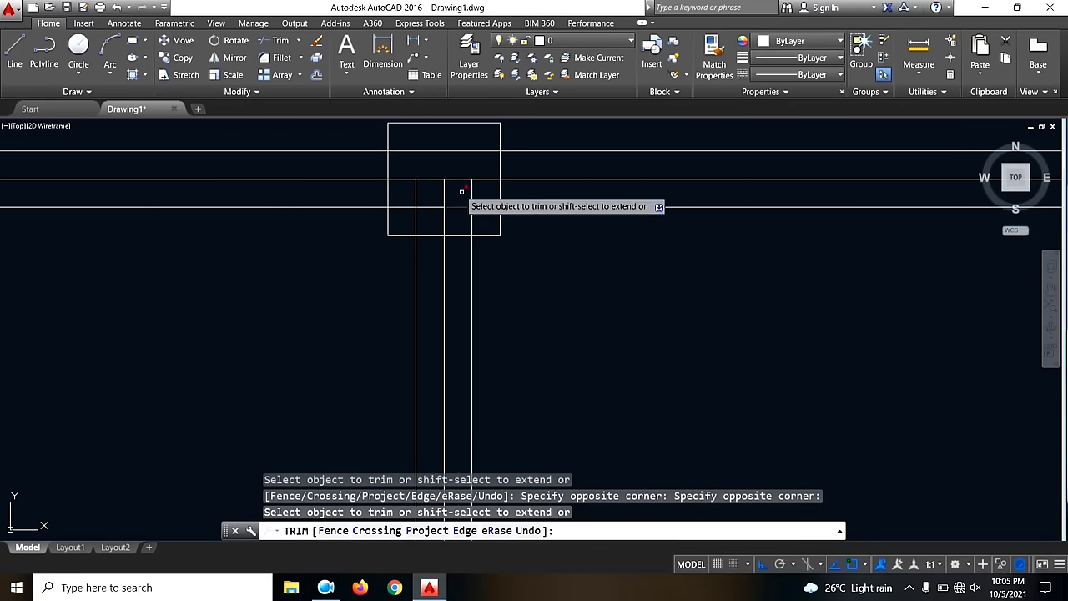
{"action": "left_click", "coordinate": [416, 187]}
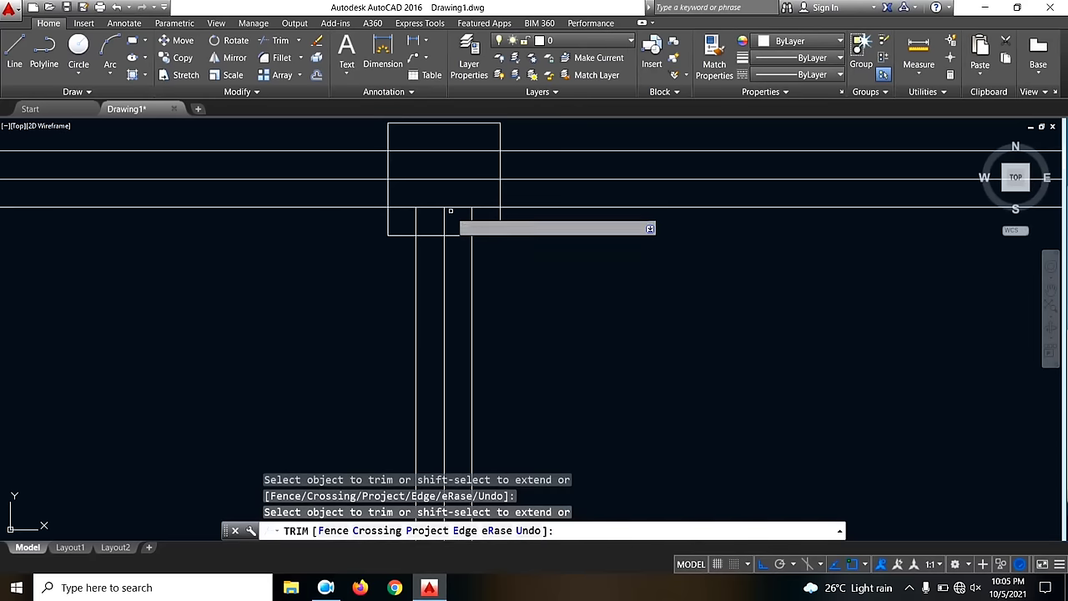
{"action": "left_click", "coordinate": [477, 219]}
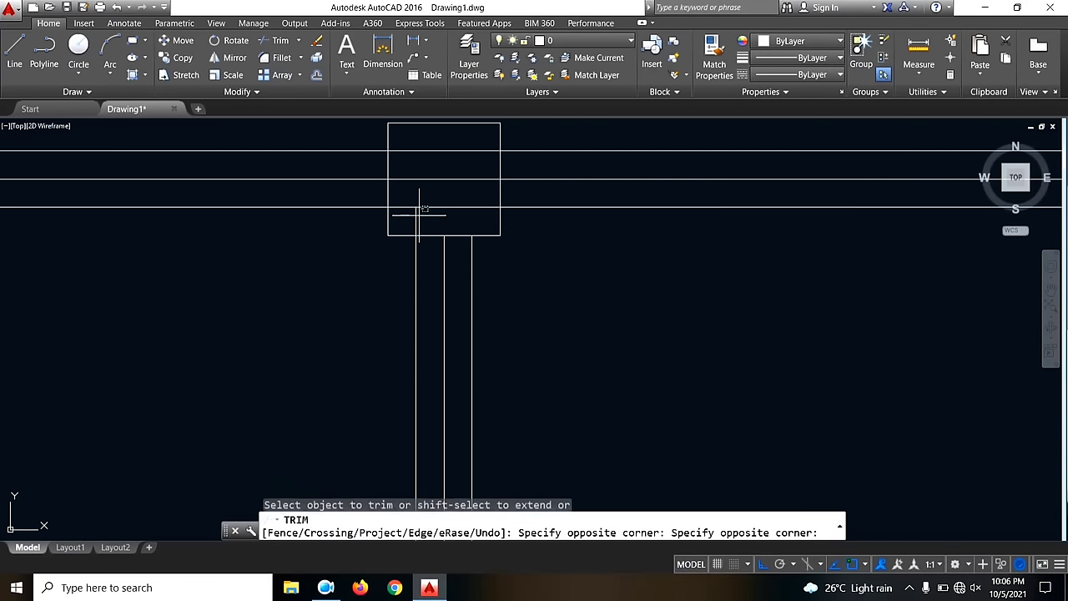
{"action": "left_click", "coordinate": [468, 204]}
{"action": "left_click", "coordinate": [432, 179]}
{"action": "scroll", "coordinate": [505, 234], "scroll_direction": "down", "scroll_amount": 3}
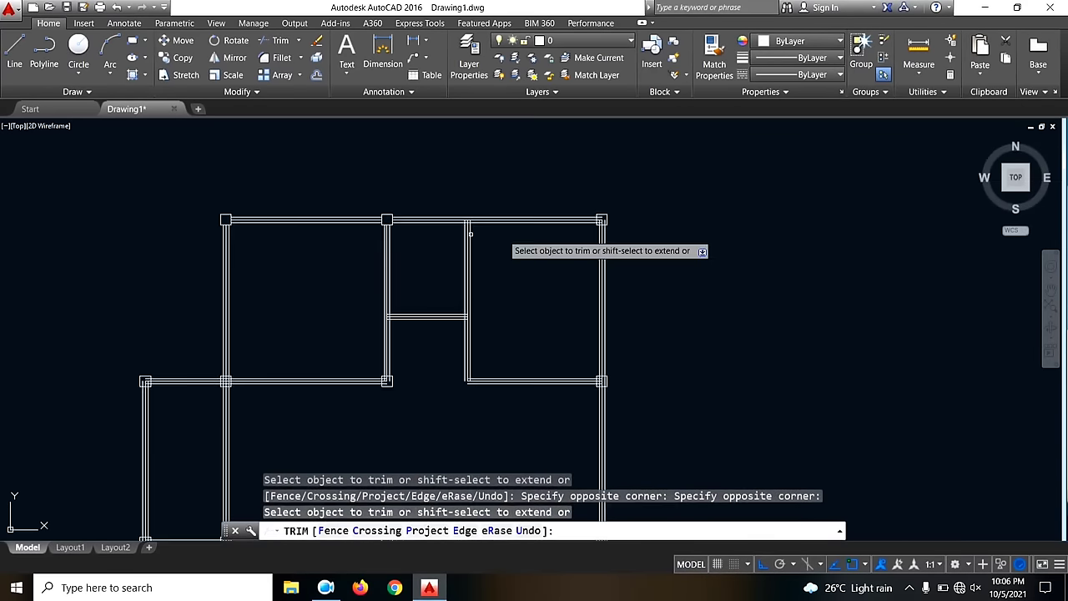
{"action": "scroll", "coordinate": [538, 213], "scroll_direction": "up", "scroll_amount": 2}
{"action": "scroll", "coordinate": [328, 242], "scroll_direction": "up", "scroll_amount": 5}
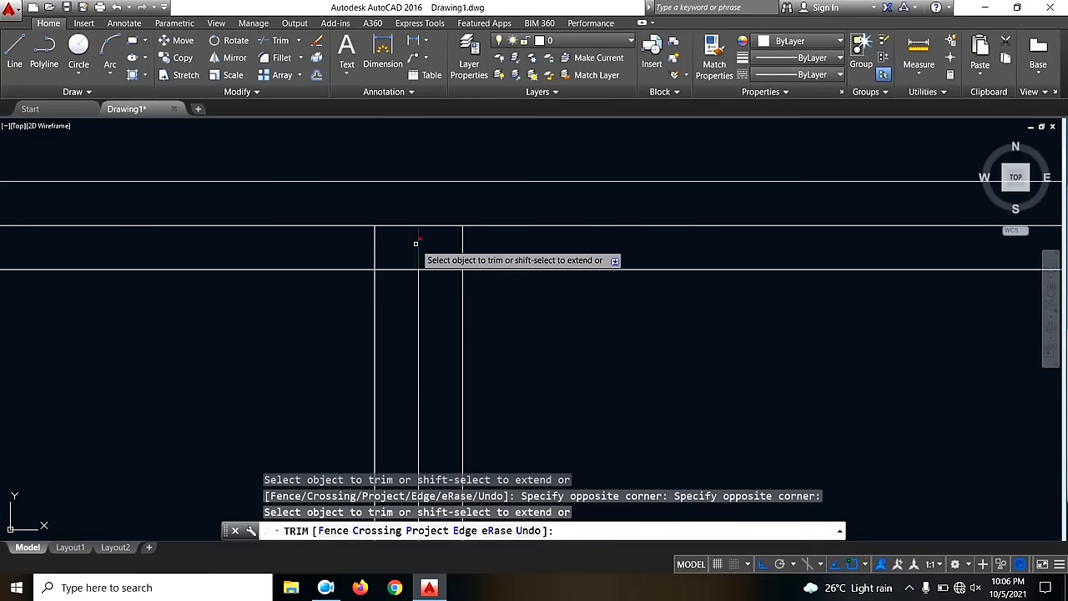
- Trim the vertical segments at the wall junction and the inner lines of the right column
{"action": "left_click", "coordinate": [416, 243]}
{"action": "left_click", "coordinate": [467, 248]}
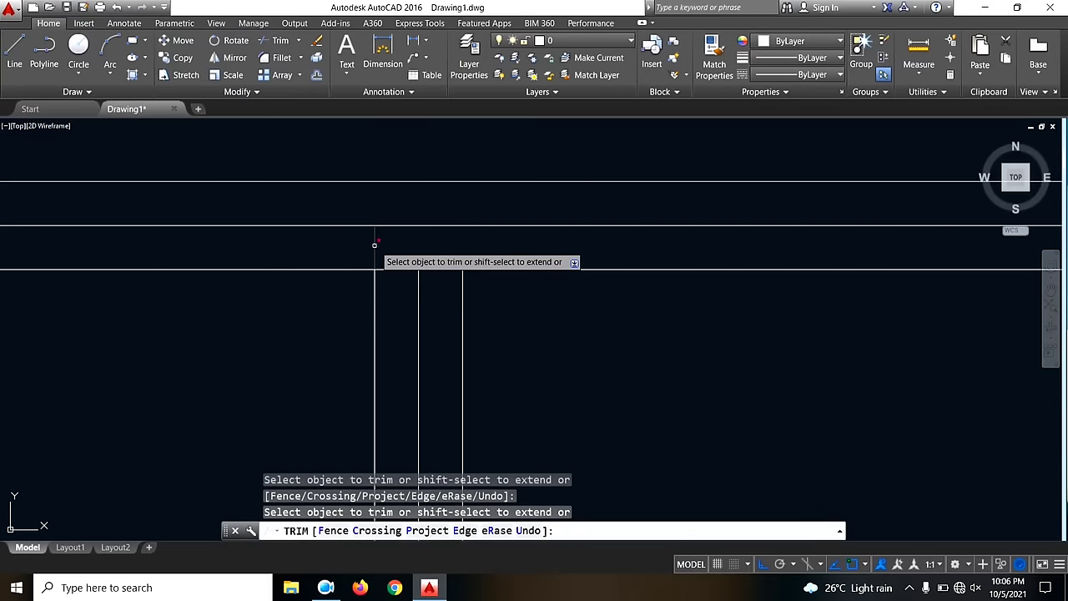
{"action": "scroll", "coordinate": [517, 225], "scroll_direction": "down", "scroll_amount": 4}
{"action": "scroll", "coordinate": [693, 234], "scroll_direction": "up", "scroll_amount": 4}
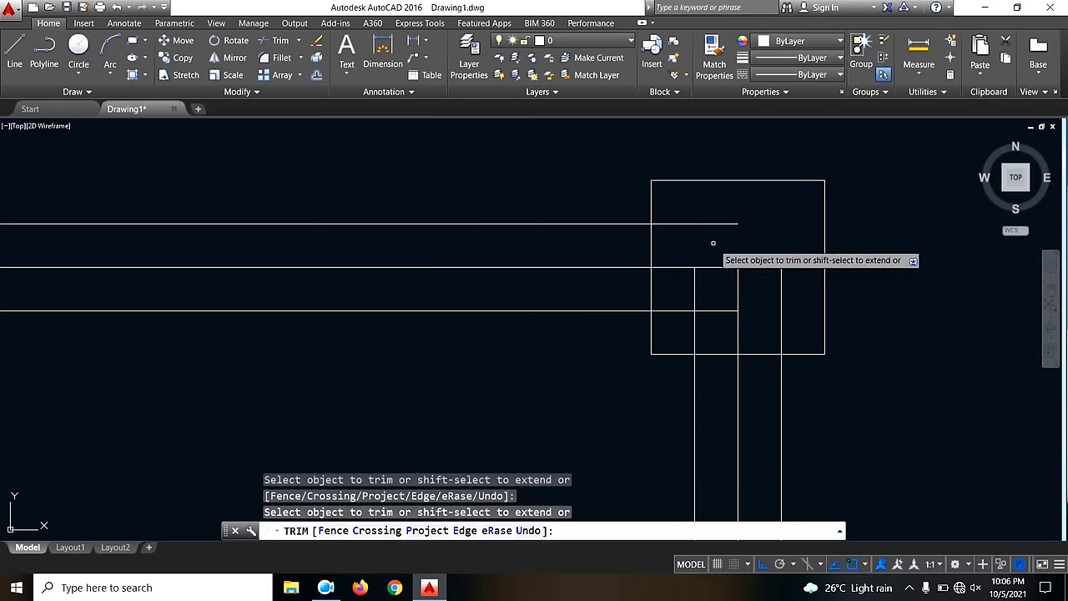
{"action": "left_click", "coordinate": [705, 288]}
{"action": "left_click", "coordinate": [681, 332]}
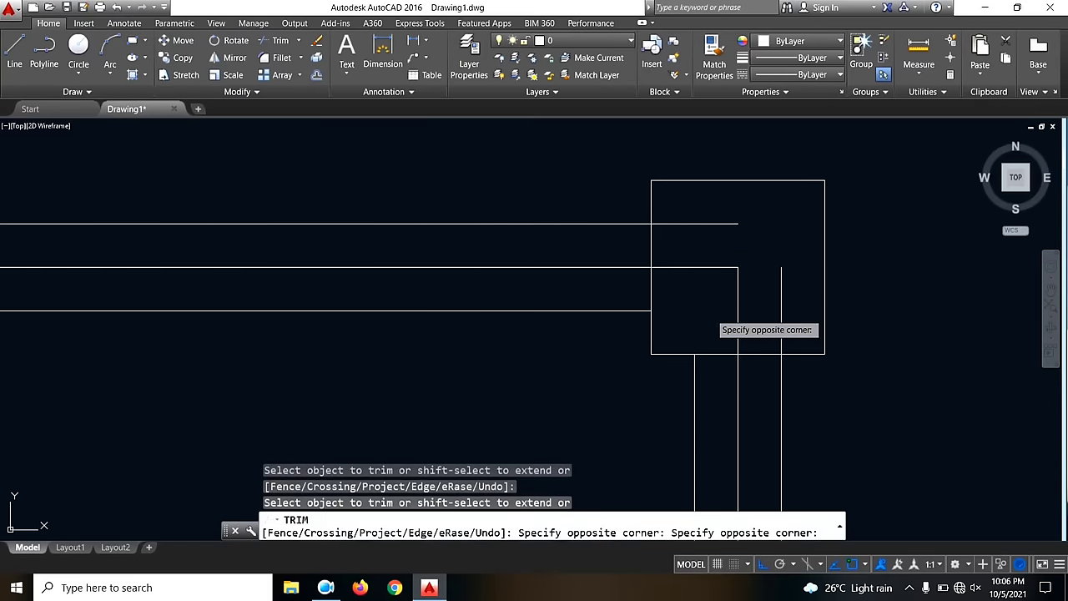
{"action": "left_click", "coordinate": [811, 316]}
{"action": "left_click", "coordinate": [699, 193]}
{"action": "scroll", "coordinate": [707, 379], "scroll_direction": "down", "scroll_amount": 4}
{"action": "scroll", "coordinate": [647, 385], "scroll_direction": "up", "scroll_amount": 4}
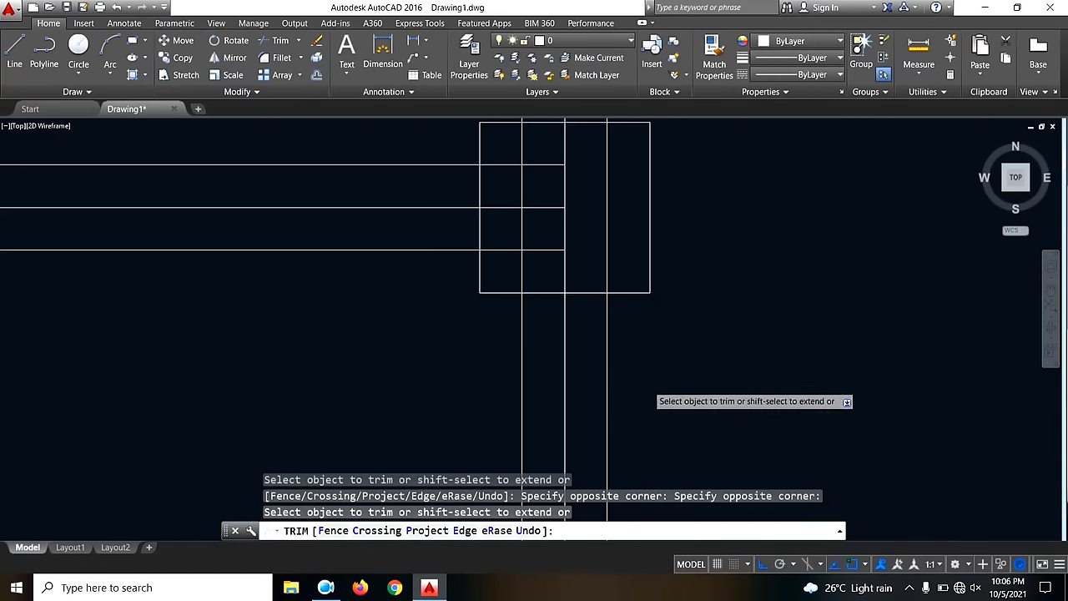
- Clear the horizontal and vertical segments from inside the middle column
{"action": "left_click", "coordinate": [547, 271]}
{"action": "left_click", "coordinate": [541, 154]}
{"action": "left_click", "coordinate": [503, 272]}
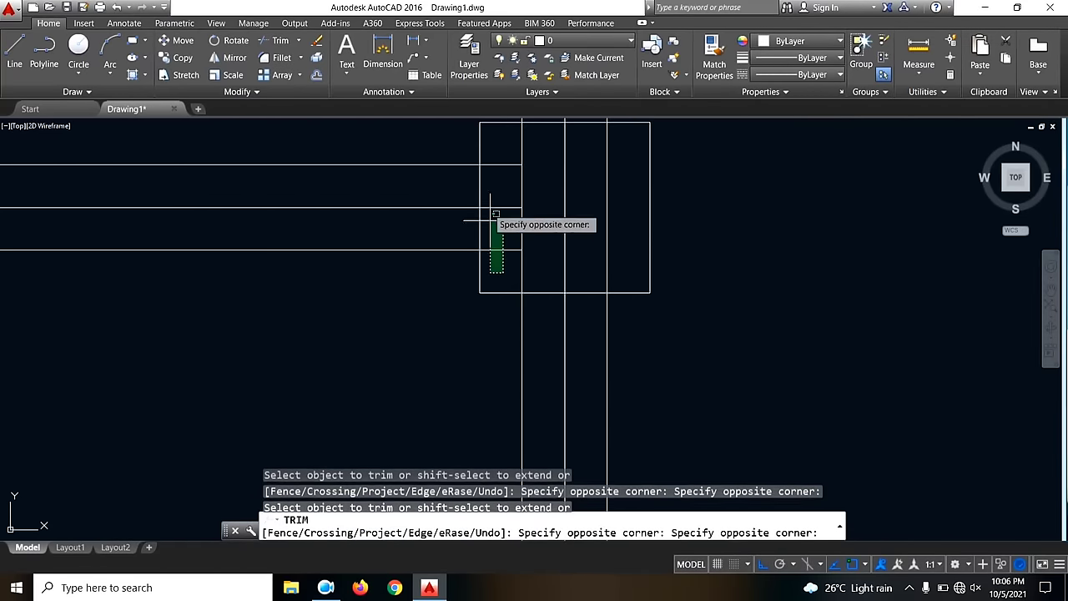
{"action": "left_click", "coordinate": [495, 214]}
{"action": "left_click", "coordinate": [641, 220]}
{"action": "left_click", "coordinate": [511, 182]}
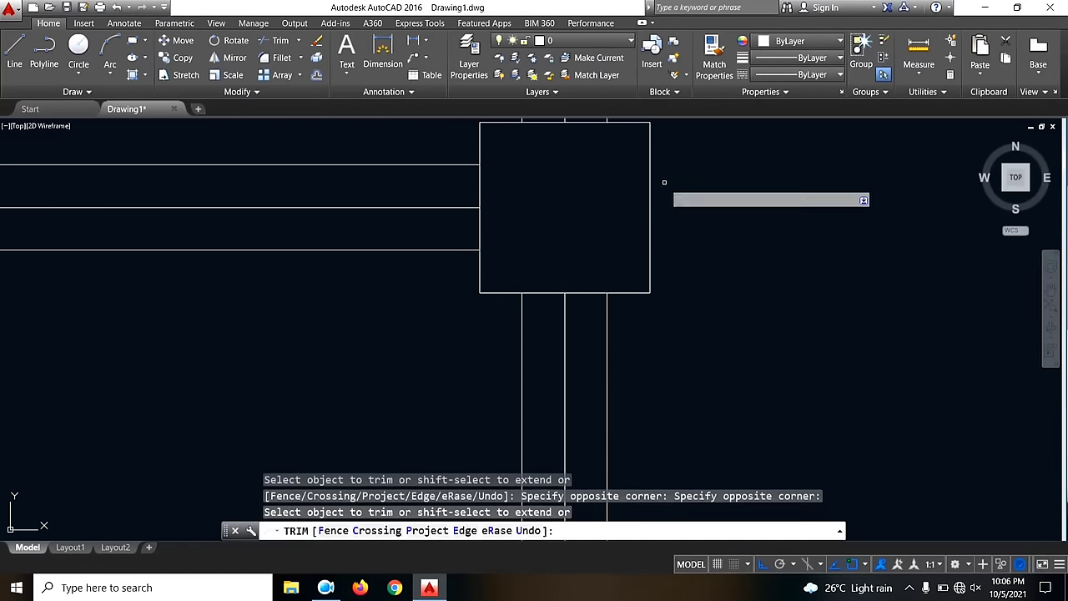
{"action": "scroll", "coordinate": [651, 187], "scroll_direction": "down", "scroll_amount": 4}
{"action": "scroll", "coordinate": [585, 278], "scroll_direction": "up", "scroll_amount": 4}
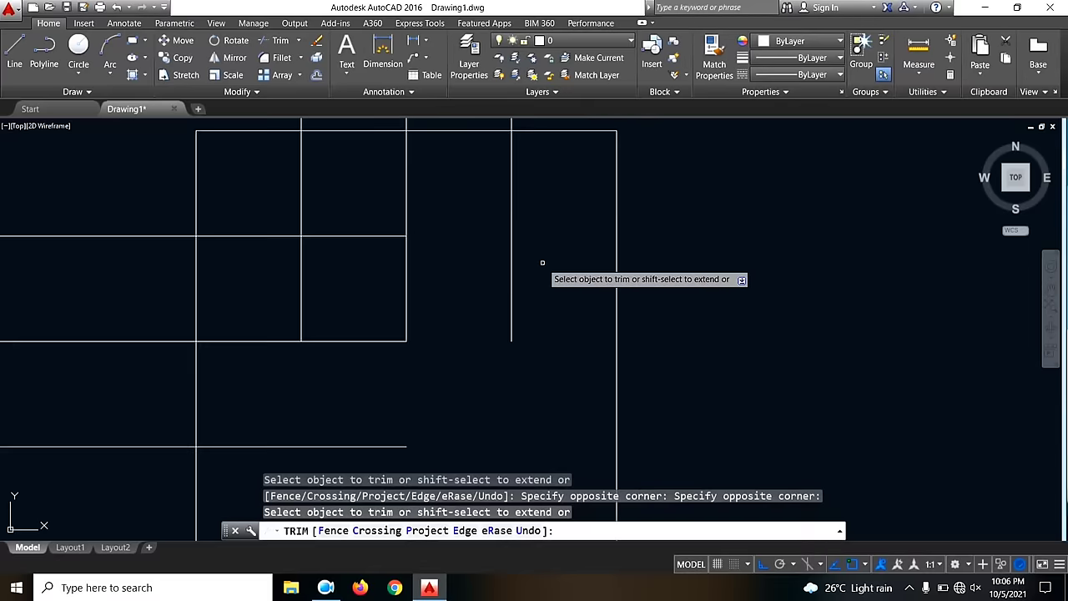
- Trim the vertical segments and line ends crossing the next column
{"action": "left_click", "coordinate": [529, 292]}
{"action": "left_click", "coordinate": [288, 264]}
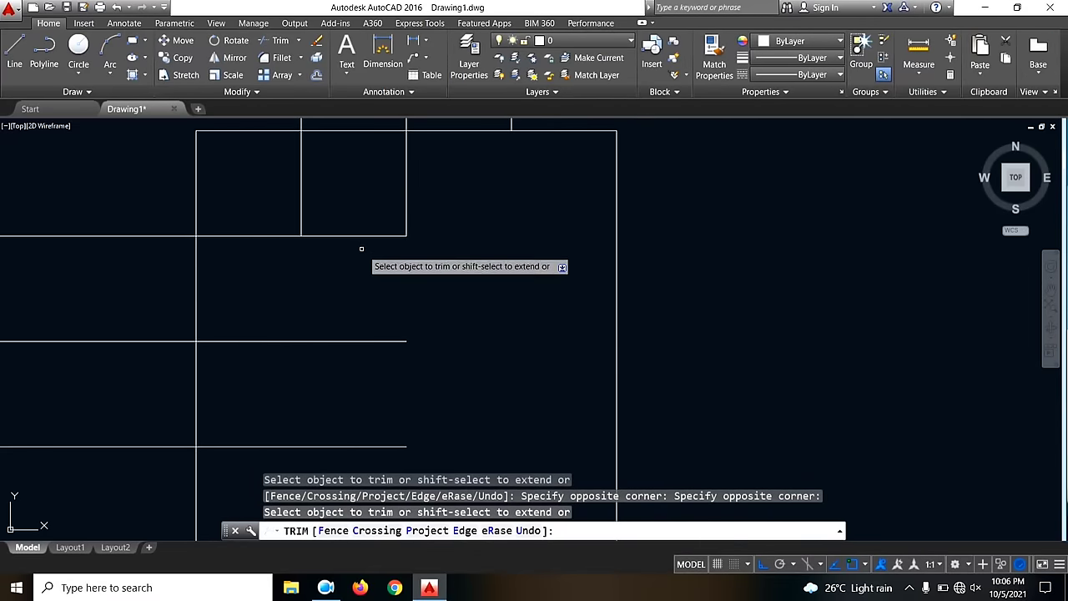
{"action": "left_click", "coordinate": [406, 208]}
{"action": "left_click", "coordinate": [465, 258]}
{"action": "left_click", "coordinate": [296, 178]}
{"action": "scroll", "coordinate": [428, 229], "scroll_direction": "down", "scroll_amount": 3}
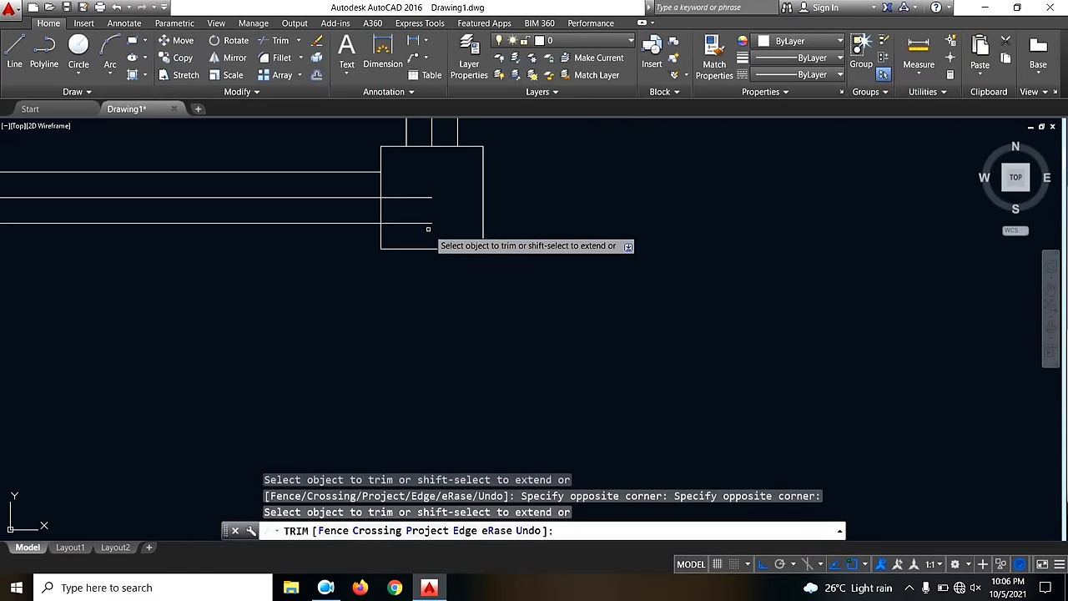
{"action": "left_click", "coordinate": [434, 238]}
{"action": "left_click", "coordinate": [402, 201]}
- Along the bottom wall, remove the wall lines passing through the columns and between them
{"action": "scroll", "coordinate": [417, 330], "scroll_direction": "down", "scroll_amount": 3}
{"action": "middle_click_drag", "start_coordinate": [189, 327], "coordinate": [687, 332]}
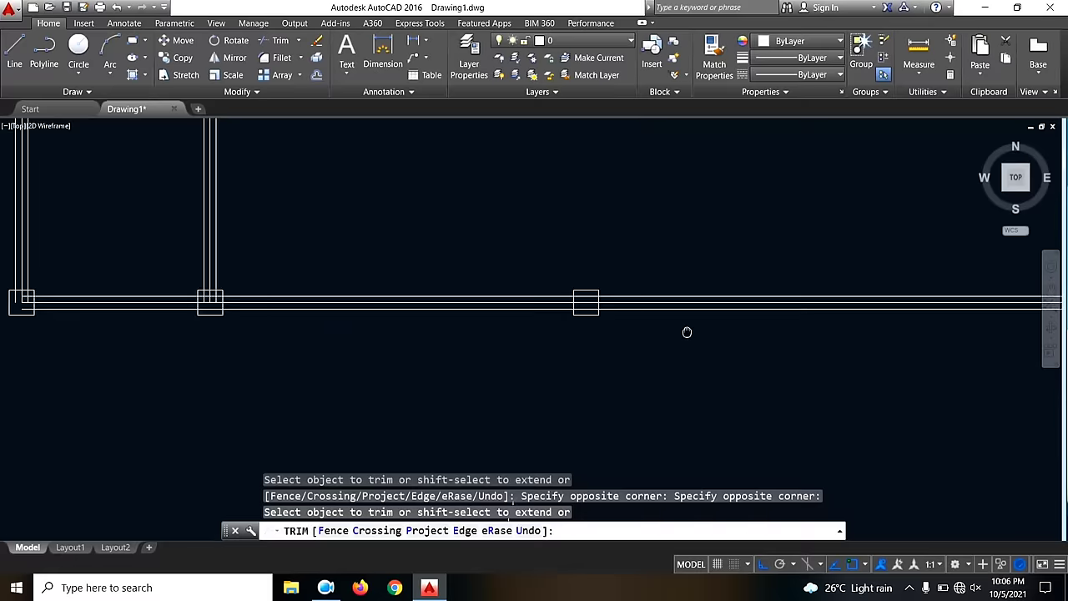
{"action": "scroll", "coordinate": [609, 324], "scroll_direction": "up", "scroll_amount": 5}
{"action": "left_click", "coordinate": [496, 281]}
{"action": "left_click", "coordinate": [453, 172]}
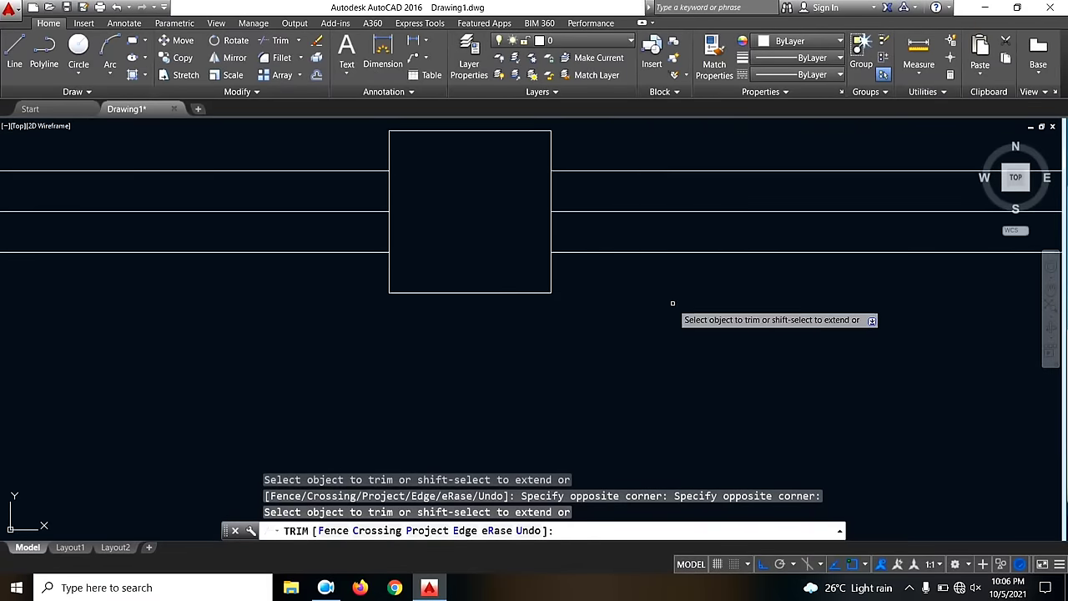
{"action": "scroll", "coordinate": [744, 305], "scroll_direction": "down", "scroll_amount": 2}
{"action": "scroll", "coordinate": [510, 286], "scroll_direction": "up", "scroll_amount": 3}
{"action": "scroll", "coordinate": [615, 303], "scroll_direction": "down", "scroll_amount": 4}
{"action": "scroll", "coordinate": [601, 334], "scroll_direction": "up", "scroll_amount": 5}
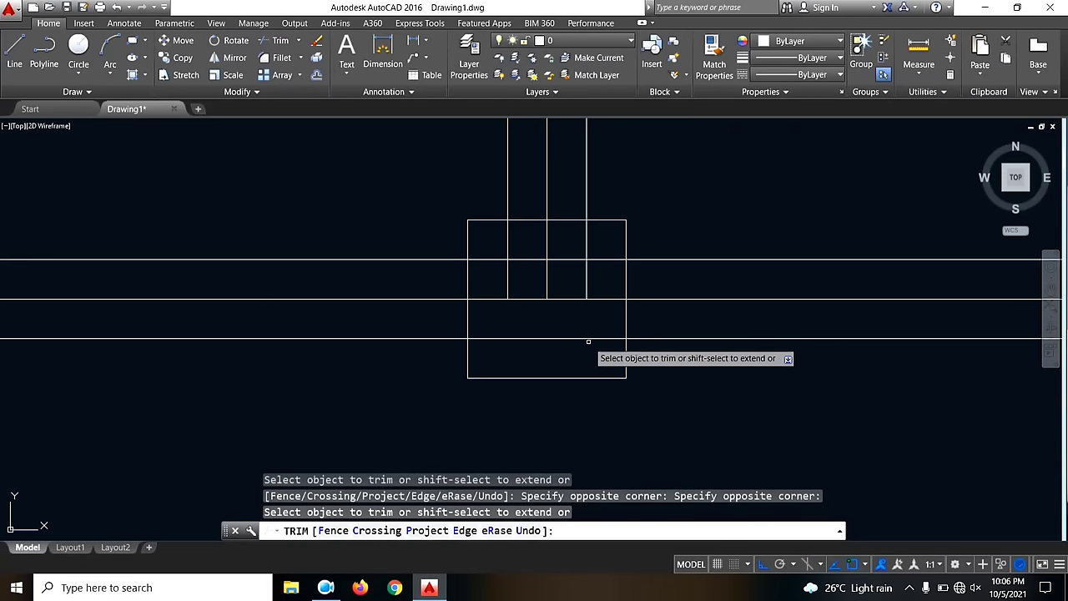
{"action": "left_click", "coordinate": [590, 342]}
{"action": "left_click", "coordinate": [558, 306]}
{"action": "left_click", "coordinate": [533, 298]}
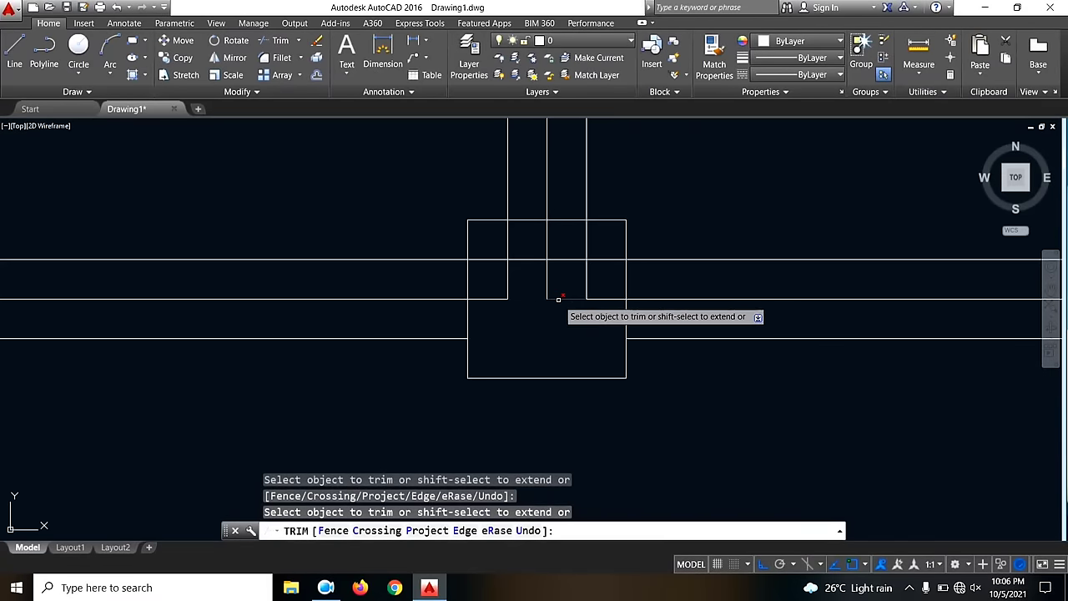
{"action": "left_click", "coordinate": [566, 260]}
- Trim the remaining vertical wall lines inside the bottom-wall column
{"action": "left_click", "coordinate": [531, 259]}
{"action": "left_click", "coordinate": [567, 247]}
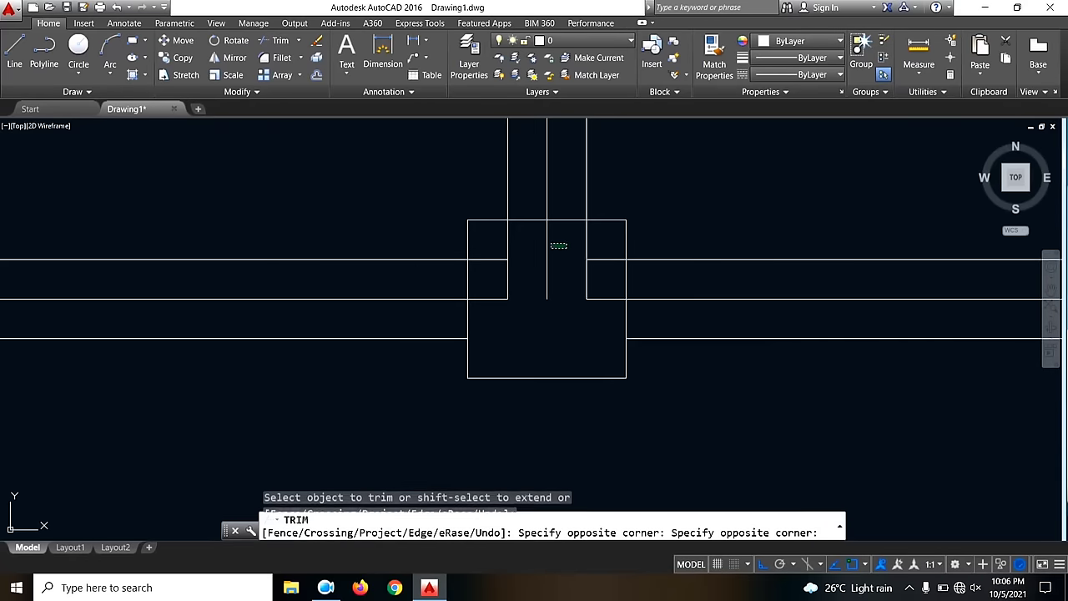
{"action": "left_click", "coordinate": [537, 251]}
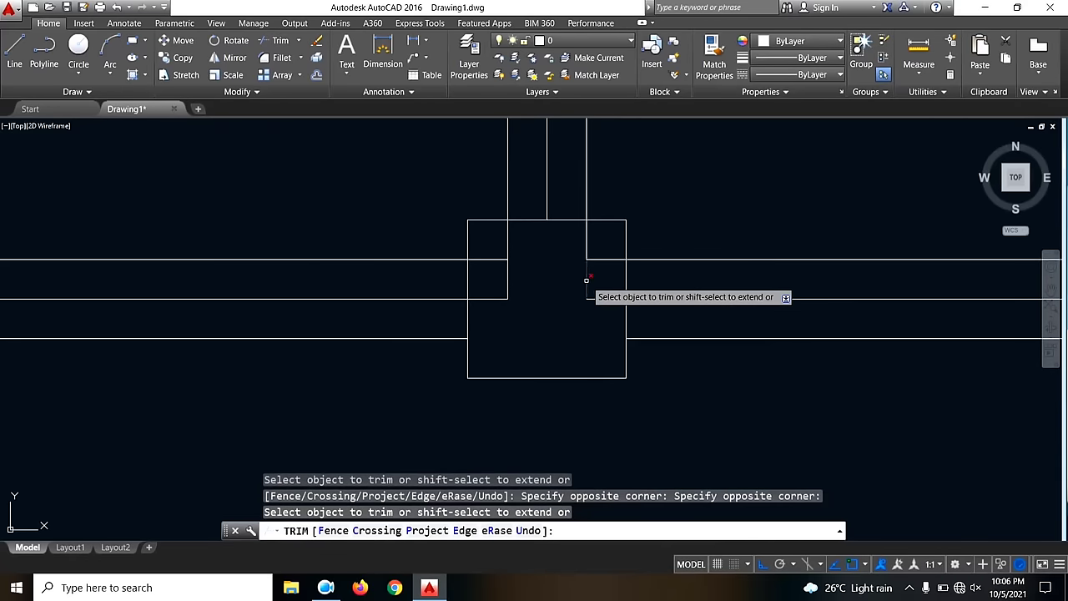
{"action": "left_click", "coordinate": [587, 280]}
{"action": "left_click", "coordinate": [615, 306]}
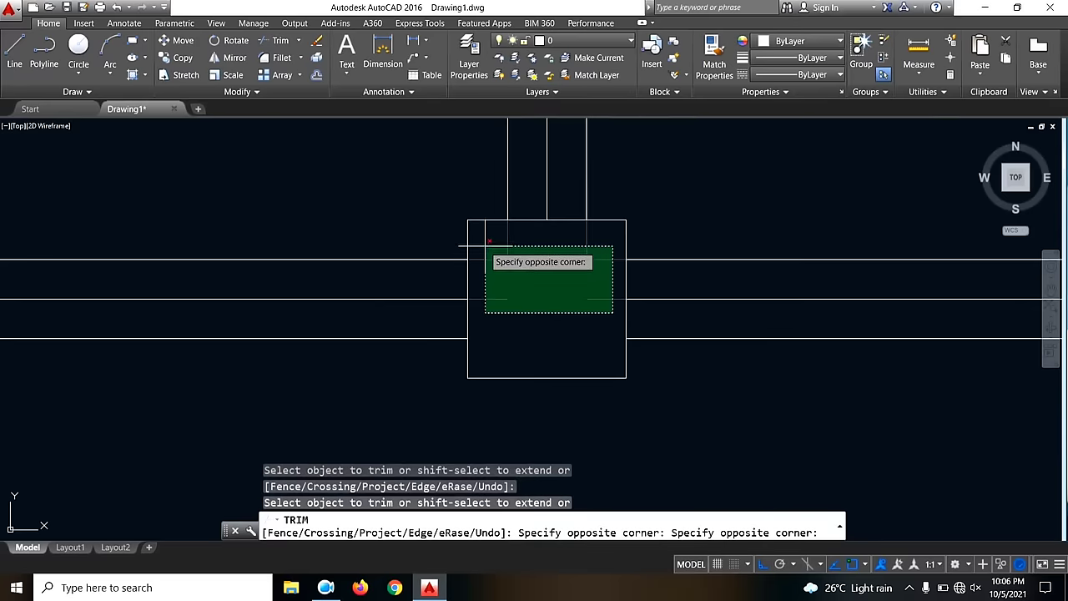
{"action": "left_click", "coordinate": [473, 245]}
{"action": "scroll", "coordinate": [594, 243], "scroll_direction": "down", "scroll_amount": 4}
{"action": "scroll", "coordinate": [153, 281], "scroll_direction": "up", "scroll_amount": 5}
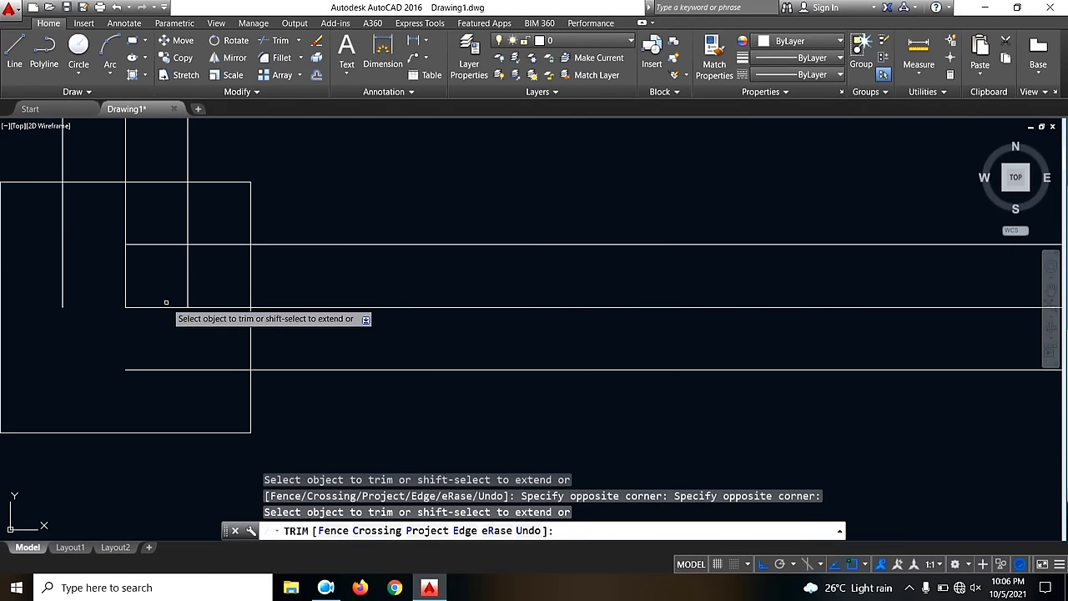
- Clean the short wall and horizontal segments at the left column and its junction
{"action": "left_click", "coordinate": [167, 292]}
{"action": "left_click", "coordinate": [162, 308]}
{"action": "left_click", "coordinate": [185, 260]}
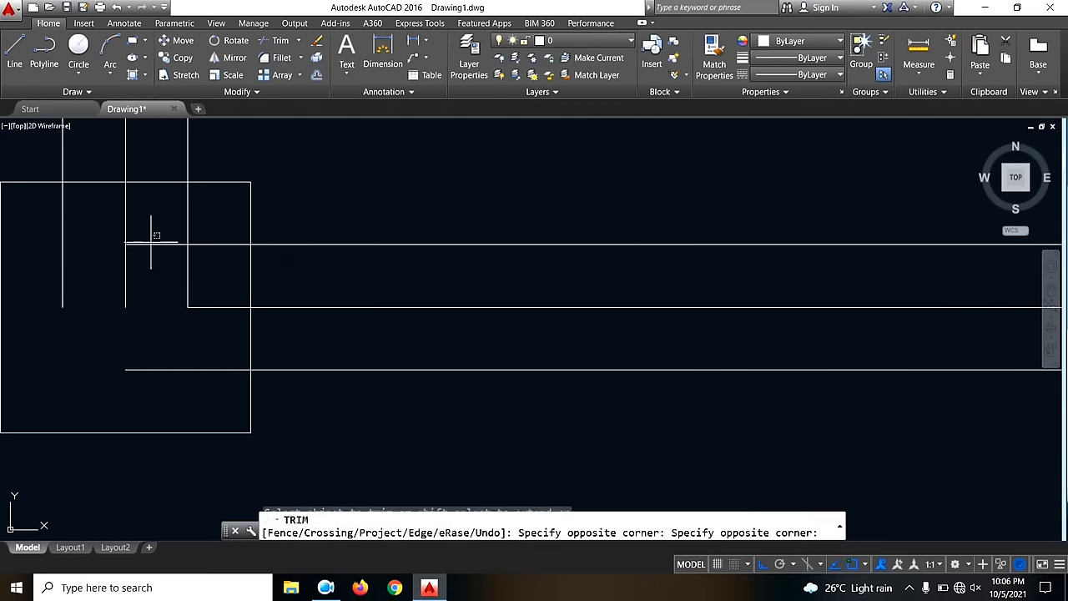
{"action": "left_click", "coordinate": [152, 242]}
{"action": "left_click", "coordinate": [190, 269]}
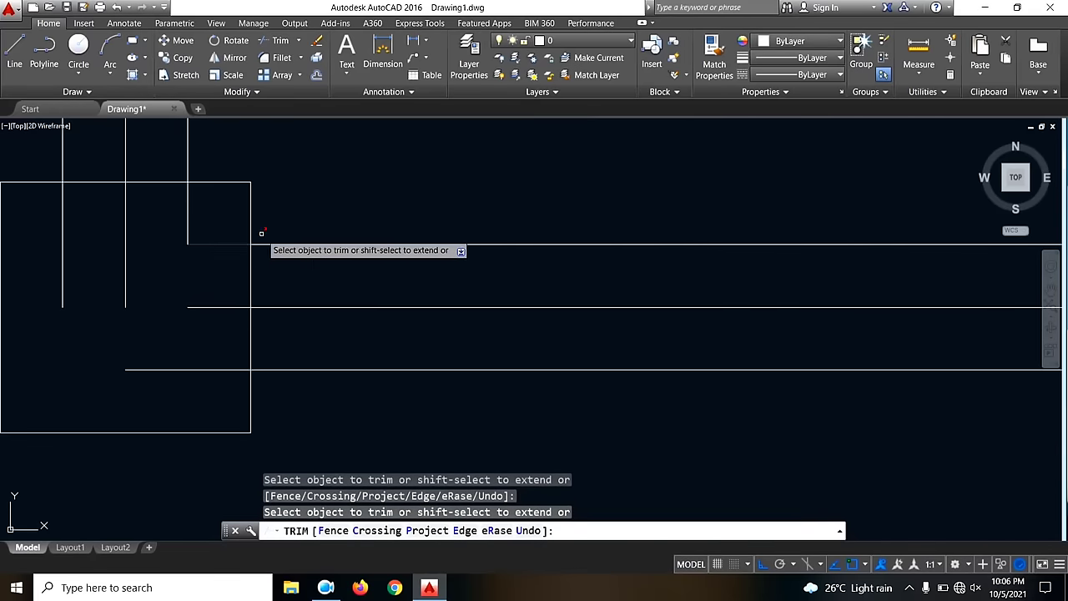
{"action": "scroll", "coordinate": [262, 233], "scroll_direction": "down", "scroll_amount": 4}
{"action": "left_click", "coordinate": [161, 227]}
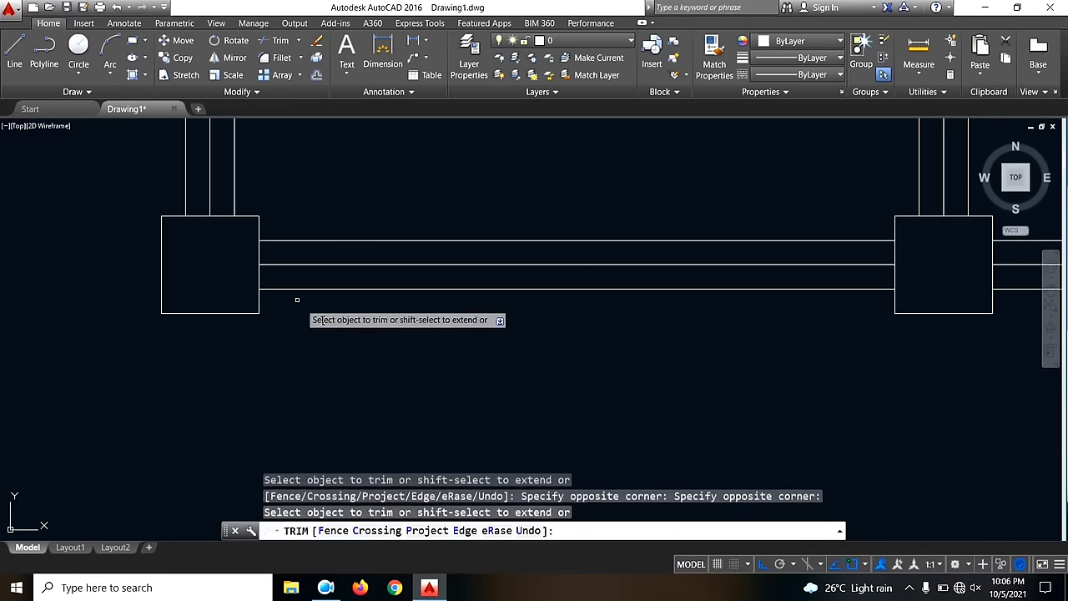
{"action": "scroll", "coordinate": [359, 321], "scroll_direction": "down", "scroll_amount": 6}
{"action": "scroll", "coordinate": [358, 321], "scroll_direction": "up", "scroll_amount": 10}
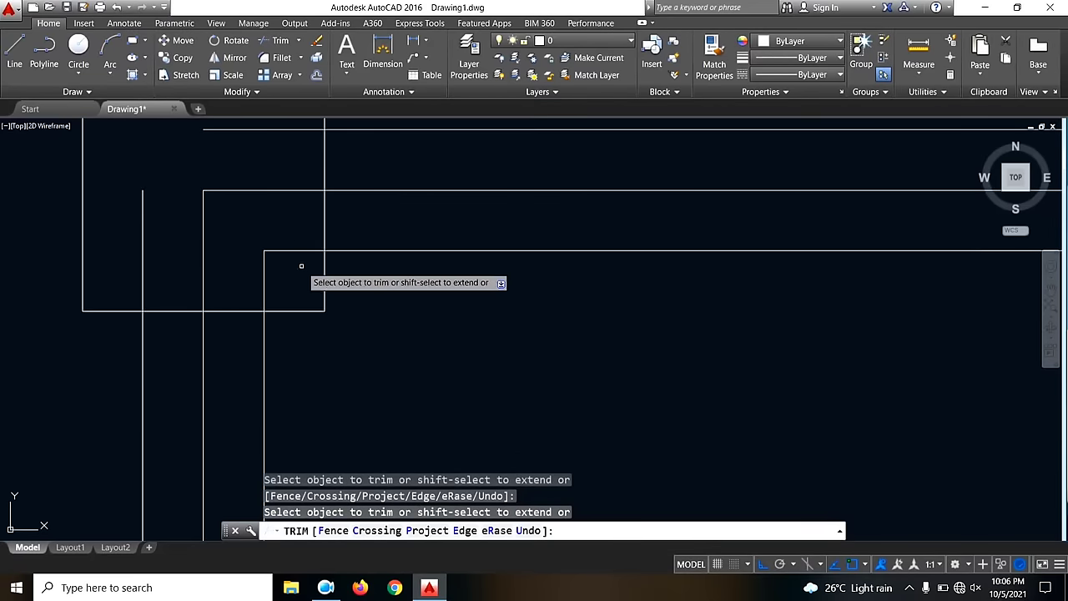
{"action": "scroll", "coordinate": [302, 267], "scroll_direction": "down", "scroll_amount": 4}
- Remove the centre wall line and the leftover segments from the middle-wall columns
{"action": "left_click", "coordinate": [304, 280]}
{"action": "left_click", "coordinate": [265, 218]}
{"action": "scroll", "coordinate": [263, 267], "scroll_direction": "down", "scroll_amount": 3}
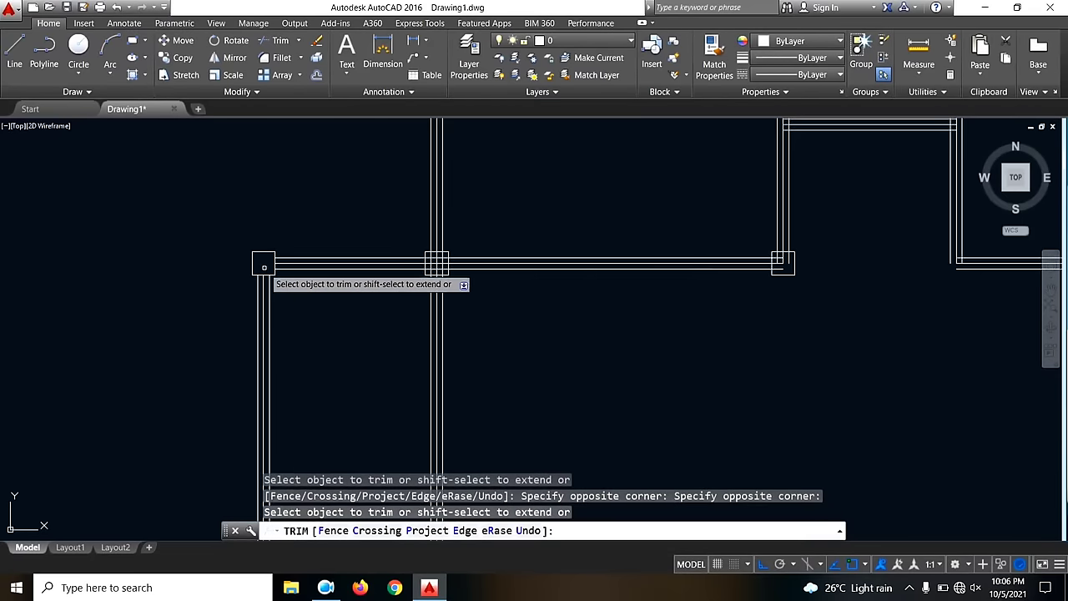
{"action": "scroll", "coordinate": [434, 272], "scroll_direction": "up", "scroll_amount": 6}
{"action": "left_click", "coordinate": [472, 312]}
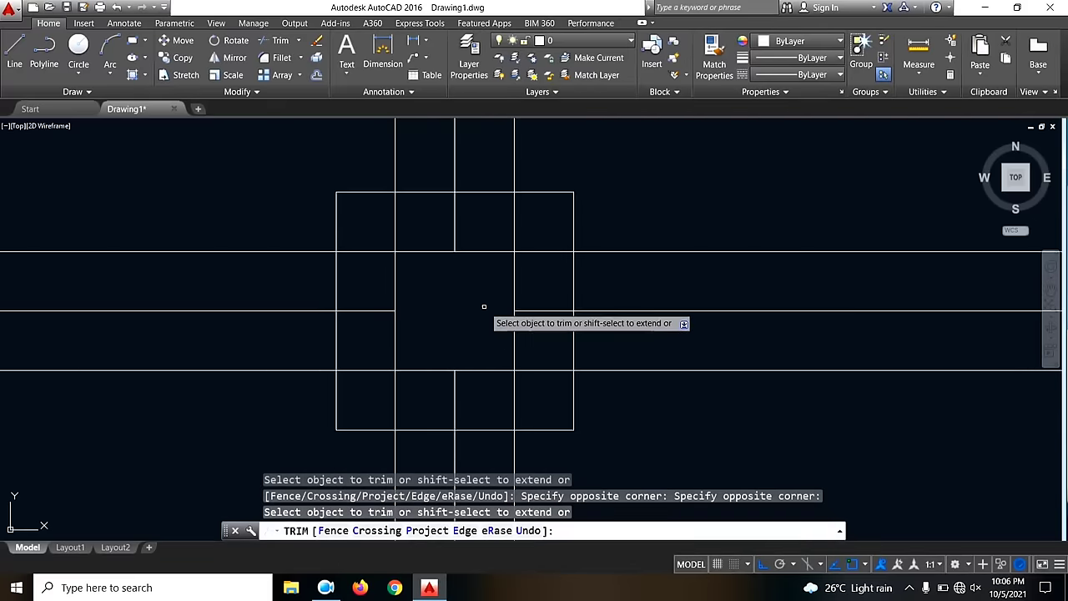
{"action": "left_click", "coordinate": [457, 267]}
{"action": "left_click", "coordinate": [478, 262]}
{"action": "left_click", "coordinate": [429, 219]}
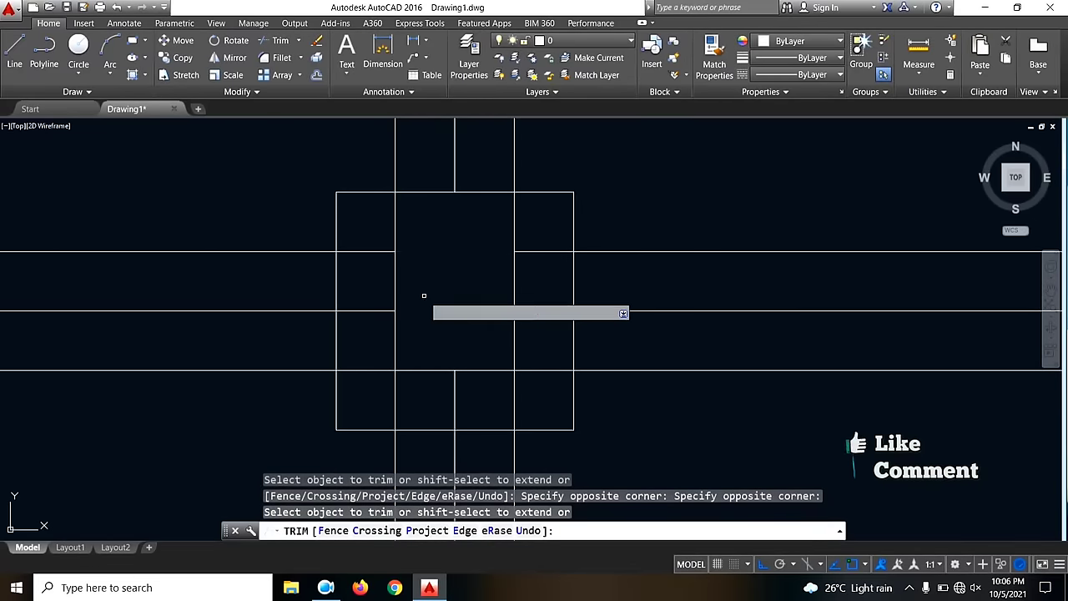
{"action": "left_click", "coordinate": [424, 281]}
{"action": "left_click", "coordinate": [373, 233]}
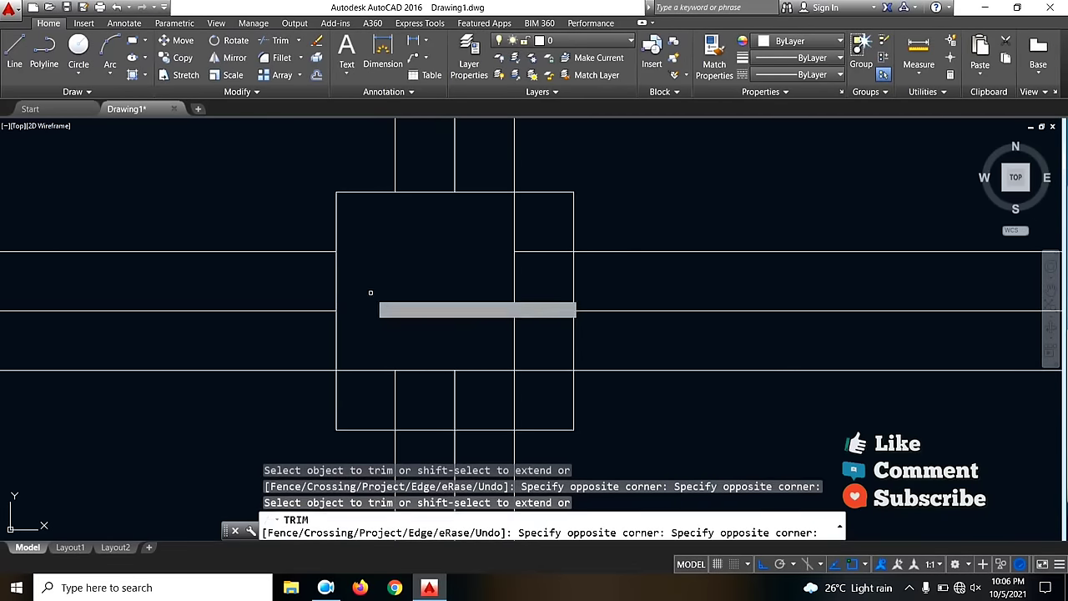
{"action": "left_click", "coordinate": [372, 309]}
- Trim the short segments near the column centre and the lines at the column top
{"action": "left_click", "coordinate": [413, 391]}
{"action": "left_click", "coordinate": [387, 342]}
{"action": "left_click", "coordinate": [482, 385]}
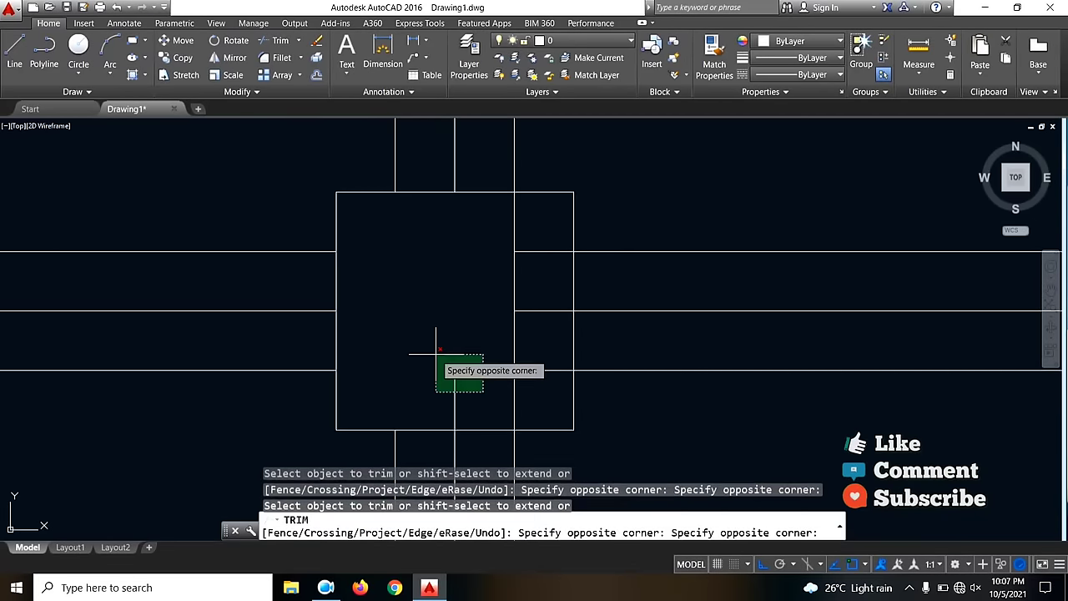
{"action": "left_click", "coordinate": [437, 354]}
{"action": "left_click", "coordinate": [543, 392]}
{"action": "left_click", "coordinate": [503, 353]}
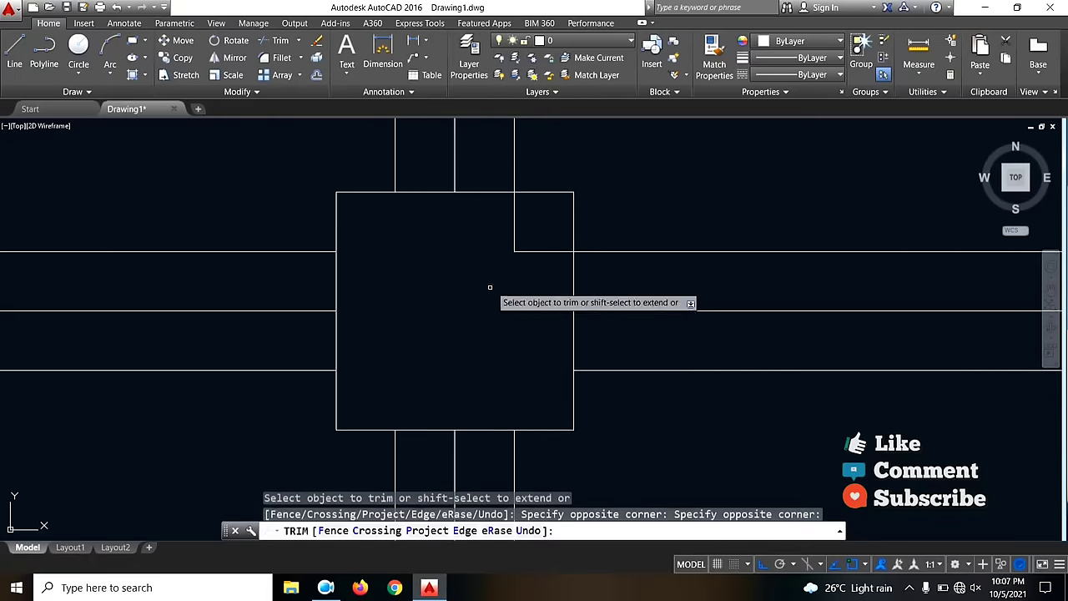
{"action": "left_click", "coordinate": [511, 248]}
{"action": "left_click", "coordinate": [428, 242]}
{"action": "scroll", "coordinate": [428, 243], "scroll_direction": "down", "scroll_amount": 3}
{"action": "scroll", "coordinate": [457, 255], "scroll_direction": "up", "scroll_amount": 5}
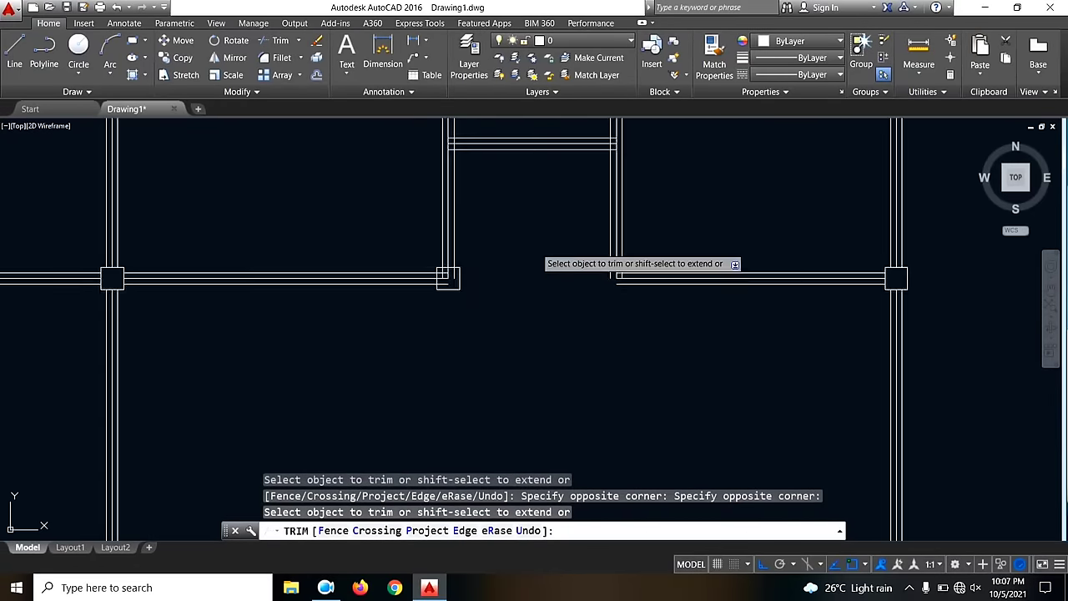
{"action": "scroll", "coordinate": [367, 317], "scroll_direction": "down", "scroll_amount": 3}
- Cut the last lower and side lines from inside the final column
{"action": "left_click", "coordinate": [367, 317]}
{"action": "left_click", "coordinate": [344, 283]}
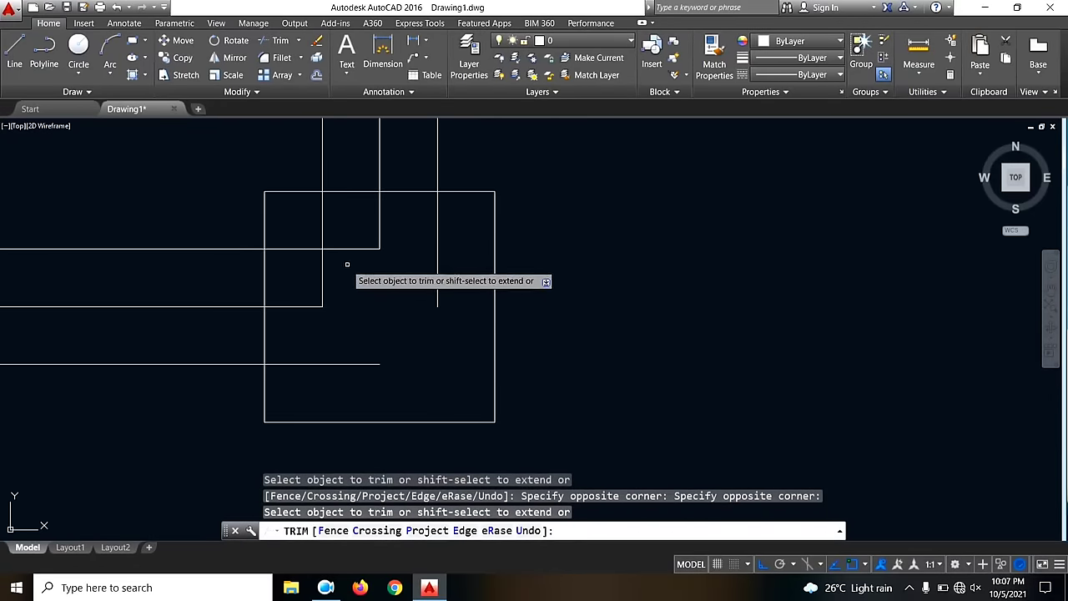
{"action": "left_click", "coordinate": [345, 267]}
{"action": "left_click", "coordinate": [307, 279]}
{"action": "left_click", "coordinate": [463, 370]}
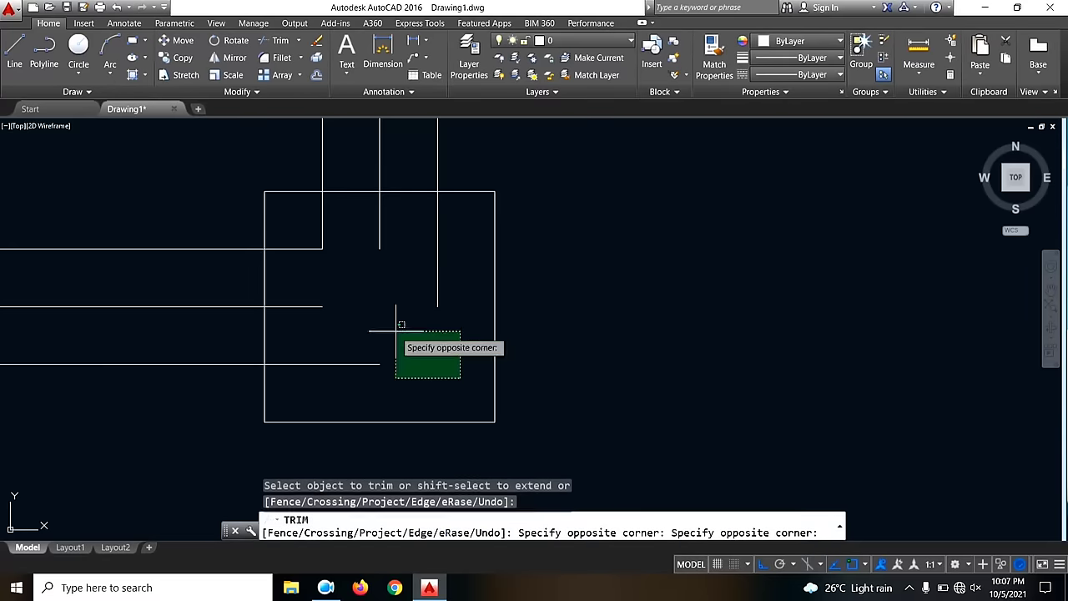
{"action": "left_click", "coordinate": [265, 232]}
{"action": "scroll", "coordinate": [473, 275], "scroll_direction": "down", "scroll_amount": 5}
{"action": "scroll", "coordinate": [455, 321], "scroll_direction": "down", "scroll_amount": 4}
- End the trim and zoom to where the inner wall meets the middle wall
{"action": "scroll", "coordinate": [484, 317], "scroll_direction": "up", "scroll_amount": 5}
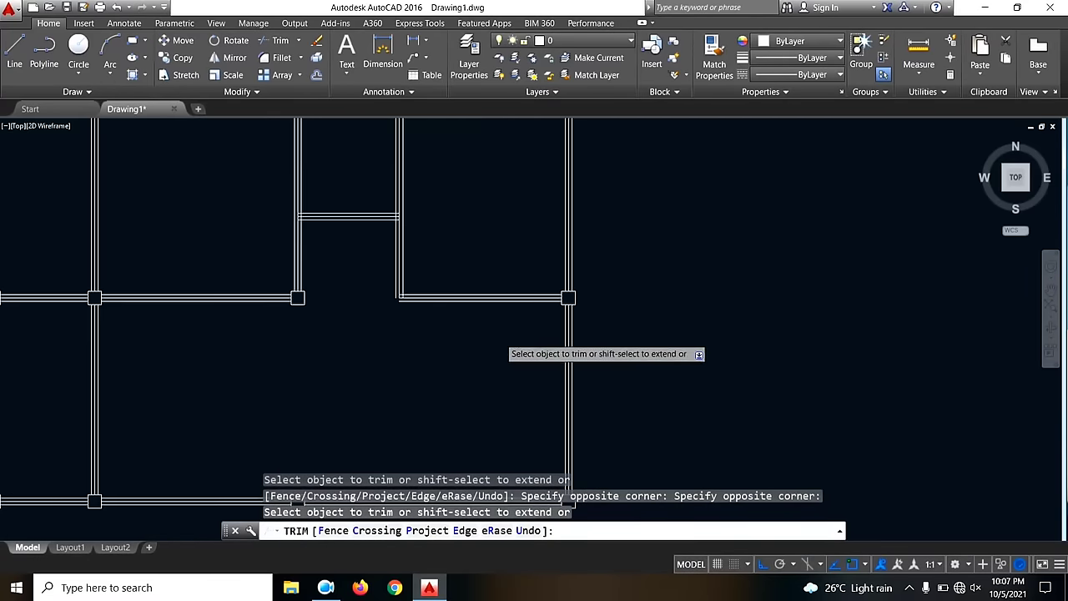
{"action": "key", "text": "Escape"}
{"action": "scroll", "coordinate": [409, 288], "scroll_direction": "up", "scroll_amount": 3}
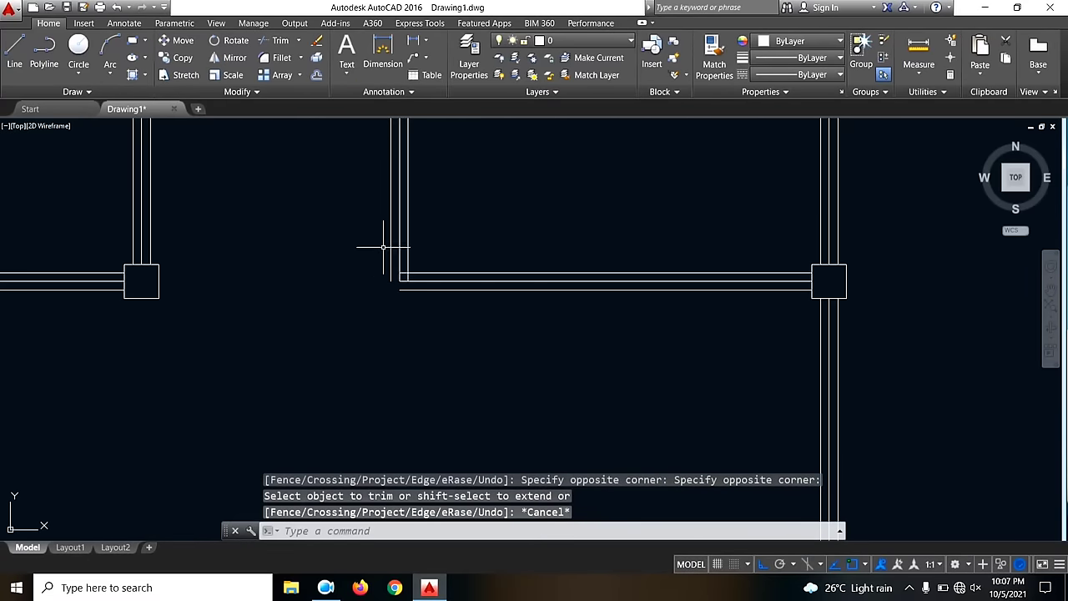
{"action": "scroll", "coordinate": [411, 279], "scroll_direction": "up", "scroll_amount": 3}
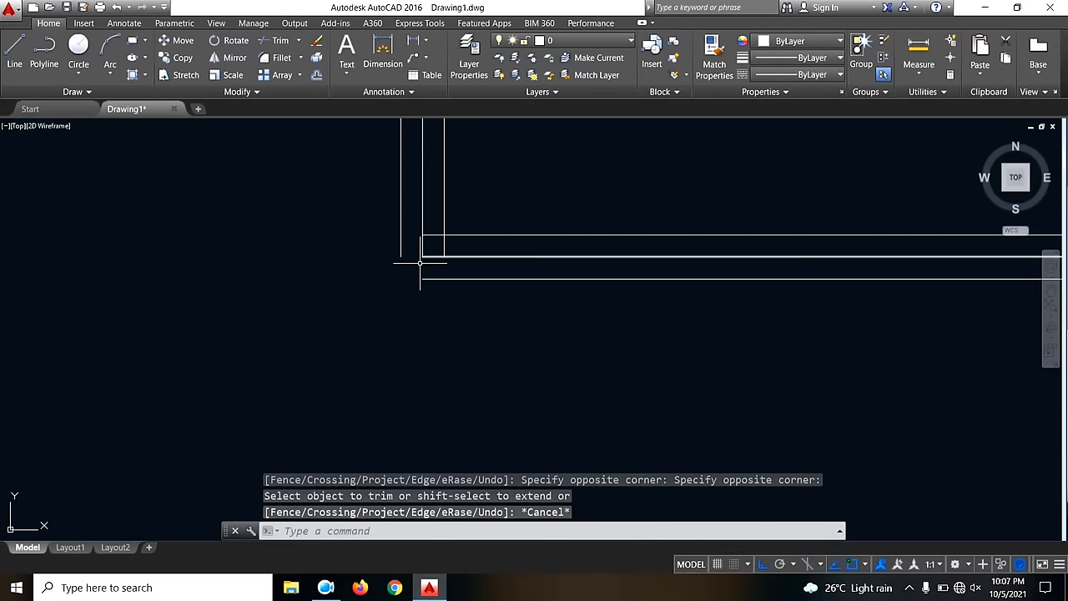
{"action": "scroll", "coordinate": [414, 278], "scroll_direction": "up", "scroll_amount": 3}
{"action": "scroll", "coordinate": [421, 296], "scroll_direction": "down", "scroll_amount": 3}
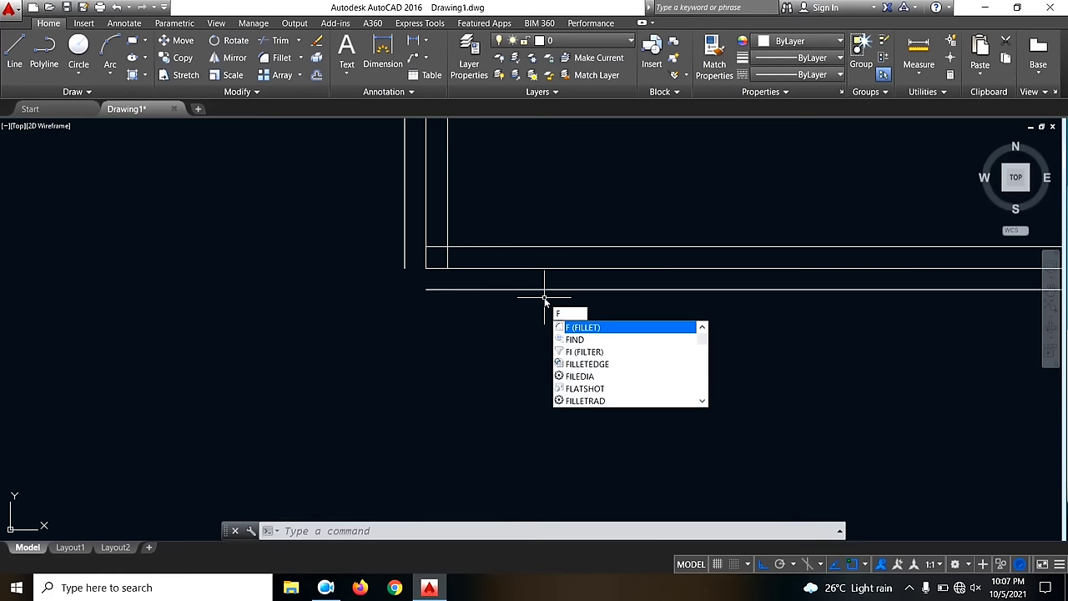
- Fillet the outer and then the inner wall line pairs into sharp zero-radius corners
{"action": "key", "text": "Return"}
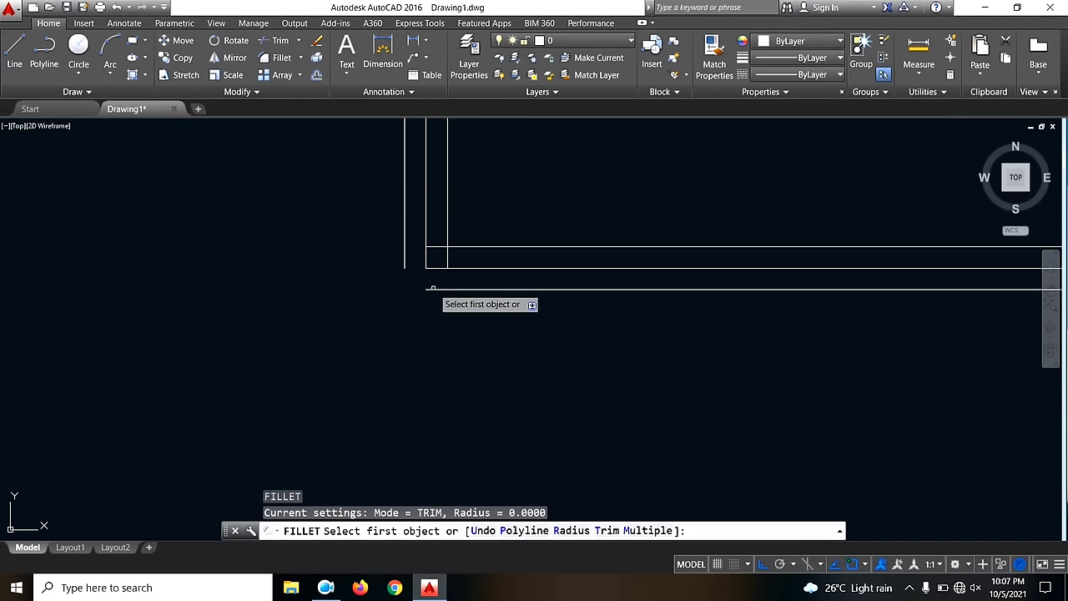
{"action": "left_click", "coordinate": [430, 289]}
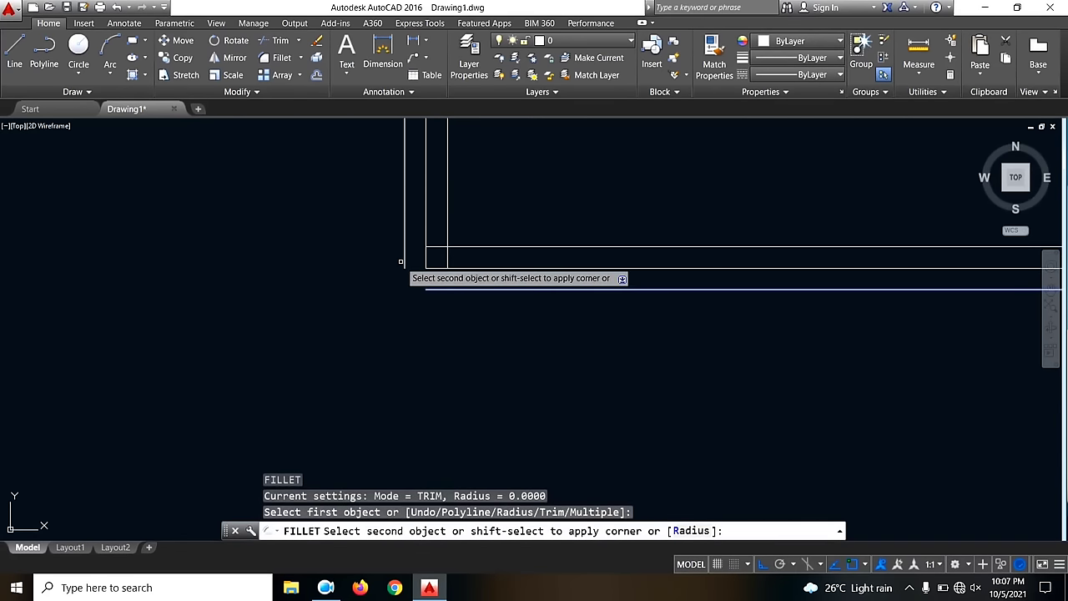
{"action": "left_click", "coordinate": [405, 261]}
{"action": "key", "text": "Return"}
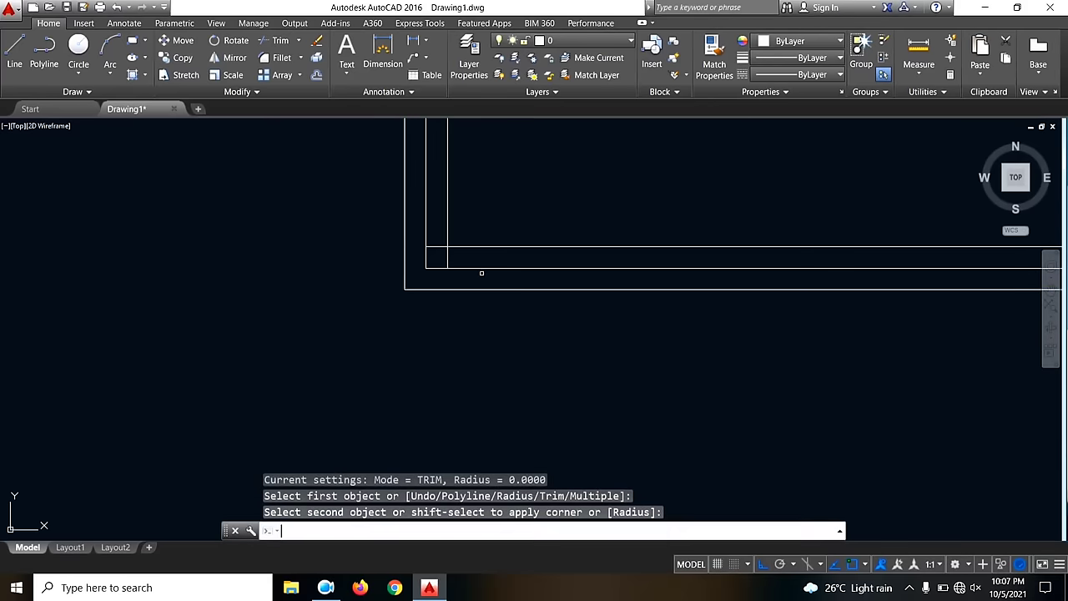
{"action": "left_click", "coordinate": [495, 247]}
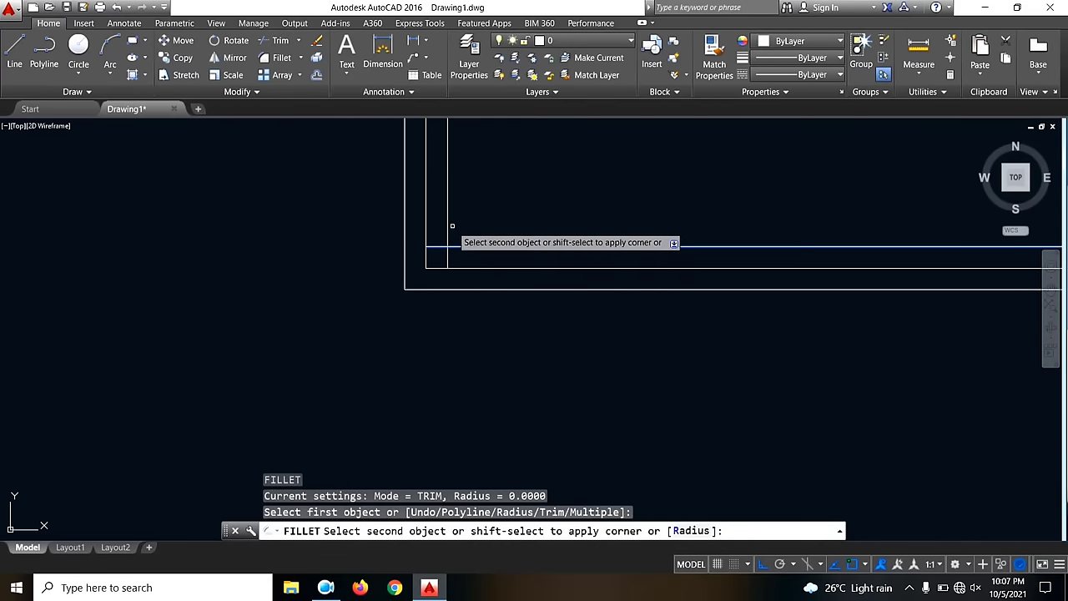
{"action": "left_click", "coordinate": [448, 219]}
- Pan and zoom across the upper rooms to inspect the wall junctions
{"action": "scroll", "coordinate": [461, 325], "scroll_direction": "down", "scroll_amount": 3}
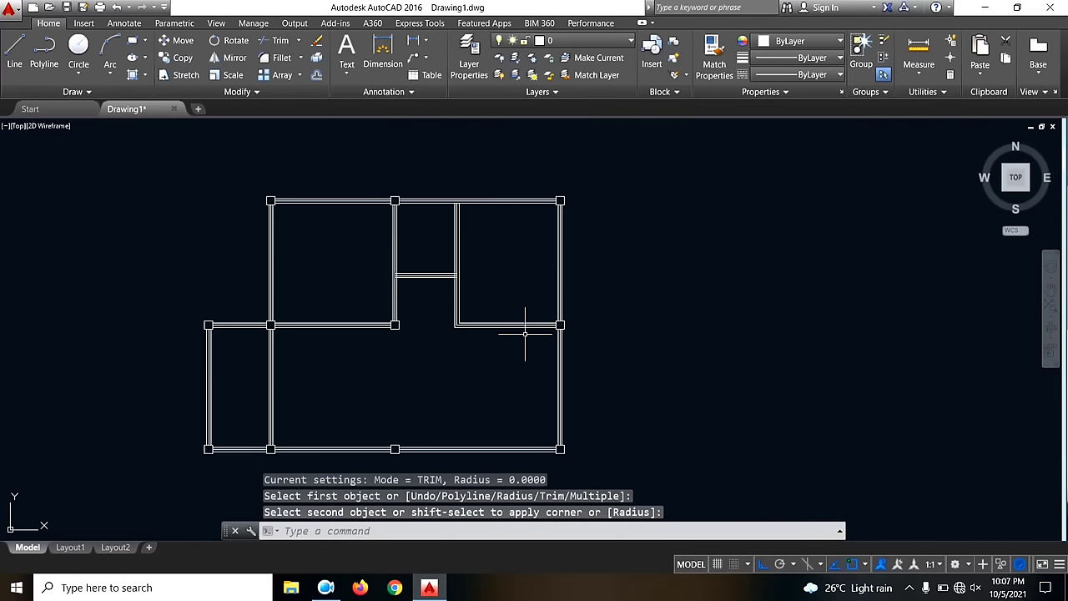
{"action": "scroll", "coordinate": [501, 332], "scroll_direction": "up", "scroll_amount": 4}
{"action": "mouse_move", "coordinate": [334, 326]}
{"action": "middle_mouse_down"}
{"action": "mouse_move", "coordinate": [510, 393]}
{"action": "mouse_move", "coordinate": [500, 445]}
{"action": "middle_mouse_up"}
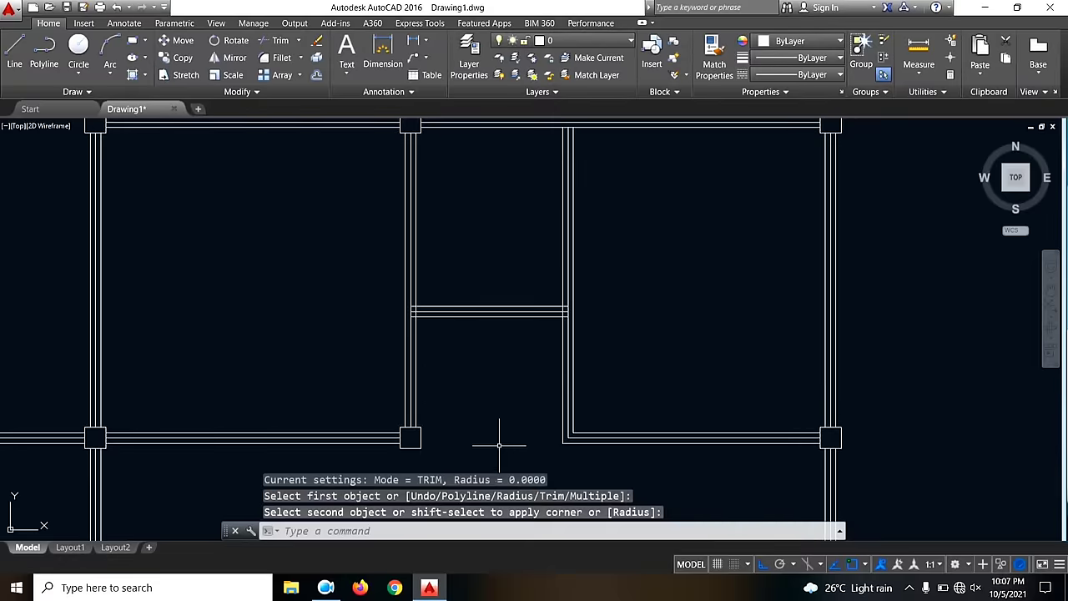
{"action": "scroll", "coordinate": [526, 284], "scroll_direction": "down", "scroll_amount": 4}
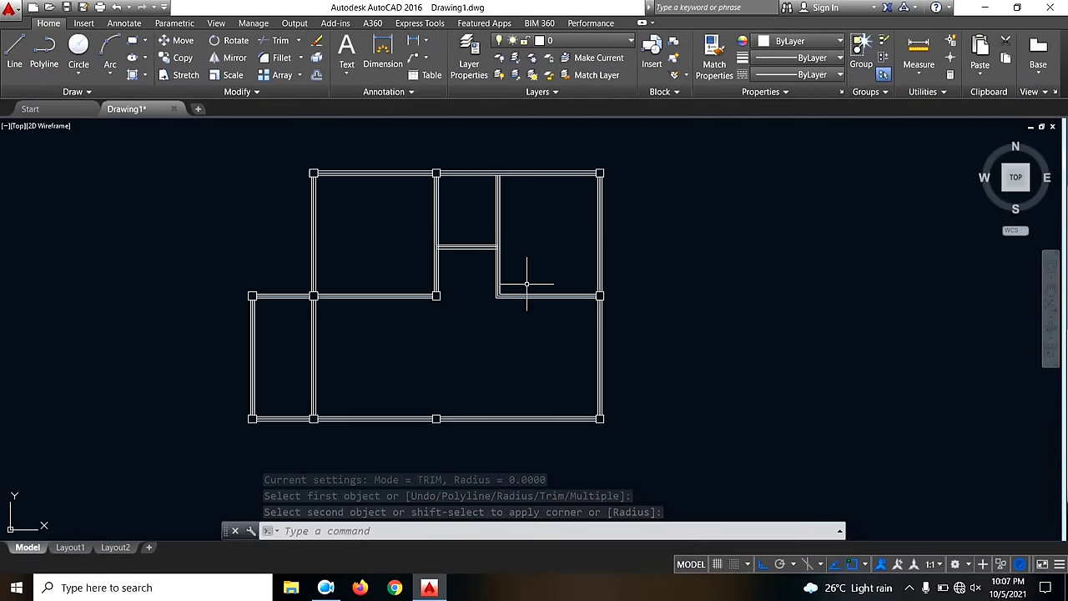
{"action": "mouse_move", "coordinate": [451, 263]}
{"action": "middle_mouse_down"}
{"action": "mouse_move", "coordinate": [527, 162]}
{"action": "mouse_move", "coordinate": [463, 265]}
{"action": "middle_mouse_up"}
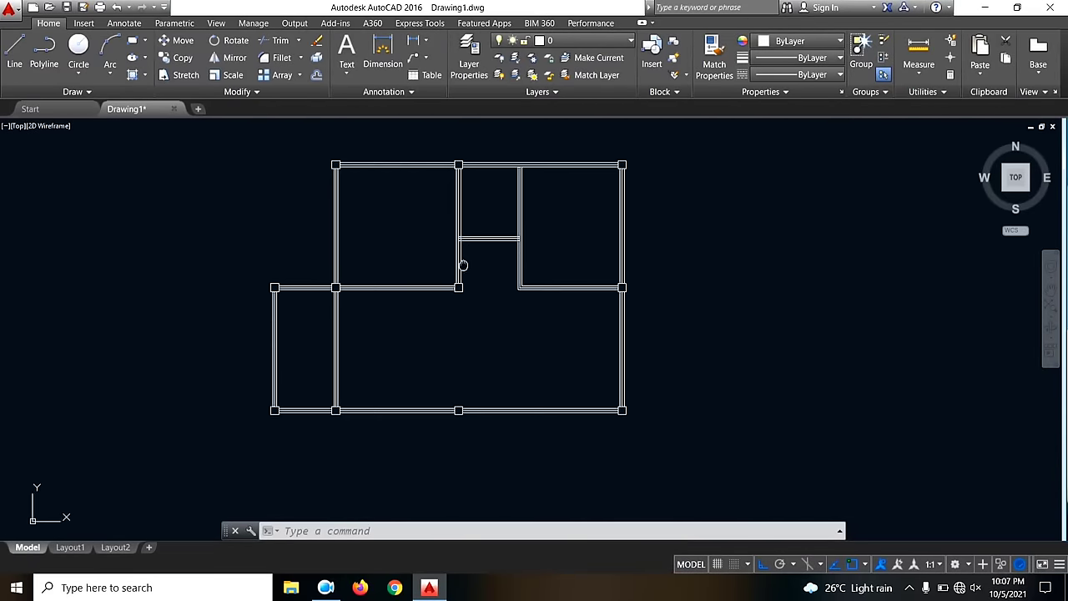
{"action": "scroll", "coordinate": [385, 304], "scroll_direction": "up", "scroll_amount": 4}
{"action": "scroll", "coordinate": [388, 298], "scroll_direction": "down", "scroll_amount": 4}
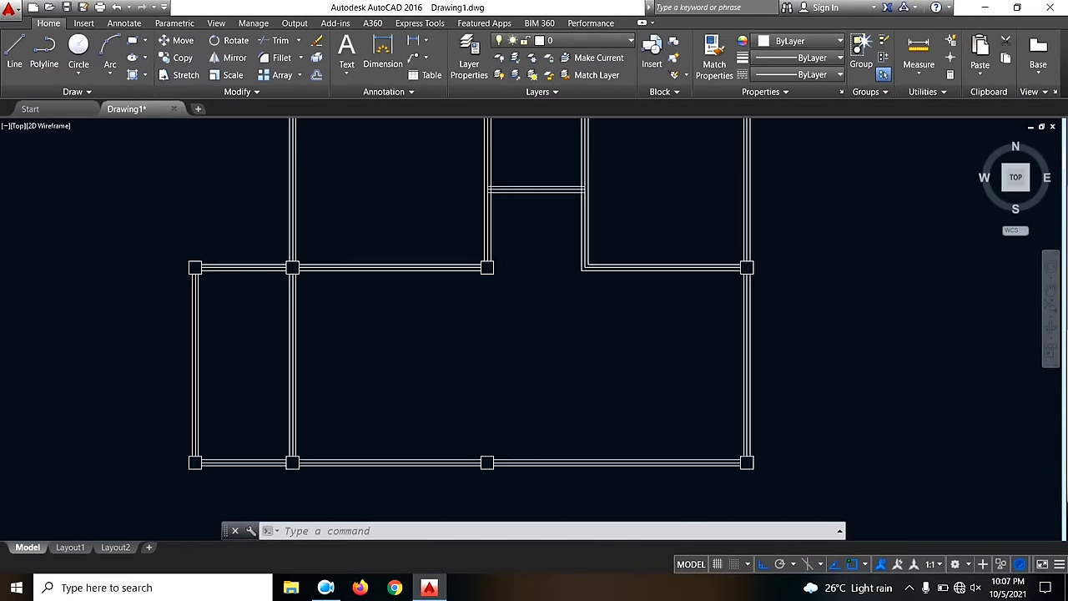
{"action": "scroll", "coordinate": [330, 128], "scroll_direction": "up", "scroll_amount": 8}
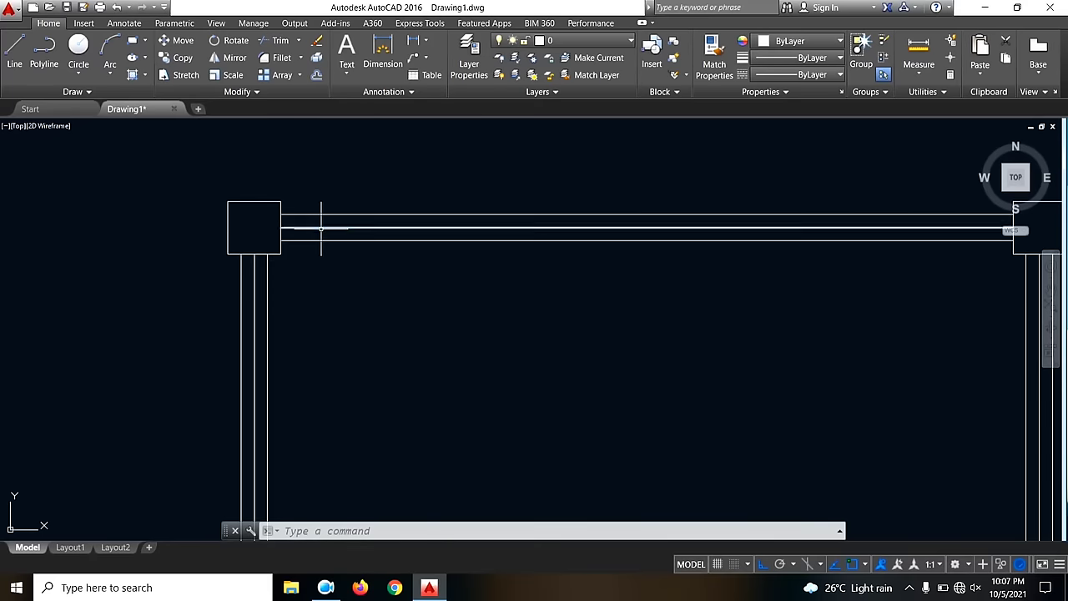
- Erase eight wall middle lines, including the top and right walls' centre lines
{"action": "left_click", "coordinate": [310, 227]}
{"action": "left_click", "coordinate": [251, 275]}
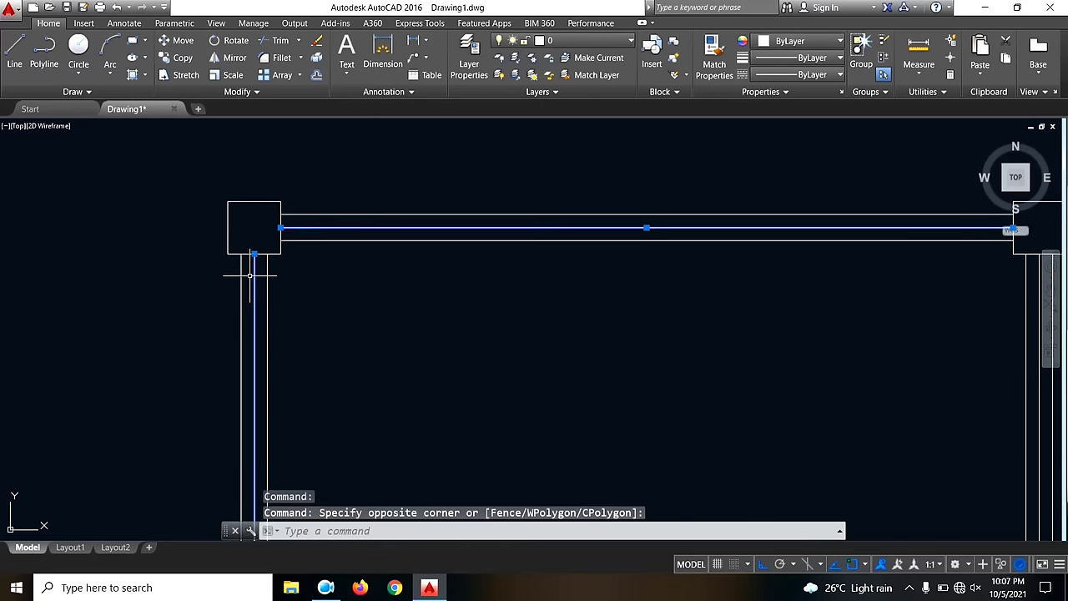
{"action": "scroll", "coordinate": [484, 282], "scroll_direction": "down", "scroll_amount": 4}
{"action": "scroll", "coordinate": [468, 258], "scroll_direction": "up", "scroll_amount": 6}
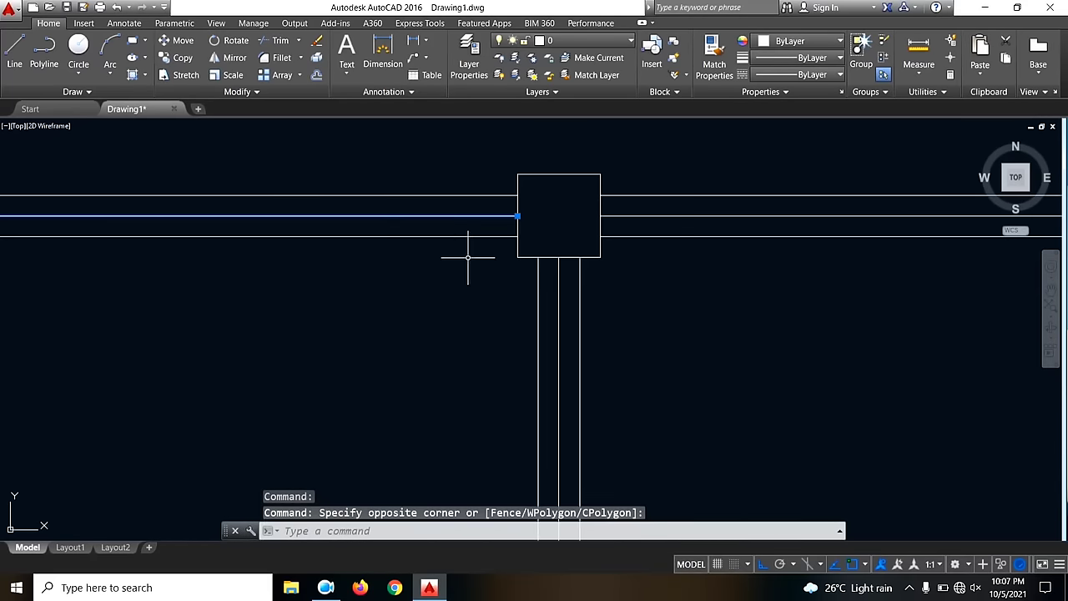
{"action": "left_click", "coordinate": [558, 293]}
{"action": "scroll", "coordinate": [399, 167], "scroll_direction": "down", "scroll_amount": 5}
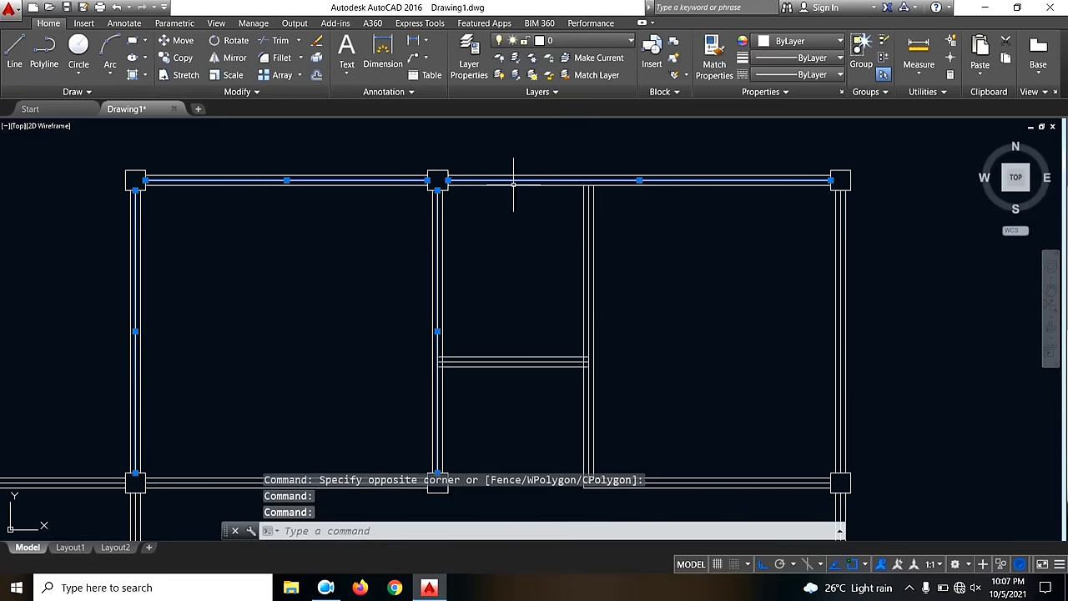
{"action": "left_click", "coordinate": [842, 200]}
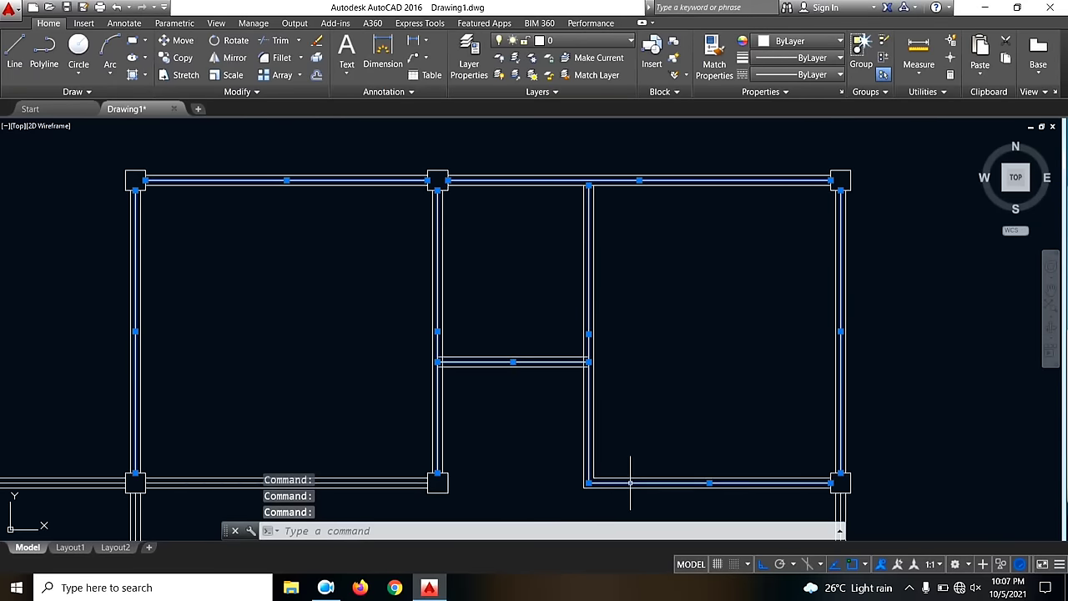
{"action": "key", "text": "Delete"}
- Erase the middle lines of the bottom wall, the inner vertical wall and the lower left walls
{"action": "scroll", "coordinate": [572, 214], "scroll_direction": "down", "scroll_amount": 3}
{"action": "scroll", "coordinate": [649, 358], "scroll_direction": "up", "scroll_amount": 6}
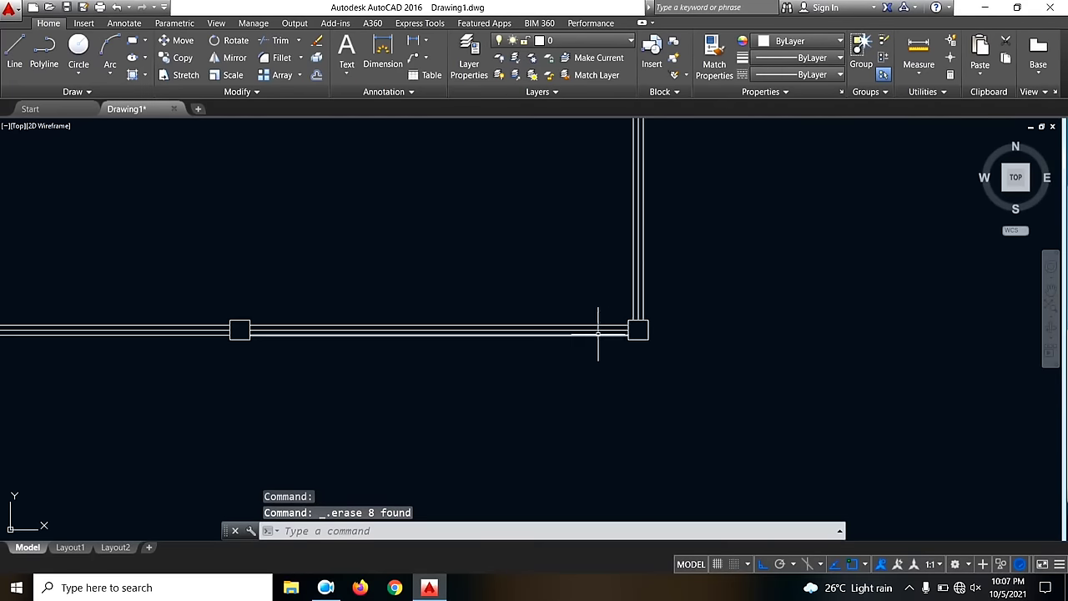
{"action": "left_click", "coordinate": [591, 331]}
{"action": "left_click", "coordinate": [637, 295]}
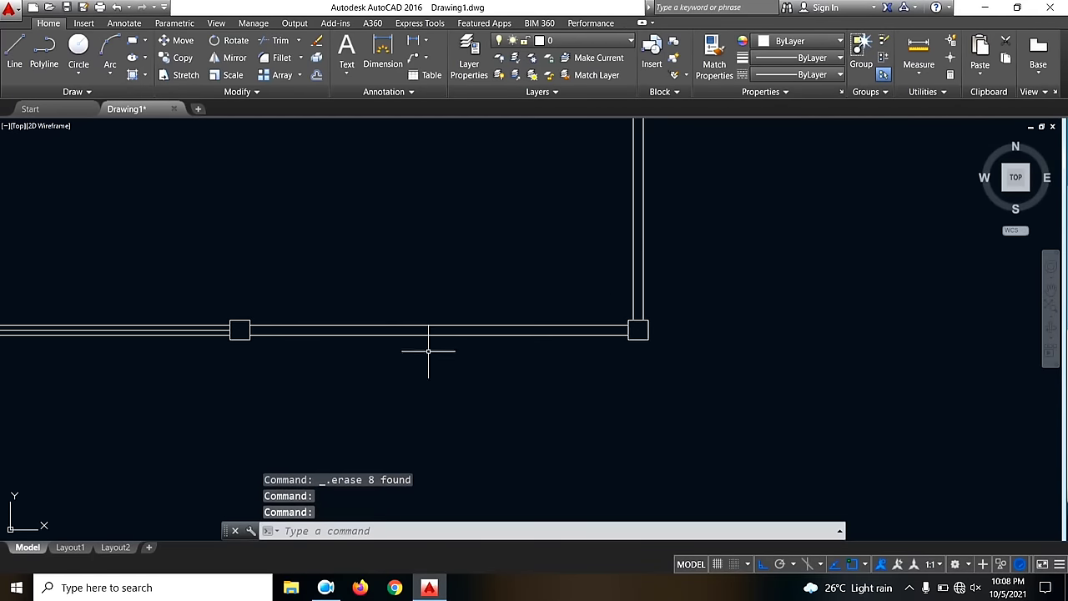
{"action": "key", "text": "Delete"}
{"action": "middle_click_drag", "start_coordinate": [316, 359], "coordinate": [666, 367]}
{"action": "left_click", "coordinate": [468, 338]}
{"action": "key", "text": "Delete"}
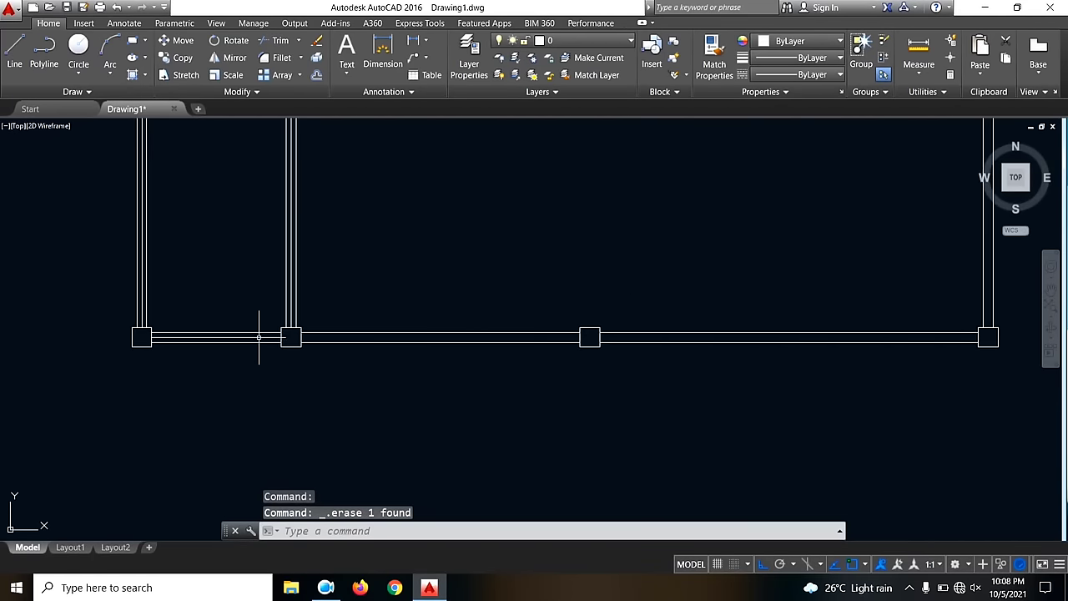
{"action": "left_click", "coordinate": [254, 339]}
{"action": "left_click", "coordinate": [255, 311]}
{"action": "key", "text": "Delete"}
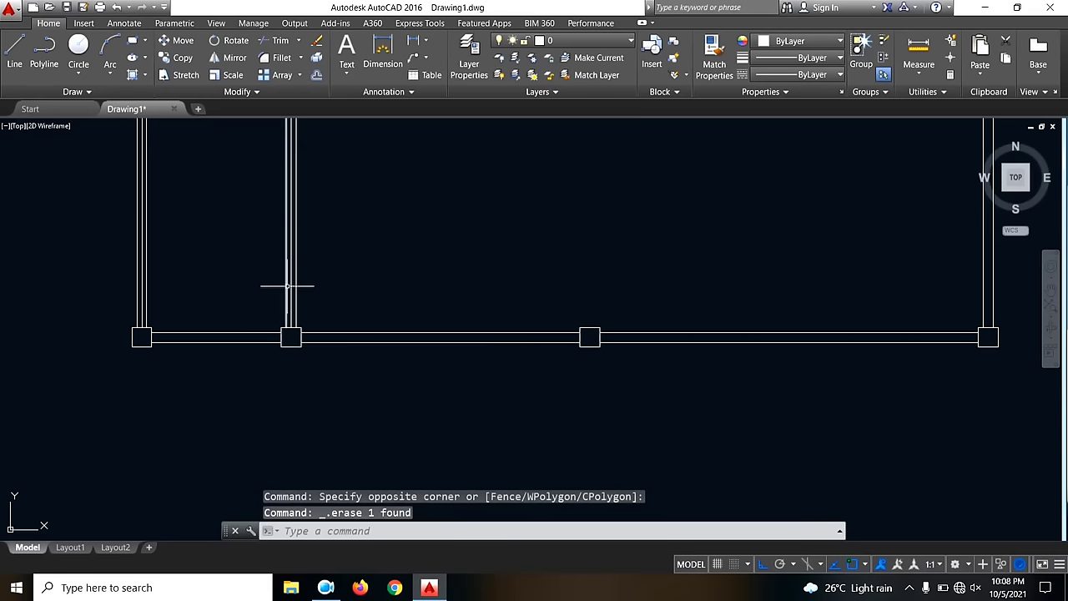
{"action": "left_click", "coordinate": [292, 275]}
{"action": "key", "text": "Delete"}
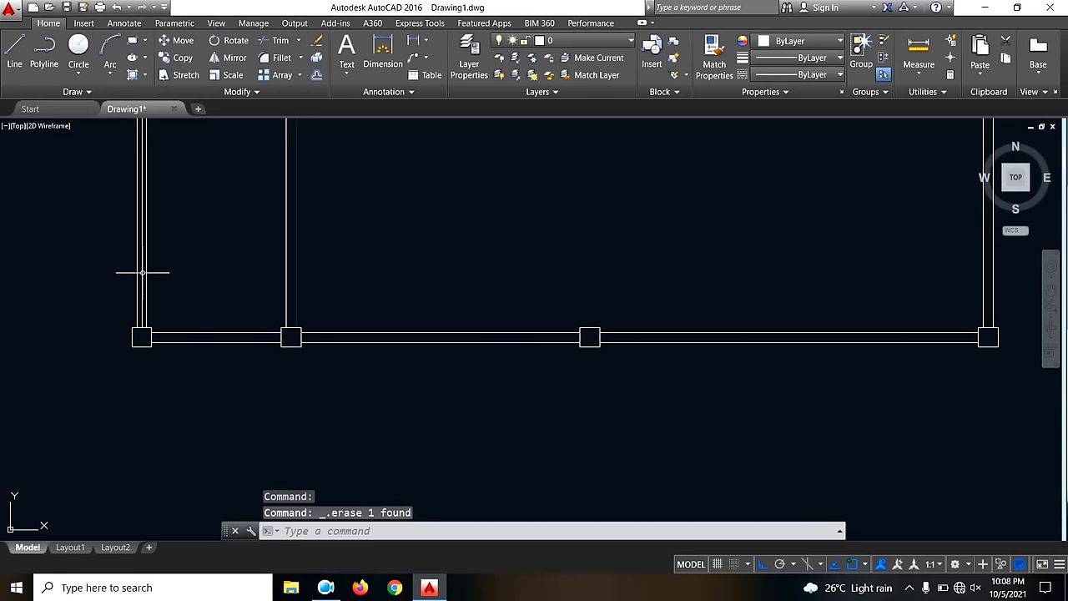
- Erase the remaining middle line of the right wall
{"action": "left_click", "coordinate": [143, 266]}
{"action": "left_click", "coordinate": [144, 259]}
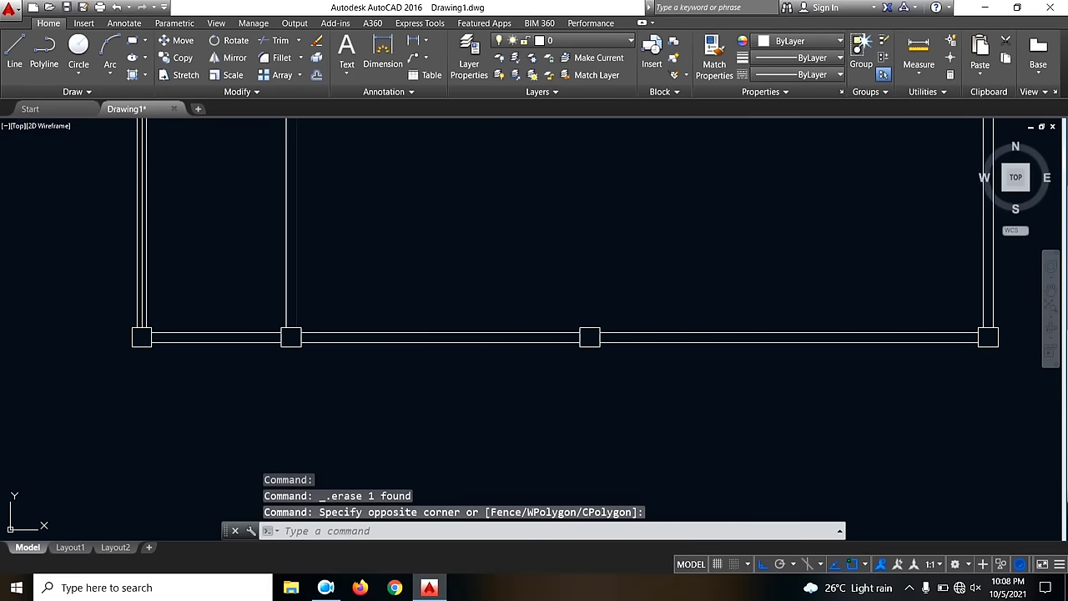
{"action": "scroll", "coordinate": [251, 359], "scroll_direction": "down", "scroll_amount": 5}
{"action": "scroll", "coordinate": [251, 301], "scroll_direction": "up", "scroll_amount": 8}
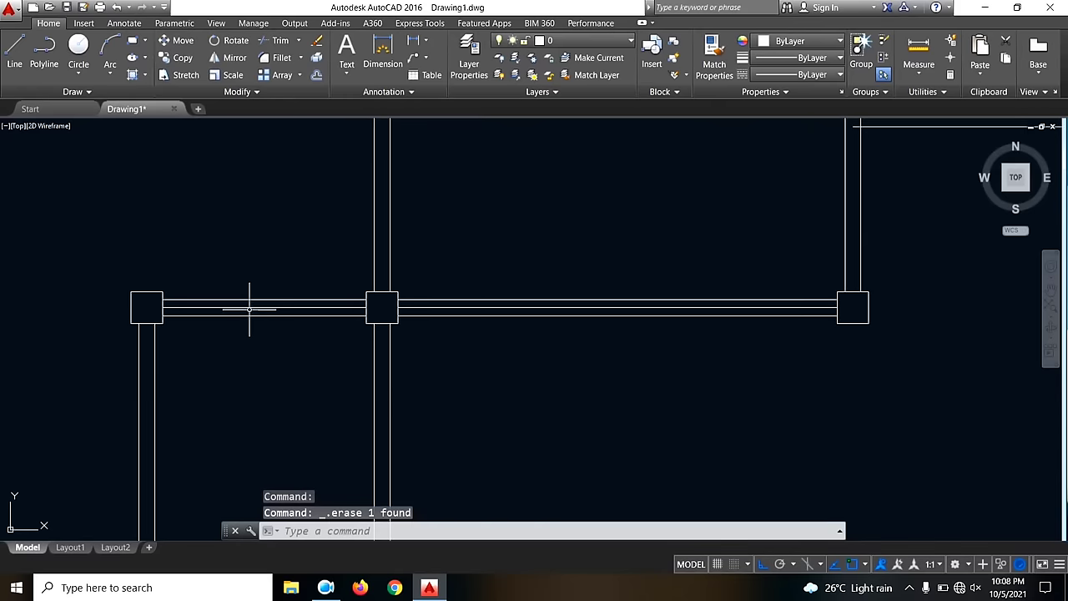
{"action": "left_click", "coordinate": [251, 305]}
{"action": "left_click", "coordinate": [477, 306]}
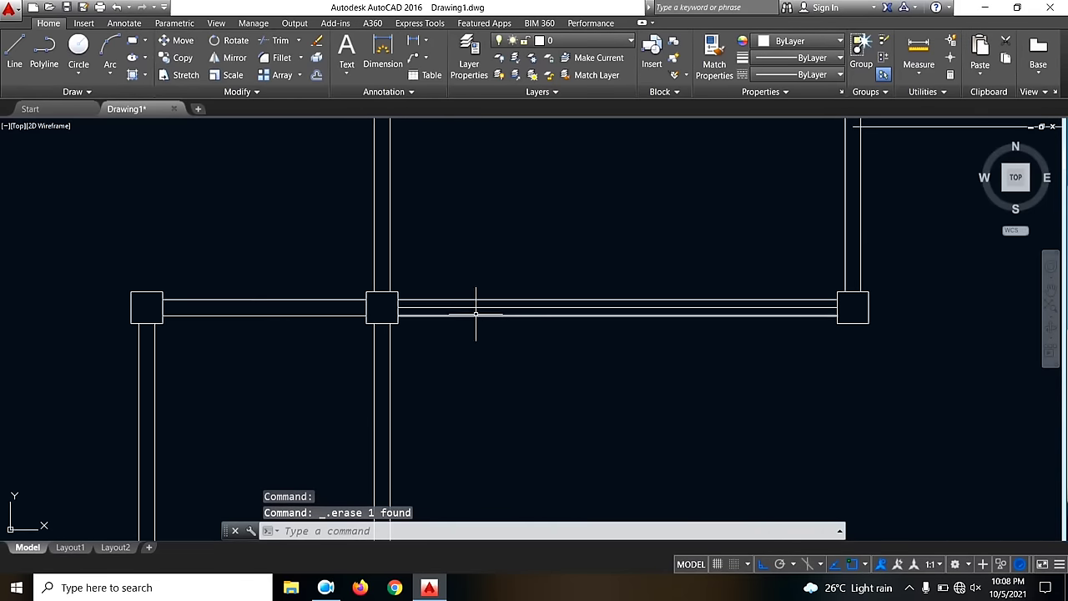
{"action": "left_click", "coordinate": [468, 307]}
{"action": "key", "text": "Delete"}
{"action": "scroll", "coordinate": [468, 307], "scroll_direction": "down", "scroll_amount": 5}
{"action": "scroll", "coordinate": [412, 289], "scroll_direction": "down", "scroll_amount": 2}
{"action": "middle_click_drag", "start_coordinate": [412, 288], "coordinate": [375, 245]}
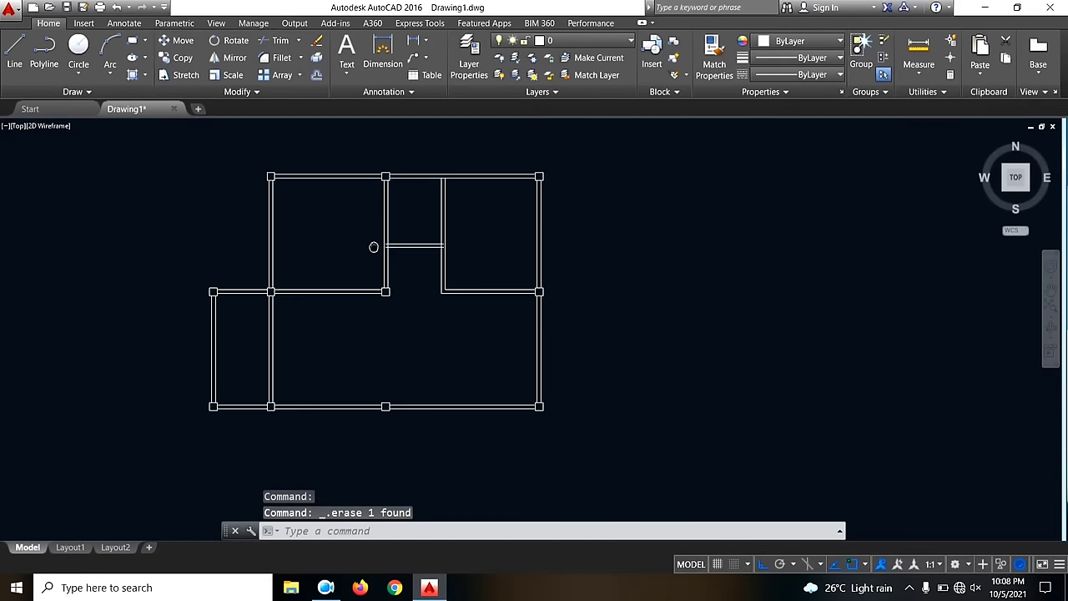
{"action": "scroll", "coordinate": [418, 232], "scroll_direction": "up", "scroll_amount": 8}
- Trim the partition wall's overhanging left and right line ends with TR, using all objects as edges
{"action": "scroll", "coordinate": [402, 223], "scroll_direction": "down", "scroll_amount": 2}
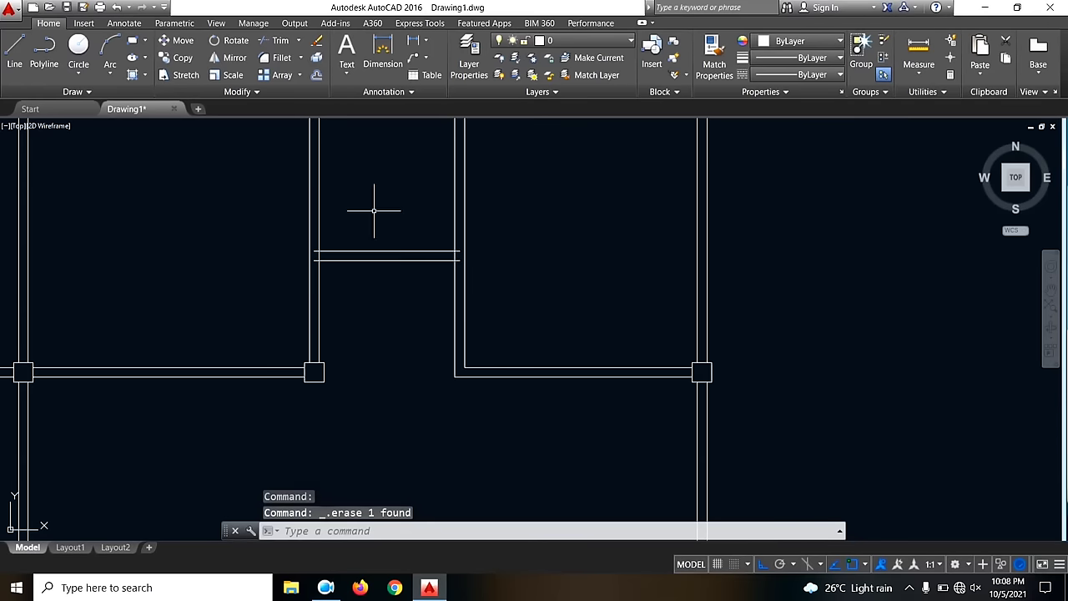
{"action": "type", "text": "tr"}
{"action": "key", "text": "Return"}
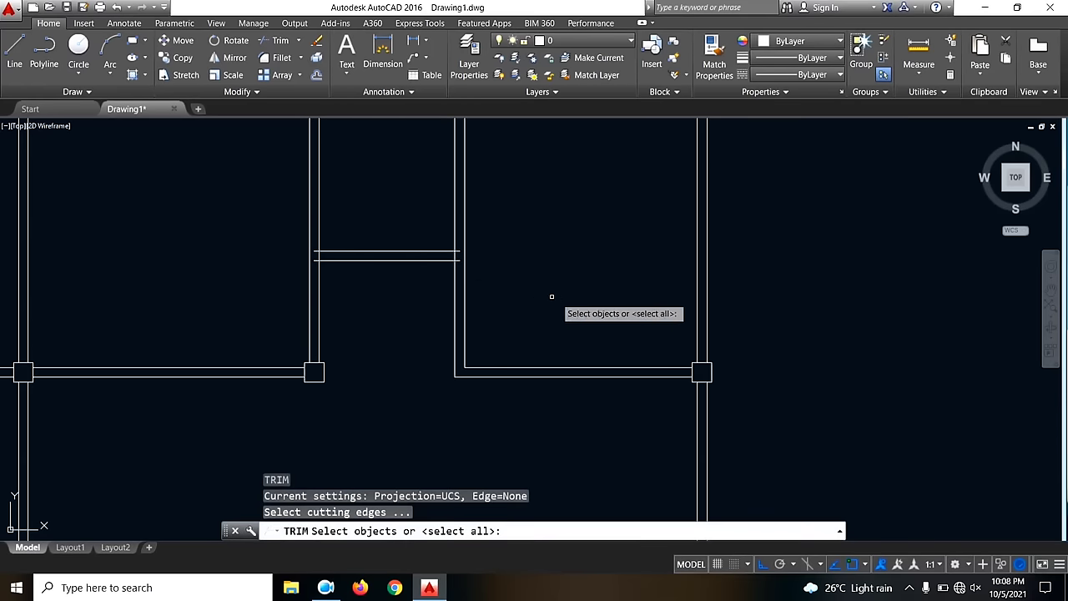
{"action": "key", "text": "Return"}
{"action": "scroll", "coordinate": [309, 257], "scroll_direction": "up", "scroll_amount": 4}
{"action": "left_click", "coordinate": [282, 256]}
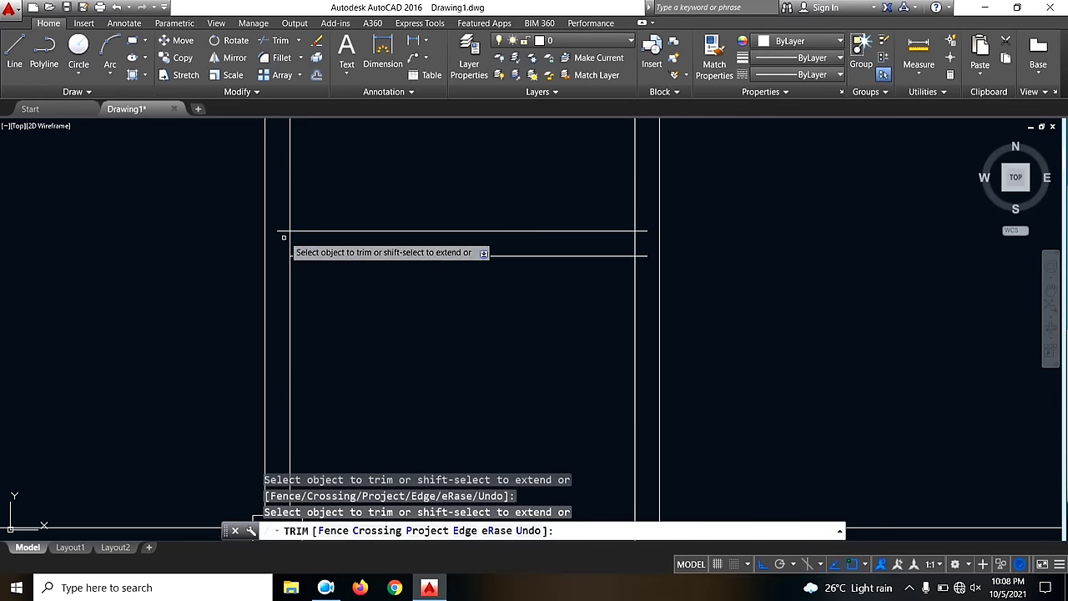
{"action": "left_click", "coordinate": [283, 232]}
{"action": "left_click", "coordinate": [643, 255]}
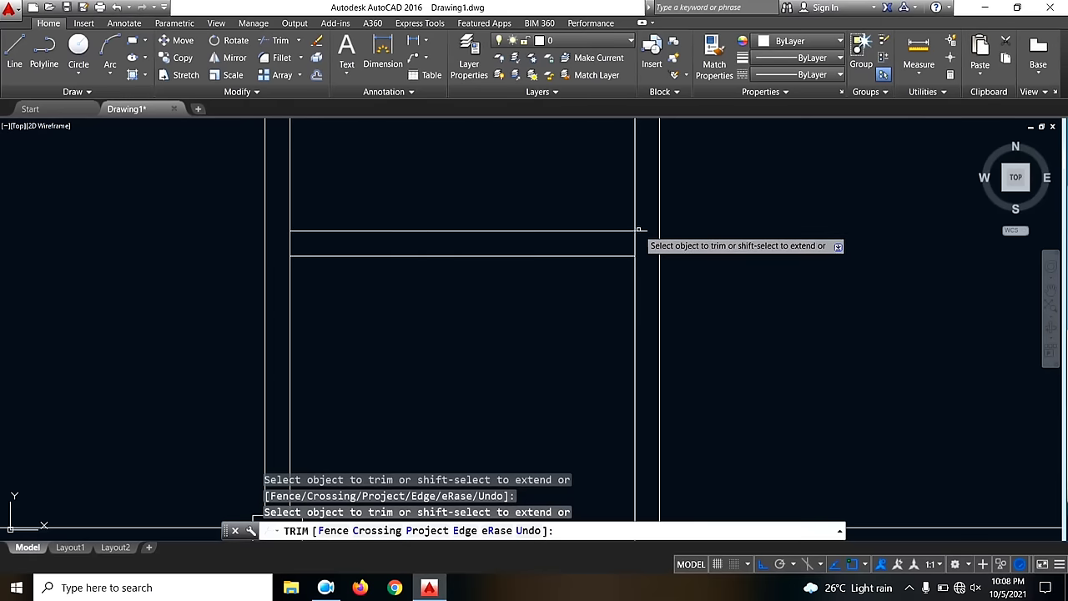
{"action": "scroll", "coordinate": [618, 246], "scroll_direction": "down", "scroll_amount": 10}
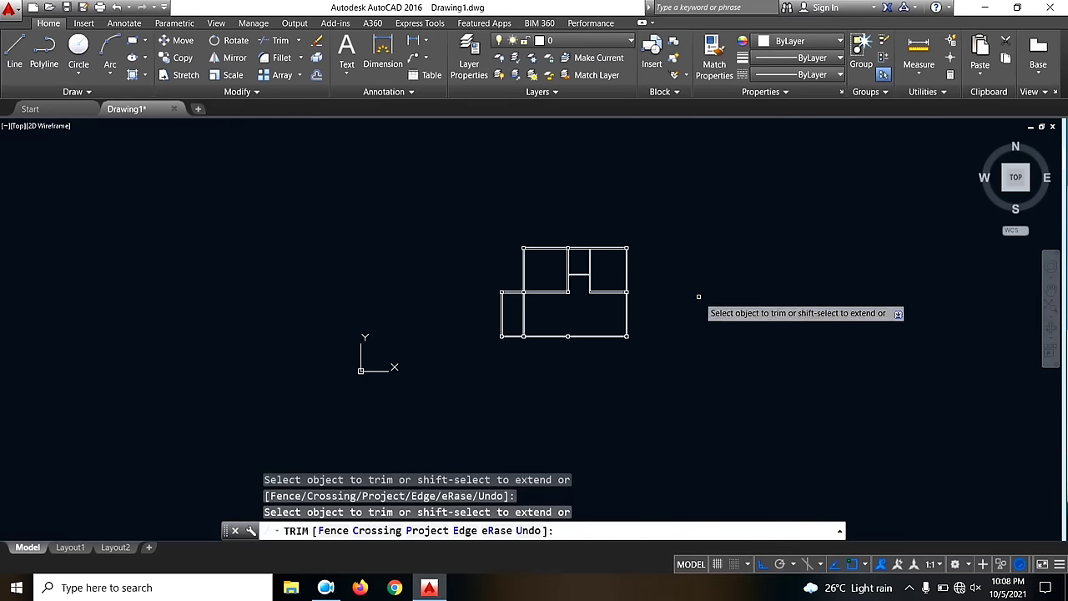
{"action": "key", "text": "Escape"}
{"action": "scroll", "coordinate": [651, 329], "scroll_direction": "up", "scroll_amount": 4}
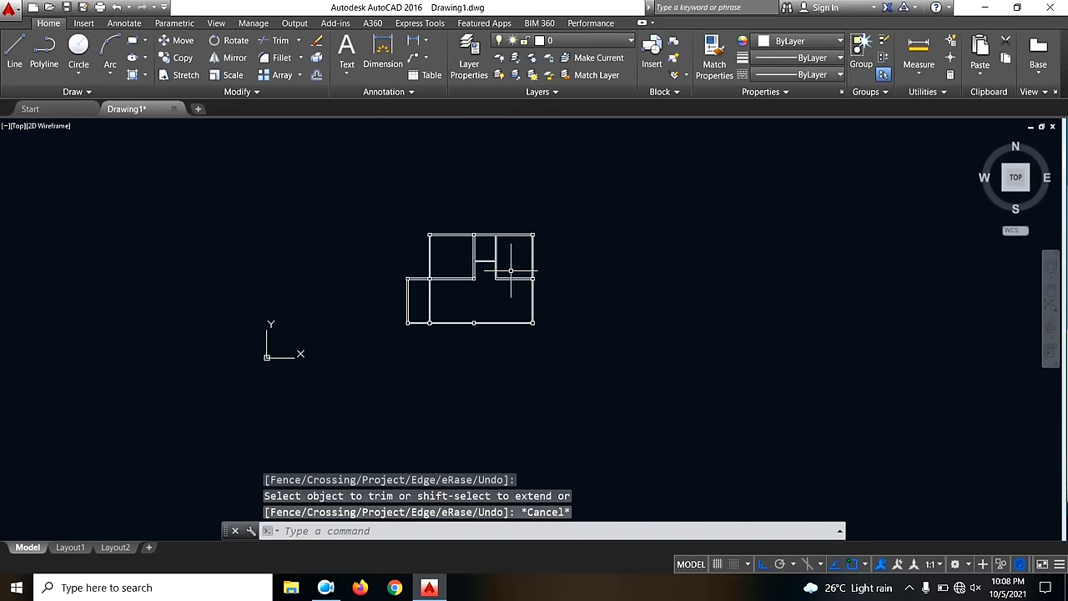
{"action": "scroll", "coordinate": [459, 224], "scroll_direction": "down", "scroll_amount": 2}
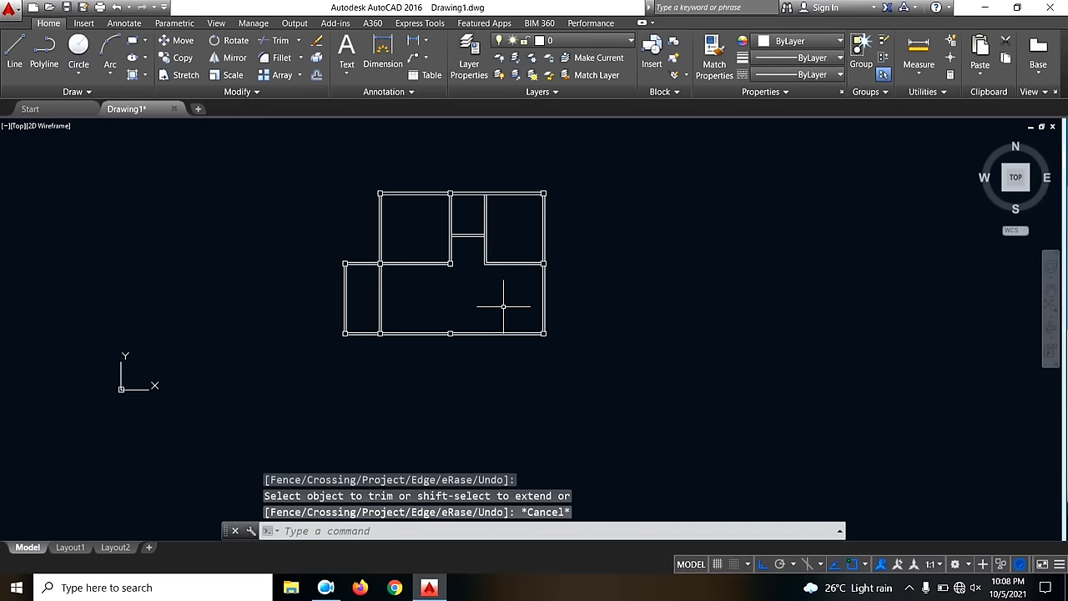
{"action": "middle_click_drag", "start_coordinate": [599, 239], "coordinate": [525, 275]}
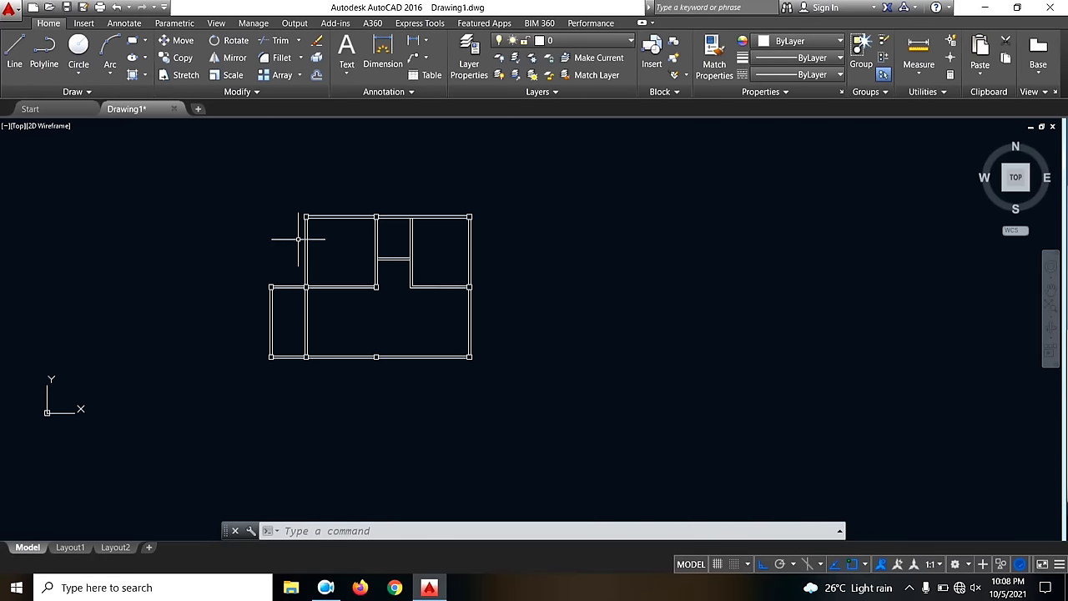
{"action": "scroll", "coordinate": [325, 242], "scroll_direction": "up", "scroll_amount": 2}
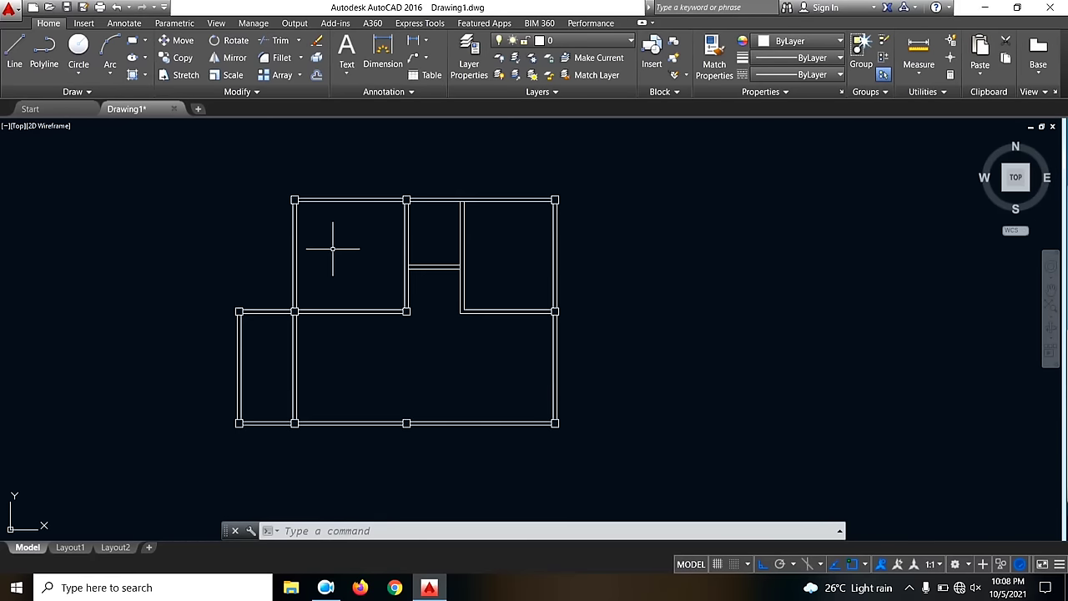
- Complete the jamb rectangle with line segments of 100, 50 and 100
{"action": "left_click", "coordinate": [14, 63]}
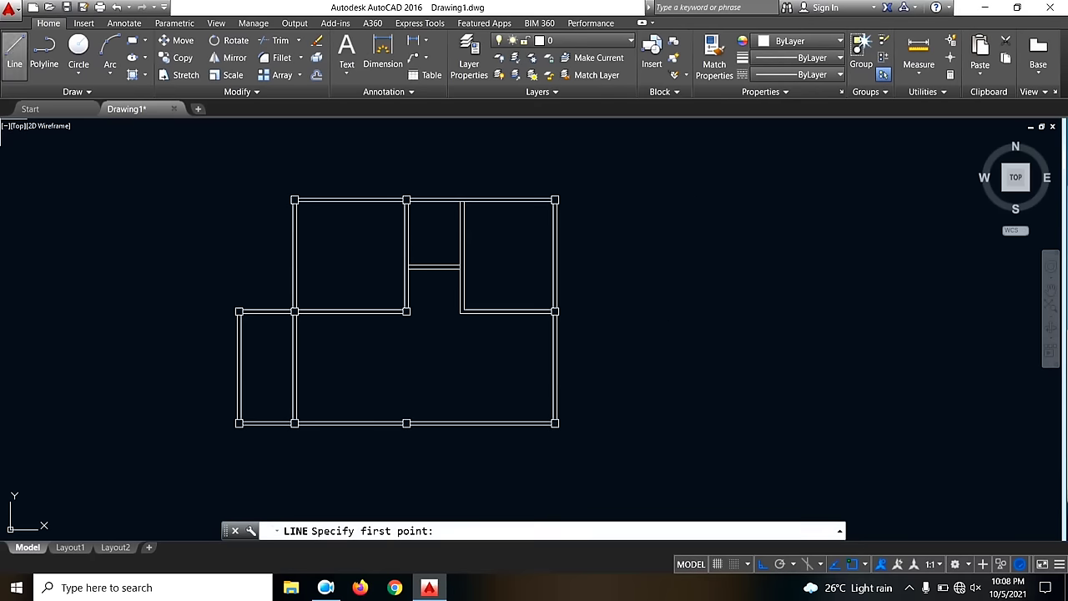
{"action": "scroll", "coordinate": [543, 247], "scroll_direction": "up", "scroll_amount": 3}
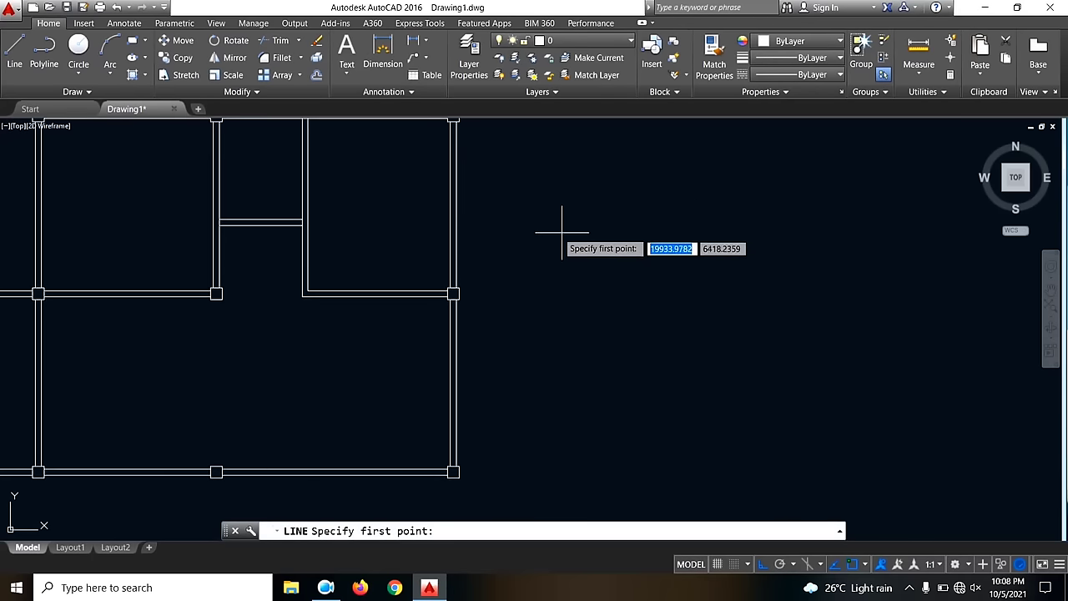
{"action": "scroll", "coordinate": [555, 227], "scroll_direction": "up", "scroll_amount": 3}
{"action": "left_click", "coordinate": [541, 251]}
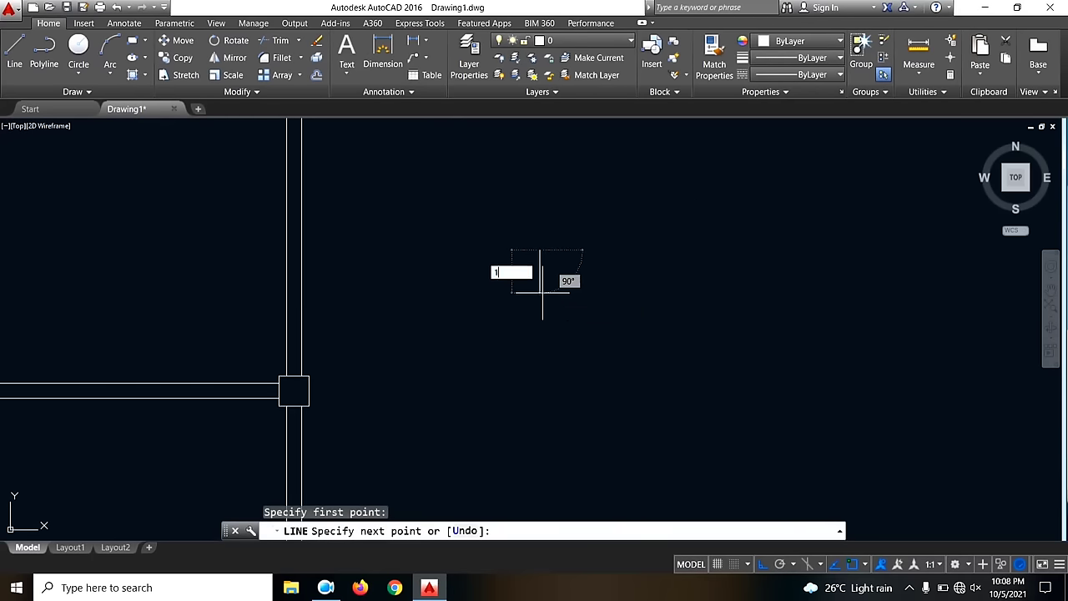
{"action": "type", "text": "100"}
{"action": "key", "text": "Return"}
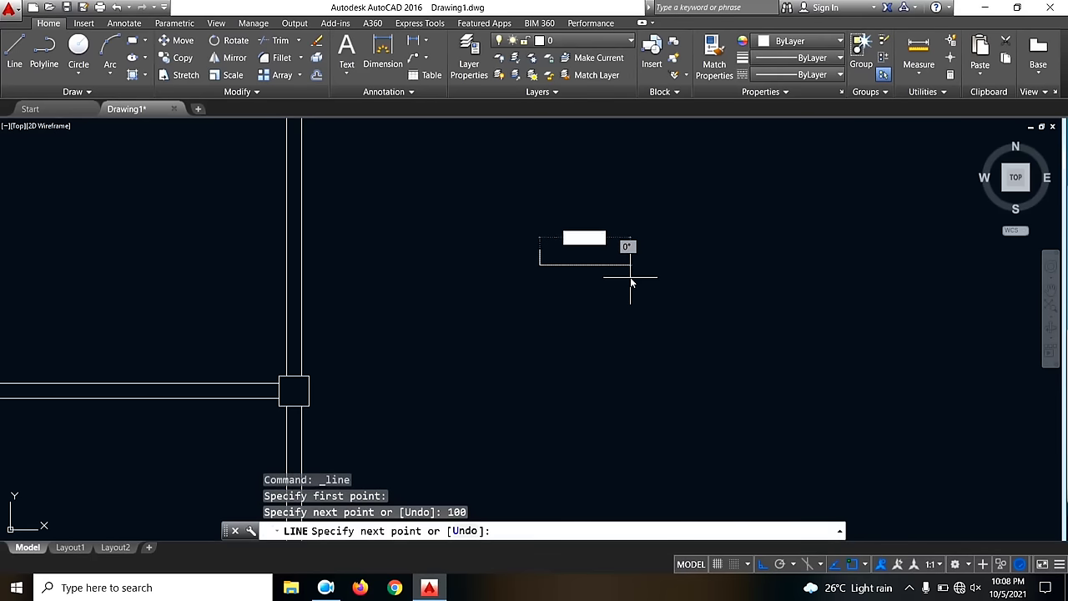
{"action": "type", "text": "50"}
{"action": "key", "text": "Return"}
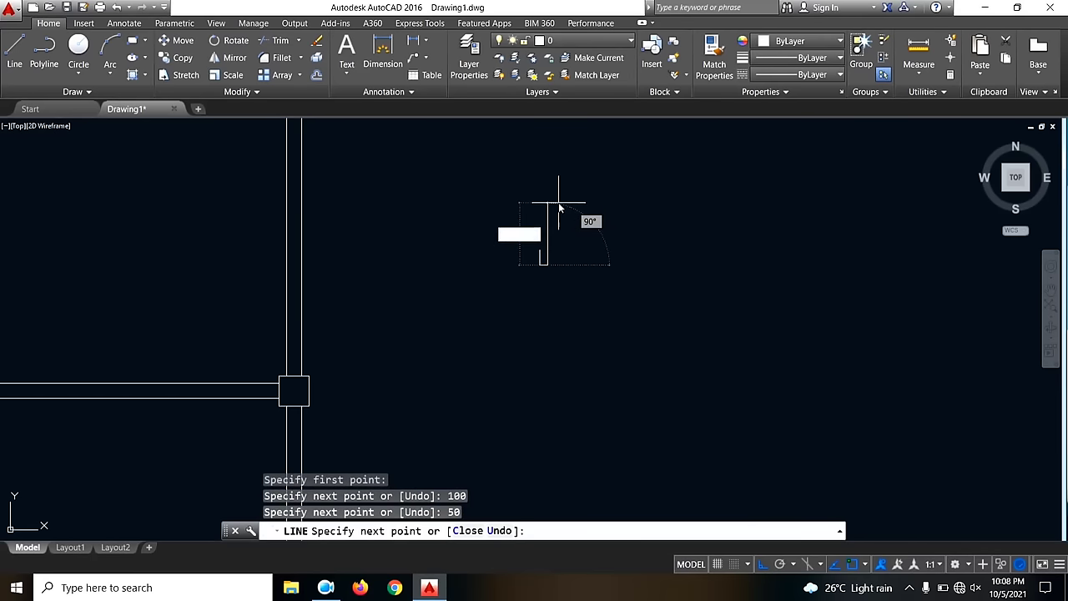
{"action": "type", "text": "100"}
{"action": "key", "text": "Return"}
{"action": "scroll", "coordinate": [548, 238], "scroll_direction": "up", "scroll_amount": 2}
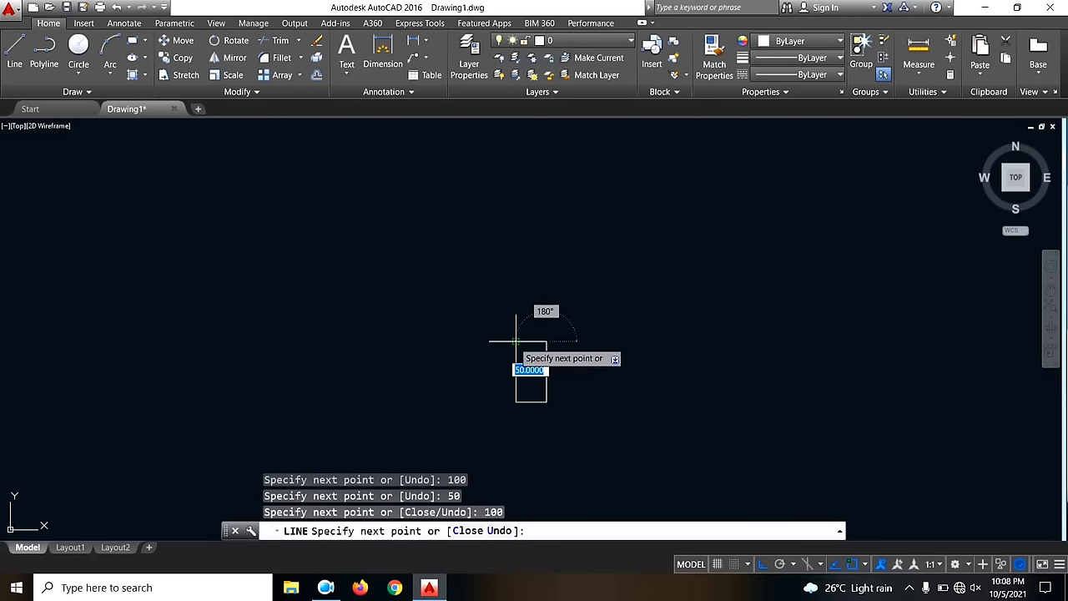
{"action": "scroll", "coordinate": [516, 273], "scroll_direction": "down", "scroll_amount": 4}
{"action": "key", "text": "Escape"}
- Draw a 1000-unit door line starting from the jamb's corner
{"action": "key", "text": "Return"}
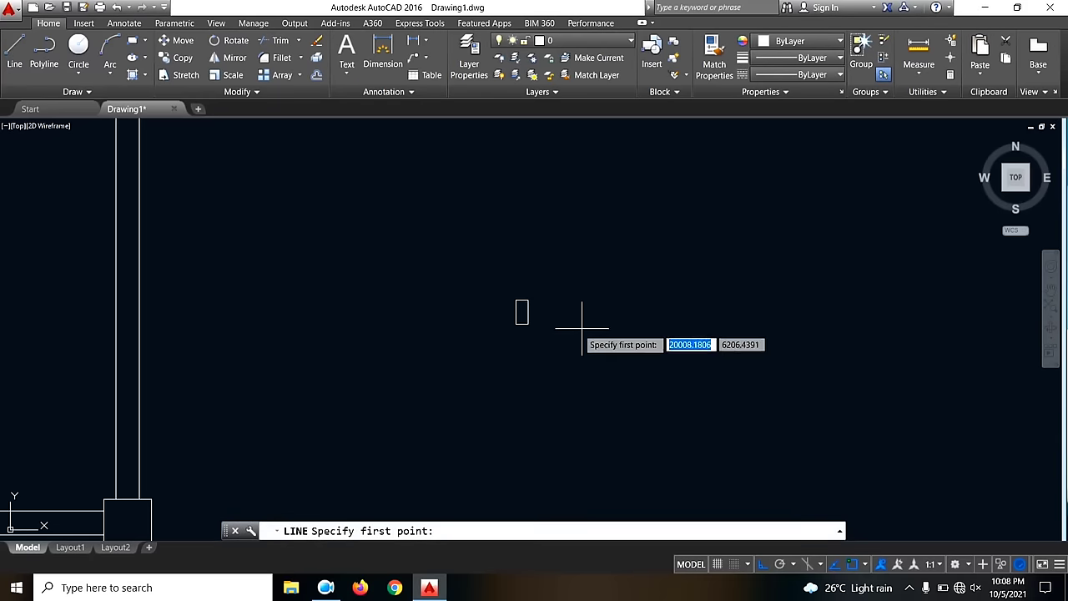
{"action": "left_click", "coordinate": [531, 301]}
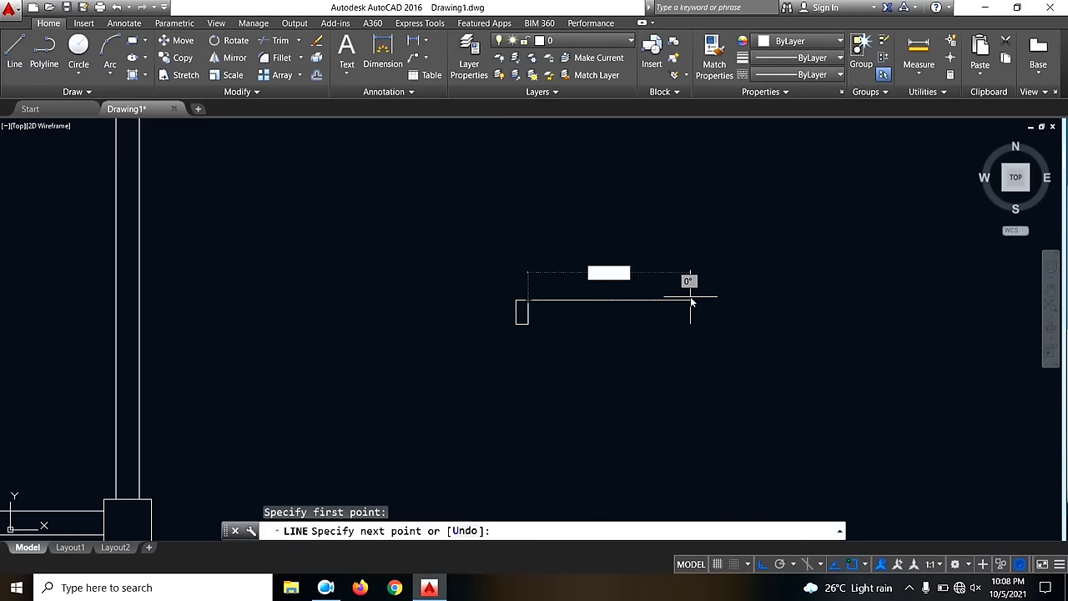
{"action": "key", "text": "Return"}
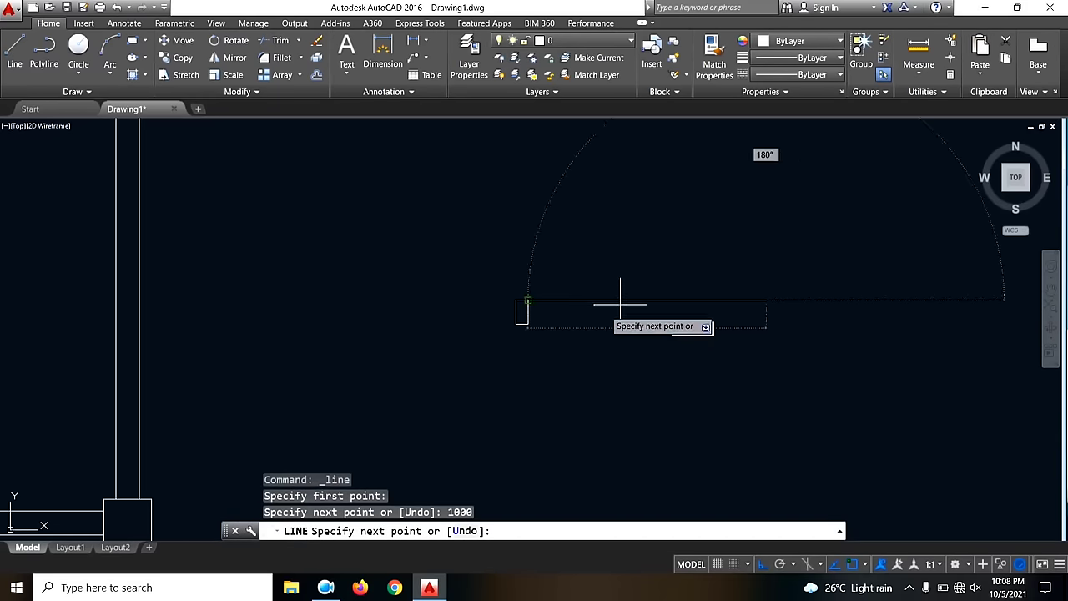
{"action": "key", "text": "Escape"}
- Copy the jamb rectangle to the far end of the door line
{"action": "left_click", "coordinate": [492, 274]}
{"action": "left_click", "coordinate": [544, 377]}
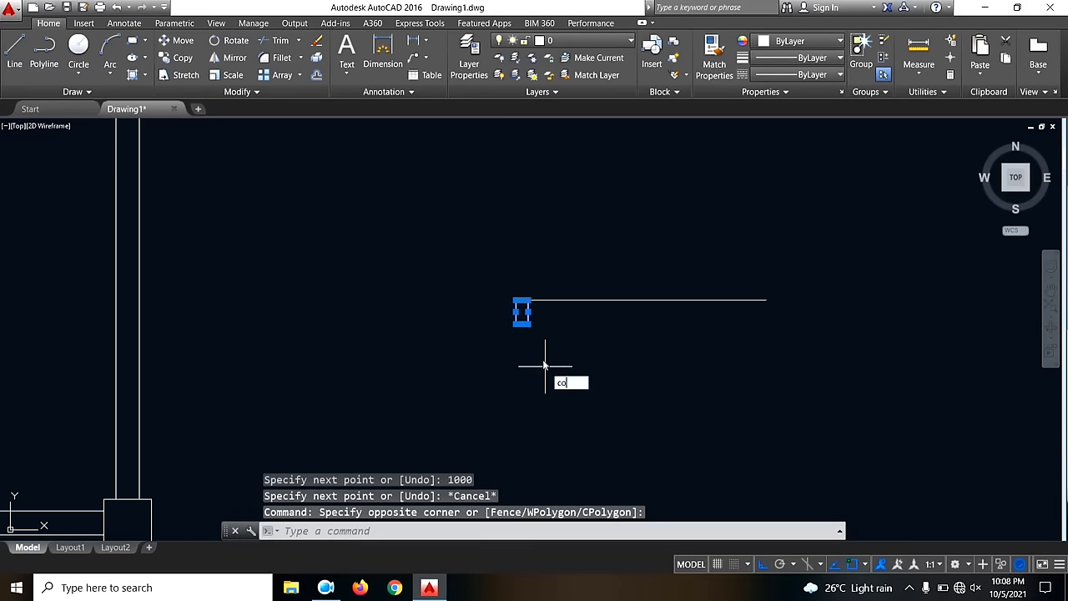
{"action": "key", "text": "Return"}
{"action": "left_click", "coordinate": [516, 300]}
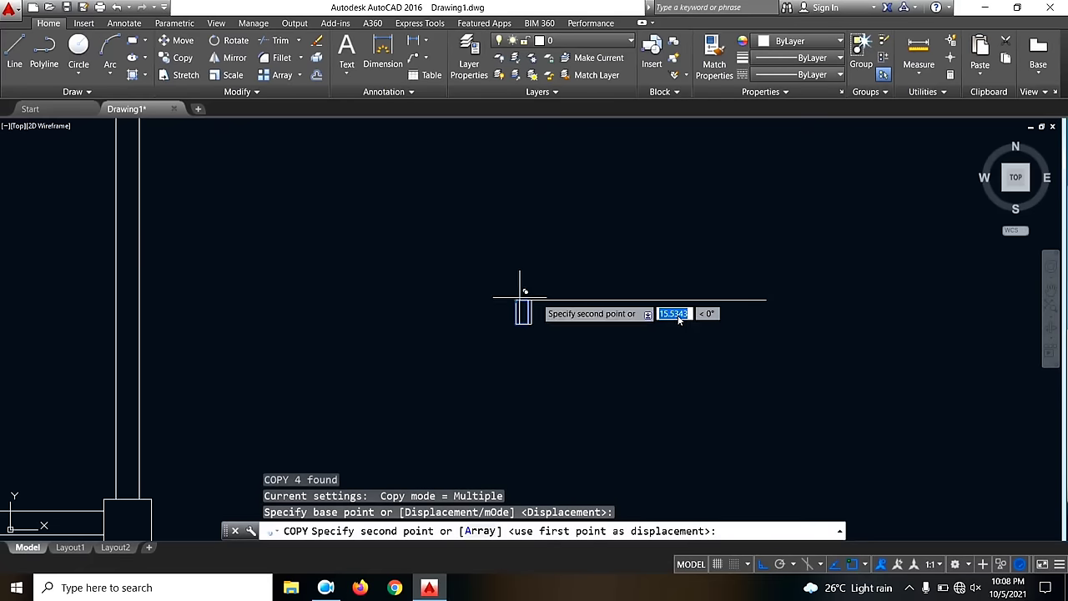
{"action": "left_click", "coordinate": [766, 301]}
{"action": "scroll", "coordinate": [591, 359], "scroll_direction": "down", "scroll_amount": 2}
{"action": "key", "text": "Escape"}
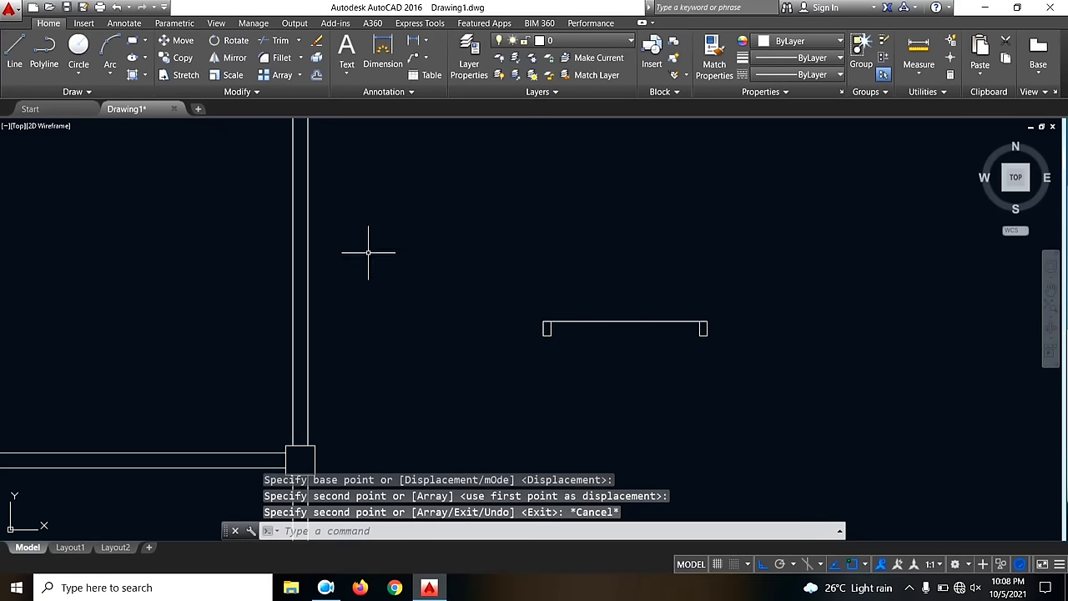
- Draw a circle centred on the left jamb with its radius reaching the door line's far end
{"action": "left_click", "coordinate": [83, 48]}
{"action": "key", "text": "Escape"}
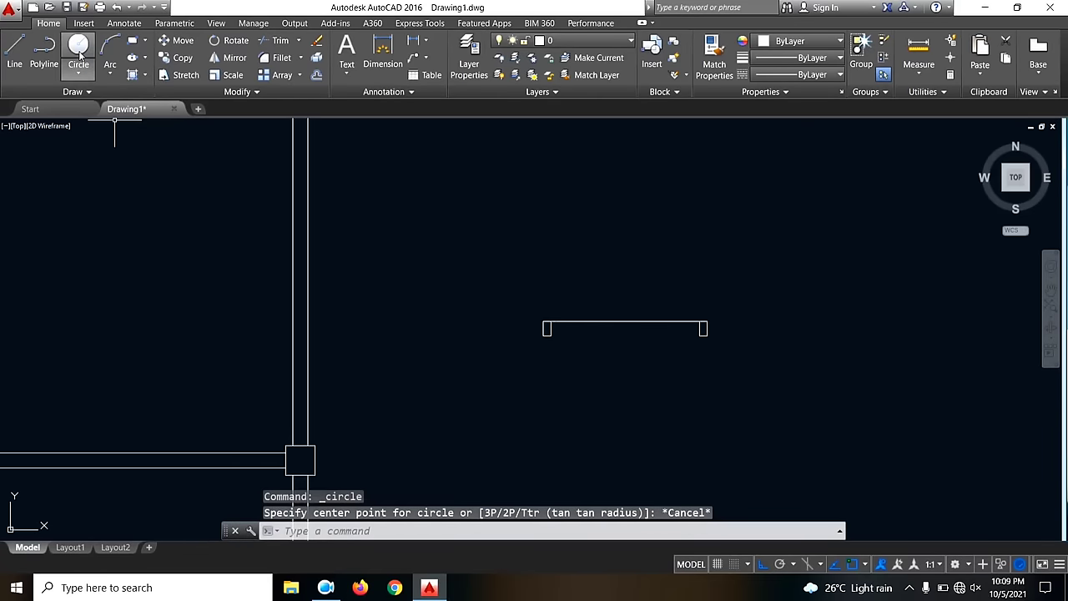
{"action": "left_click", "coordinate": [78, 48]}
{"action": "left_click", "coordinate": [551, 323]}
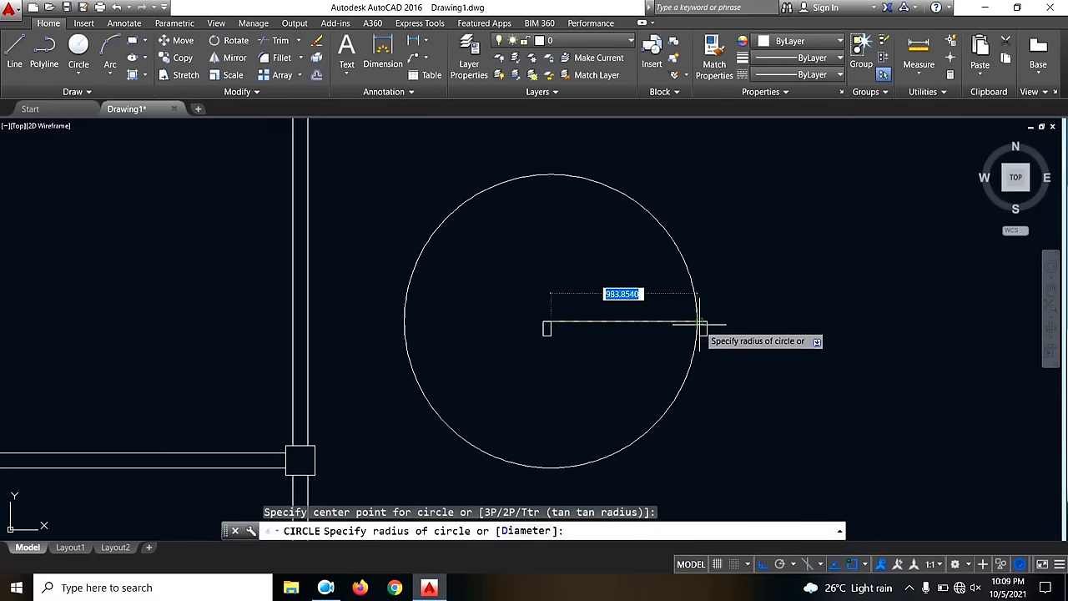
{"action": "left_click", "coordinate": [702, 327]}
{"action": "key", "text": "Escape"}
- Draw a vertical door leaf line from the circle's centre to its top
{"action": "left_click", "coordinate": [14, 51]}
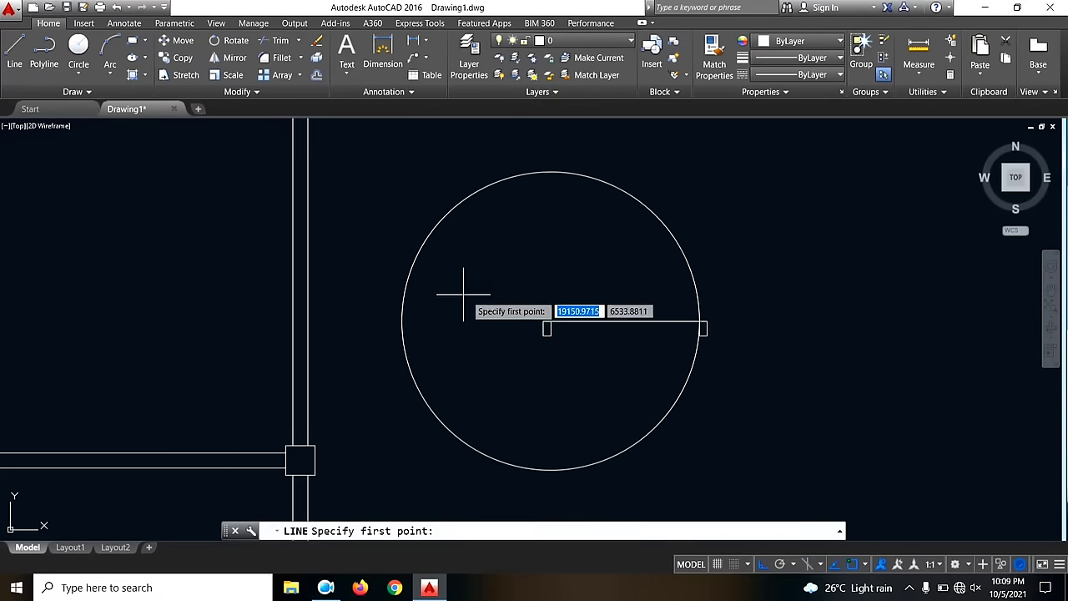
{"action": "left_click", "coordinate": [551, 323]}
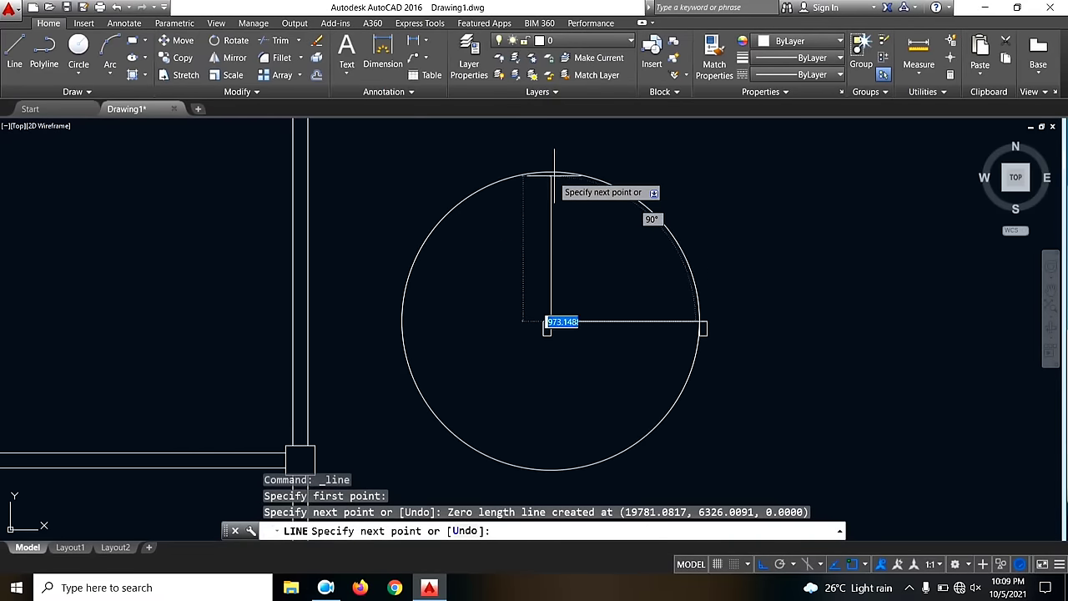
{"action": "left_click", "coordinate": [552, 155]}
{"action": "key", "text": "Escape"}
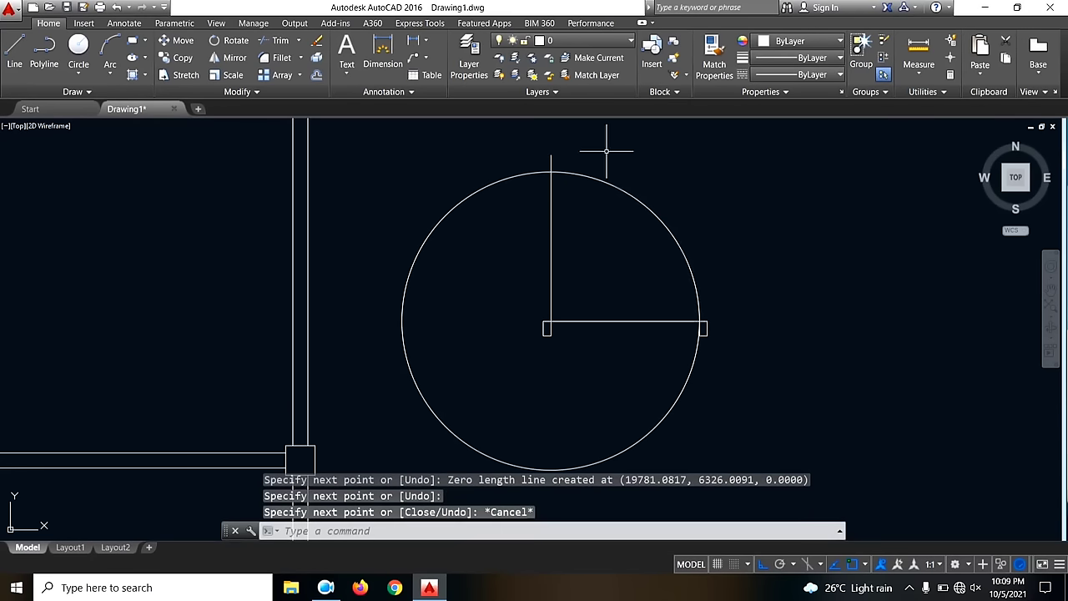
- Trim the circle to a quarter arc using the vertical and horizontal lines as edges
{"action": "type", "text": "tr"}
{"action": "key", "text": "Return"}
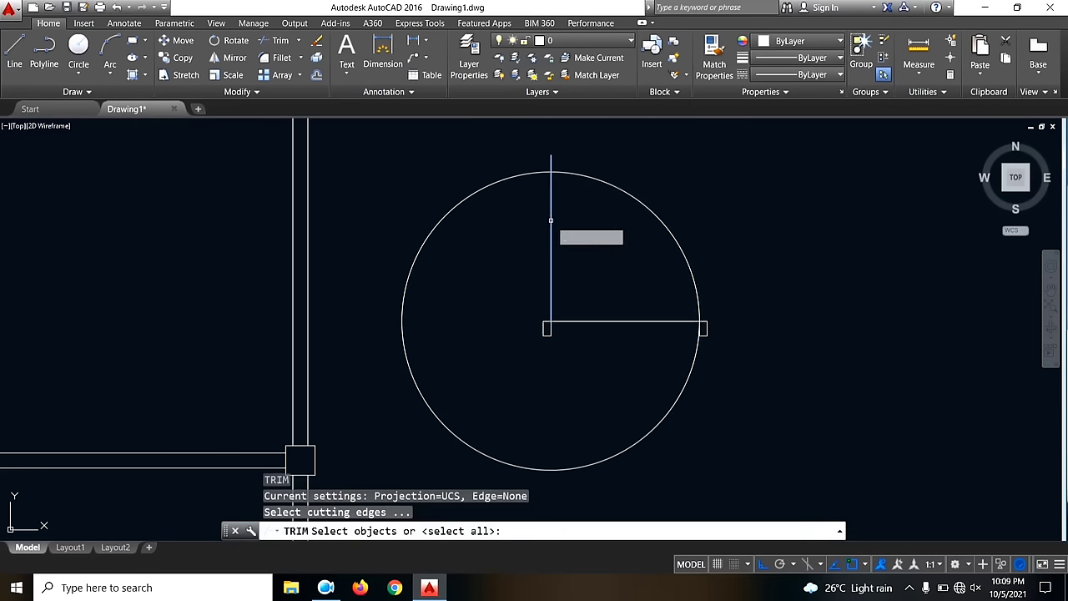
{"action": "left_click", "coordinate": [551, 221]}
{"action": "left_click", "coordinate": [639, 321]}
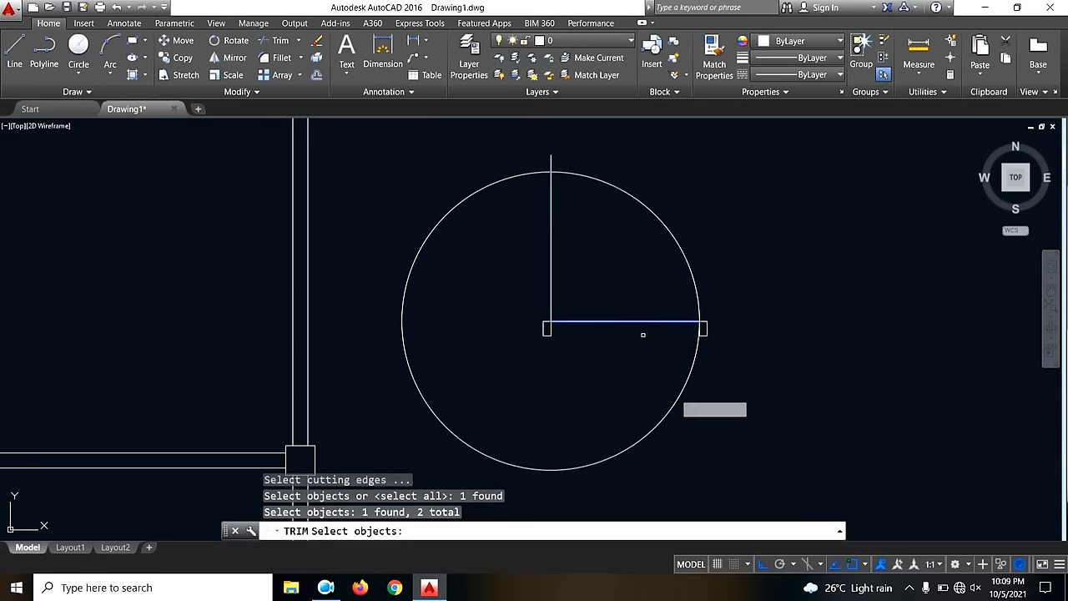
{"action": "key", "text": "Return"}
{"action": "left_click", "coordinate": [689, 430]}
{"action": "left_click", "coordinate": [488, 359]}
{"action": "key", "text": "Escape"}
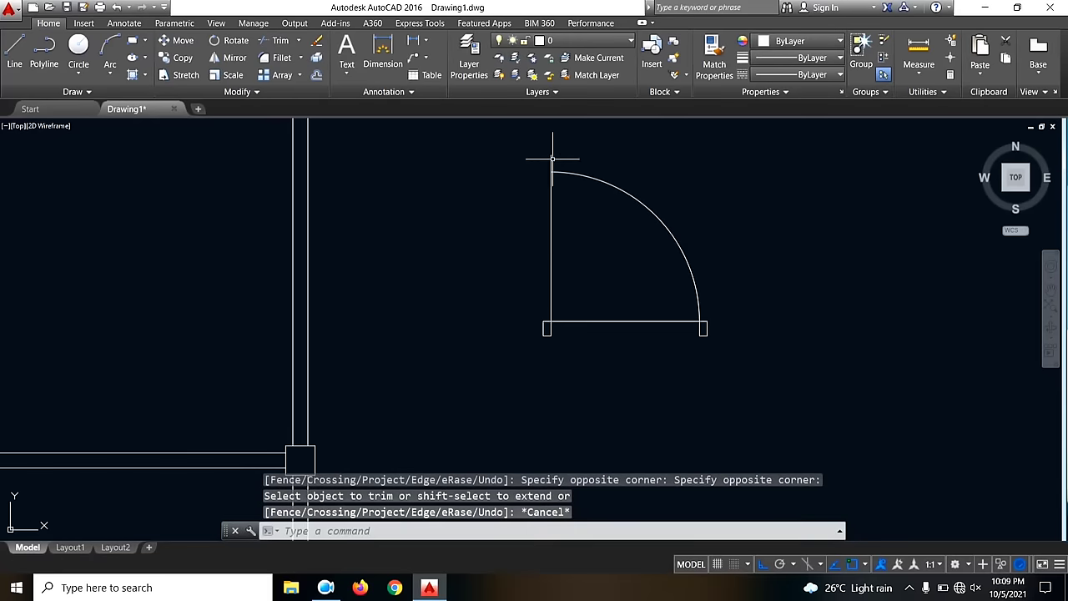
- Erase the door's bottom base line
{"action": "type", "text": "tr"}
{"action": "key", "text": "Return"}
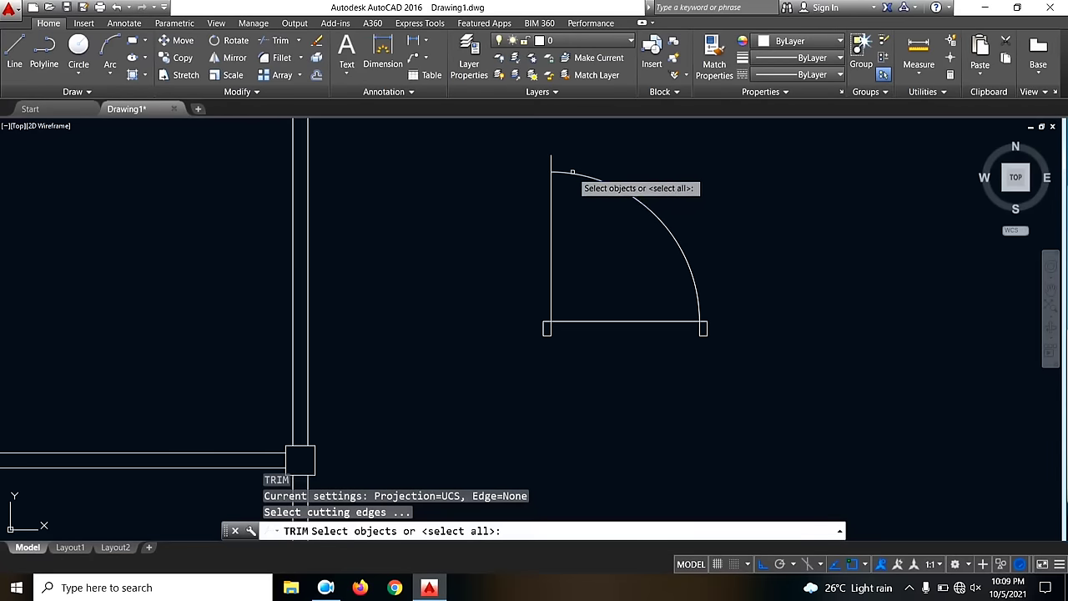
{"action": "left_click", "coordinate": [585, 179]}
{"action": "key", "text": "Return"}
{"action": "key", "text": "Escape"}
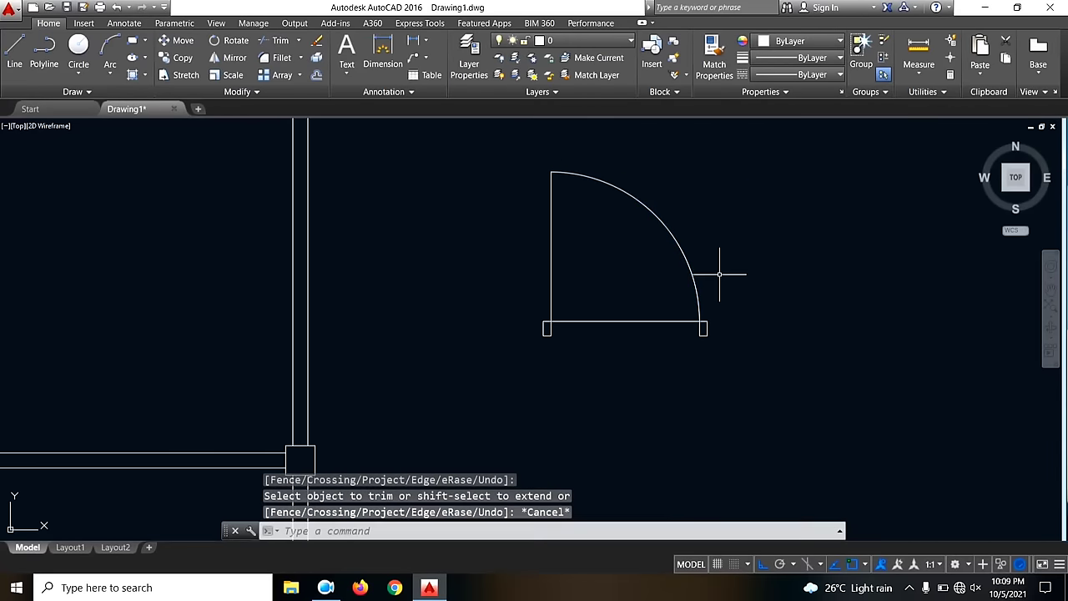
{"action": "left_click", "coordinate": [624, 319]}
{"action": "left_click", "coordinate": [600, 324]}
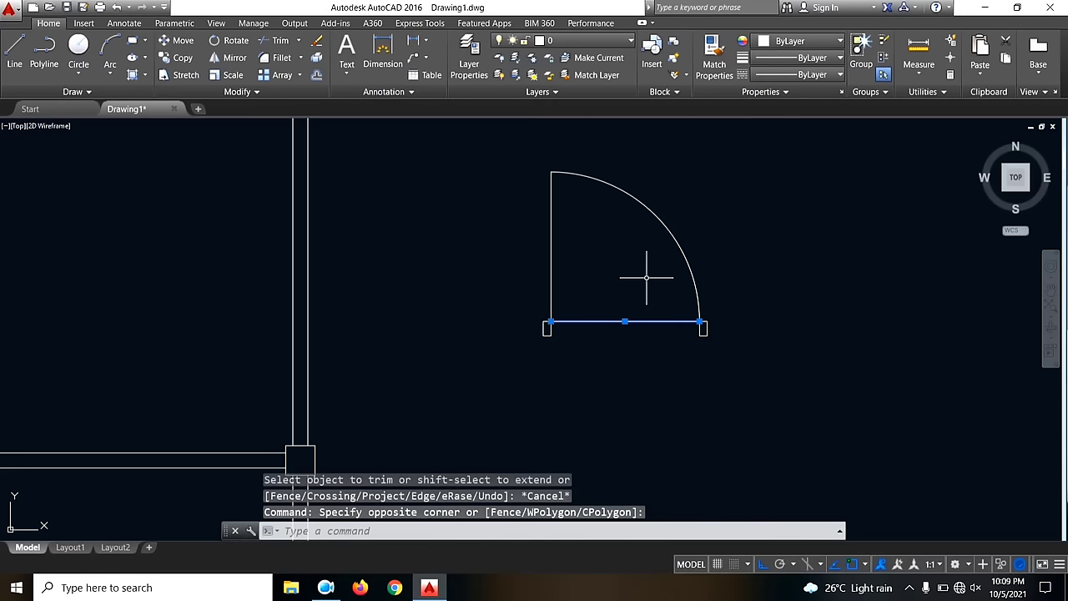
{"action": "key", "text": "Delete"}
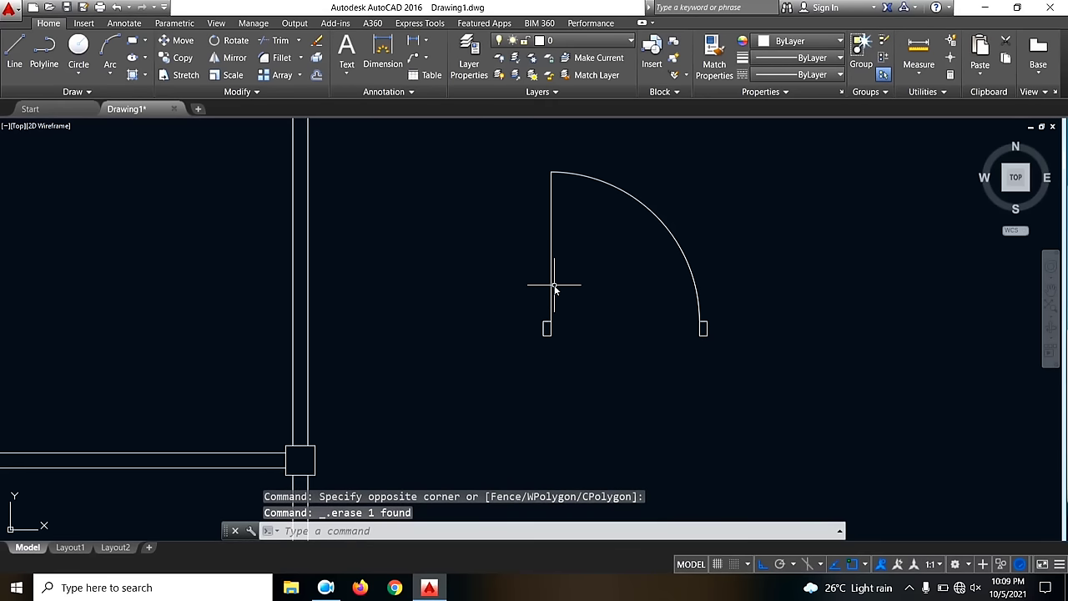
- Start OFFSET with a 50-unit offset distance
{"action": "type", "text": "o"}
{"action": "key", "text": "Return"}
{"action": "type", "text": "50"}
{"action": "key", "text": "Return"}
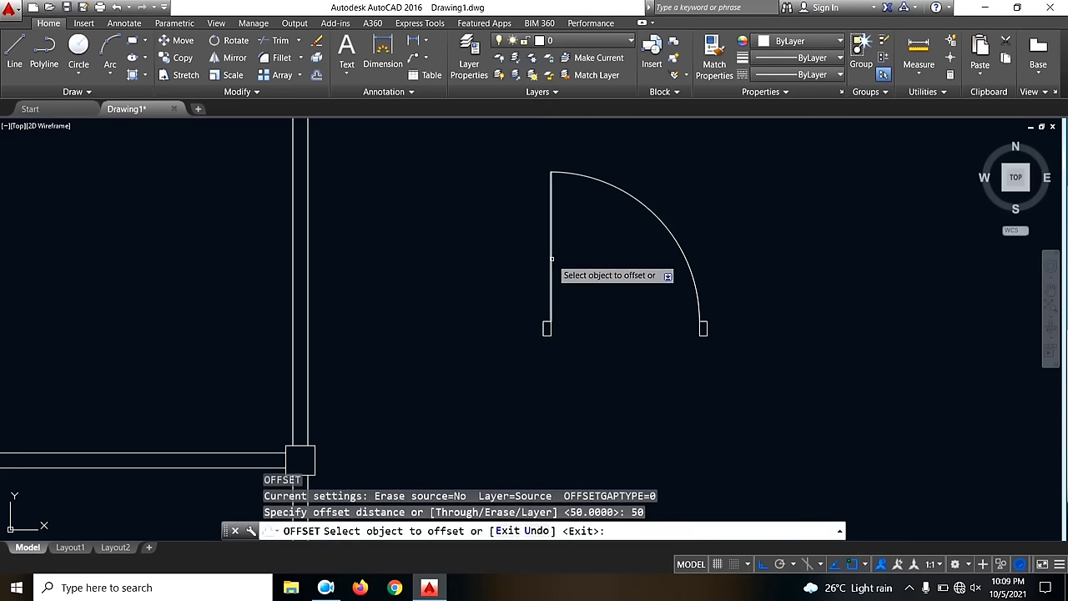
- Offset the vertical door leaf line 50 units to the right
{"action": "left_click", "coordinate": [550, 252]}
{"action": "left_click", "coordinate": [585, 254]}
{"action": "key", "text": "Escape"}
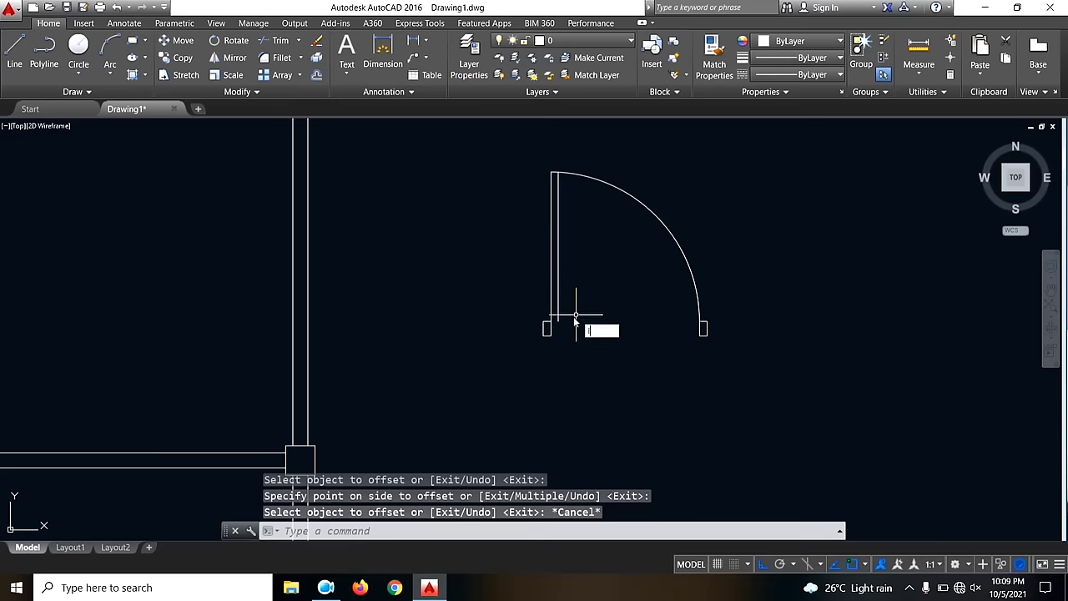
{"action": "scroll", "coordinate": [563, 325], "scroll_direction": "up", "scroll_amount": 4}
{"action": "type", "text": "l"}
{"action": "key", "text": "Return"}
{"action": "left_click", "coordinate": [550, 309]}
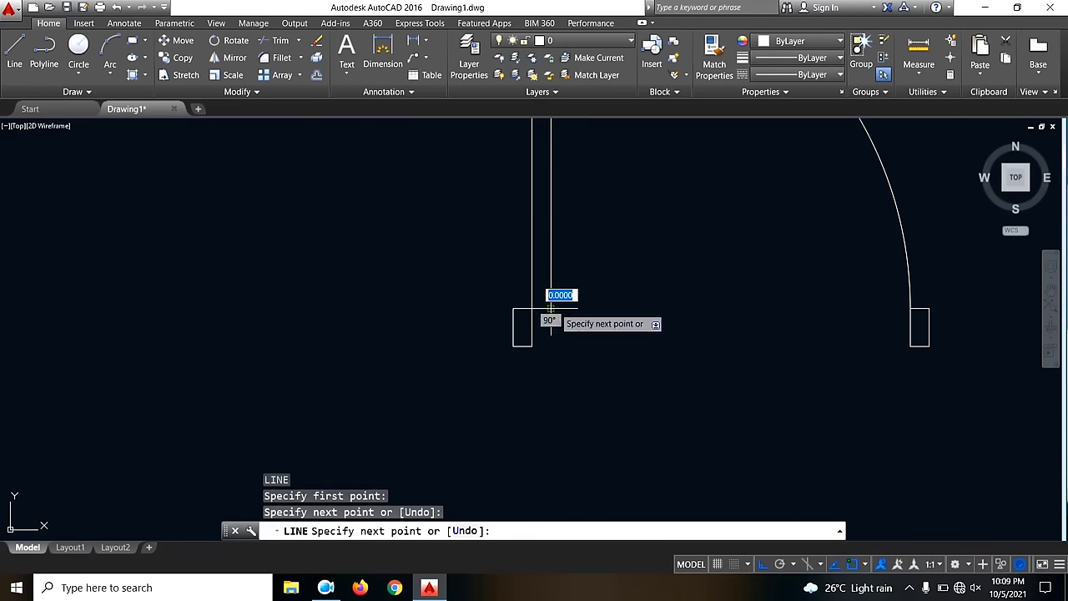
{"action": "key", "text": "Escape"}
{"action": "scroll", "coordinate": [592, 215], "scroll_direction": "down", "scroll_amount": 3}
{"action": "scroll", "coordinate": [585, 179], "scroll_direction": "up", "scroll_amount": 5}
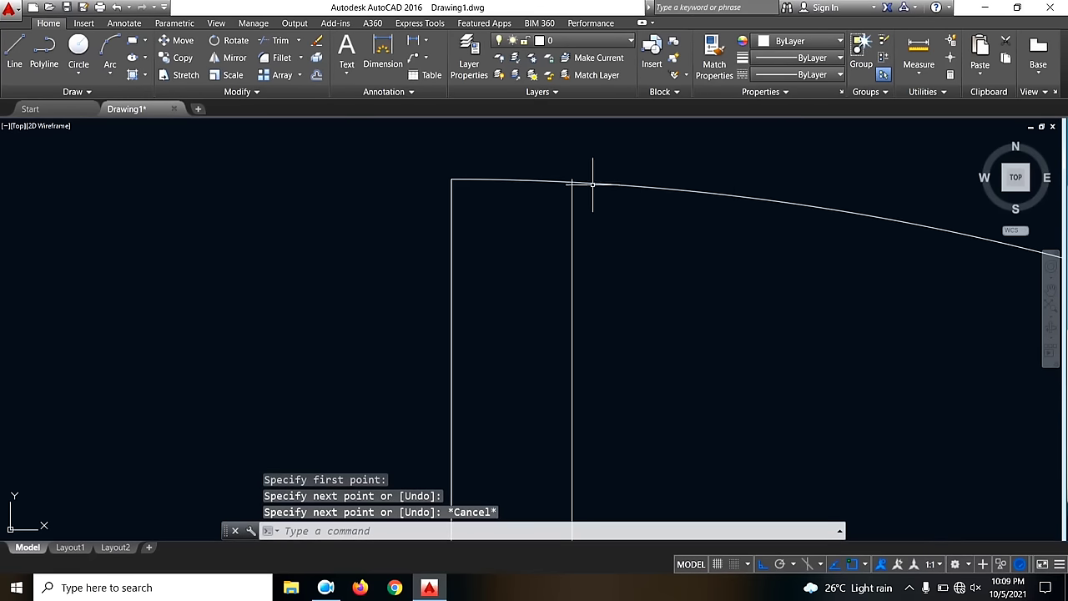
- Trim the offset leaf line's top end back to the swing arc
{"action": "type", "text": "tr"}
{"action": "key", "text": "Return"}
{"action": "key", "text": "Return"}
{"action": "scroll", "coordinate": [573, 185], "scroll_direction": "up", "scroll_amount": 3}
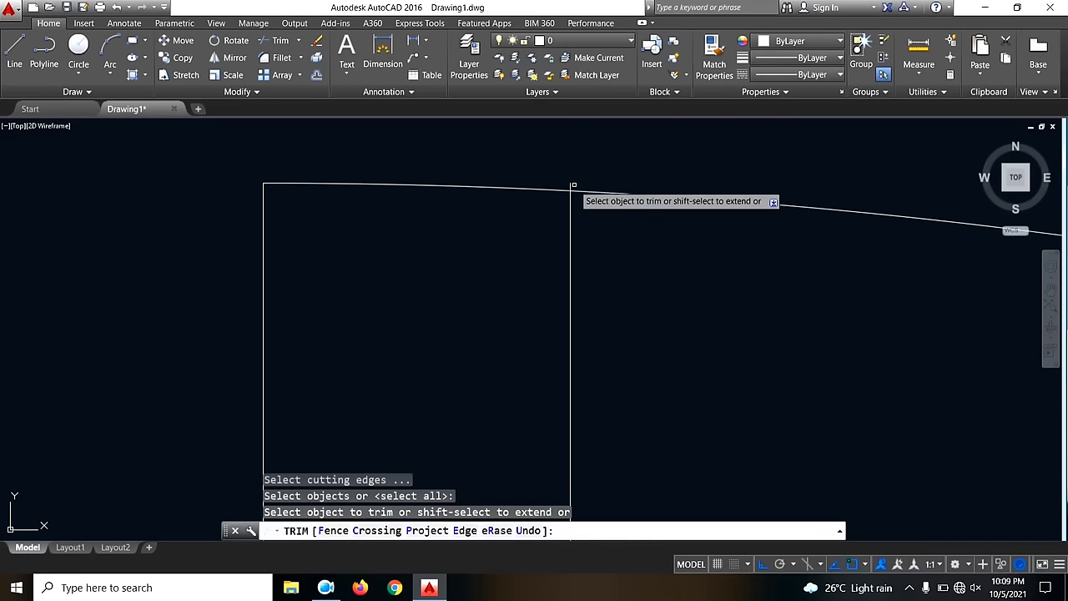
{"action": "left_click", "coordinate": [573, 185]}
{"action": "key", "text": "Escape"}
{"action": "scroll", "coordinate": [645, 207], "scroll_direction": "down", "scroll_amount": 5}
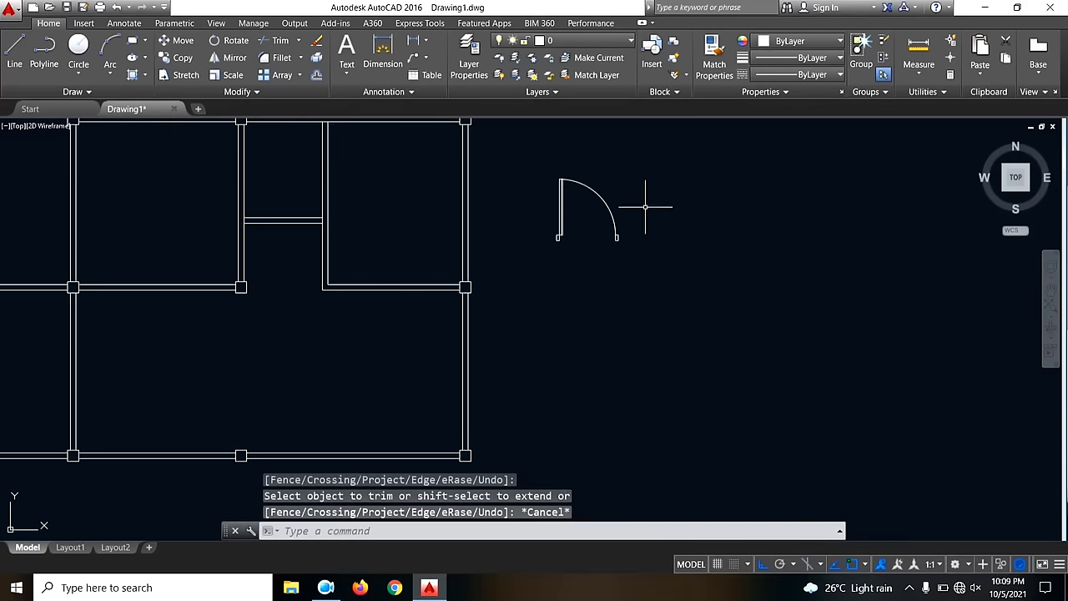
{"action": "key", "text": "Escape"}
{"action": "scroll", "coordinate": [594, 188], "scroll_direction": "up", "scroll_amount": 4}
{"action": "scroll", "coordinate": [498, 255], "scroll_direction": "down", "scroll_amount": 4}
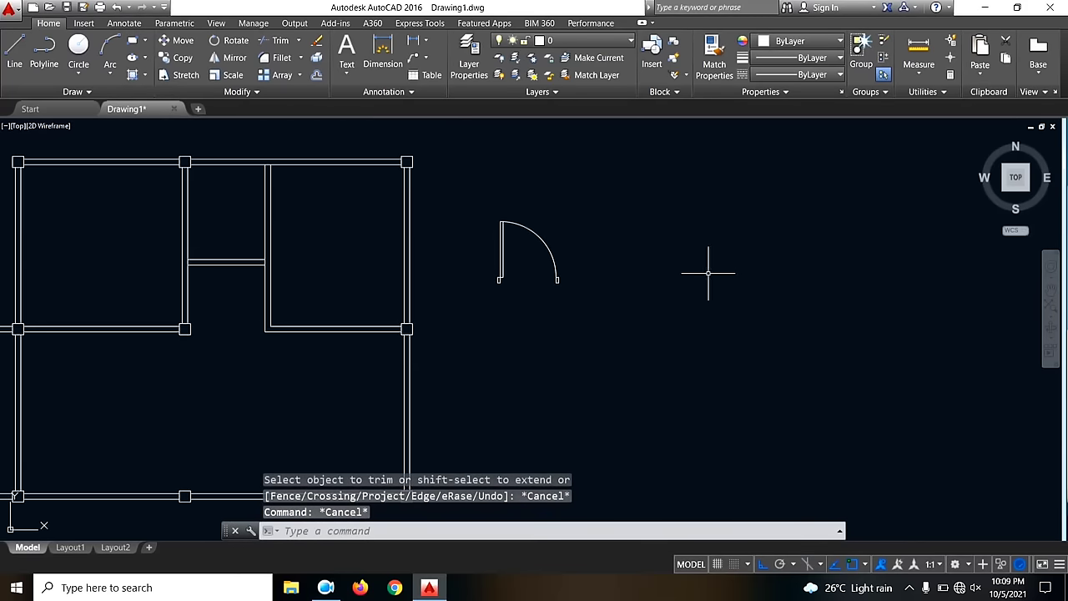
{"action": "scroll", "coordinate": [708, 275], "scroll_direction": "up", "scroll_amount": 1}
{"action": "scroll", "coordinate": [428, 285], "scroll_direction": "up", "scroll_amount": 6}
- Select a jamb rectangle and start a copy of it, then cancel
{"action": "left_click", "coordinate": [290, 259]}
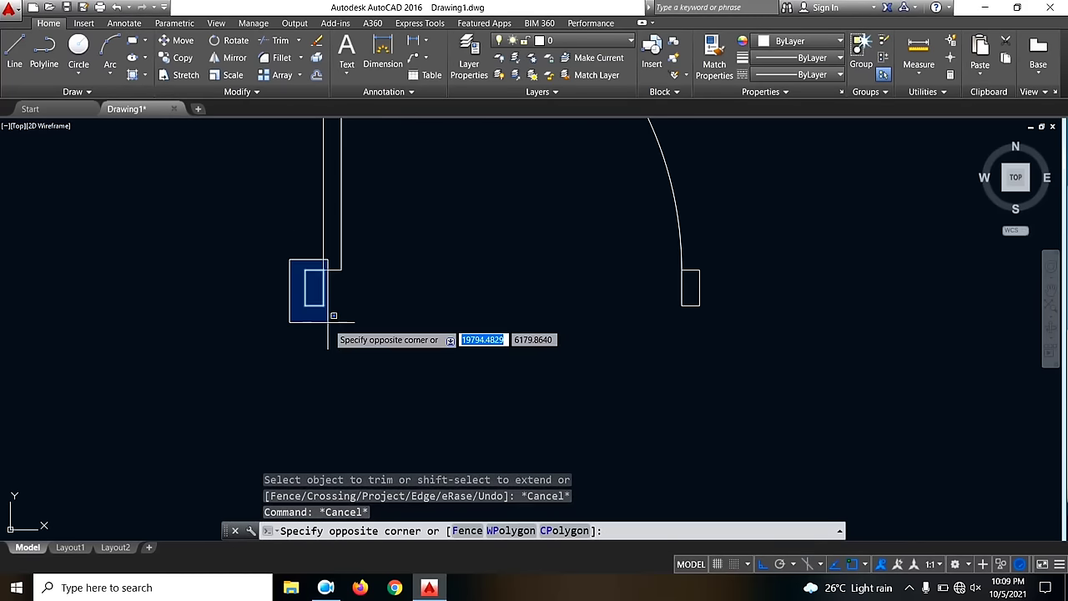
{"action": "left_click", "coordinate": [327, 326]}
{"action": "key", "text": "Return"}
{"action": "scroll", "coordinate": [359, 329], "scroll_direction": "down", "scroll_amount": 3}
{"action": "left_click", "coordinate": [324, 355]}
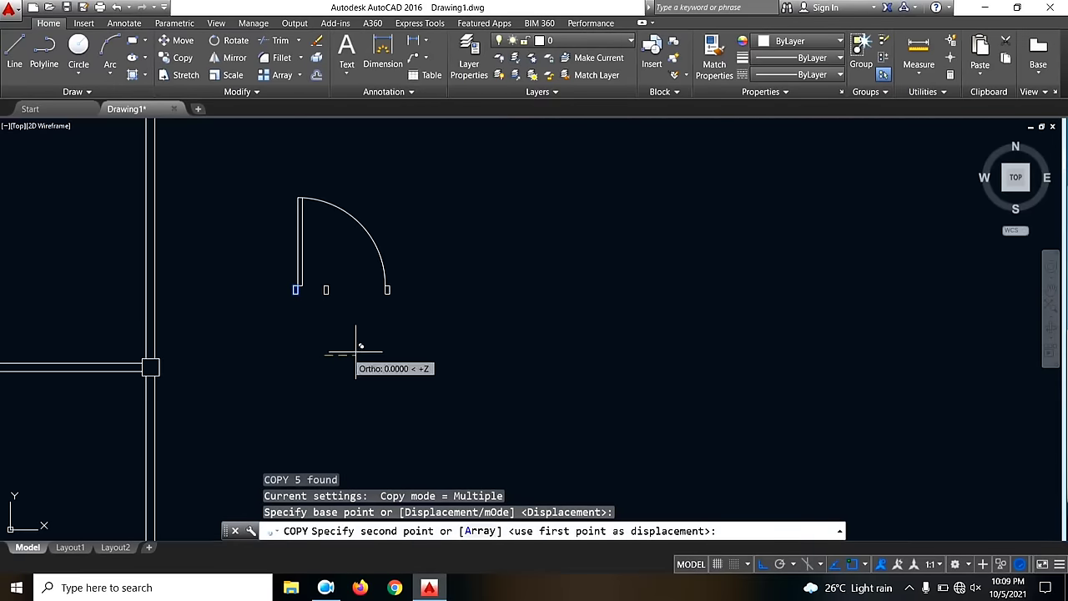
{"action": "key", "text": "Escape"}
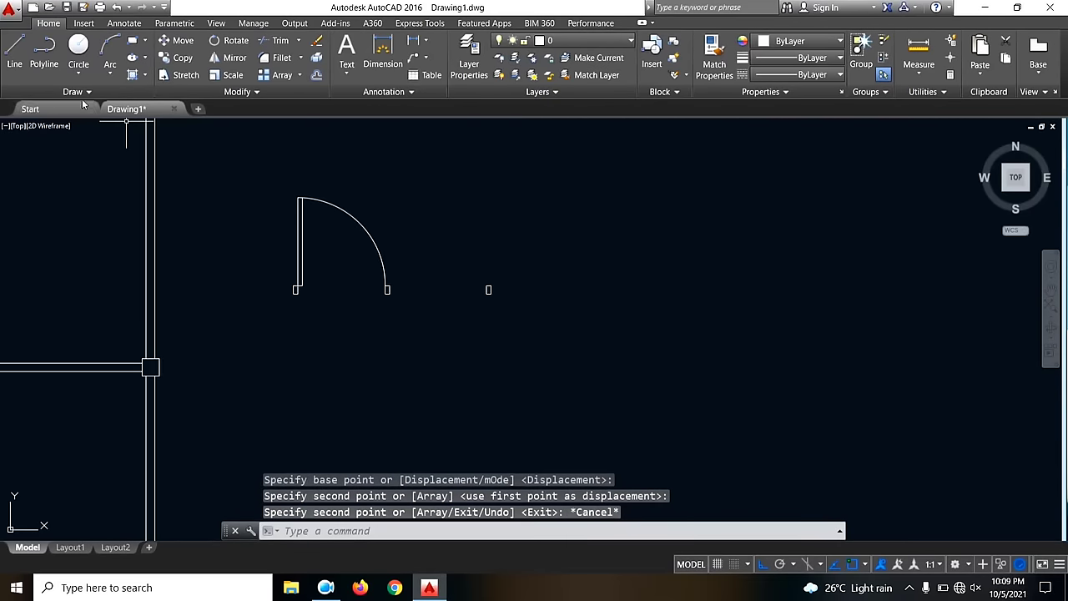
- Draw a 900-unit door line starting from the jamb rectangle's corner
{"action": "left_click", "coordinate": [12, 65]}
{"action": "scroll", "coordinate": [509, 309], "scroll_direction": "up", "scroll_amount": 4}
{"action": "left_click", "coordinate": [360, 227]}
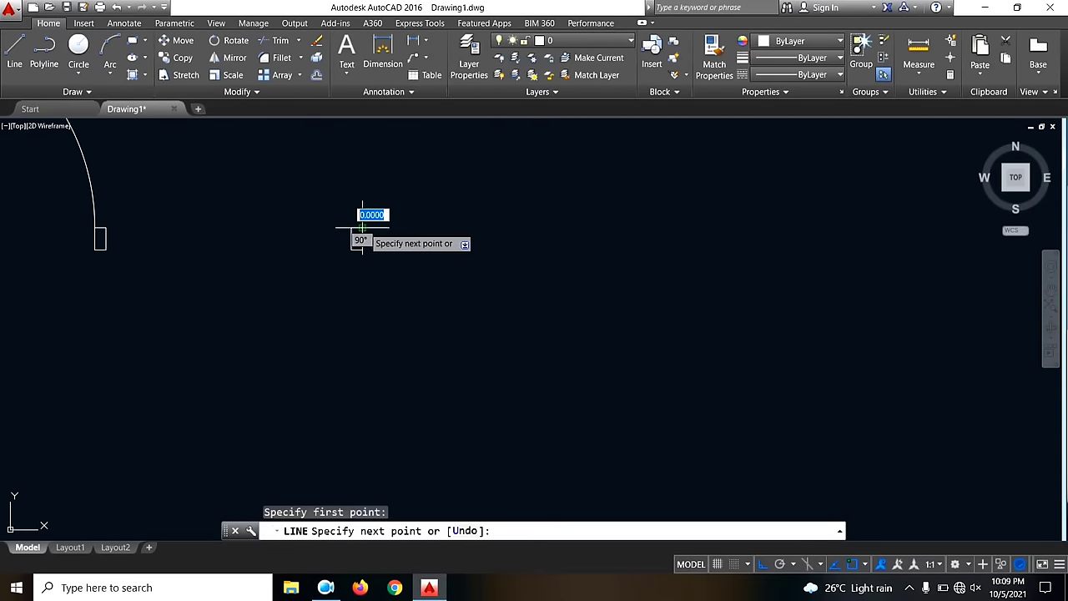
{"action": "type", "text": "900"}
{"action": "key", "text": "Return"}
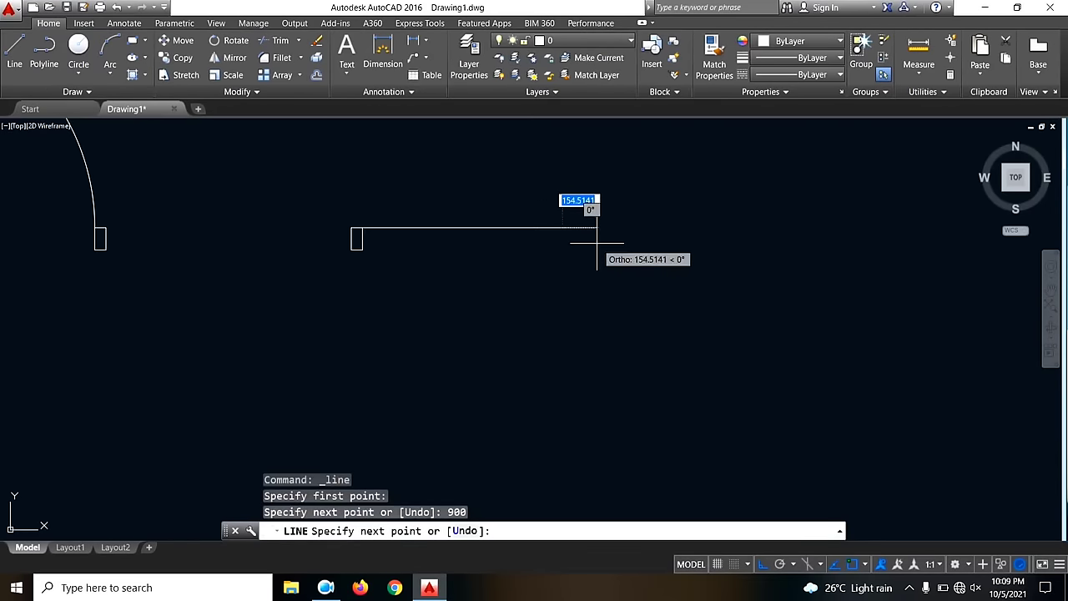
{"action": "key", "text": "Escape"}
- Copy the small jamb rectangle from its top-left corner to the door line's right end
{"action": "left_click", "coordinate": [333, 193]}
{"action": "left_click", "coordinate": [395, 289]}
{"action": "type", "text": "co"}
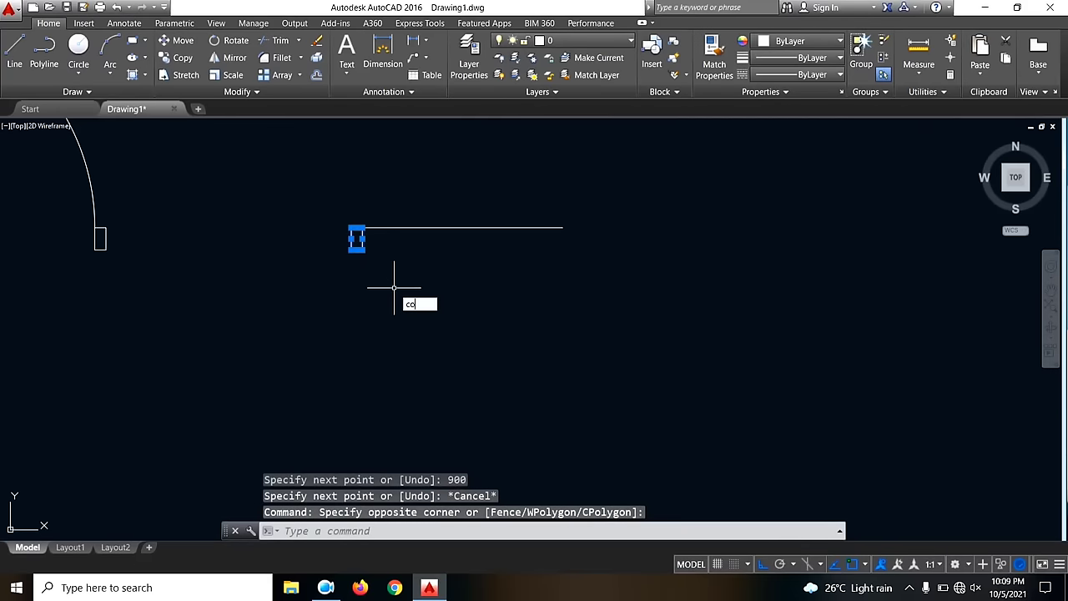
{"action": "key", "text": "Return"}
{"action": "left_click", "coordinate": [352, 228]}
{"action": "left_click", "coordinate": [563, 227]}
{"action": "key", "text": "Escape"}
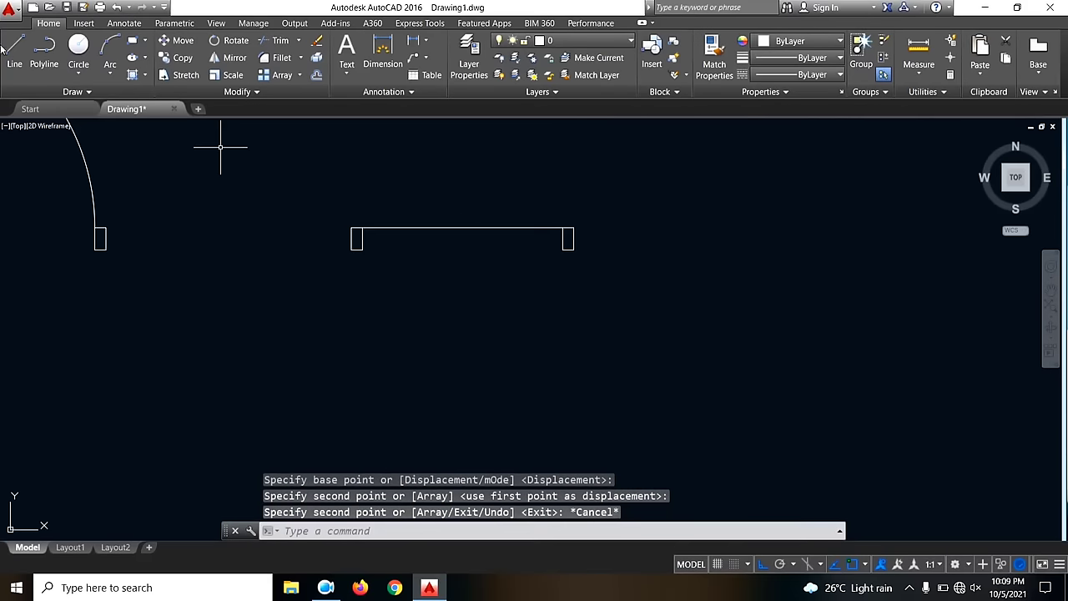
{"action": "left_click", "coordinate": [79, 48]}
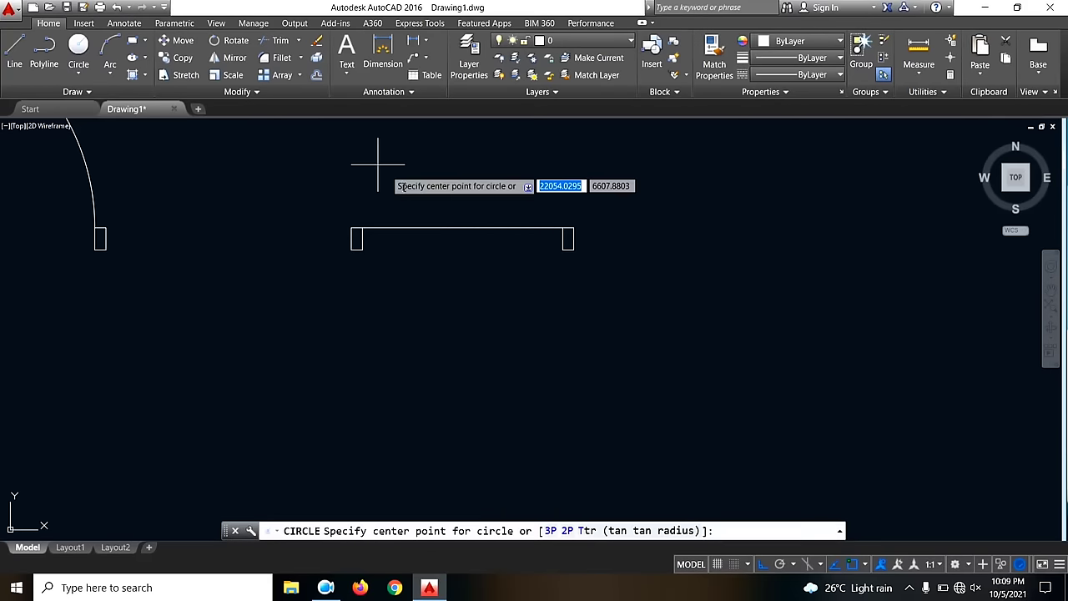
- Draw a circle centred on the left jamb reaching the line end, plus a vertical line up from its centre
{"action": "left_click", "coordinate": [360, 227]}
{"action": "left_click", "coordinate": [568, 227]}
{"action": "scroll", "coordinate": [585, 292], "scroll_direction": "down", "scroll_amount": 3}
{"action": "key", "text": "Escape"}
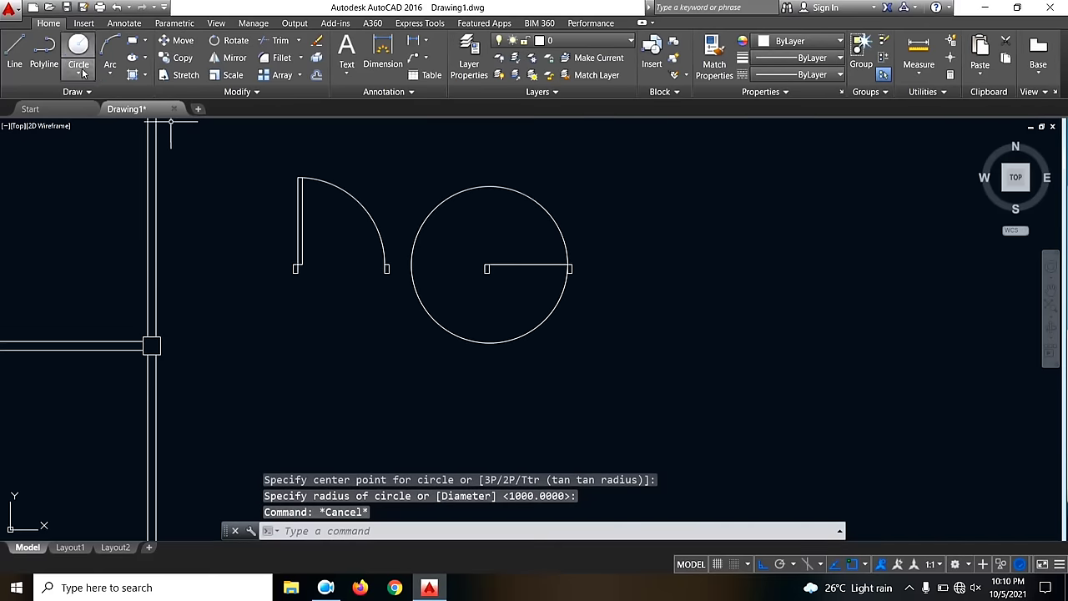
{"action": "left_click", "coordinate": [14, 52]}
{"action": "left_click", "coordinate": [487, 268]}
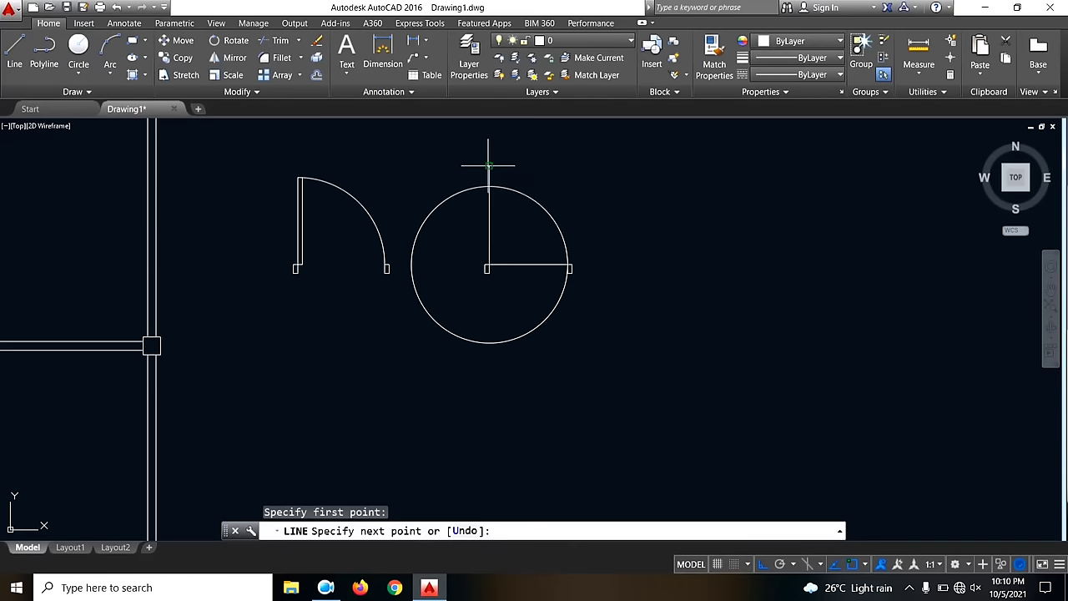
{"action": "left_click", "coordinate": [489, 166]}
{"action": "key", "text": "Escape"}
- Offset the vertical door leaf line 50 units to the right
{"action": "type", "text": "o"}
{"action": "key", "text": "Return"}
{"action": "type", "text": "5"}
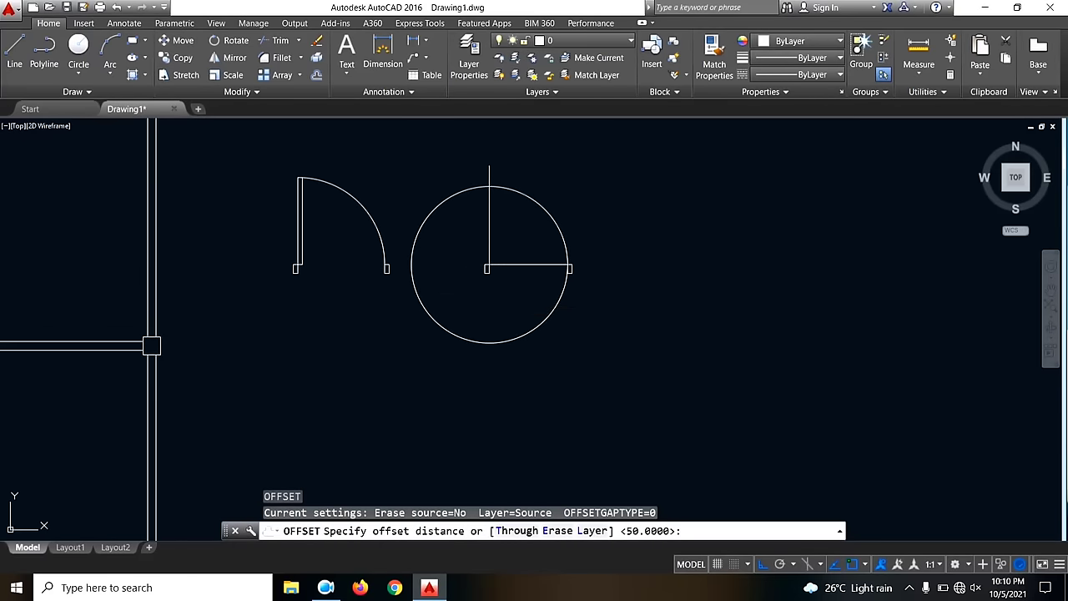
{"action": "type", "text": "50"}
{"action": "key", "text": "Return"}
{"action": "left_click", "coordinate": [489, 221]}
{"action": "left_click", "coordinate": [497, 198]}
{"action": "key", "text": "Escape"}
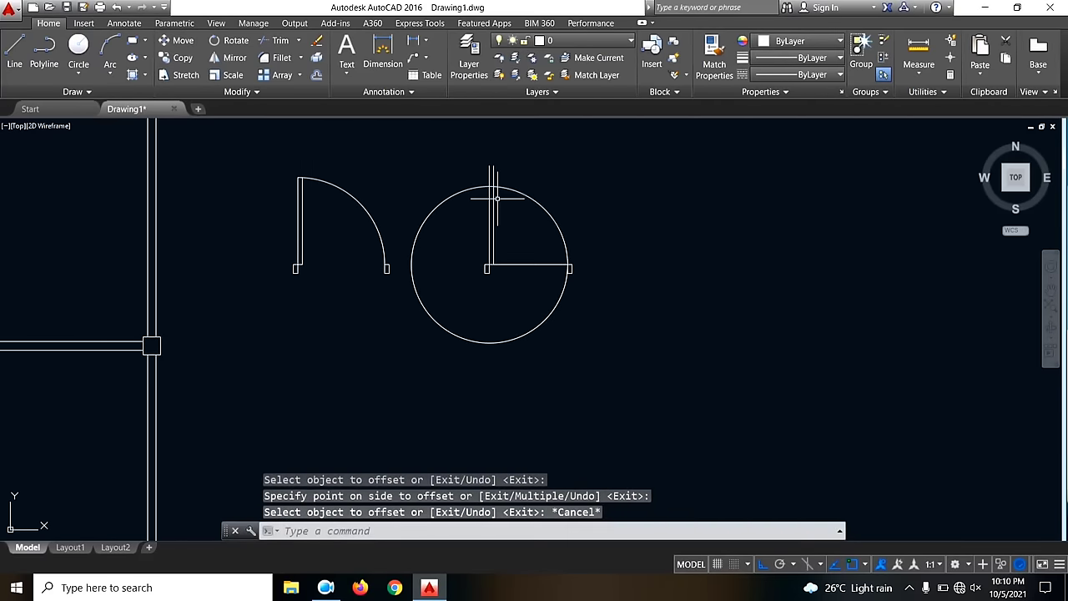
- Trim the circle to a quarter arc using the vertical and horizontal lines as cutting edges
{"action": "type", "text": "tr"}
{"action": "key", "text": "Return"}
{"action": "scroll", "coordinate": [493, 204], "scroll_direction": "up", "scroll_amount": 3}
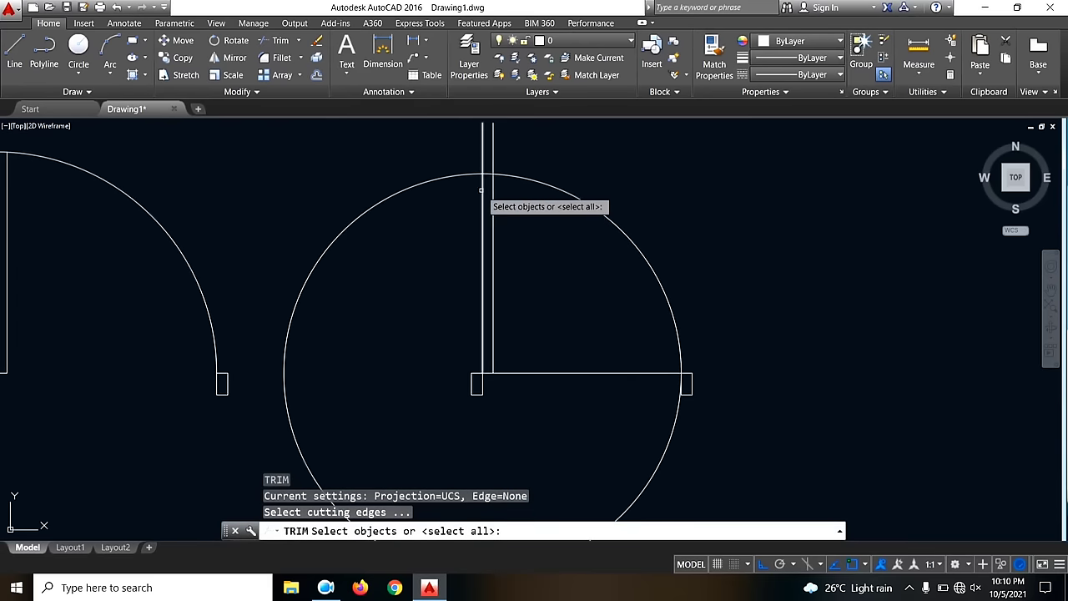
{"action": "left_click", "coordinate": [483, 194]}
{"action": "left_click", "coordinate": [593, 375]}
{"action": "key", "text": "Return"}
{"action": "left_click", "coordinate": [674, 476]}
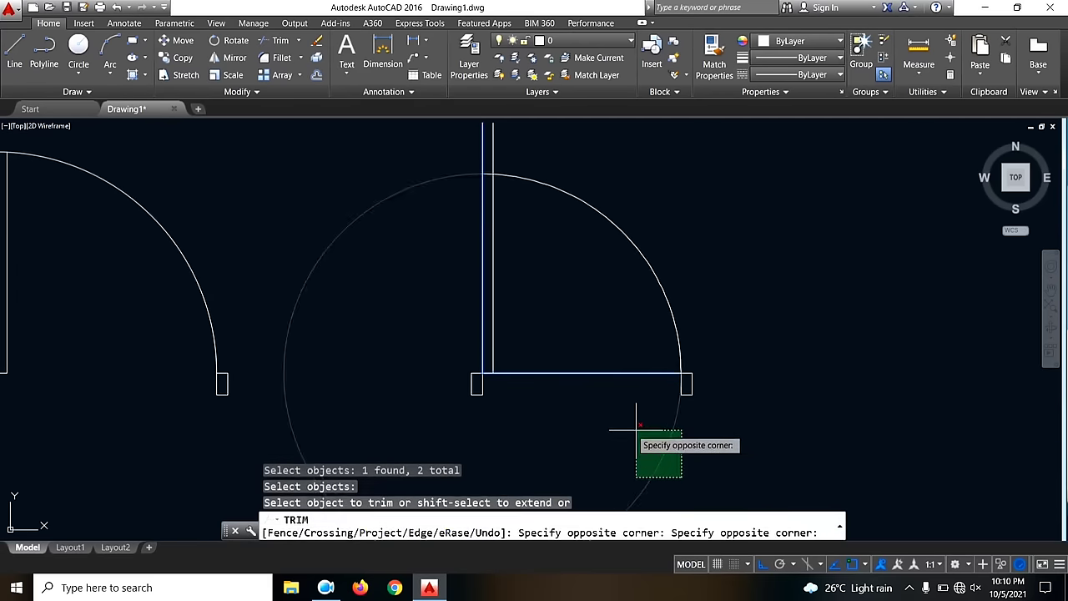
{"action": "left_click", "coordinate": [635, 437]}
{"action": "key", "text": "Escape"}
- Erase the bottom horizontal door line
{"action": "left_click", "coordinate": [624, 390]}
{"action": "left_click", "coordinate": [595, 339]}
{"action": "key", "text": "Delete"}
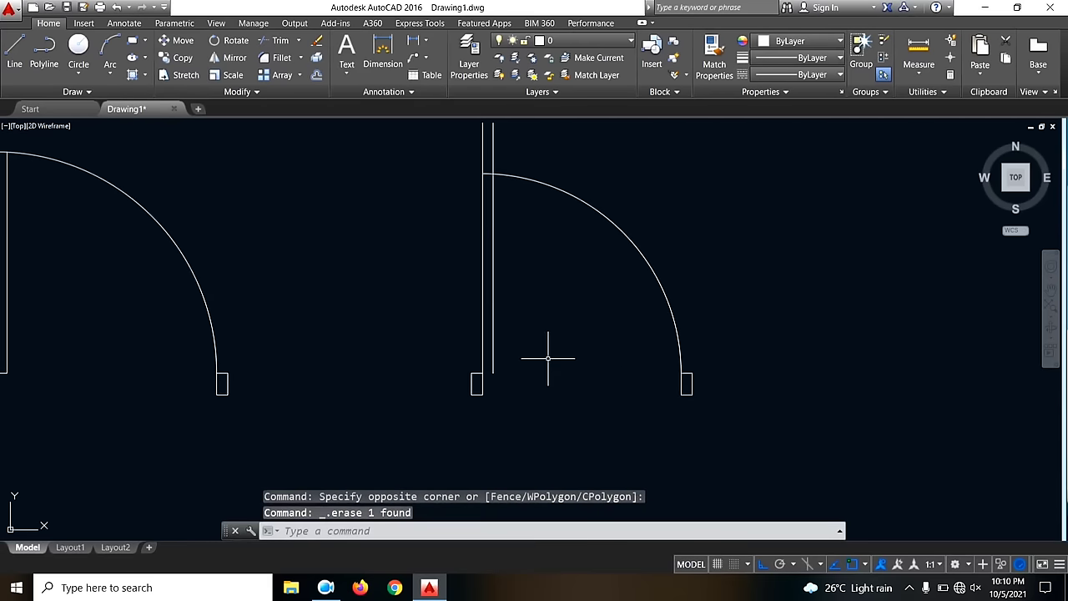
{"action": "key", "text": "l"}
{"action": "key", "text": "Return"}
{"action": "left_click", "coordinate": [485, 373]}
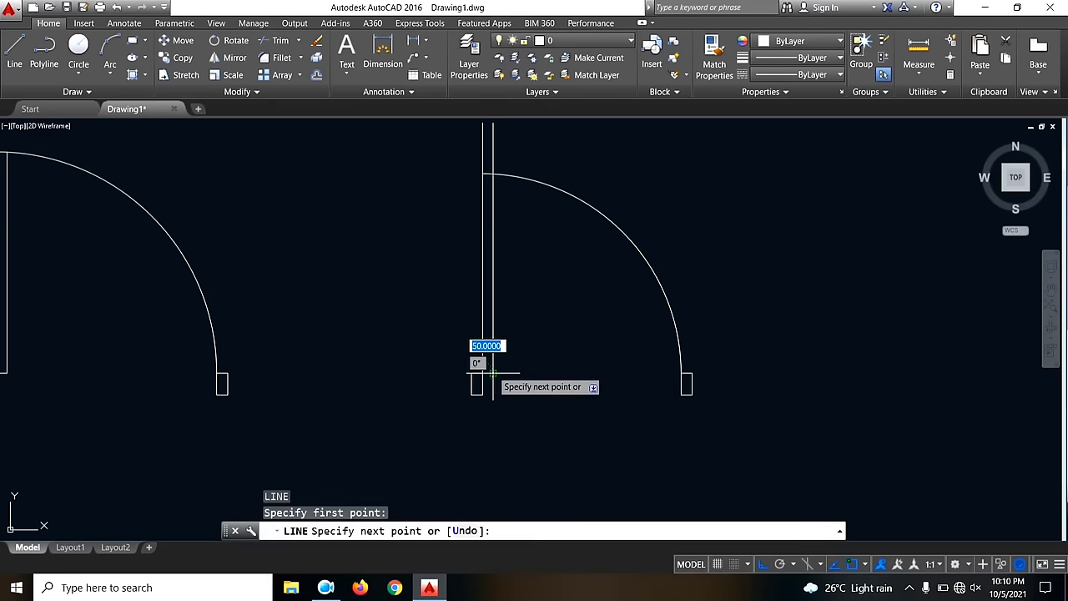
{"action": "key", "text": "Escape"}
- Trim the door leaf line ends sticking out above the arc, then view both doors
{"action": "middle_click_drag", "start_coordinate": [515, 192], "coordinate": [526, 282]}
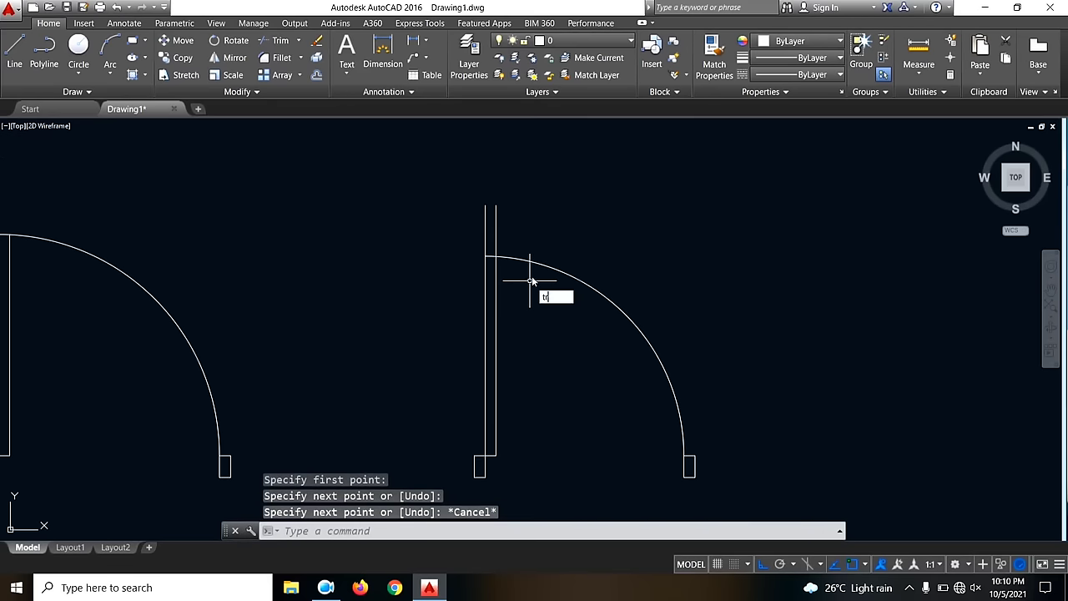
{"action": "type", "text": "tr"}
{"action": "key", "text": "Return"}
{"action": "left_click", "coordinate": [529, 261]}
{"action": "key", "text": "Return"}
{"action": "left_click", "coordinate": [547, 251]}
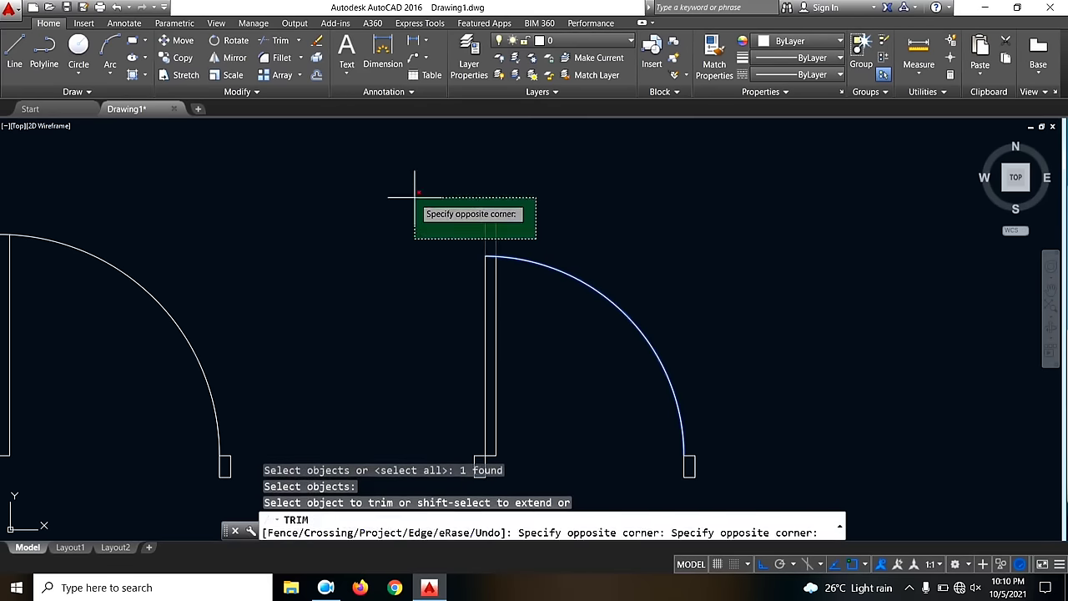
{"action": "left_click", "coordinate": [418, 186]}
{"action": "key", "text": "Escape"}
{"action": "scroll", "coordinate": [501, 251], "scroll_direction": "down", "scroll_amount": 3}
{"action": "mouse_move", "coordinate": [516, 285]}
{"action": "middle_mouse_down"}
{"action": "mouse_move", "coordinate": [533, 253]}
{"action": "mouse_move", "coordinate": [620, 251]}
{"action": "mouse_move", "coordinate": [584, 251]}
{"action": "middle_mouse_up"}
{"action": "scroll", "coordinate": [498, 232], "scroll_direction": "down", "scroll_amount": 2}
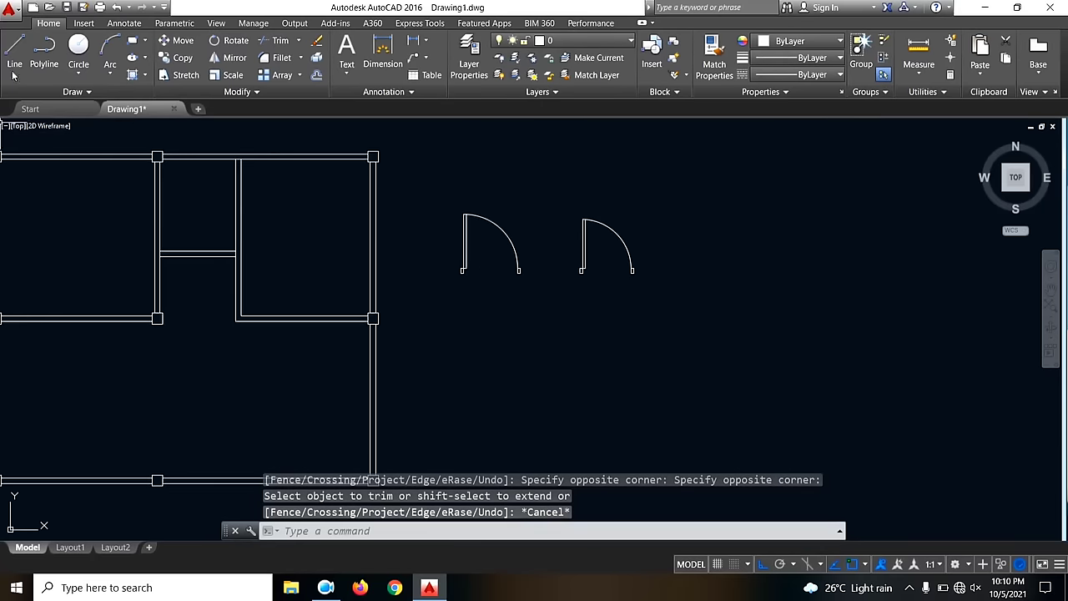
- Draw a closed 50 by 100 jamb rectangle from line segments of 100, 50 and 100
{"action": "left_click", "coordinate": [14, 51]}
{"action": "scroll", "coordinate": [460, 295], "scroll_direction": "up", "scroll_amount": 3}
{"action": "left_click", "coordinate": [463, 295]}
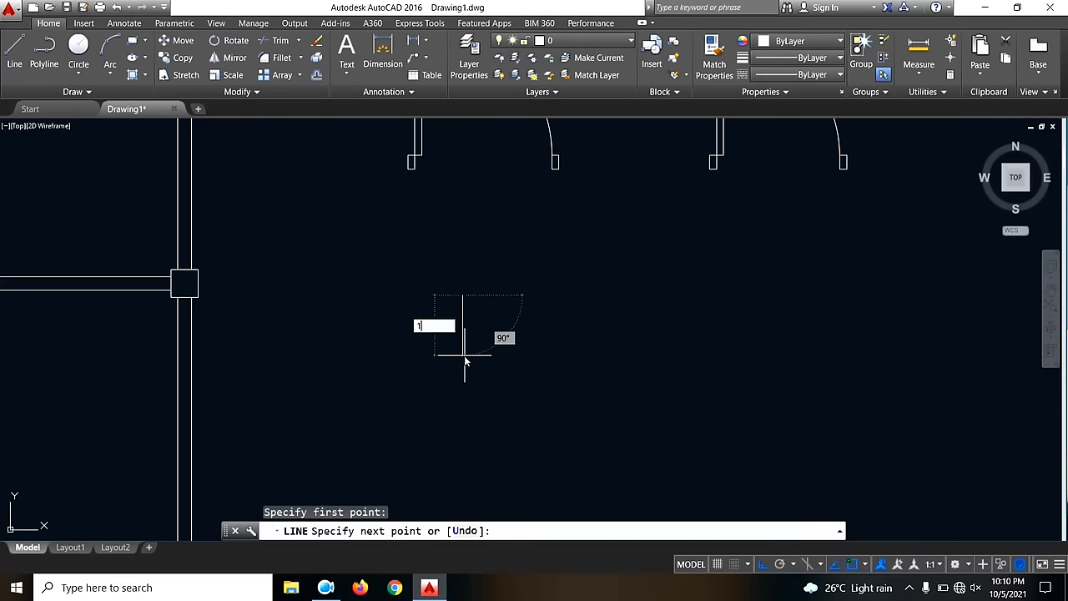
{"action": "key", "text": "Return"}
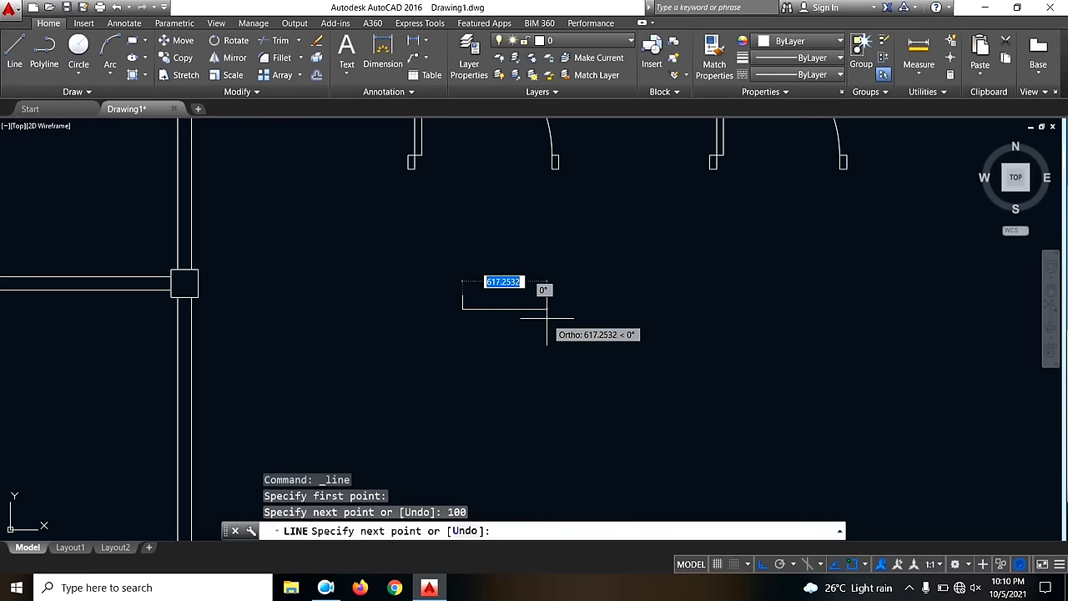
{"action": "type", "text": "50"}
{"action": "key", "text": "Return"}
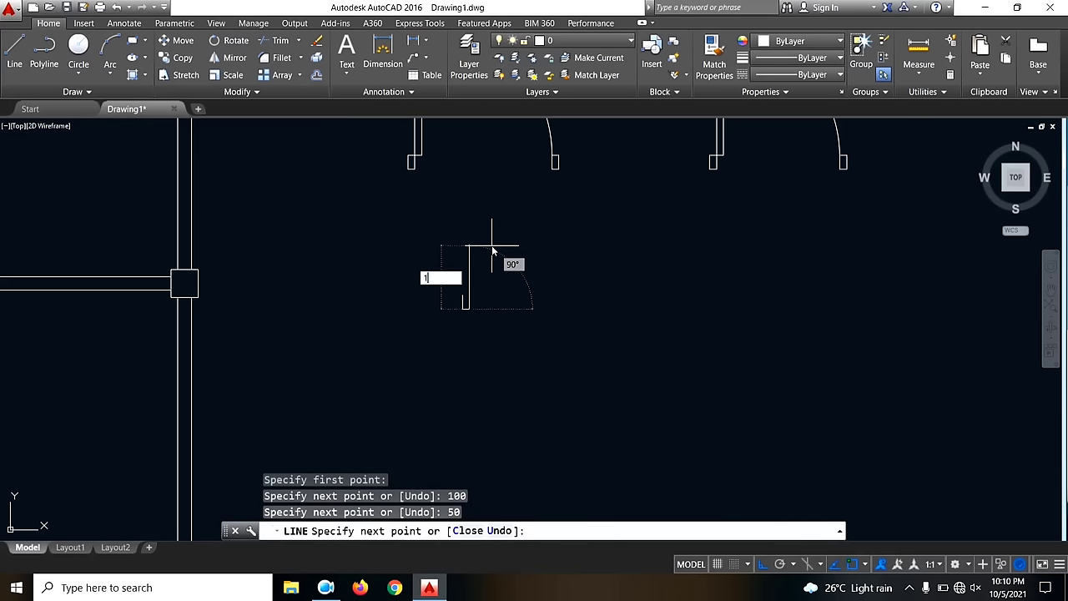
{"action": "type", "text": "100"}
{"action": "key", "text": "Return"}
{"action": "scroll", "coordinate": [453, 270], "scroll_direction": "down", "scroll_amount": 2}
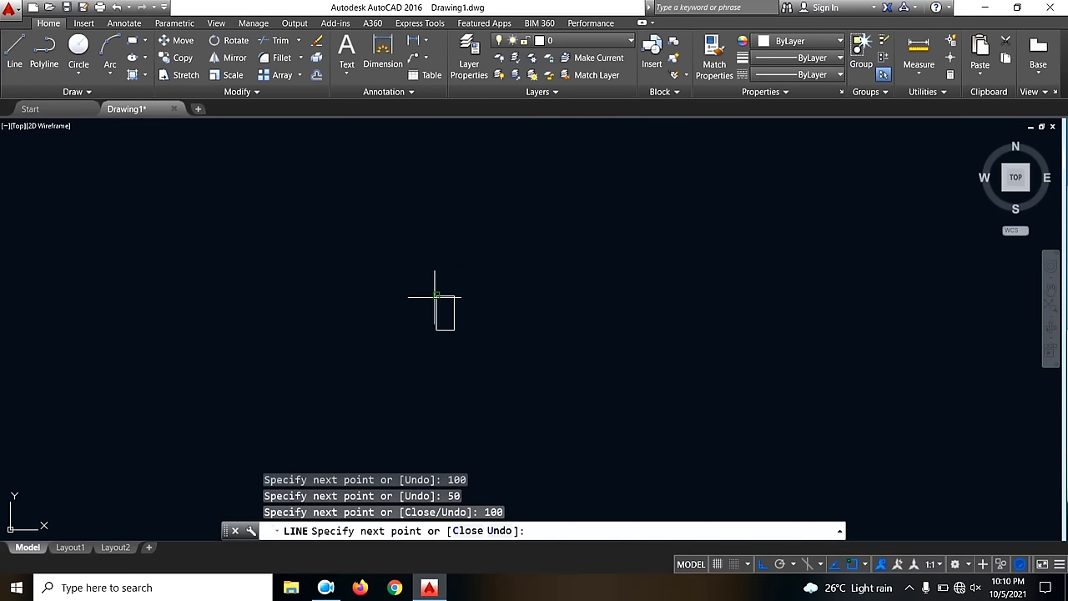
{"action": "left_click", "coordinate": [437, 297]}
{"action": "key", "text": "Escape"}
- Start another line and bring up the Osnap Settings from the object snap menu
{"action": "left_click", "coordinate": [15, 52]}
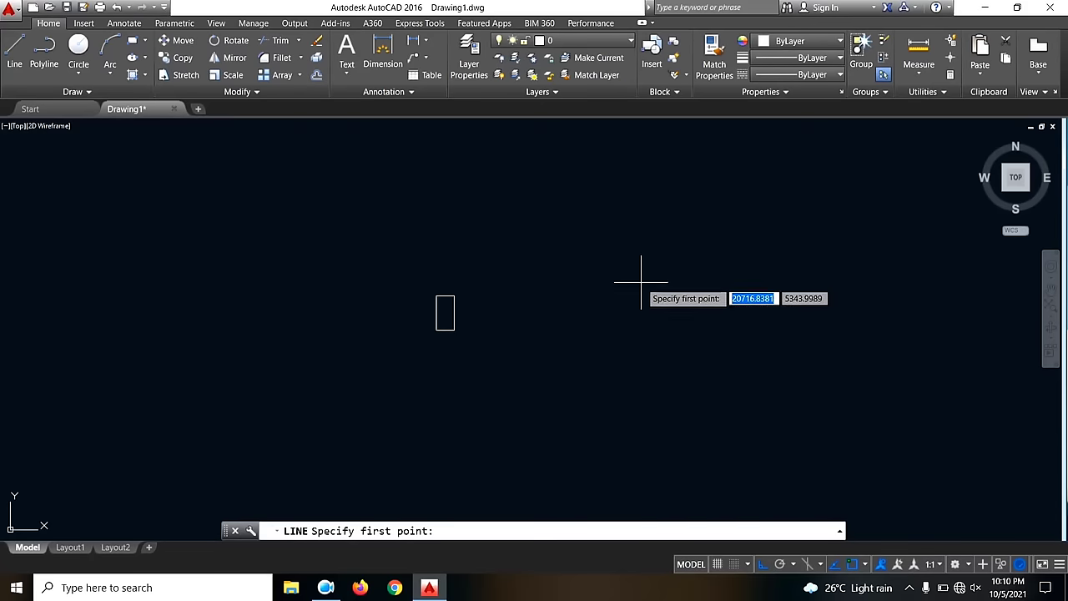
{"action": "right_click", "coordinate": [561, 244], "text": "shift"}
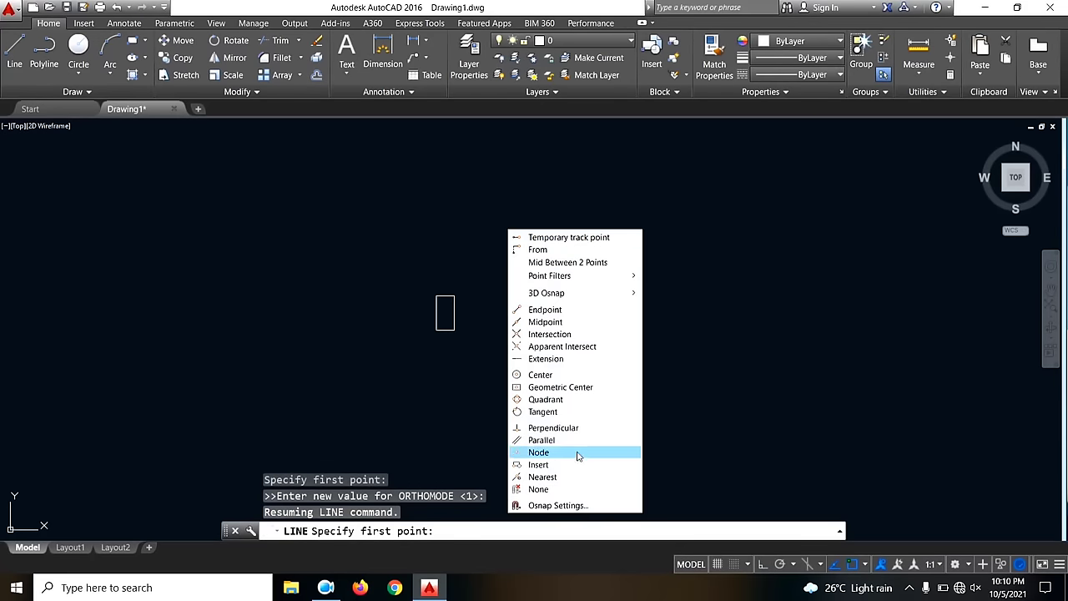
{"action": "left_click", "coordinate": [563, 506]}
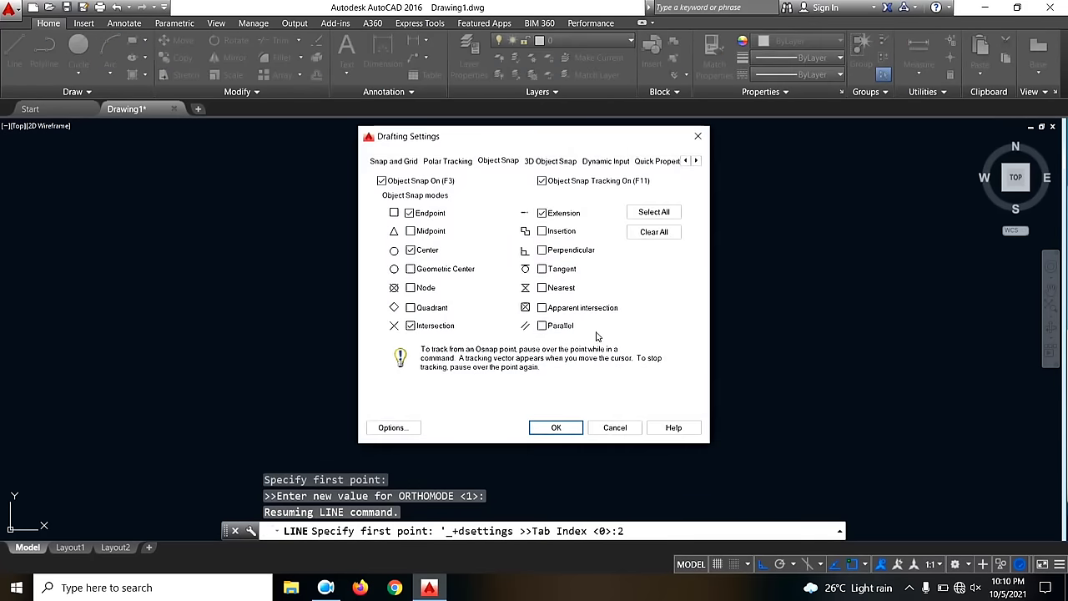
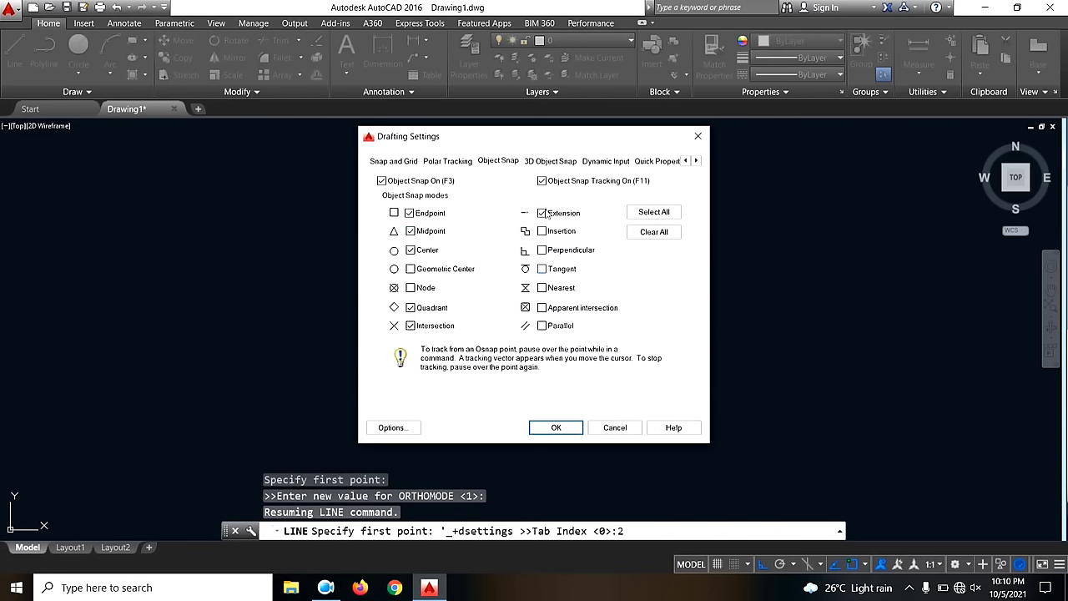
- Turn on tangent snapping and draw a 1200-unit line from the small rectangle's right-edge midpoint
{"action": "left_click", "coordinate": [546, 270]}
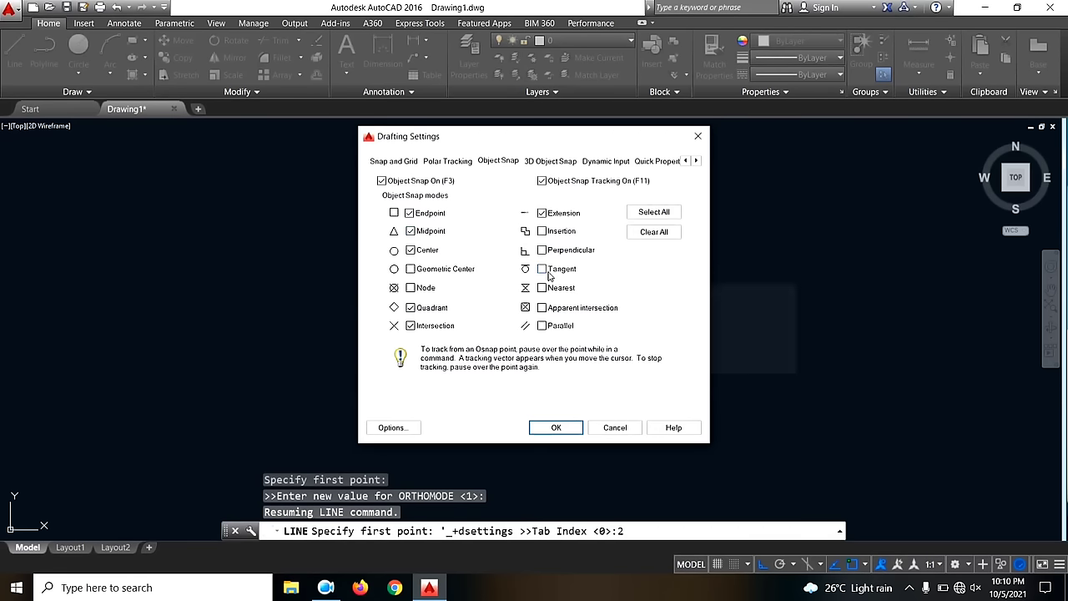
{"action": "left_click", "coordinate": [556, 427]}
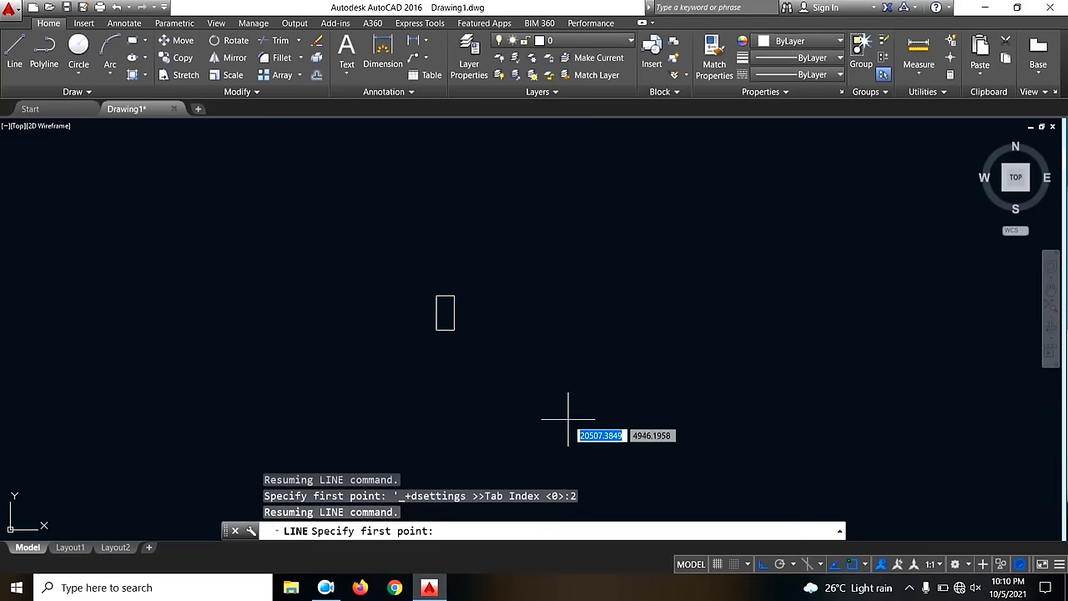
{"action": "left_click", "coordinate": [454, 313]}
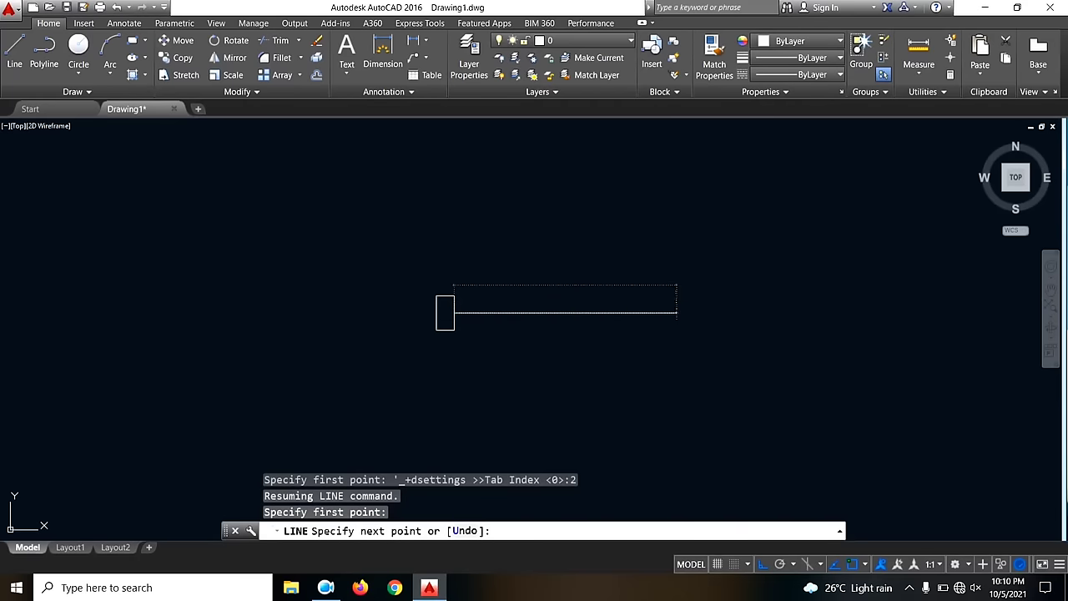
{"action": "type", "text": "1200"}
{"action": "key", "text": "Return"}
{"action": "scroll", "coordinate": [551, 321], "scroll_direction": "down", "scroll_amount": 1}
{"action": "key", "text": "Escape"}
- Copy the small rectangle to the far right end of the 1200-unit line
{"action": "left_click", "coordinate": [436, 274]}
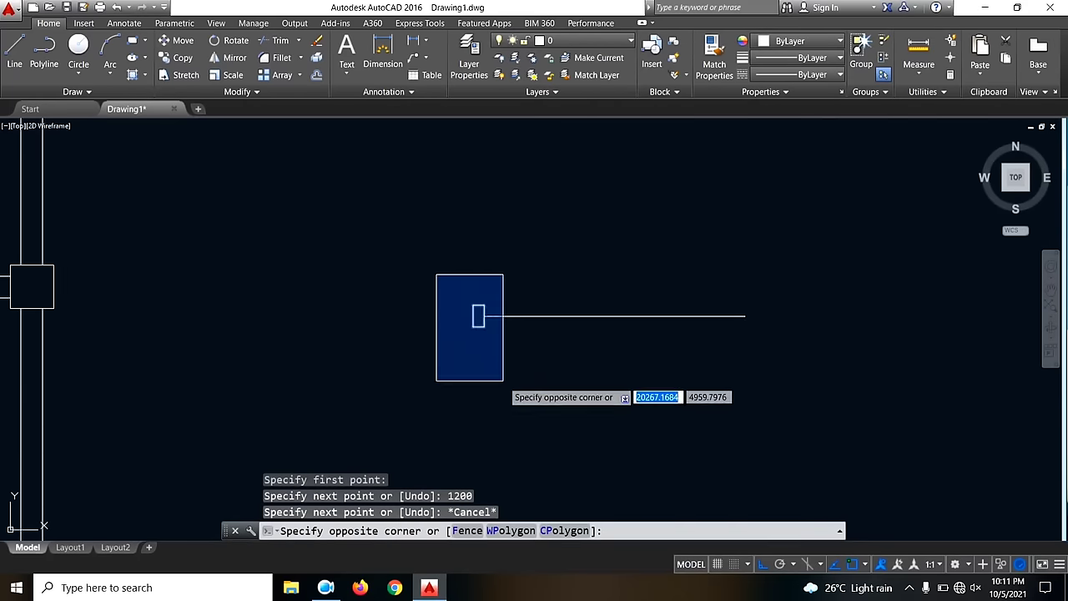
{"action": "left_click", "coordinate": [503, 381]}
{"action": "type", "text": "co"}
{"action": "key", "text": "Return"}
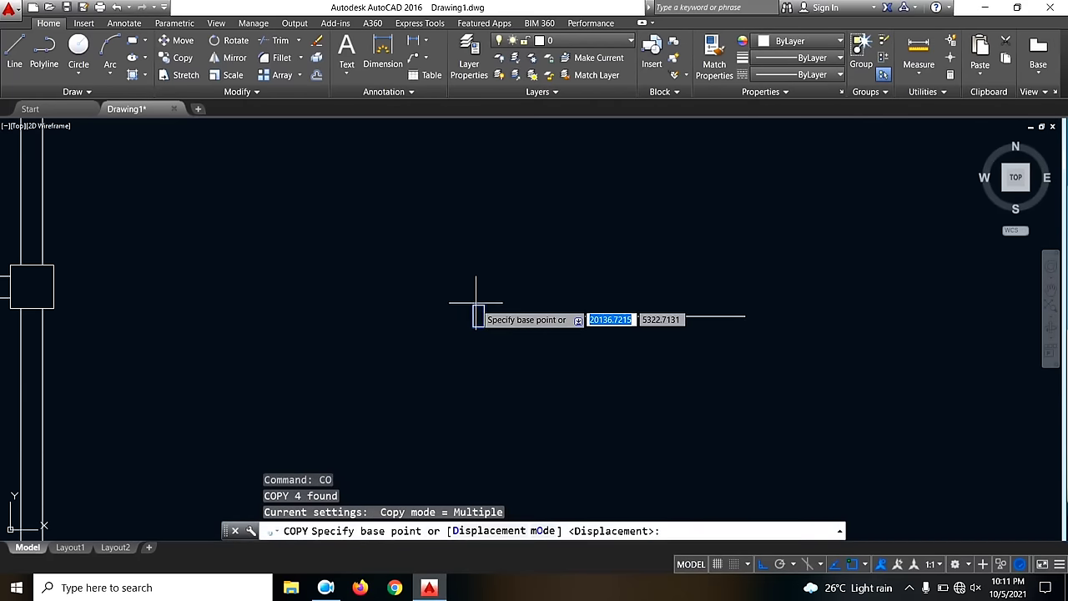
{"action": "left_click", "coordinate": [473, 306]}
{"action": "key", "text": "Escape"}
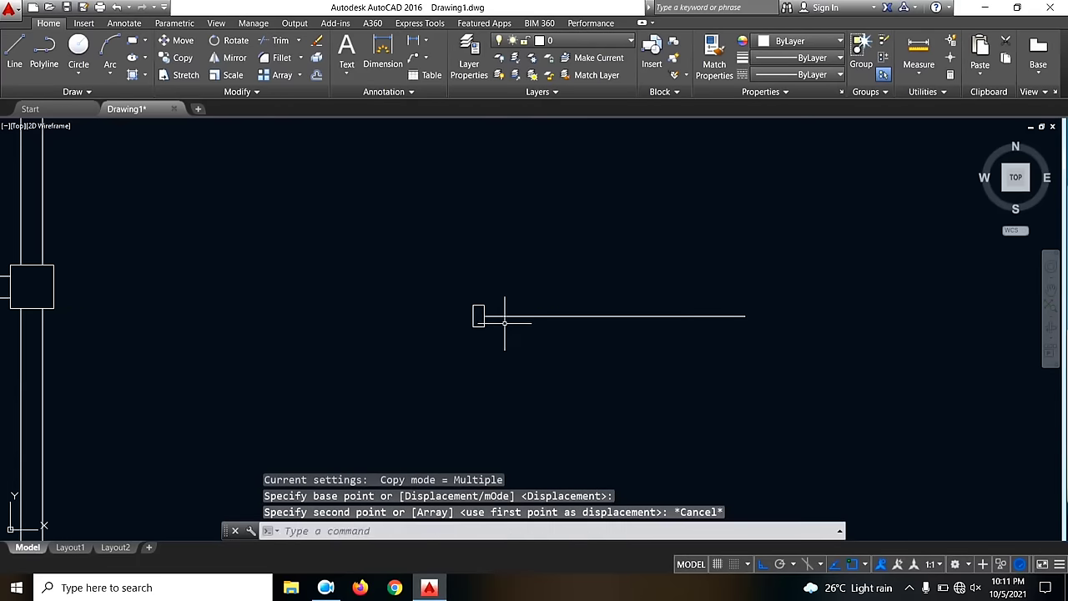
{"action": "left_click", "coordinate": [463, 286]}
{"action": "left_click", "coordinate": [509, 354]}
{"action": "type", "text": "co"}
{"action": "key", "text": "Return"}
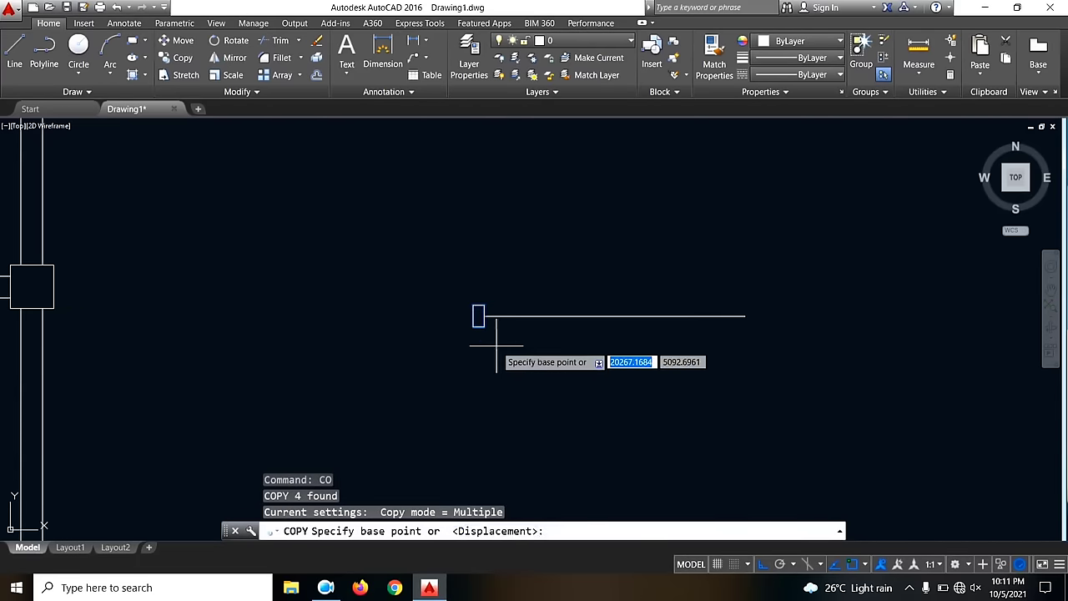
{"action": "left_click", "coordinate": [478, 316]}
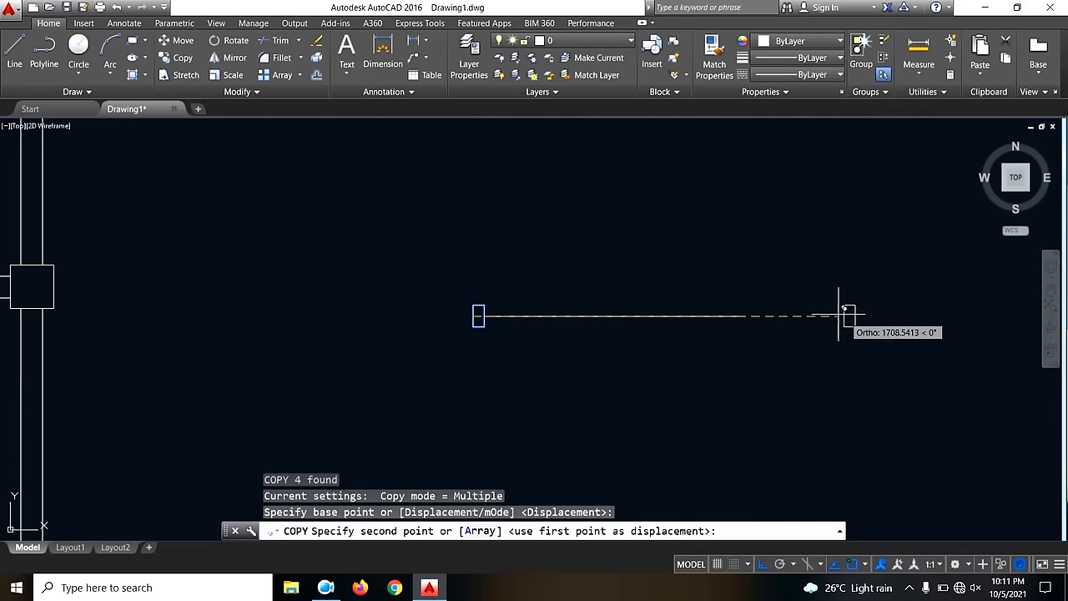
{"action": "left_click", "coordinate": [757, 313]}
{"action": "key", "text": "Escape"}
{"action": "middle_click_drag", "start_coordinate": [612, 322], "coordinate": [564, 310]}
{"action": "key", "text": "Escape"}
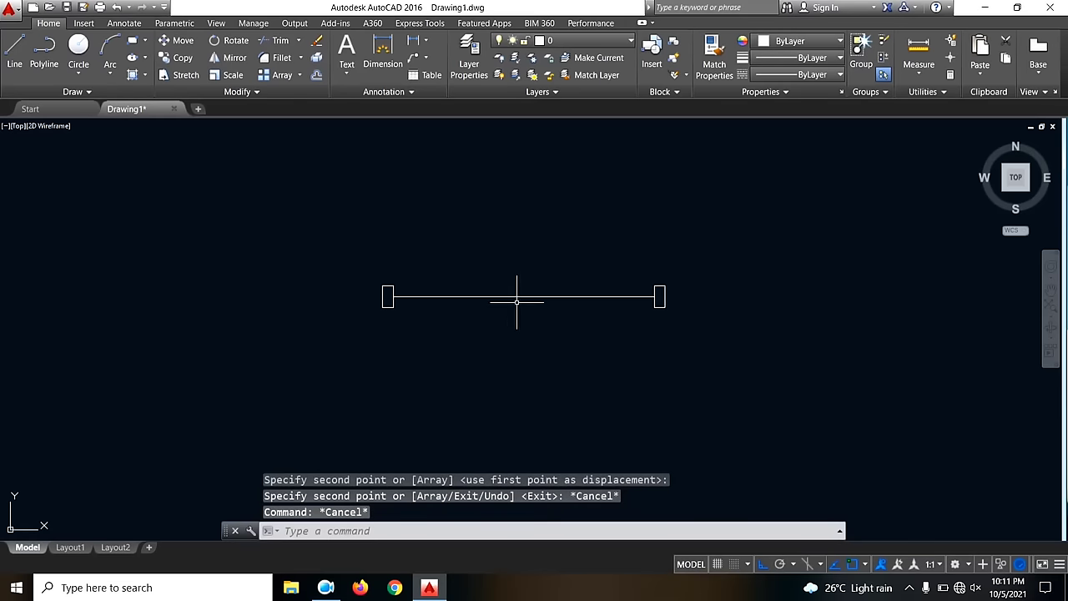
{"action": "left_click", "coordinate": [14, 57]}
- Draw a line between the two rectangles' top corners and offset it 25 units downward
{"action": "scroll", "coordinate": [530, 302], "scroll_direction": "up", "scroll_amount": 4}
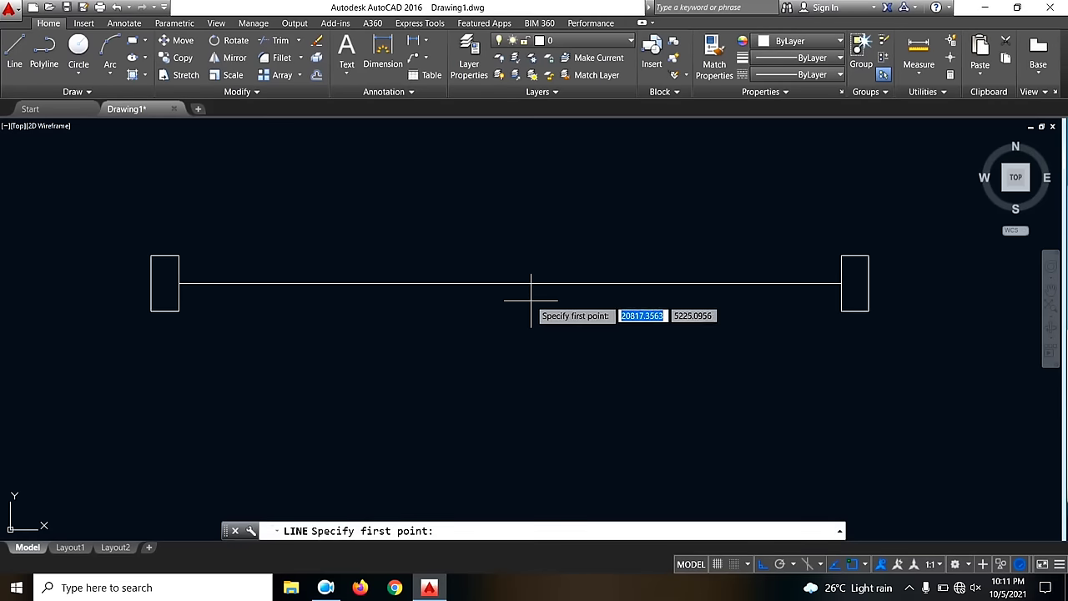
{"action": "left_click", "coordinate": [178, 256]}
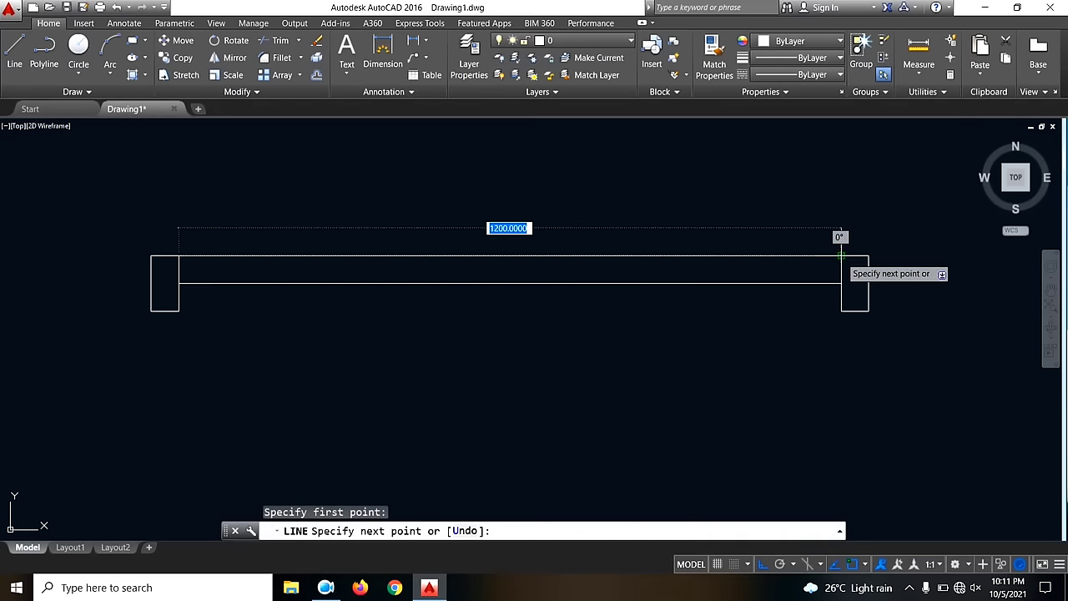
{"action": "left_click", "coordinate": [842, 256]}
{"action": "key", "text": "Escape"}
{"action": "type", "text": "o"}
{"action": "key", "text": "Return"}
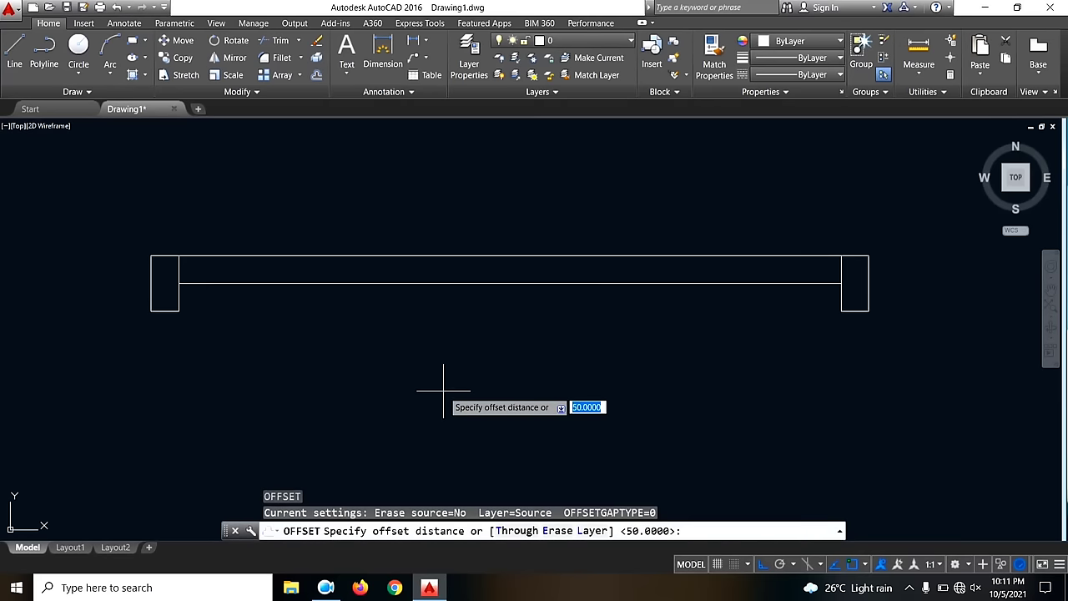
{"action": "type", "text": "25"}
{"action": "key", "text": "Return"}
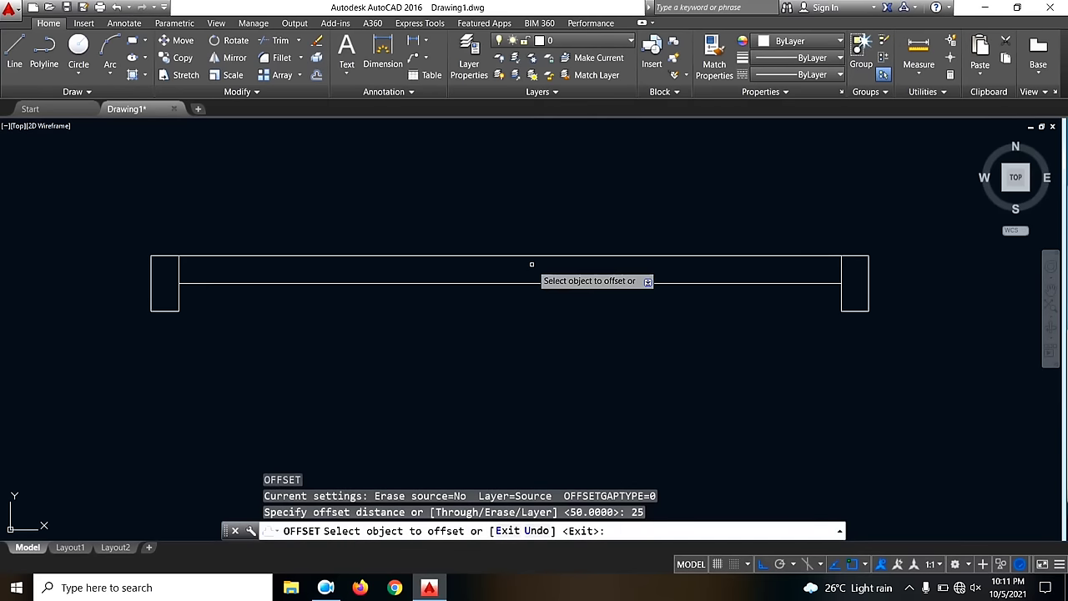
{"action": "left_click", "coordinate": [533, 256]}
{"action": "left_click", "coordinate": [494, 267]}
{"action": "key", "text": "Escape"}
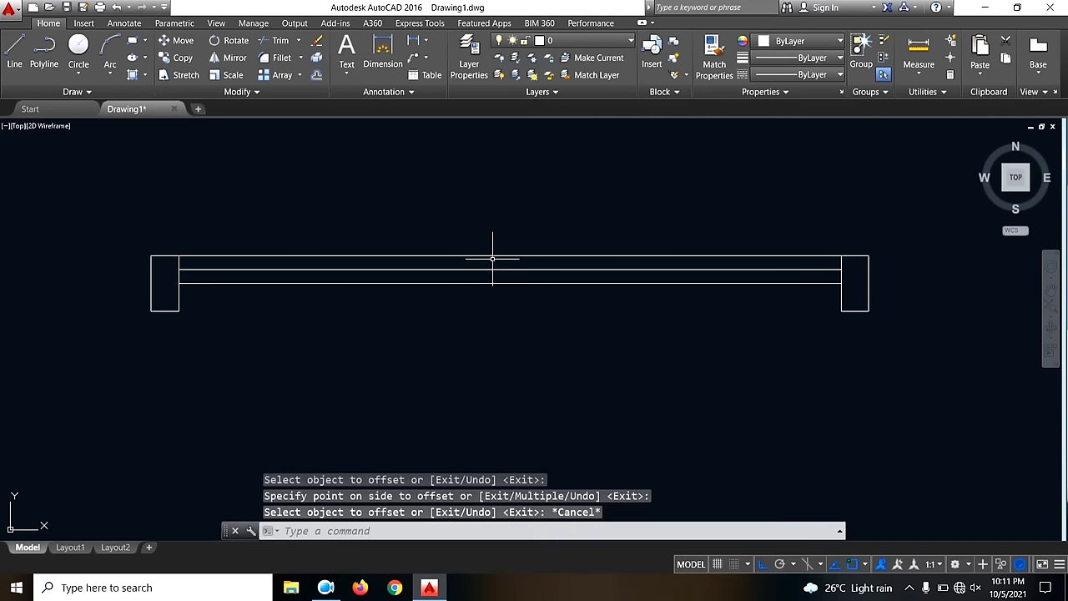
- Erase the top line and offset the lower line another 25 units downward
{"action": "left_click", "coordinate": [492, 256]}
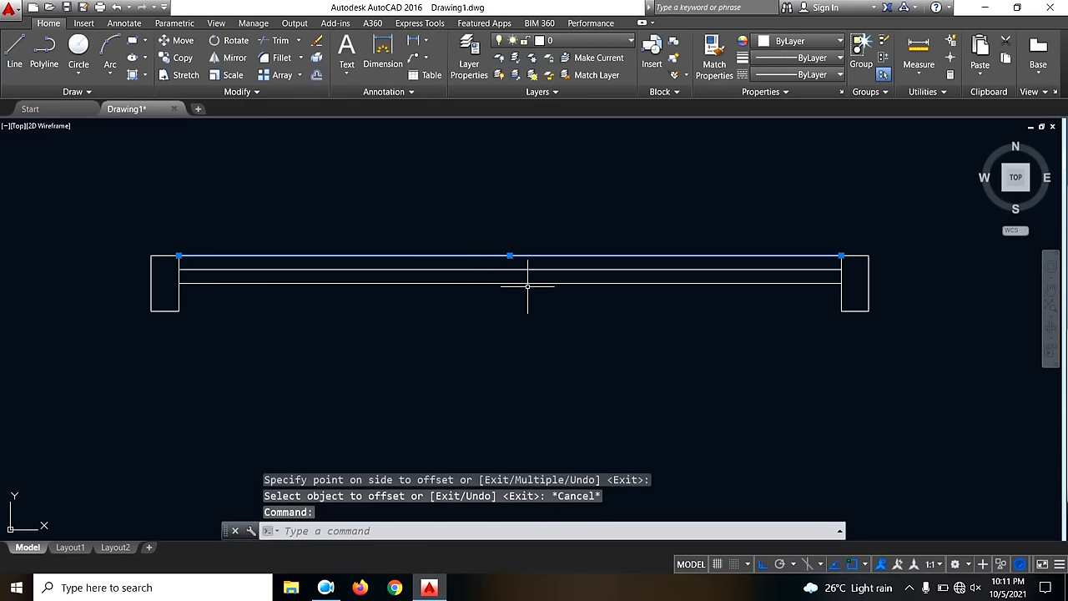
{"action": "key", "text": "Delete"}
{"action": "key", "text": "Return"}
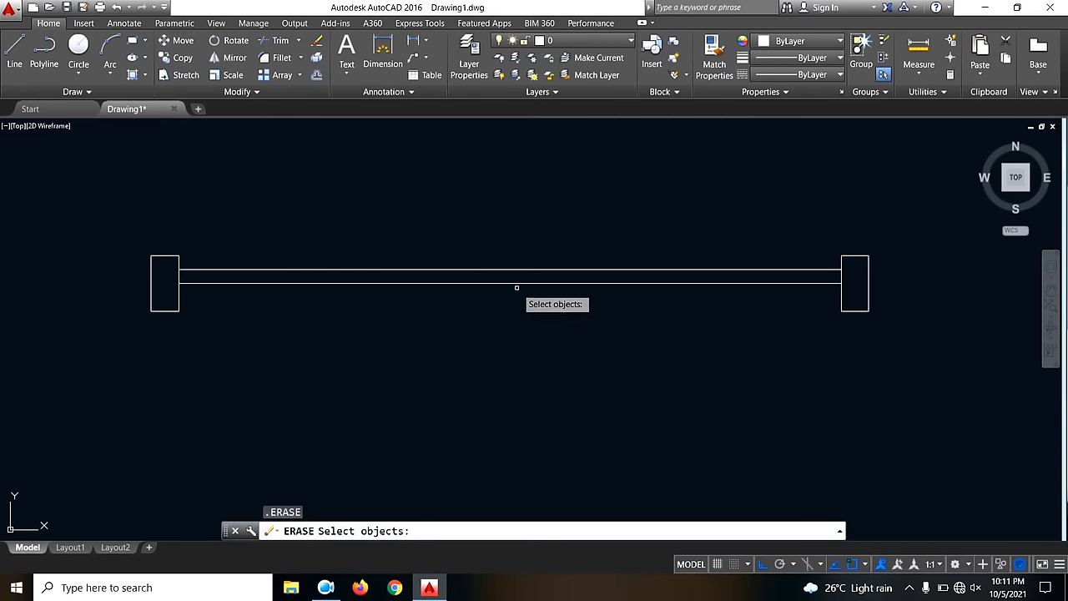
{"action": "left_click", "coordinate": [517, 283]}
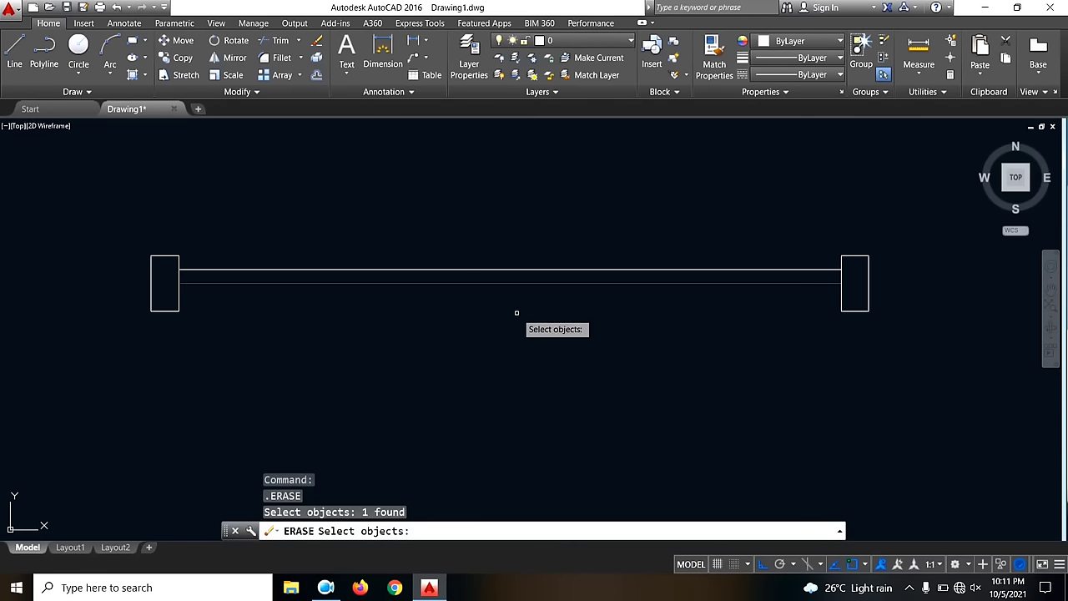
{"action": "key", "text": "Escape"}
{"action": "key", "text": "Escape"}
{"action": "type", "text": "o"}
{"action": "key", "text": "Return"}
{"action": "key", "text": "Return"}
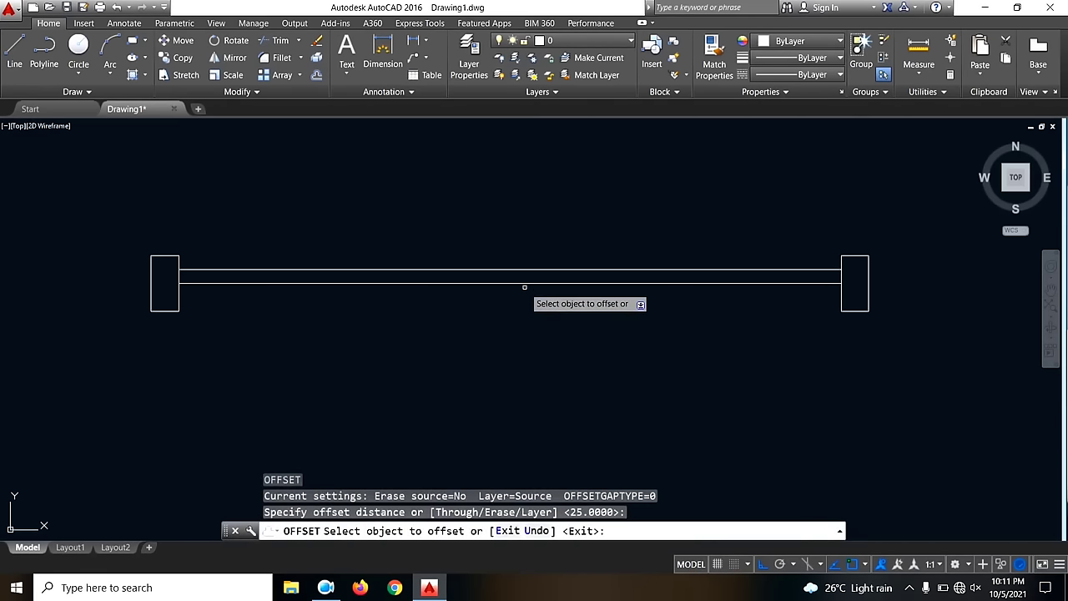
{"action": "left_click", "coordinate": [525, 283]}
{"action": "left_click", "coordinate": [520, 343]}
{"action": "key", "text": "Escape"}
{"action": "scroll", "coordinate": [551, 306], "scroll_direction": "down", "scroll_amount": 6}
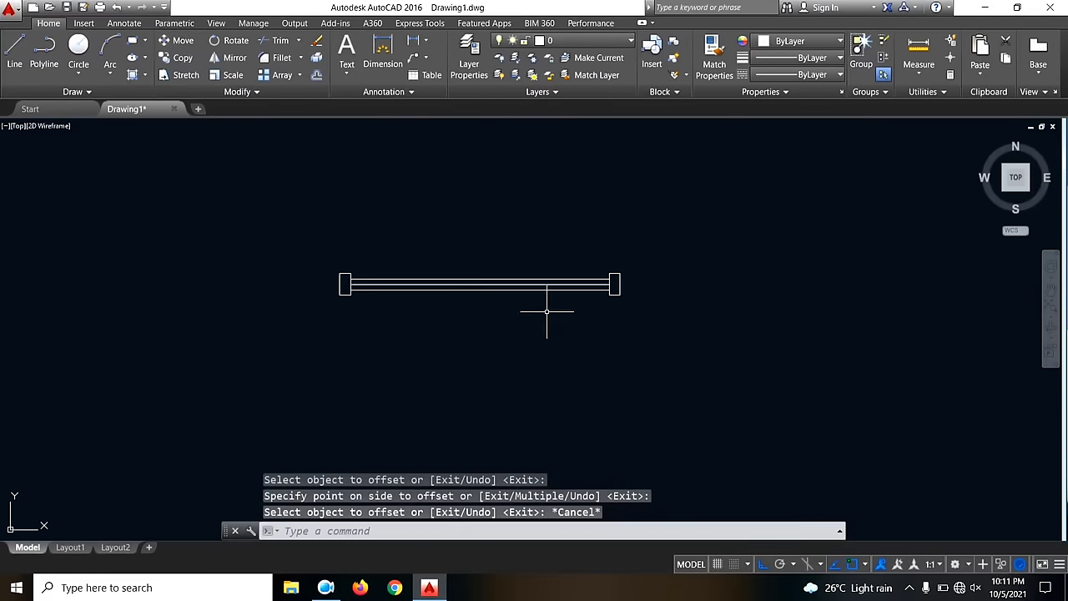
{"action": "scroll", "coordinate": [555, 307], "scroll_direction": "up", "scroll_amount": 4}
{"action": "scroll", "coordinate": [472, 294], "scroll_direction": "down", "scroll_amount": 5}
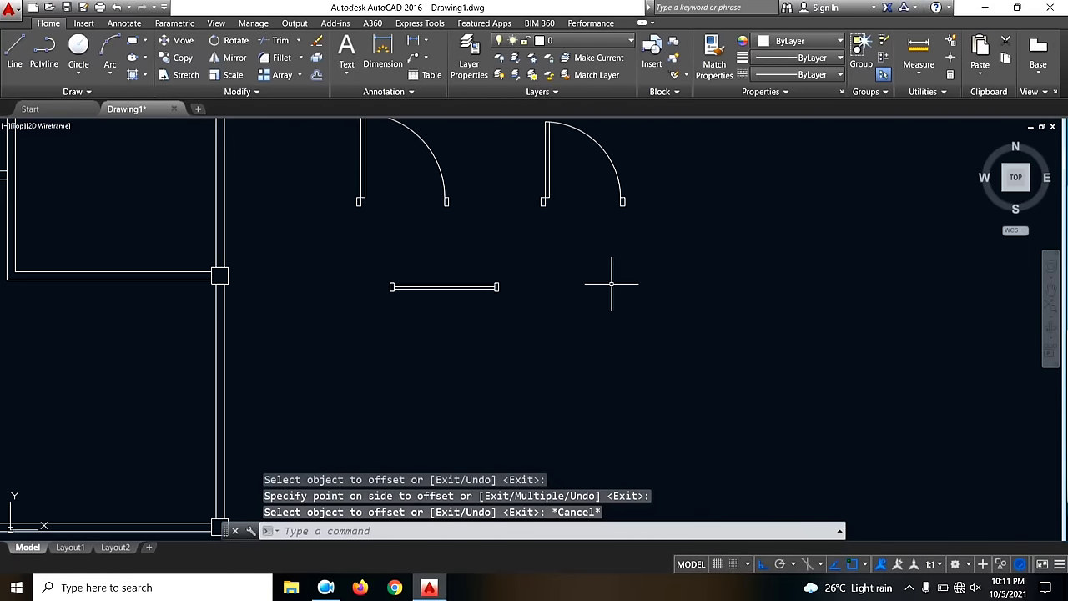
- Group the left door swing's parts into a single object
{"action": "mouse_move", "coordinate": [612, 284]}
{"action": "middle_mouse_down"}
{"action": "mouse_move", "coordinate": [773, 313]}
{"action": "mouse_move", "coordinate": [755, 402]}
{"action": "middle_mouse_up"}
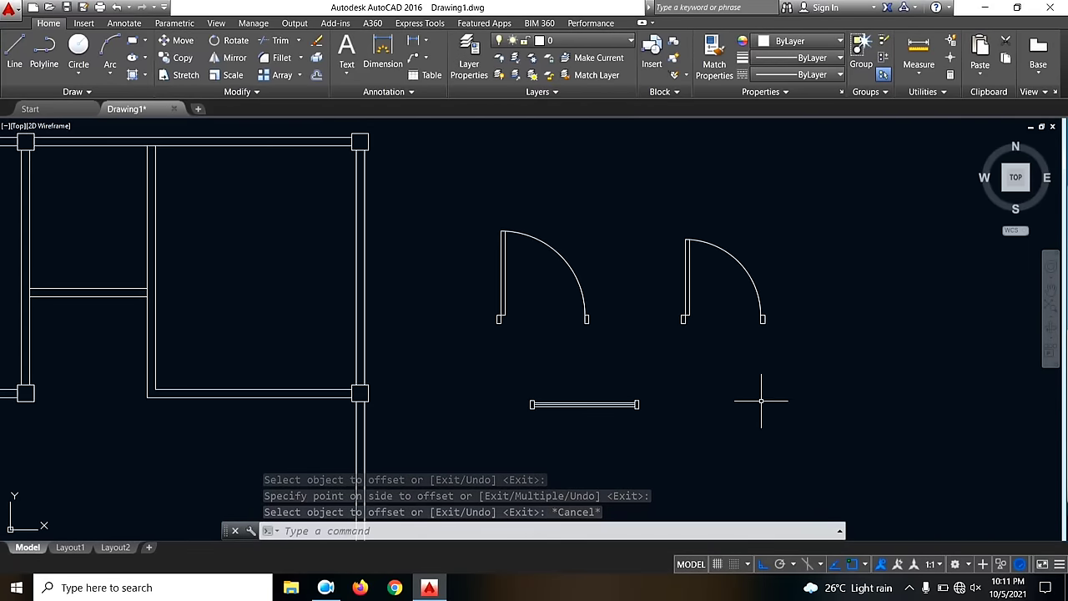
{"action": "scroll", "coordinate": [755, 401], "scroll_direction": "down", "scroll_amount": 5}
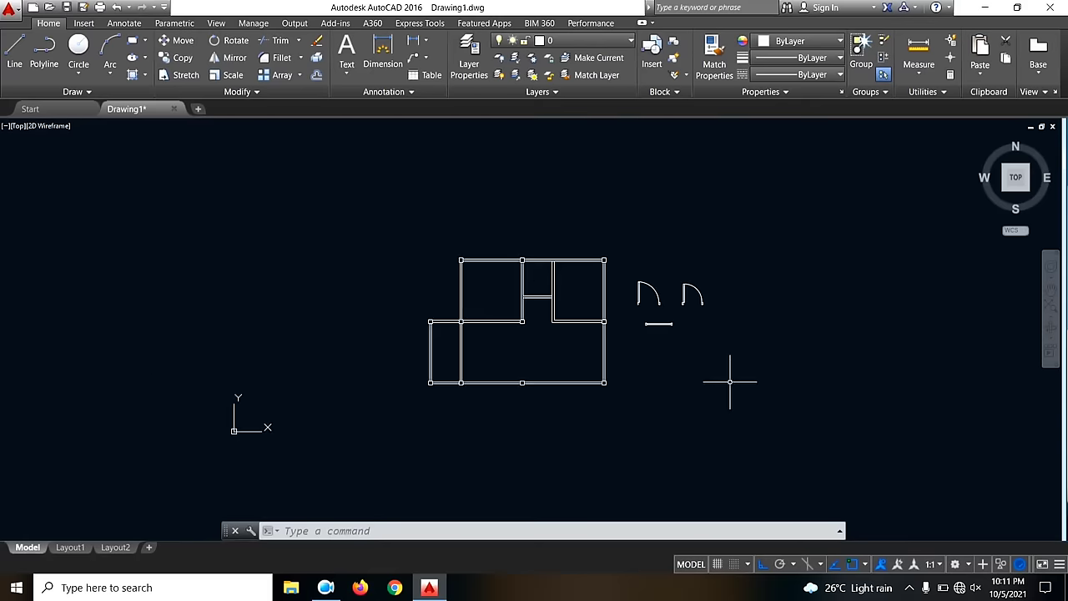
{"action": "middle_click_drag", "start_coordinate": [731, 383], "coordinate": [633, 343]}
{"action": "scroll", "coordinate": [588, 281], "scroll_direction": "up", "scroll_amount": 2}
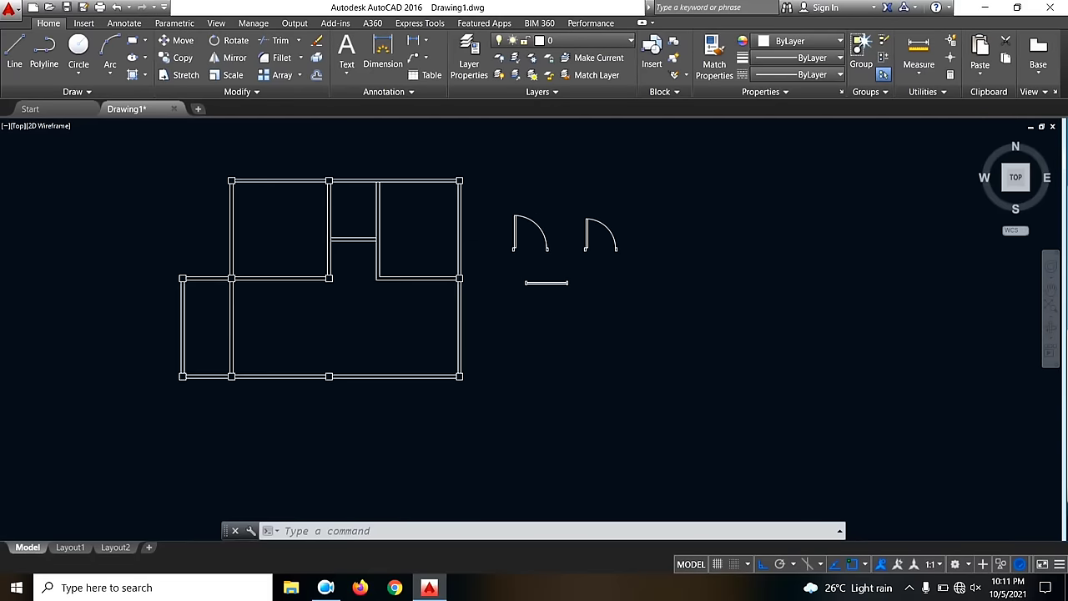
{"action": "middle_click_drag", "start_coordinate": [577, 250], "coordinate": [626, 257]}
{"action": "scroll", "coordinate": [594, 258], "scroll_direction": "up", "scroll_amount": 2}
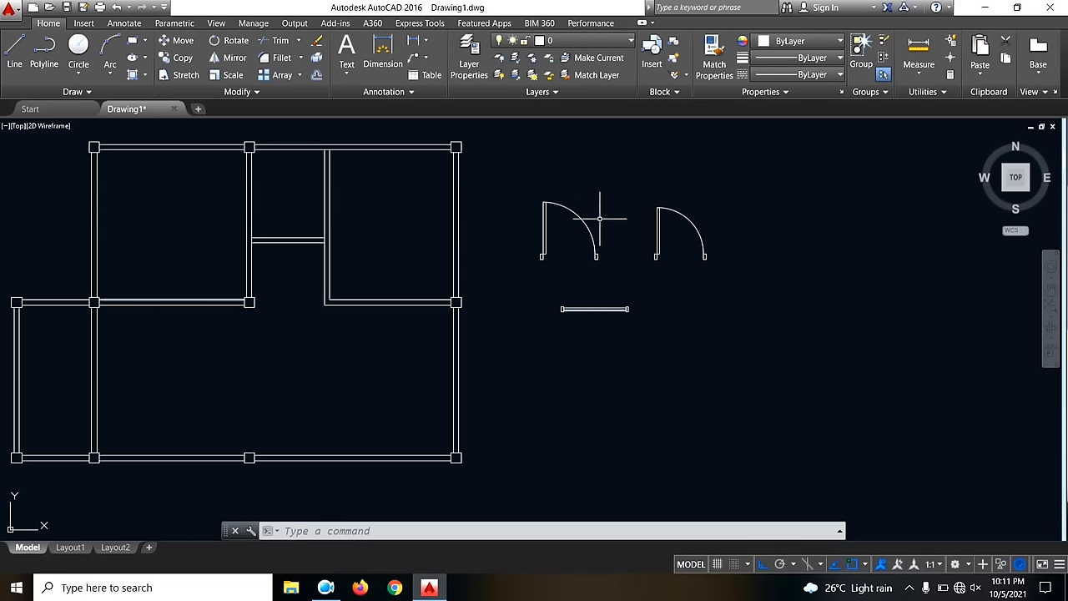
{"action": "scroll", "coordinate": [711, 227], "scroll_direction": "up", "scroll_amount": 2}
{"action": "scroll", "coordinate": [578, 220], "scroll_direction": "down", "scroll_amount": 2}
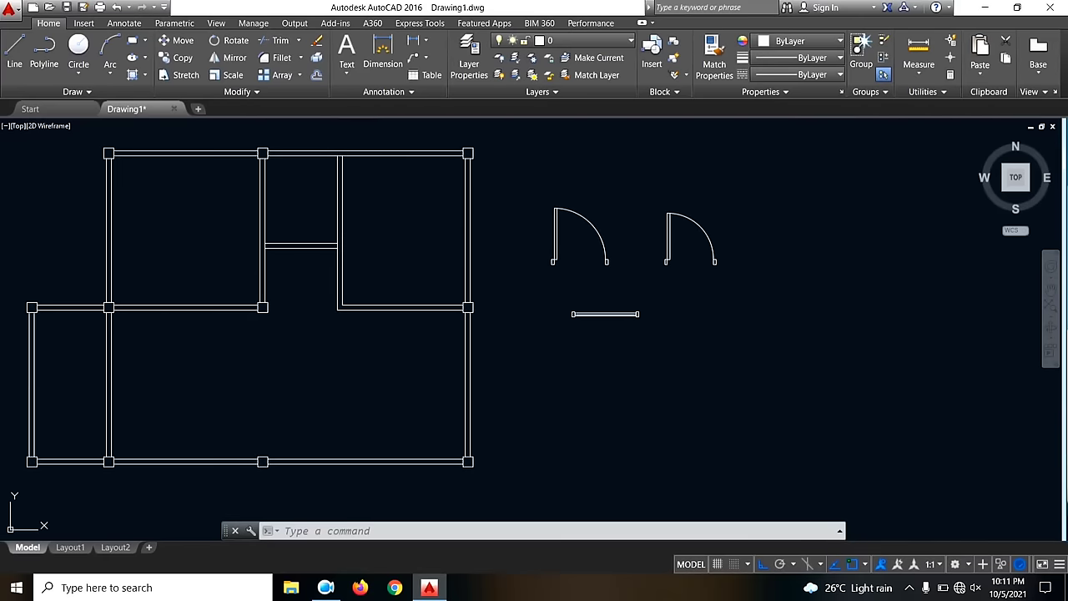
{"action": "left_click", "coordinate": [495, 177]}
{"action": "left_click", "coordinate": [635, 291]}
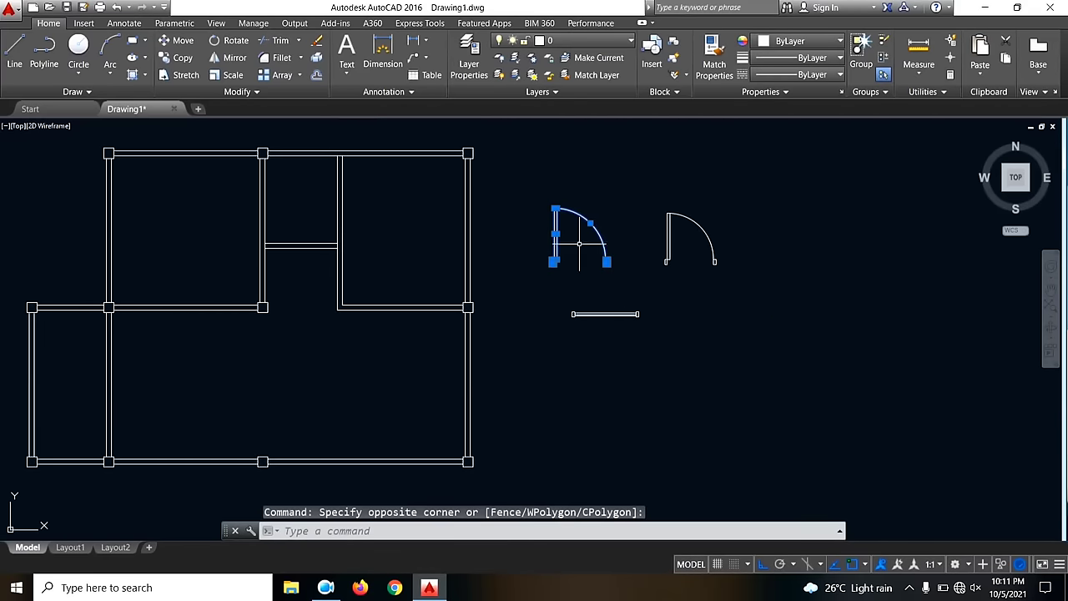
{"action": "key", "text": "Escape"}
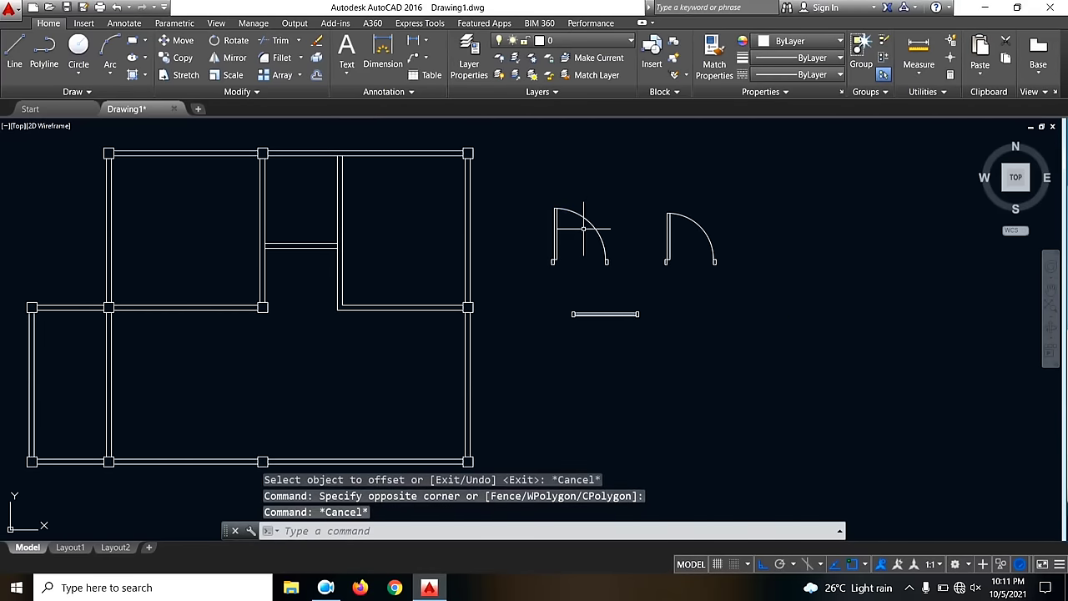
{"action": "left_click", "coordinate": [535, 187]}
{"action": "left_click", "coordinate": [628, 282]}
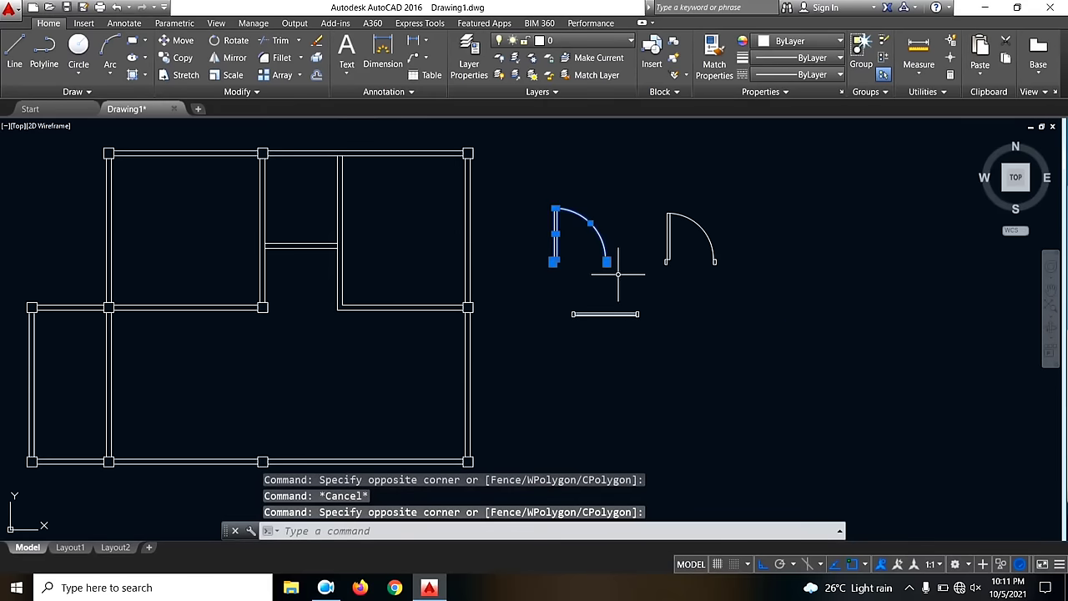
{"action": "right_click", "coordinate": [554, 239]}
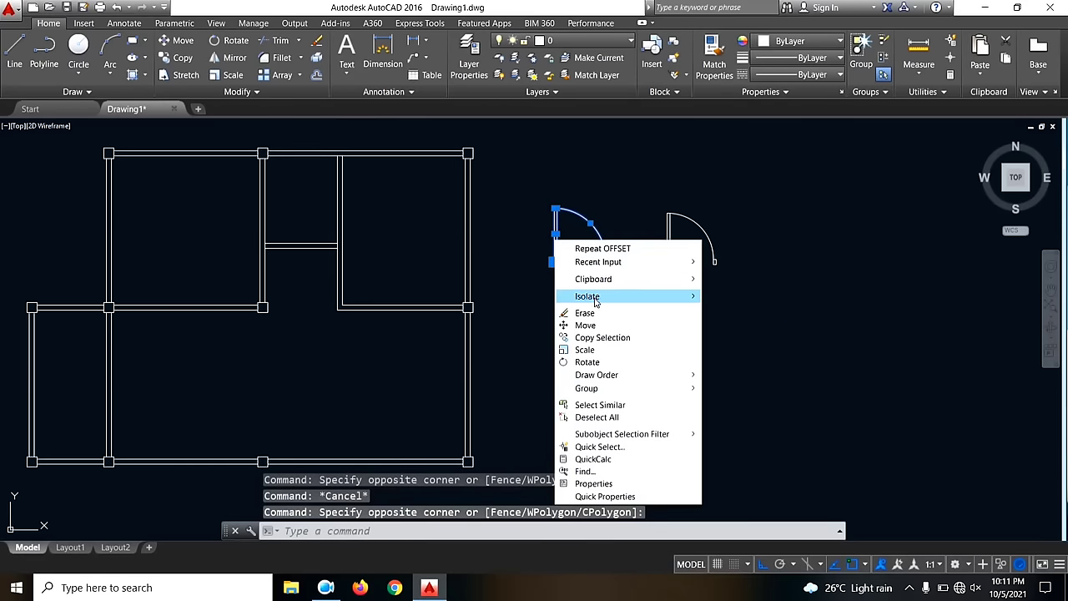
{"action": "mouse_move", "coordinate": [591, 389]}
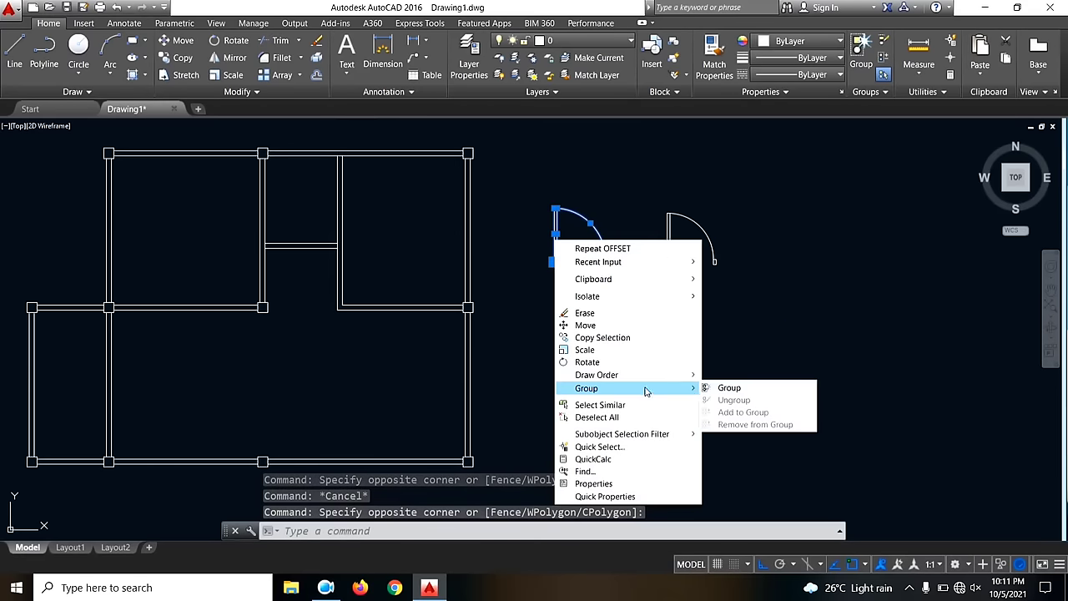
{"action": "left_click", "coordinate": [720, 388]}
{"action": "key", "text": "Escape"}
- Group the right door swing's parts into a single object
{"action": "left_click", "coordinate": [639, 191]}
{"action": "left_click", "coordinate": [746, 293]}
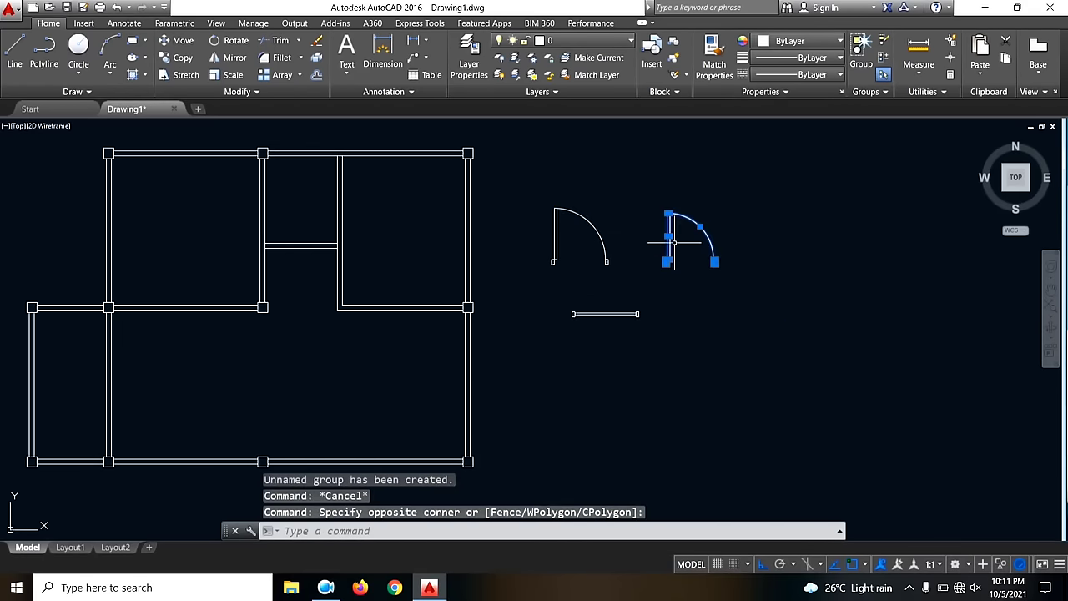
{"action": "right_click", "coordinate": [675, 248]}
{"action": "mouse_move", "coordinate": [724, 387]}
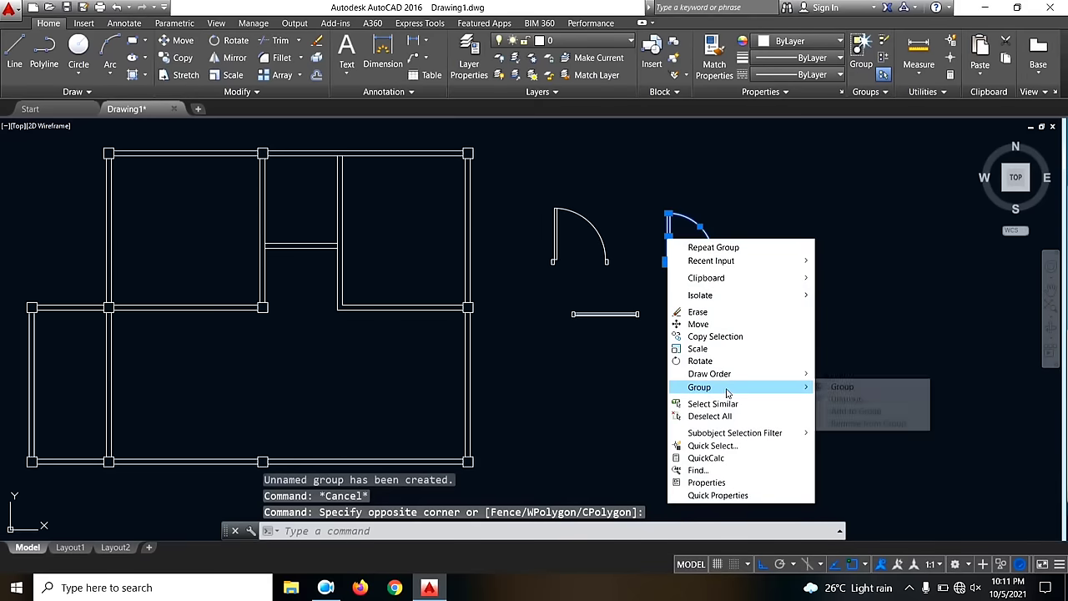
{"action": "left_click", "coordinate": [823, 386]}
- Group the short window symbol's lines into a single object
{"action": "left_click", "coordinate": [551, 299]}
{"action": "left_click", "coordinate": [660, 334]}
{"action": "right_click", "coordinate": [598, 310]}
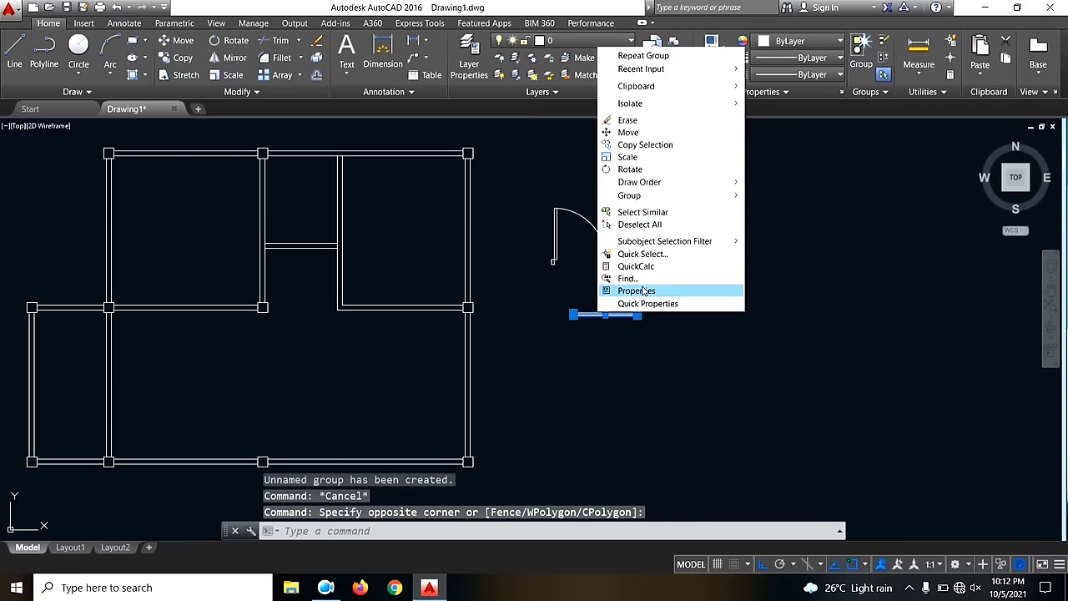
{"action": "mouse_move", "coordinate": [660, 195]}
{"action": "left_click", "coordinate": [763, 195]}
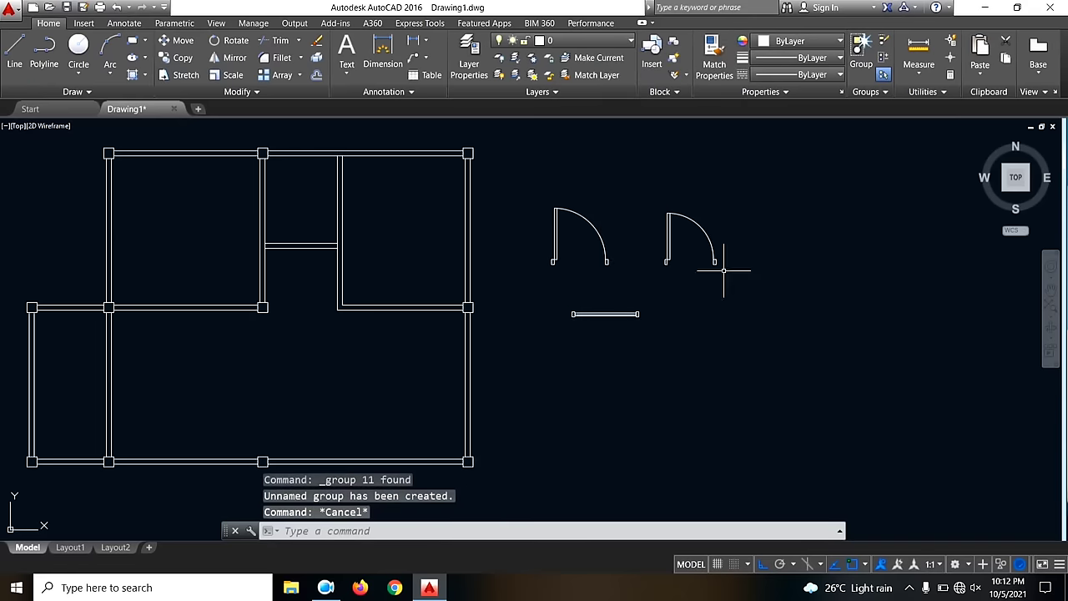
{"action": "middle_click_drag", "start_coordinate": [670, 311], "coordinate": [642, 299]}
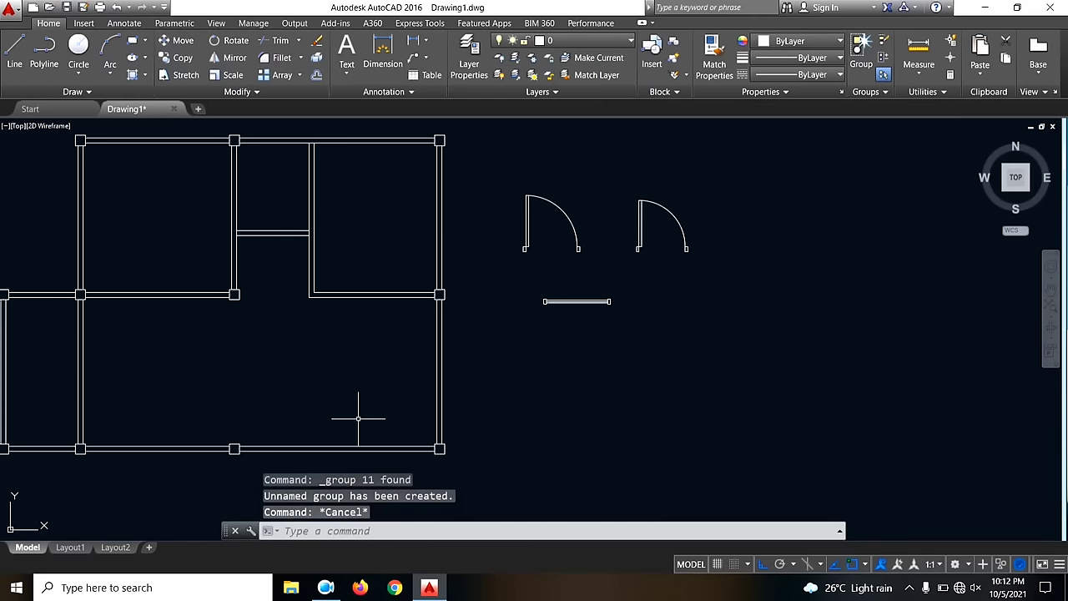
{"action": "scroll", "coordinate": [613, 328], "scroll_direction": "up", "scroll_amount": 4}
{"action": "scroll", "coordinate": [601, 306], "scroll_direction": "down", "scroll_amount": 6}
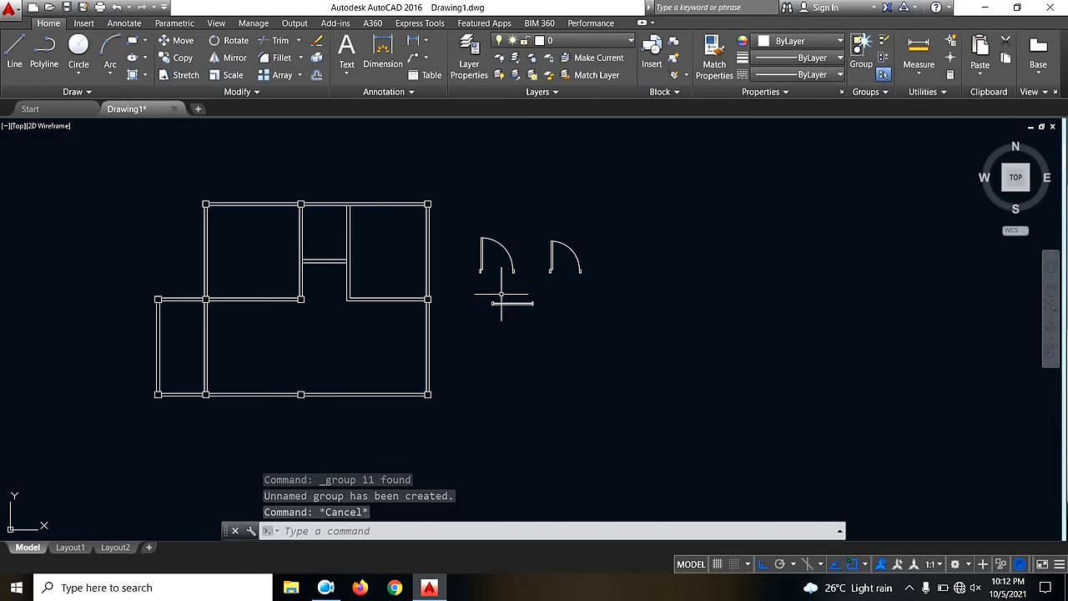
{"action": "middle_click_drag", "start_coordinate": [450, 370], "coordinate": [469, 343]}
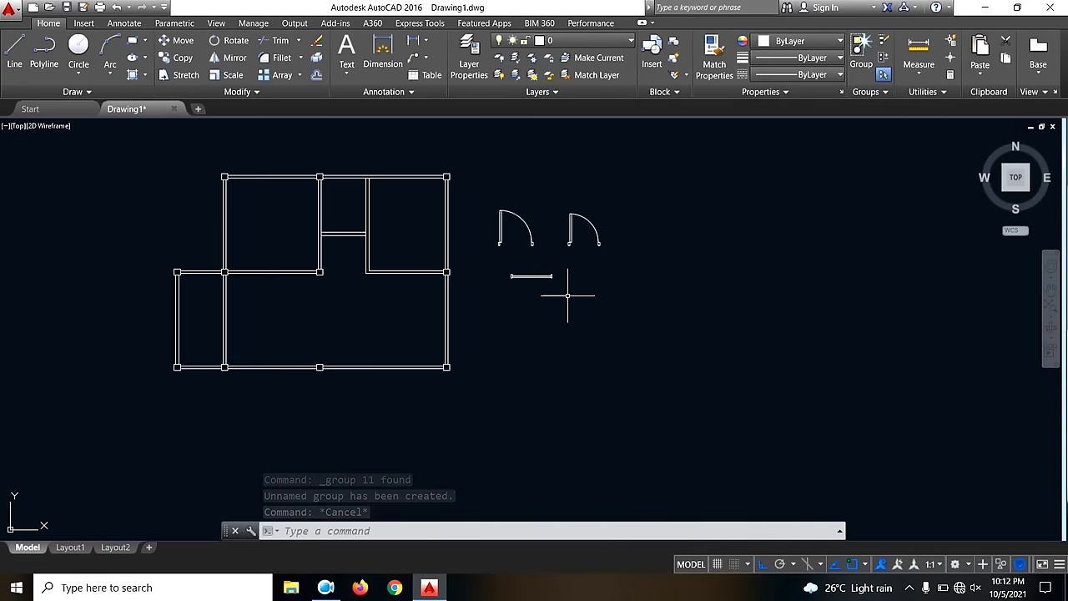
- Draw a 100×50 window jamb outline with the Line tool
{"action": "left_click", "coordinate": [14, 52]}
{"action": "scroll", "coordinate": [534, 284], "scroll_direction": "up", "scroll_amount": 4}
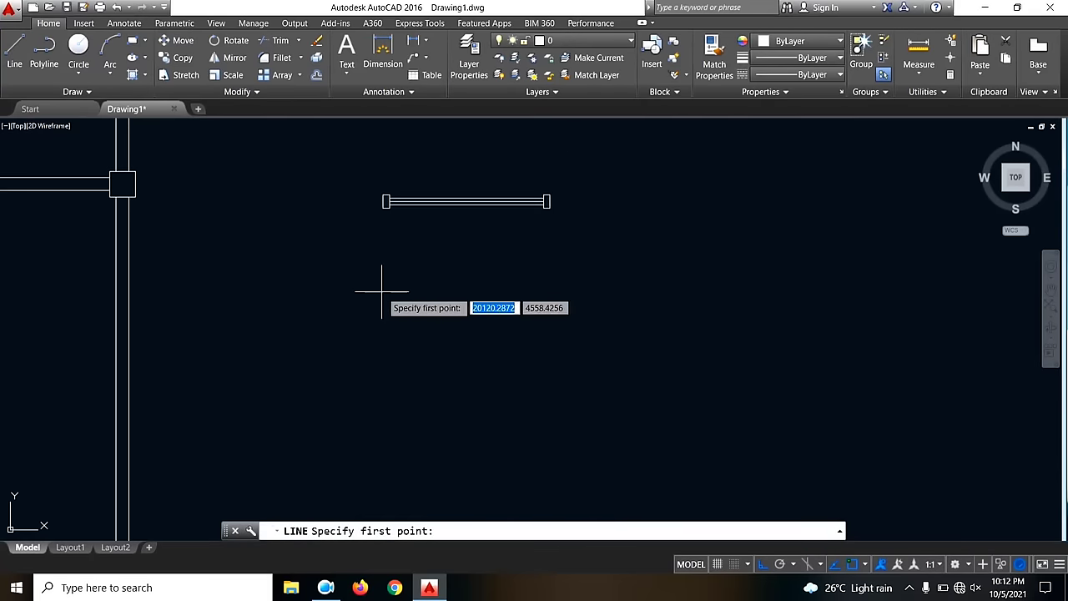
{"action": "left_click", "coordinate": [384, 309]}
{"action": "type", "text": "100"}
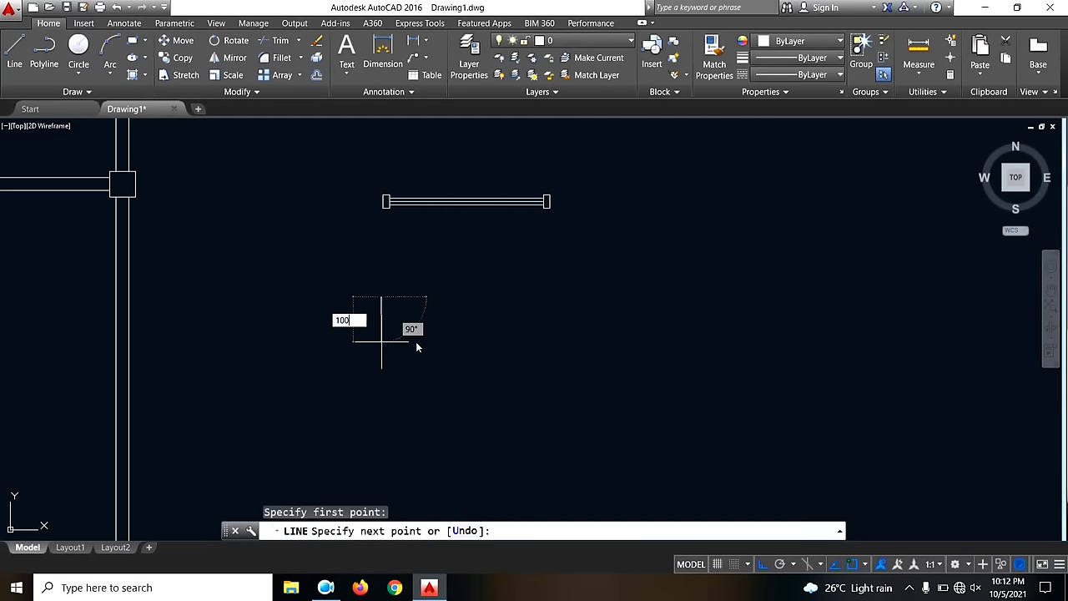
{"action": "key", "text": "Return"}
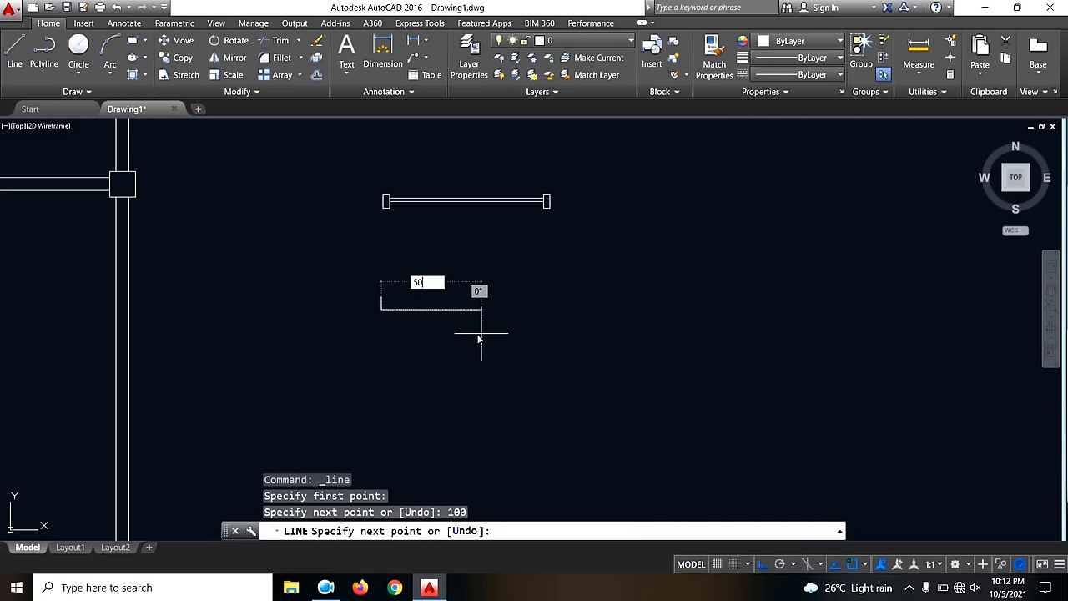
{"action": "key", "text": "Return"}
{"action": "type", "text": "100"}
{"action": "key", "text": "Return"}
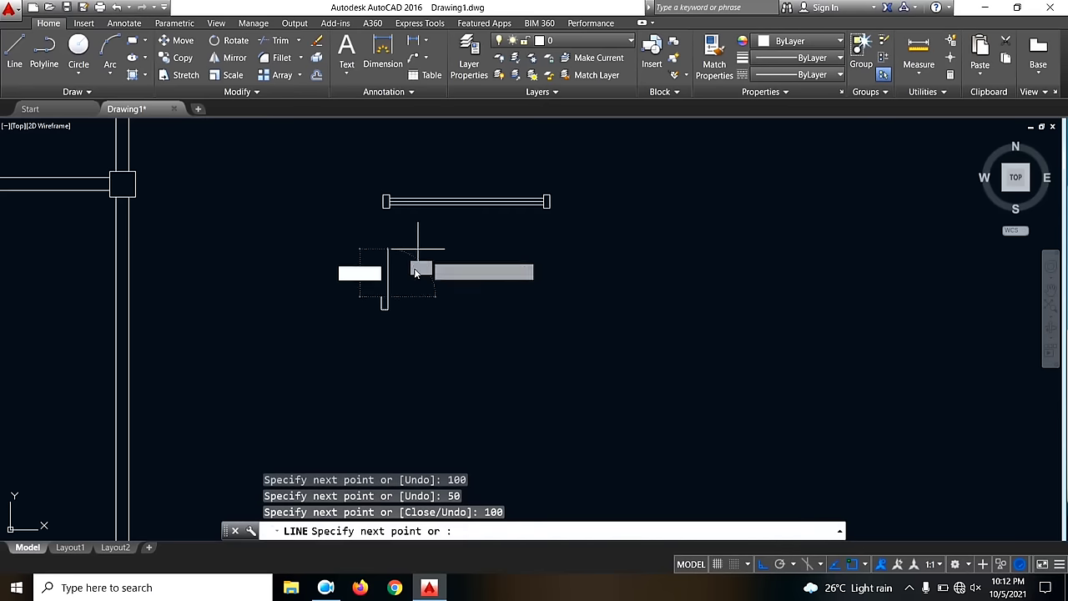
{"action": "scroll", "coordinate": [376, 309], "scroll_direction": "down", "scroll_amount": 3}
{"action": "key", "text": "Escape"}
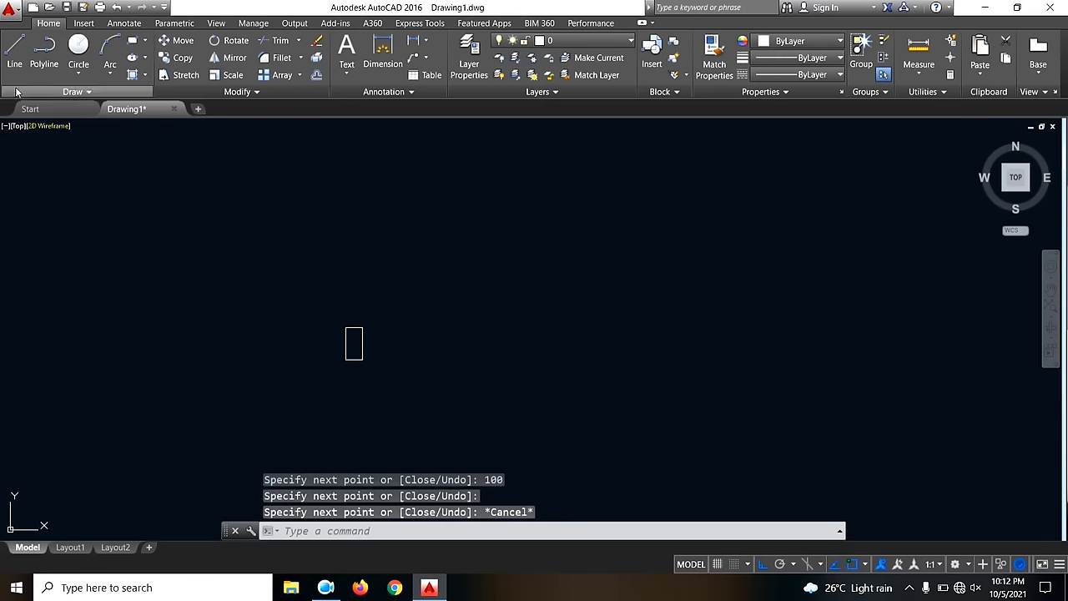
- Draw a 600-long line from the jamb and copy the jamb to its far end
{"action": "left_click", "coordinate": [14, 55]}
{"action": "left_click", "coordinate": [363, 342]}
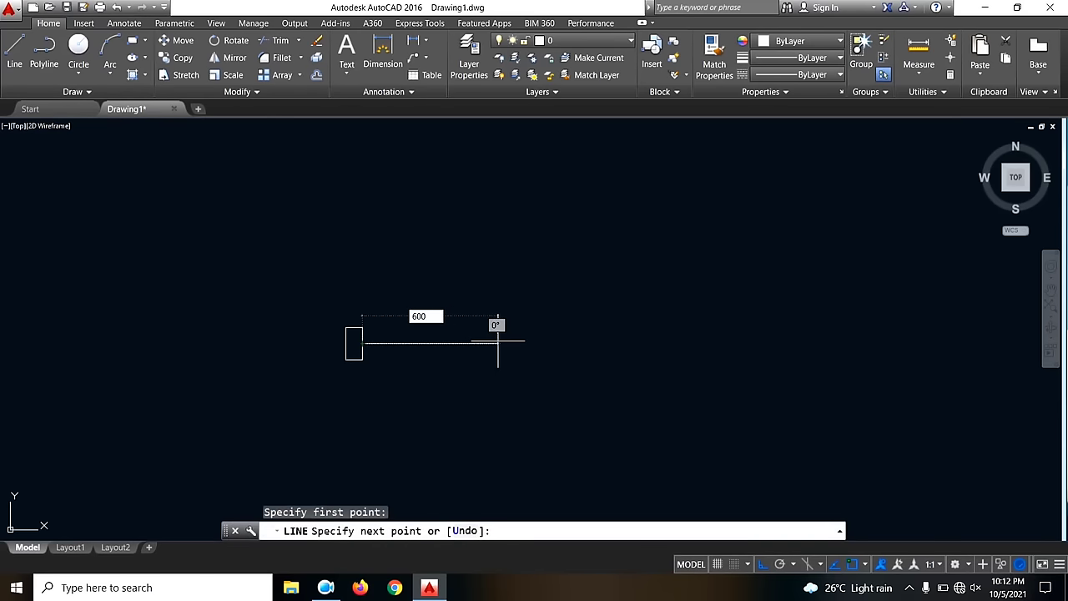
{"action": "type", "text": "600"}
{"action": "key", "text": "Return"}
{"action": "key", "text": "Escape"}
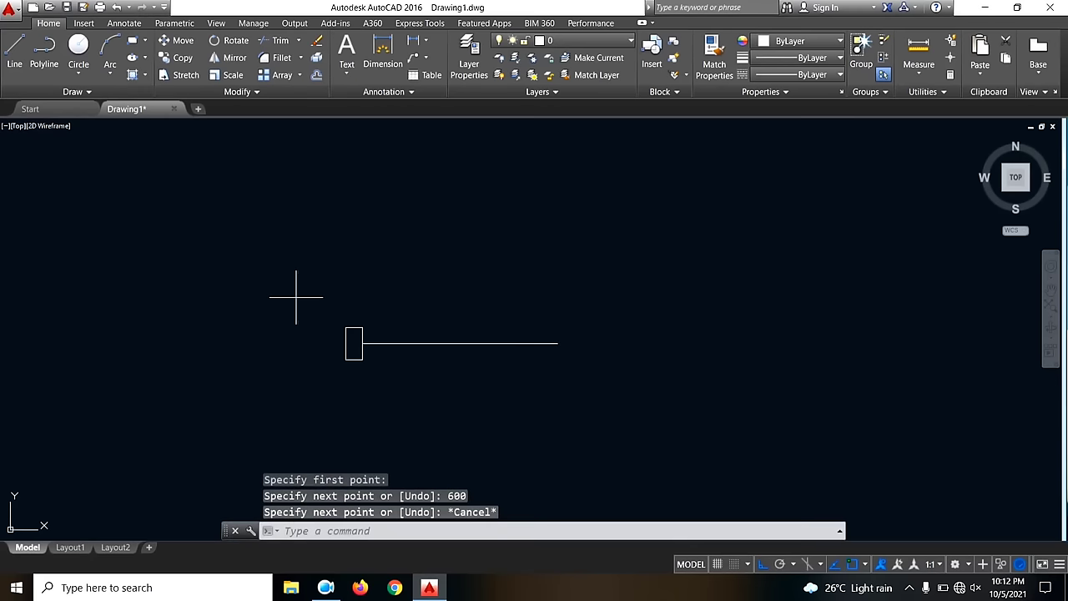
{"action": "left_click", "coordinate": [296, 298]}
{"action": "left_click", "coordinate": [410, 401]}
{"action": "type", "text": "co"}
{"action": "key", "text": "Return"}
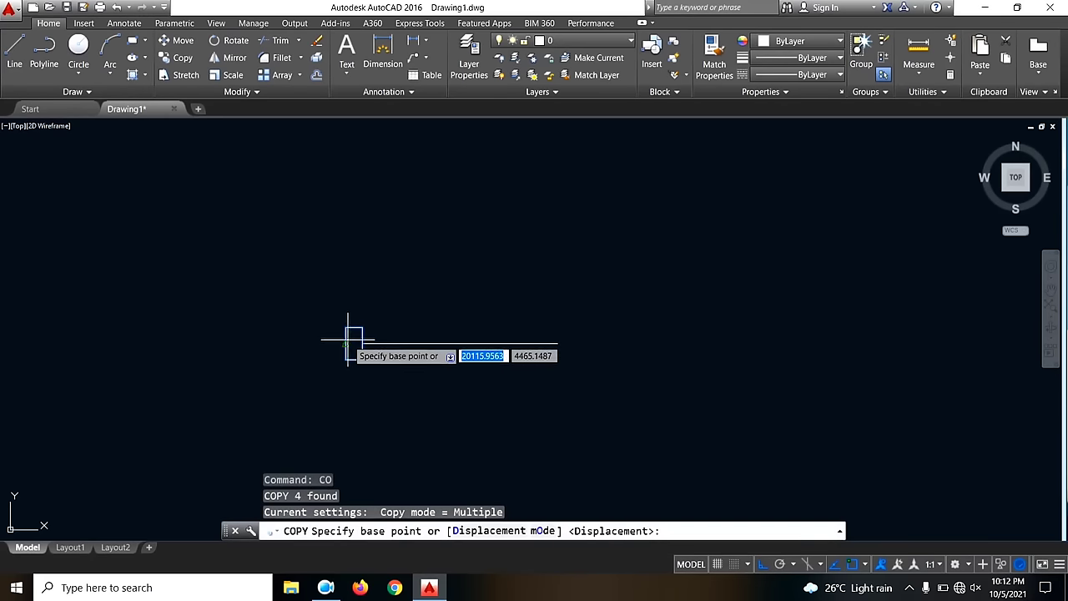
{"action": "left_click", "coordinate": [348, 342]}
{"action": "left_click", "coordinate": [557, 343]}
{"action": "key", "text": "Escape"}
- Offset the 600 line by 25 units to both sides
{"action": "type", "text": "o"}
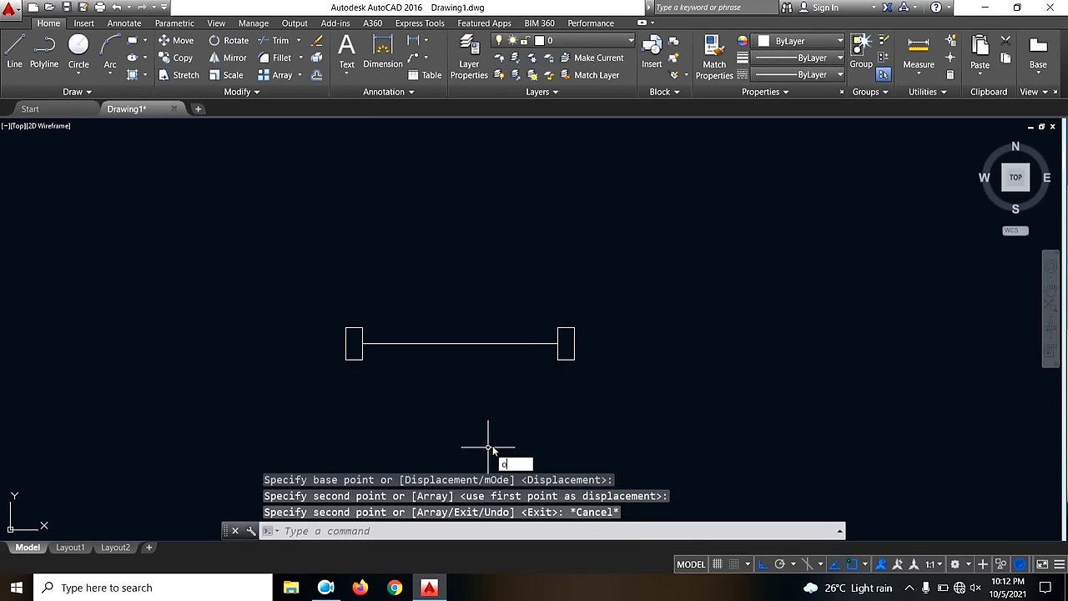
{"action": "key", "text": "Return"}
{"action": "type", "text": "5"}
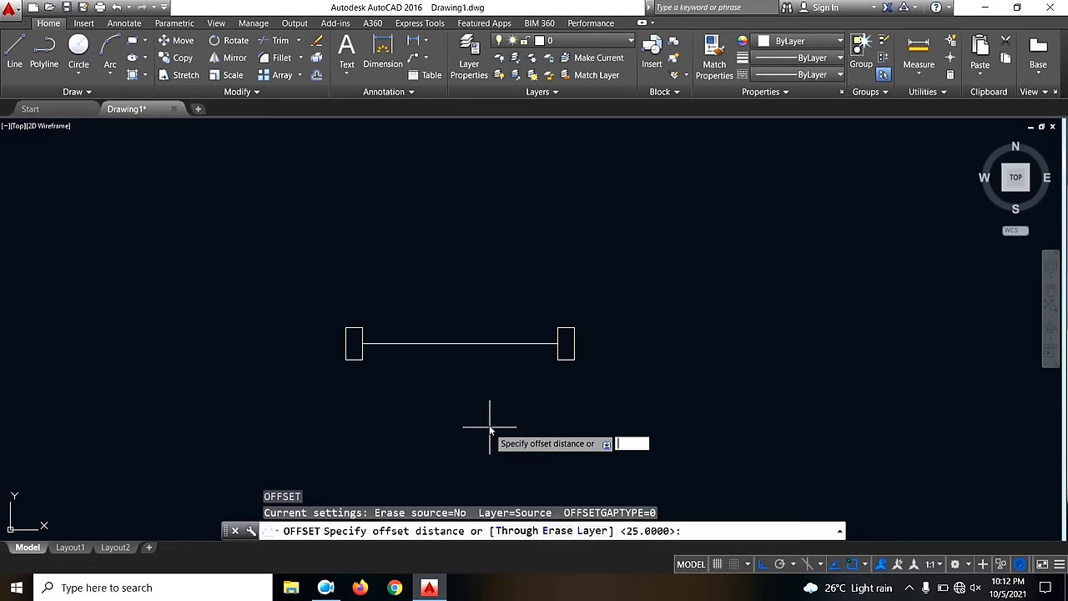
{"action": "key", "text": "Return"}
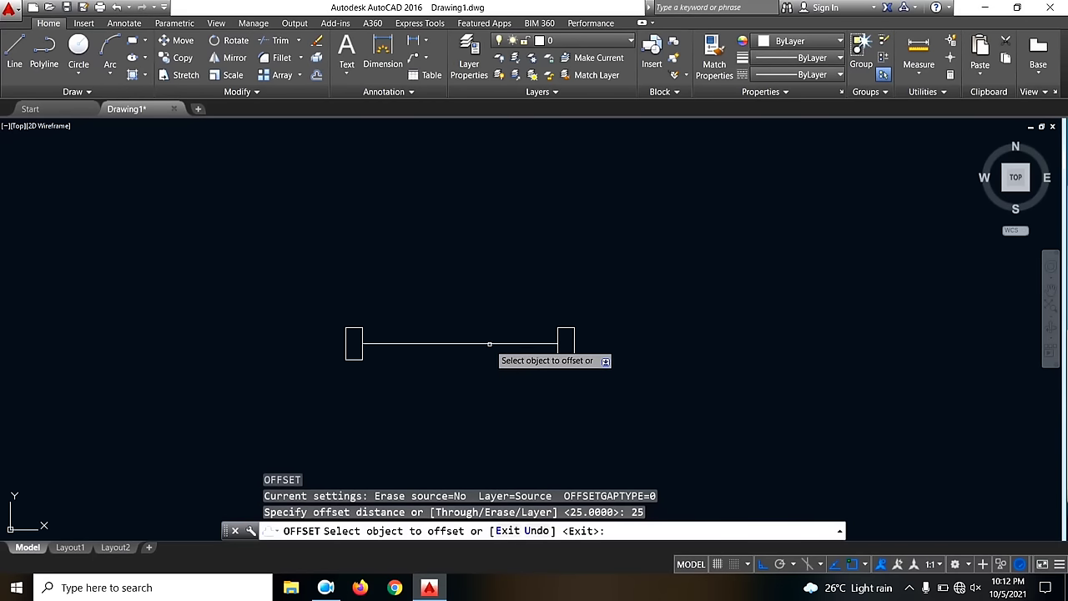
{"action": "left_click", "coordinate": [490, 343]}
{"action": "left_click", "coordinate": [487, 346]}
{"action": "left_click", "coordinate": [486, 343]}
{"action": "left_click", "coordinate": [481, 310]}
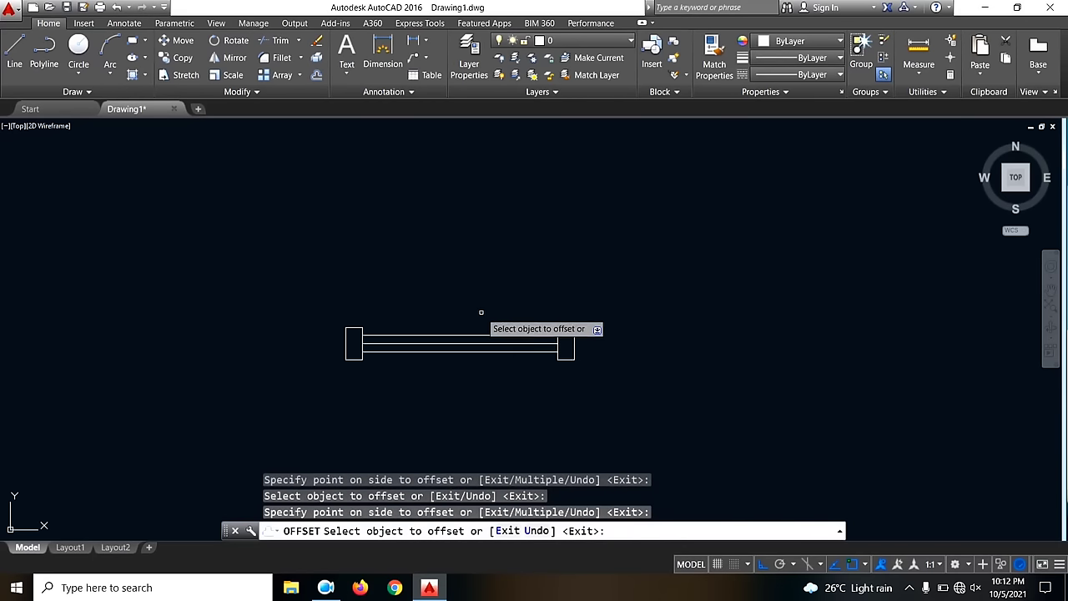
{"action": "key", "text": "Escape"}
- Group all parts of the new 600-long window symbol into one object
{"action": "scroll", "coordinate": [493, 331], "scroll_direction": "down", "scroll_amount": 2}
{"action": "left_click", "coordinate": [339, 287]}
{"action": "left_click", "coordinate": [646, 410]}
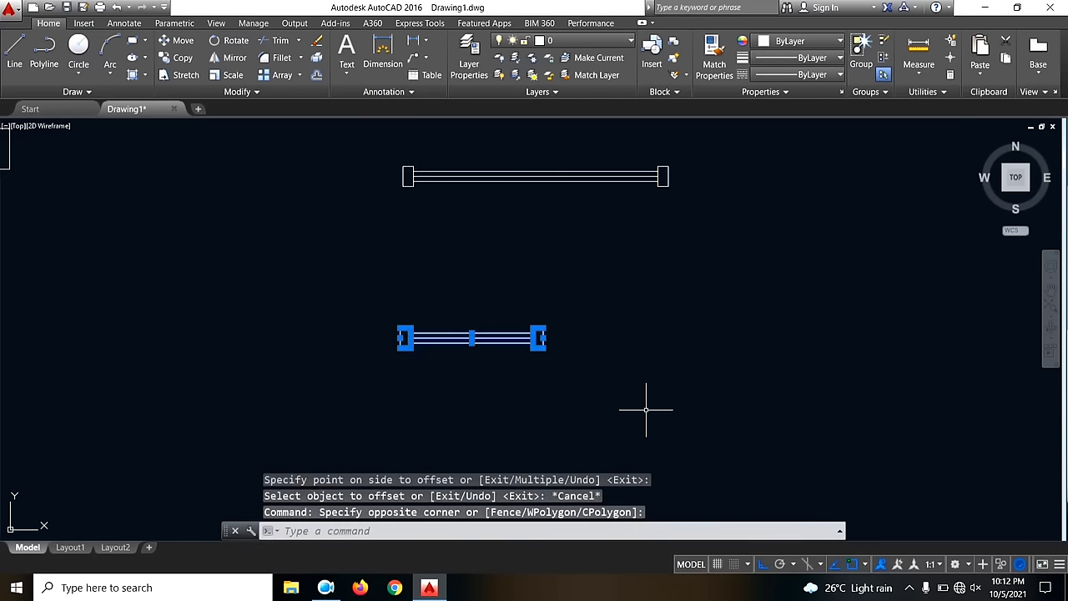
{"action": "right_click", "coordinate": [499, 342]}
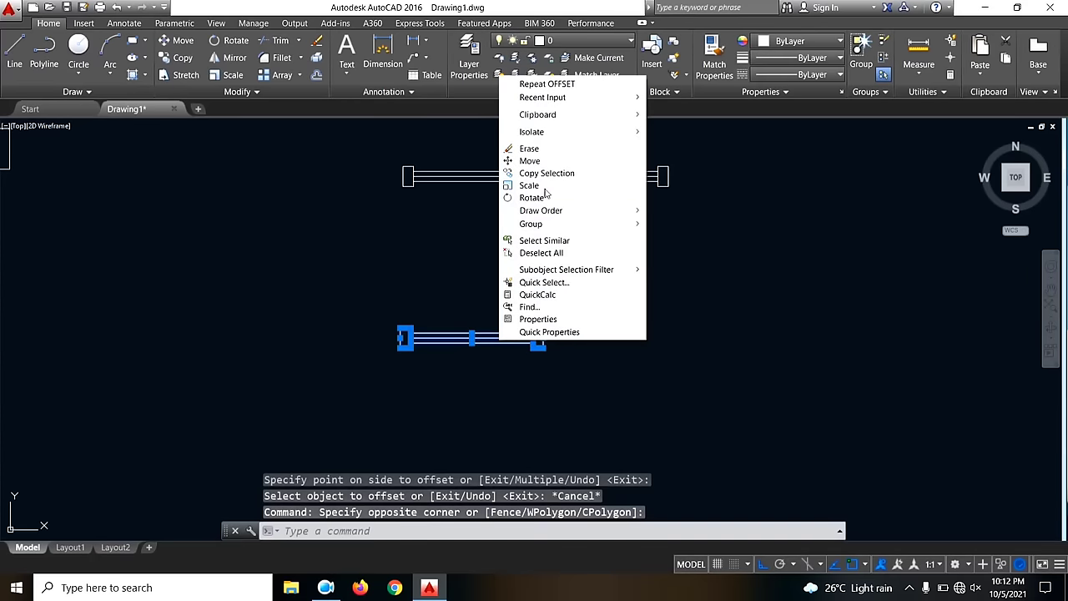
{"action": "mouse_move", "coordinate": [559, 226]}
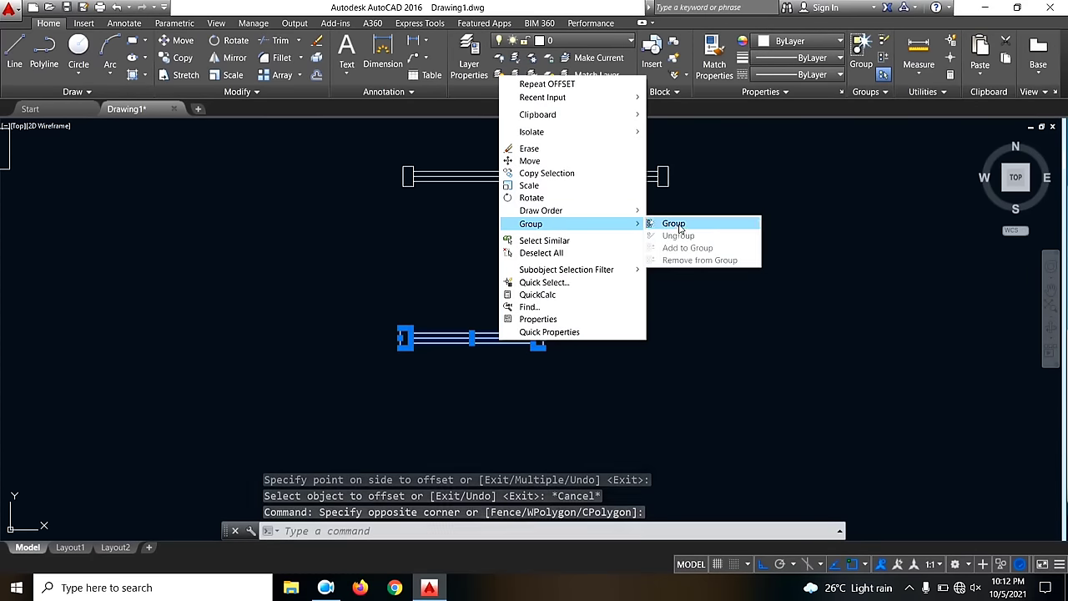
{"action": "left_click", "coordinate": [668, 221]}
{"action": "scroll", "coordinate": [589, 270], "scroll_direction": "down", "scroll_amount": 5}
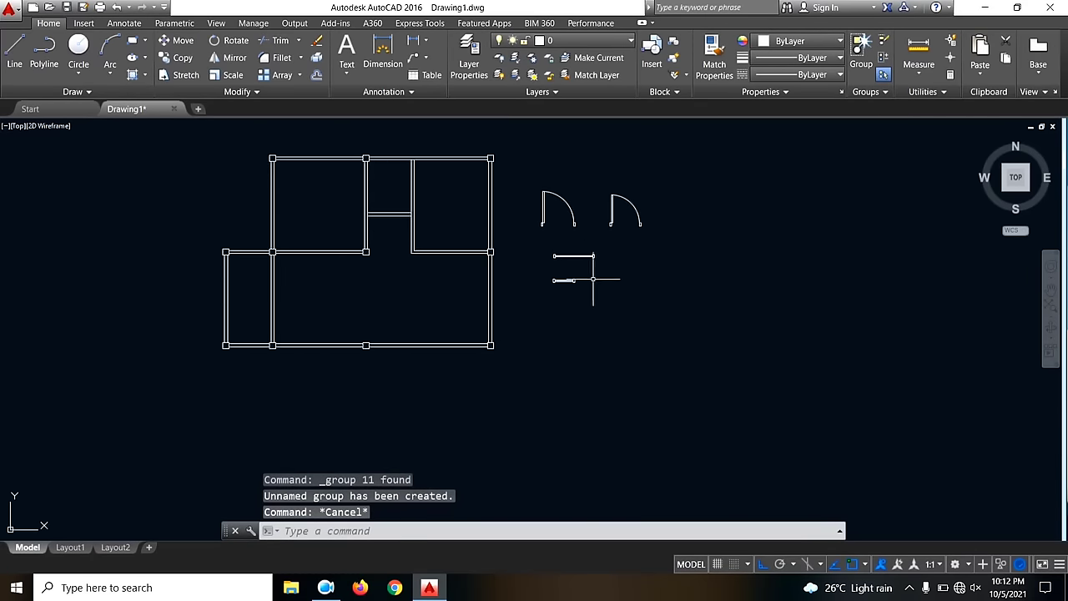
- Select the left door swing and start a copy with CO, then cancel it
{"action": "mouse_move", "coordinate": [592, 280]}
{"action": "middle_mouse_down"}
{"action": "mouse_move", "coordinate": [601, 313]}
{"action": "mouse_move", "coordinate": [630, 318]}
{"action": "mouse_move", "coordinate": [611, 319]}
{"action": "middle_mouse_up"}
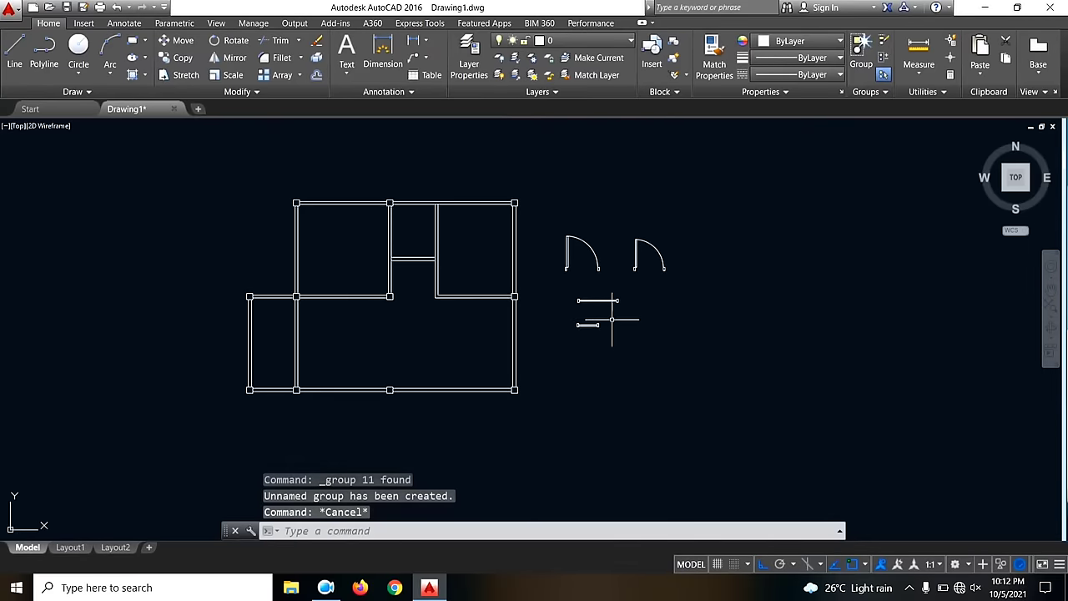
{"action": "left_click", "coordinate": [540, 219]}
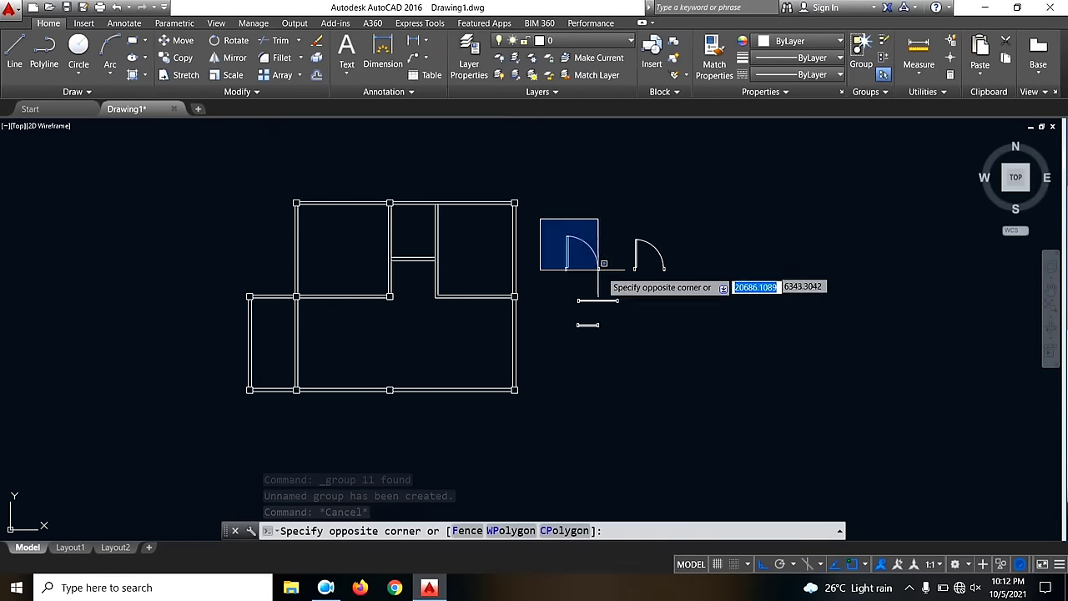
{"action": "left_click", "coordinate": [612, 280]}
{"action": "type", "text": "c"}
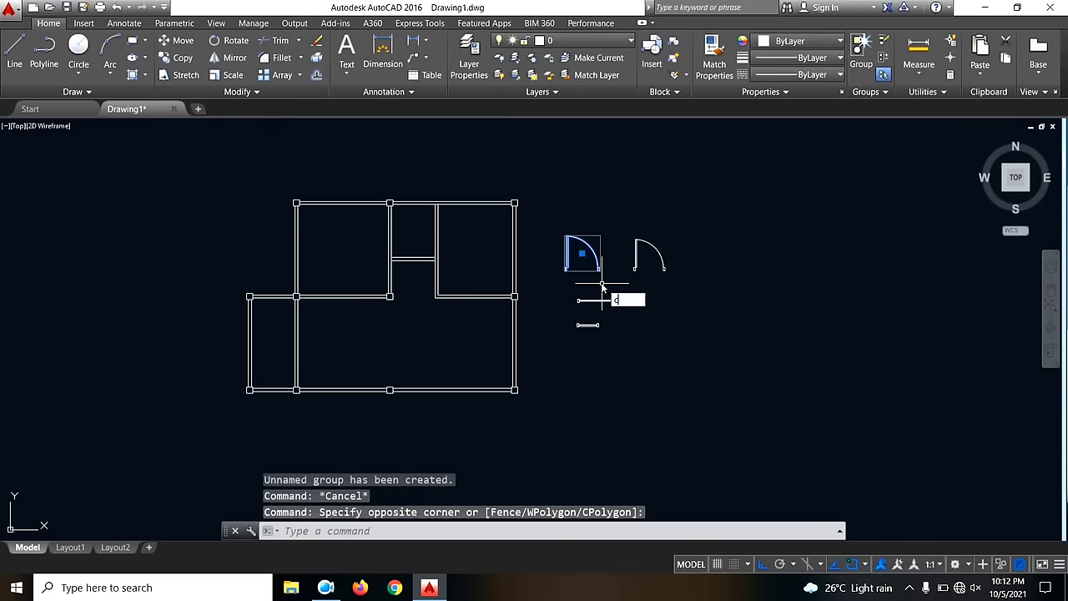
{"action": "type", "text": "o"}
{"action": "key", "text": "Return"}
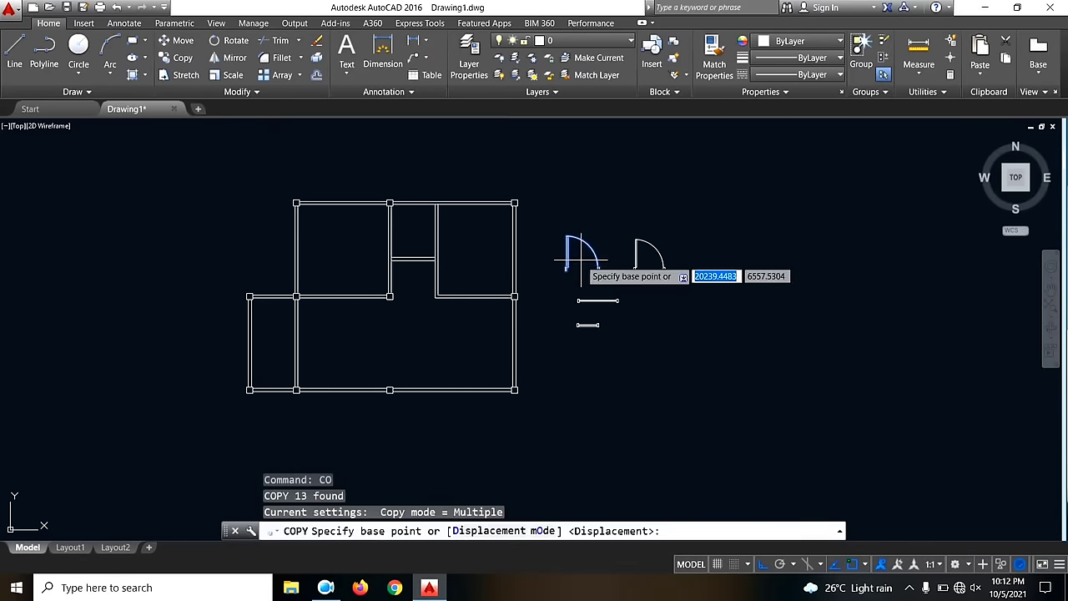
{"action": "left_click", "coordinate": [582, 260]}
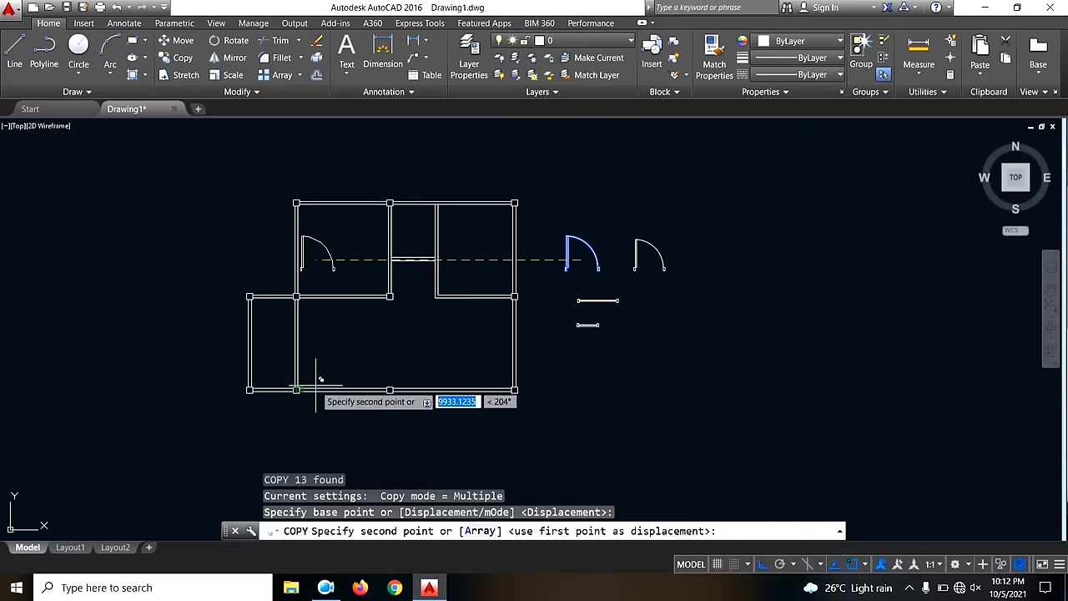
{"action": "left_click", "coordinate": [764, 566]}
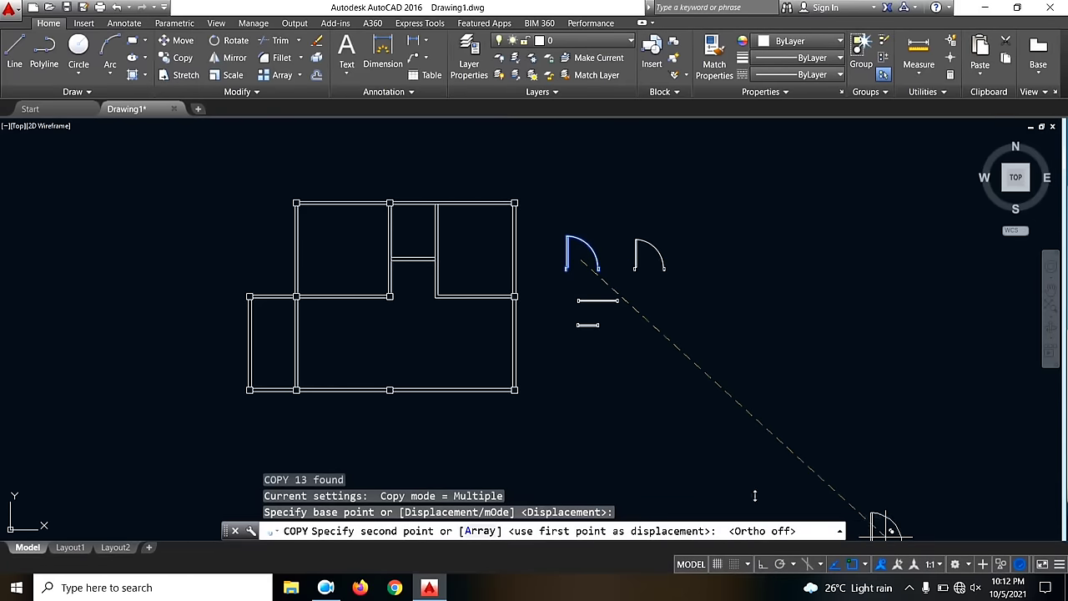
{"action": "scroll", "coordinate": [359, 284], "scroll_direction": "up", "scroll_amount": 6}
{"action": "key", "text": "Escape"}
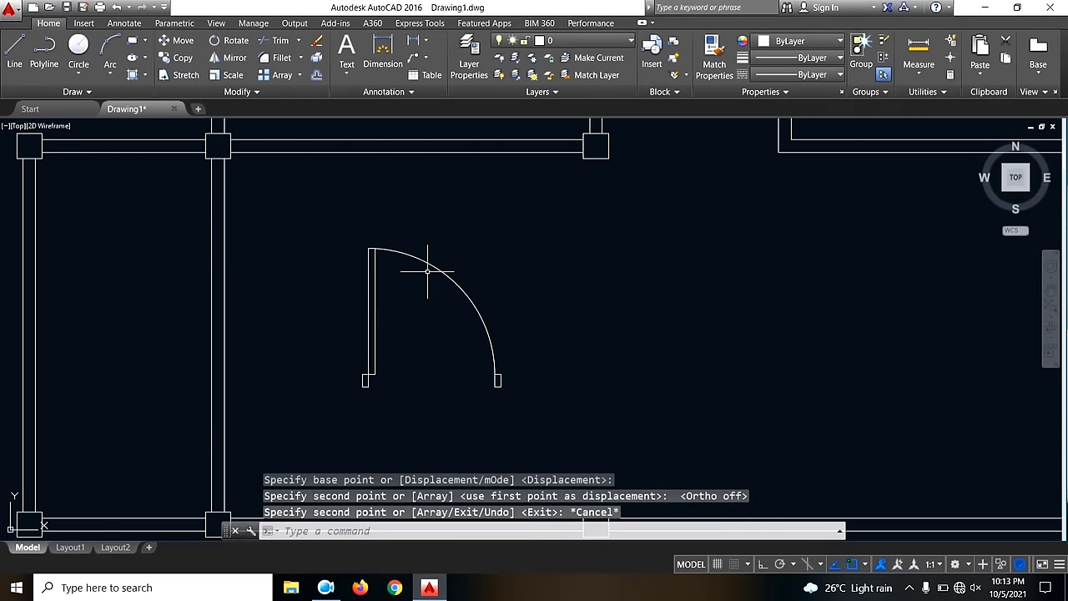
- Rotate the door swing about its hinge corner with Ortho locking right angles
{"action": "left_click", "coordinate": [573, 410]}
{"action": "left_click", "coordinate": [317, 229]}
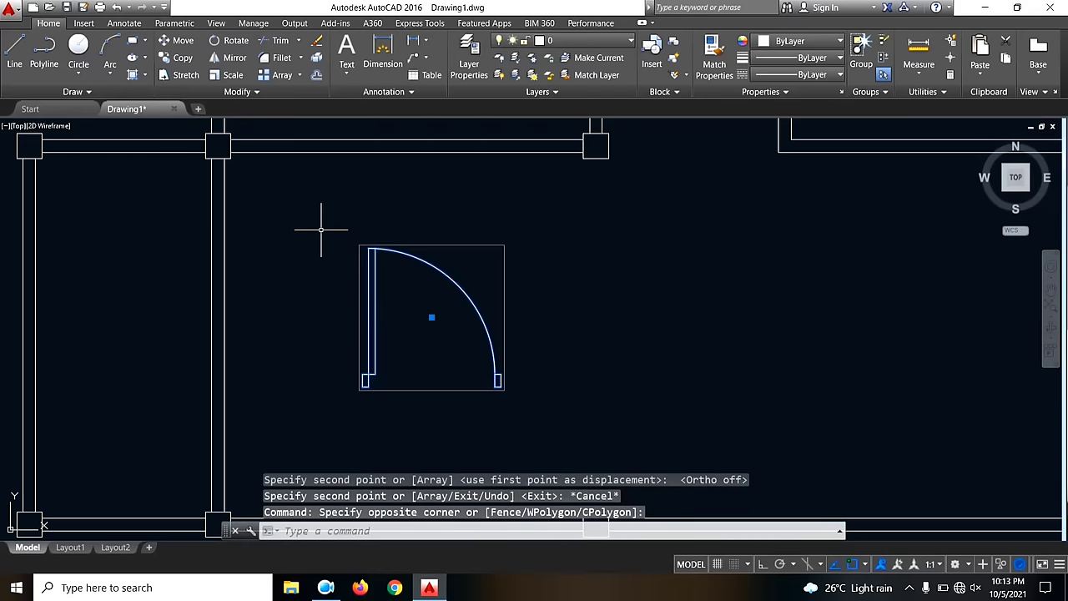
{"action": "left_click", "coordinate": [232, 41]}
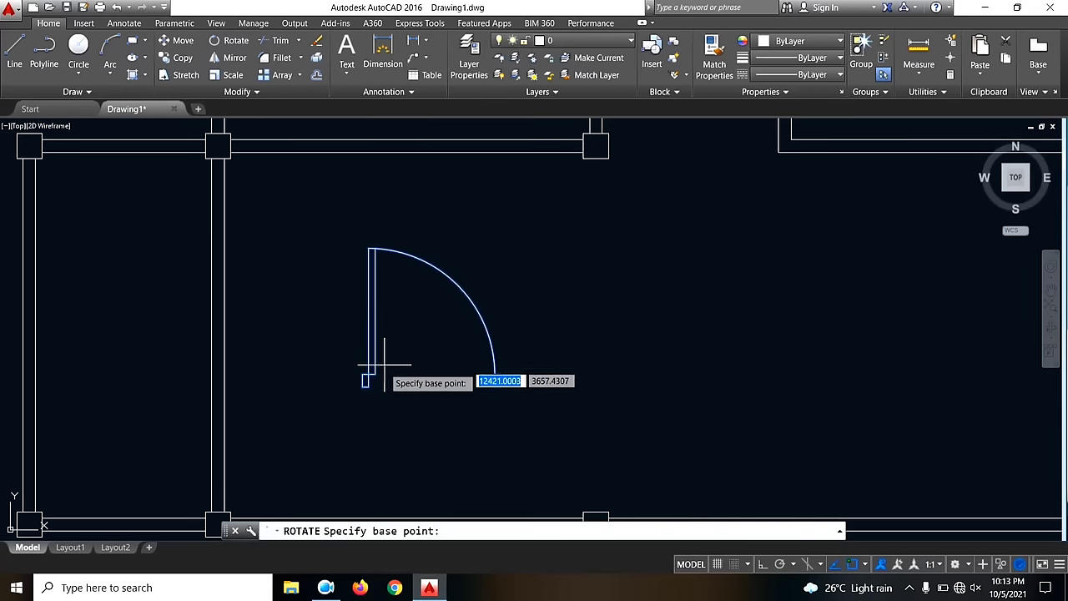
{"action": "left_click", "coordinate": [368, 385]}
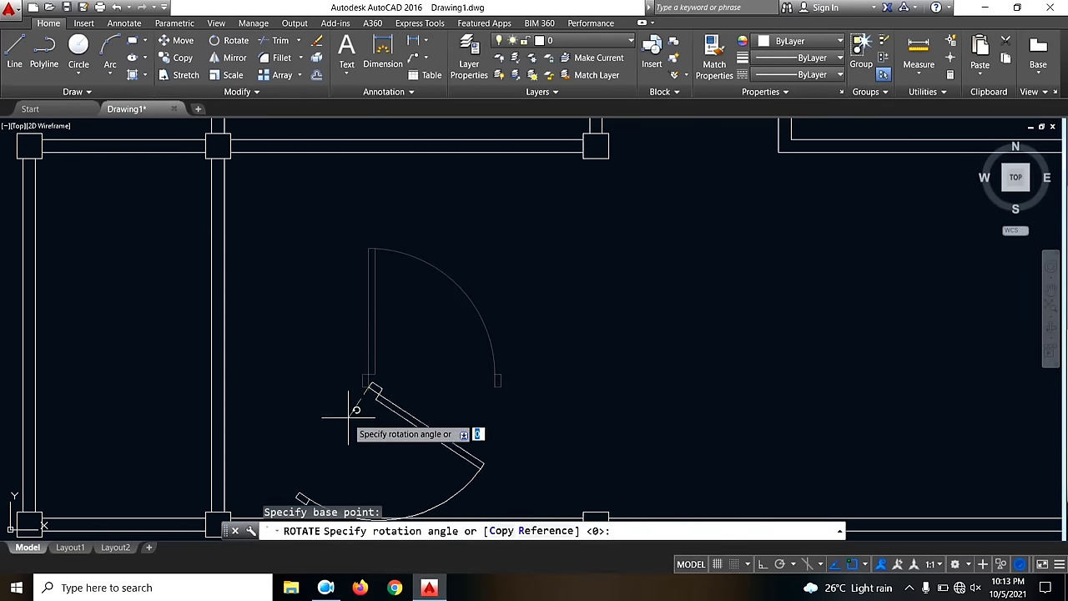
{"action": "left_click", "coordinate": [763, 566]}
{"action": "left_click", "coordinate": [362, 421]}
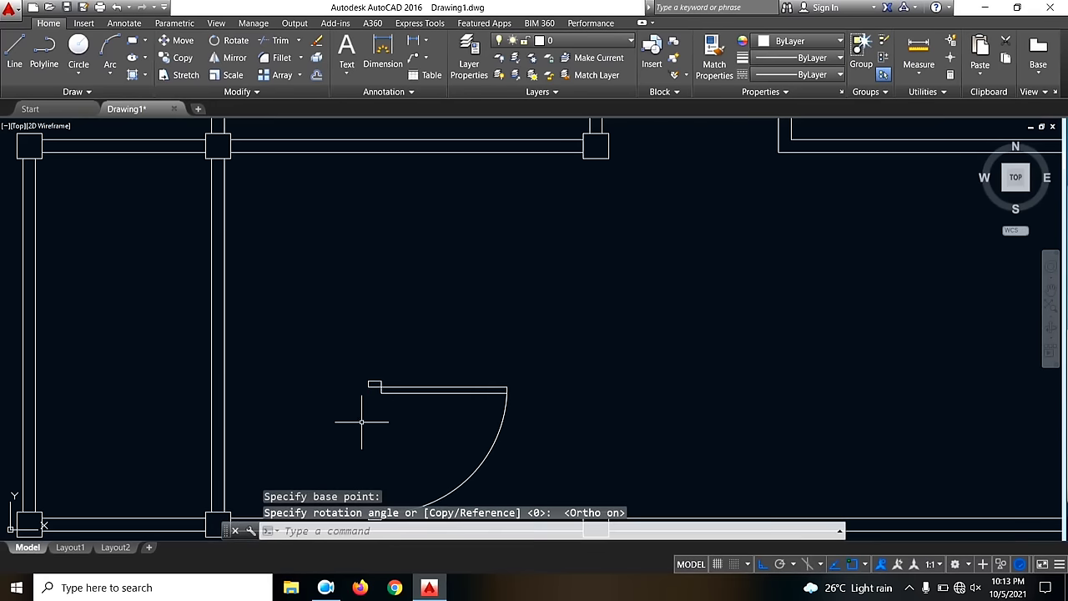
- Move the rotated door by its top-left corner to the top of the interior wall
{"action": "scroll", "coordinate": [425, 282], "scroll_direction": "down", "scroll_amount": 3}
{"action": "scroll", "coordinate": [425, 281], "scroll_direction": "up", "scroll_amount": 3}
{"action": "left_click", "coordinate": [534, 341]}
{"action": "left_click", "coordinate": [457, 271]}
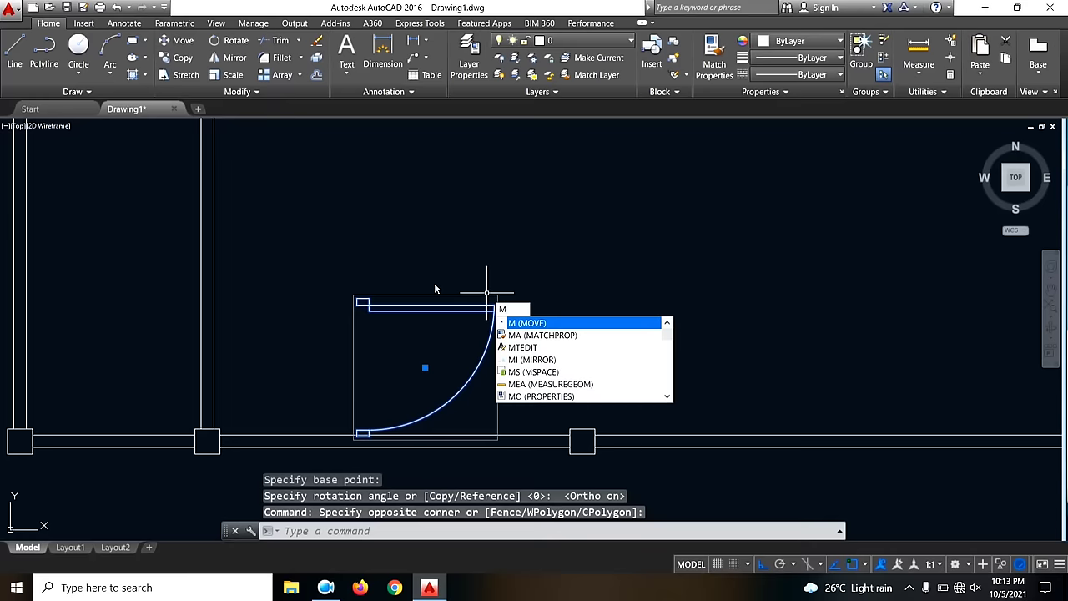
{"action": "key", "text": "Return"}
{"action": "left_click", "coordinate": [359, 300]}
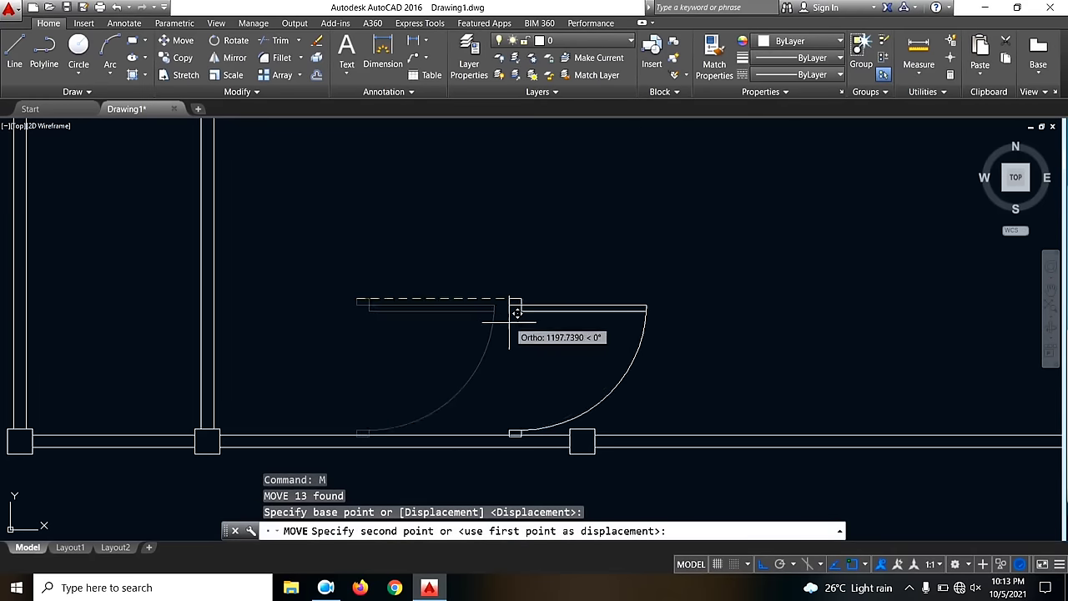
{"action": "scroll", "coordinate": [437, 250], "scroll_direction": "down", "scroll_amount": 5}
{"action": "scroll", "coordinate": [405, 269], "scroll_direction": "up", "scroll_amount": 3}
{"action": "left_click", "coordinate": [398, 266]}
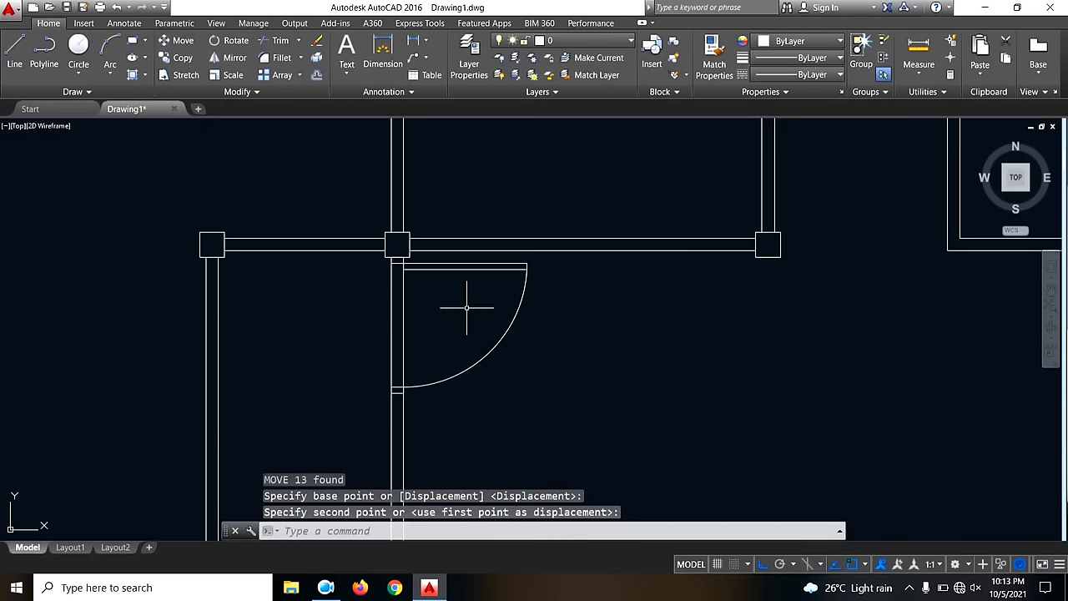
- Select the placed door, then clear the selection and cancel the unfinished window
{"action": "left_click", "coordinate": [543, 294]}
{"action": "left_click", "coordinate": [490, 280]}
{"action": "key", "text": "Escape"}
{"action": "left_click", "coordinate": [591, 342]}
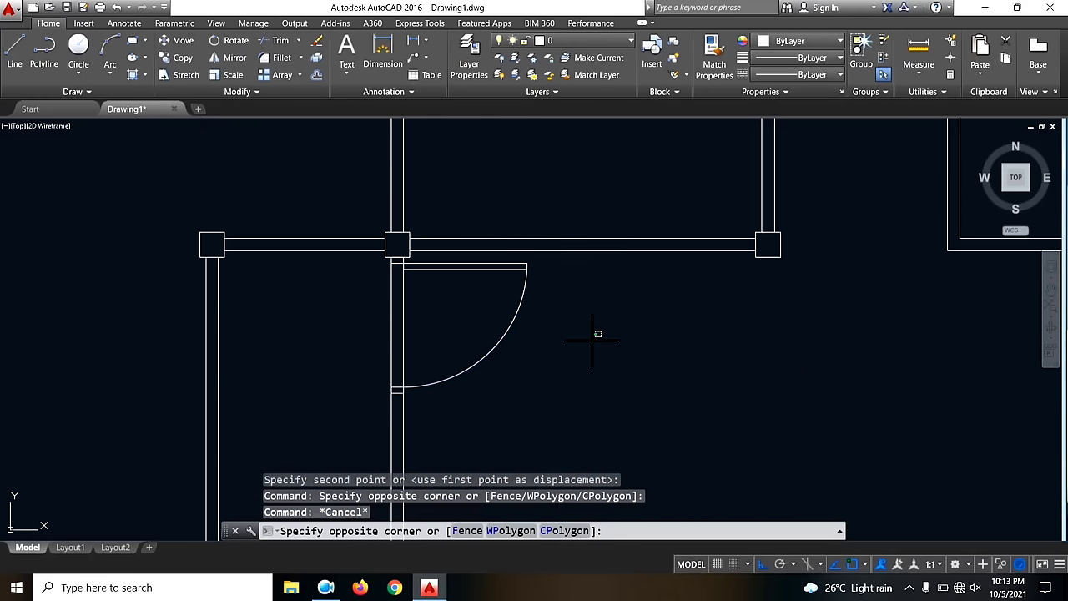
{"action": "scroll", "coordinate": [519, 265], "scroll_direction": "down", "scroll_amount": 4}
{"action": "key", "text": "Escape"}
{"action": "scroll", "coordinate": [635, 318], "scroll_direction": "down", "scroll_amount": 2}
{"action": "scroll", "coordinate": [685, 303], "scroll_direction": "up", "scroll_amount": 2}
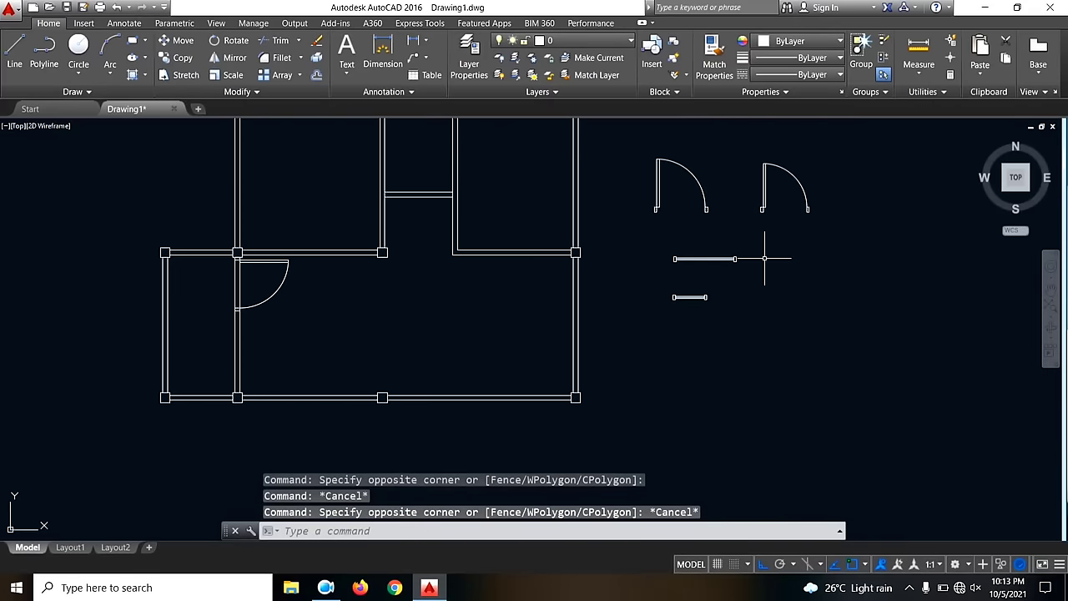
- Copy the upper window line from its midpoint into the left room
{"action": "left_click", "coordinate": [749, 271]}
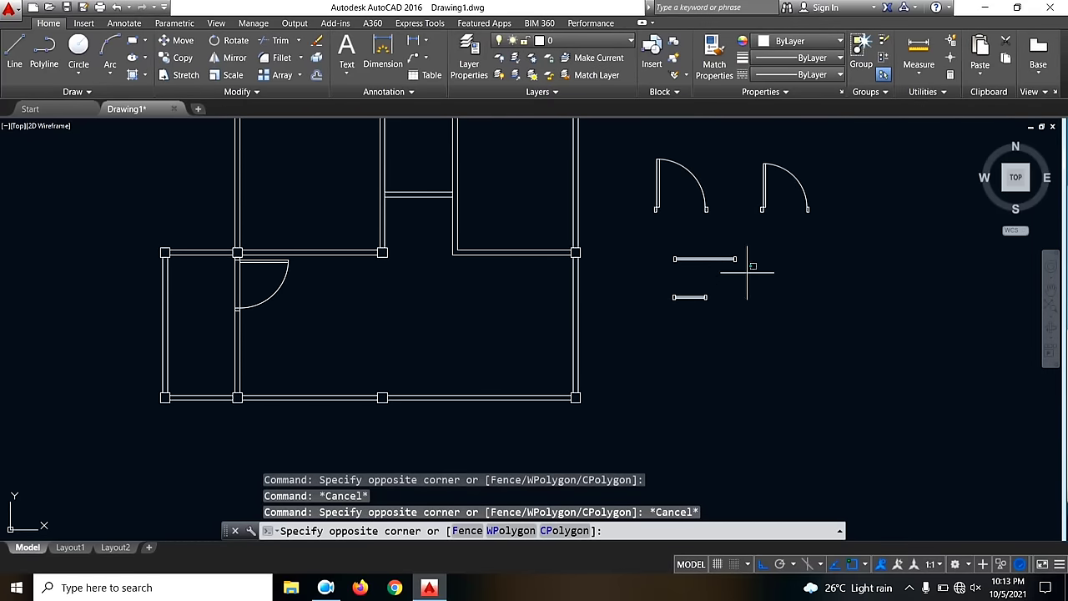
{"action": "left_click", "coordinate": [650, 234]}
{"action": "type", "text": "co"}
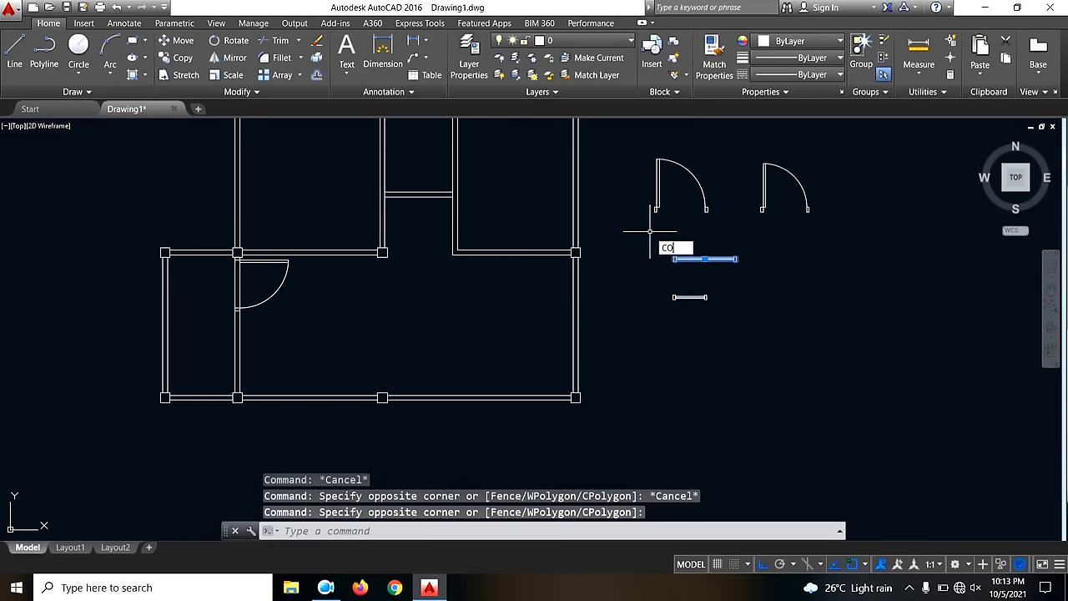
{"action": "key", "text": "Return"}
{"action": "left_click", "coordinate": [705, 259]}
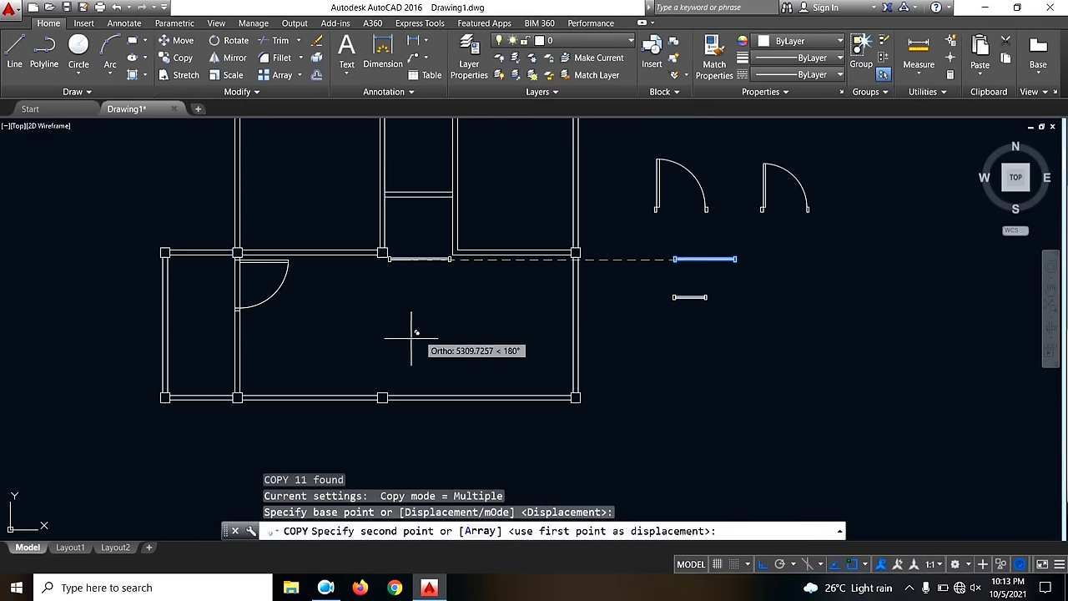
{"action": "left_click", "coordinate": [762, 565]}
{"action": "left_click", "coordinate": [321, 333]}
{"action": "key", "text": "Escape"}
- Rotate the copied window line upright about its midpoint with Ortho on
{"action": "left_click", "coordinate": [358, 355]}
{"action": "left_click", "coordinate": [280, 313]}
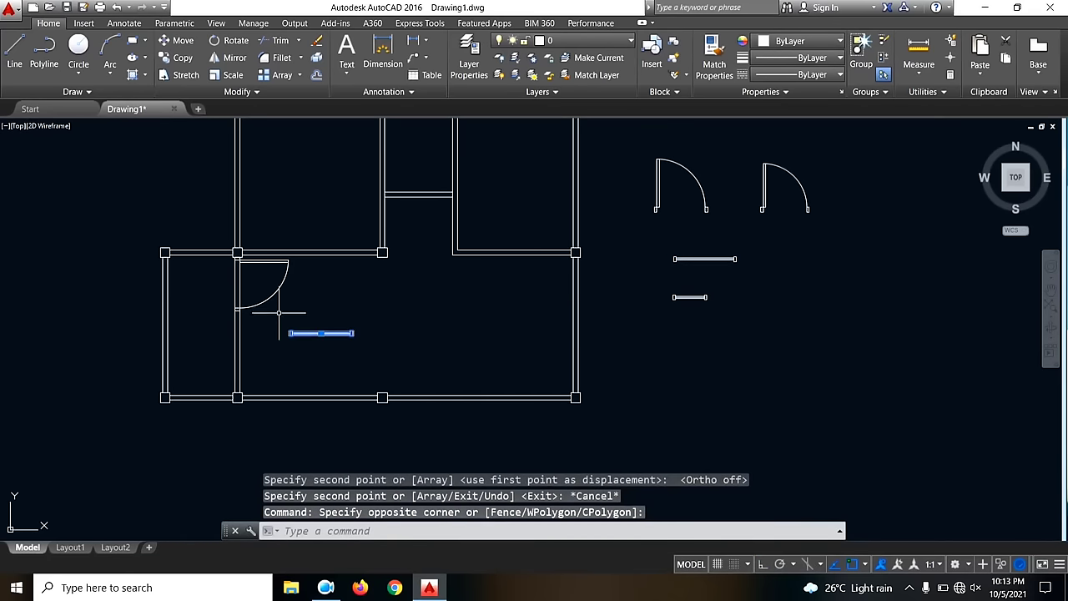
{"action": "left_click", "coordinate": [225, 40]}
{"action": "left_click", "coordinate": [322, 333]}
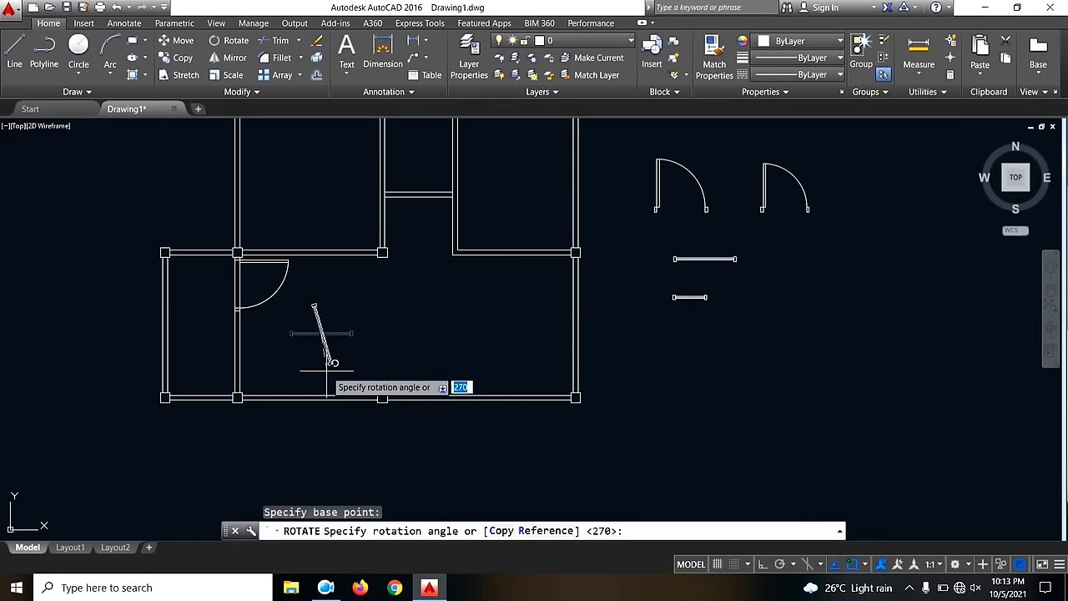
{"action": "left_click", "coordinate": [762, 565]}
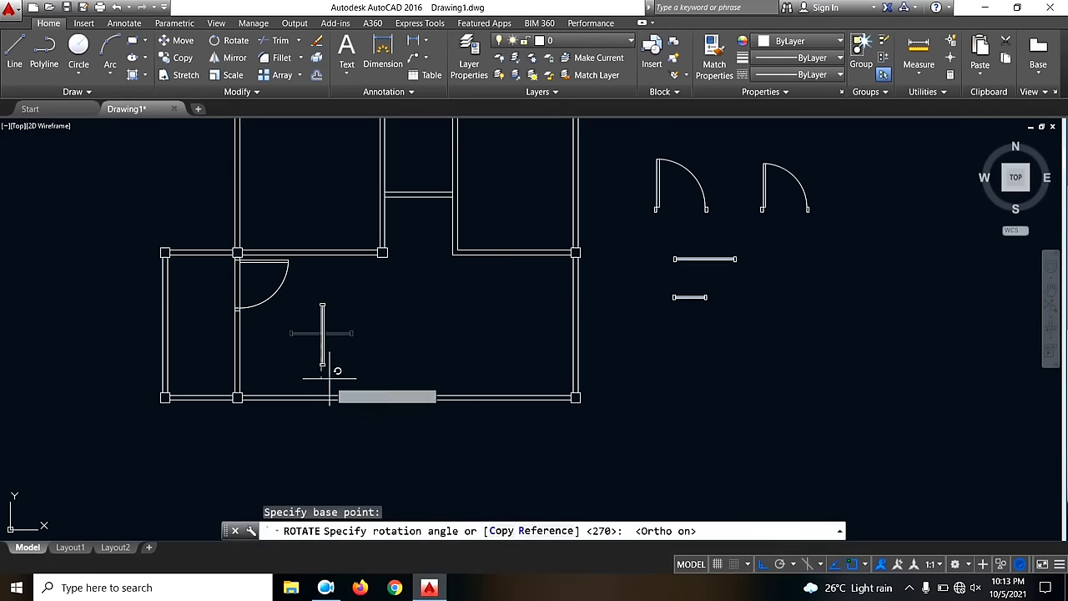
{"action": "left_click", "coordinate": [322, 453]}
- Move the vertical window line closer to the interior wall
{"action": "scroll", "coordinate": [283, 392], "scroll_direction": "up", "scroll_amount": 4}
{"action": "left_click", "coordinate": [421, 365]}
{"action": "left_click", "coordinate": [277, 293]}
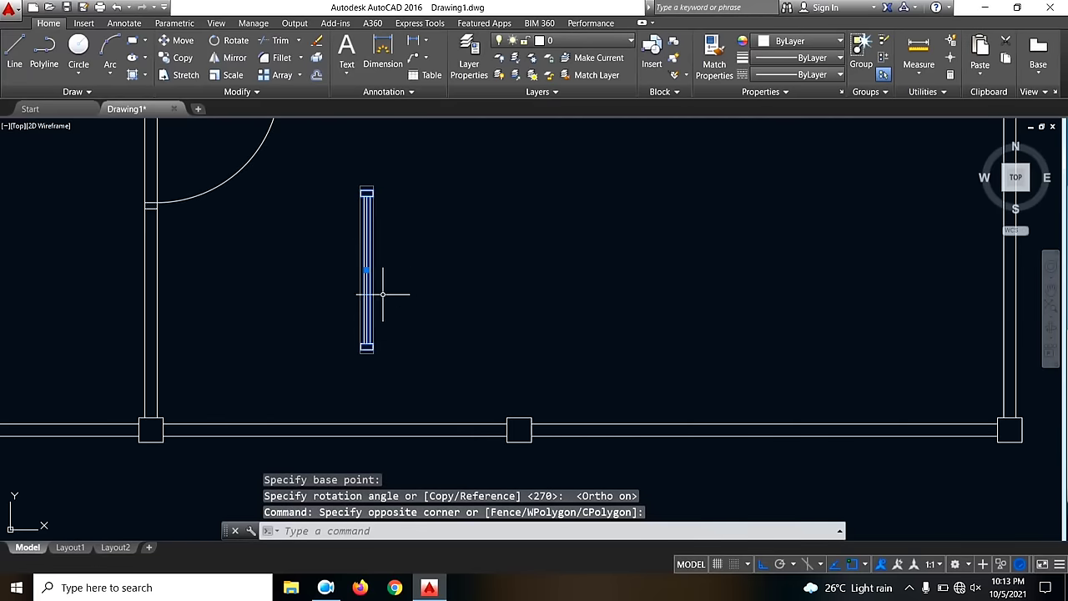
{"action": "key", "text": "Return"}
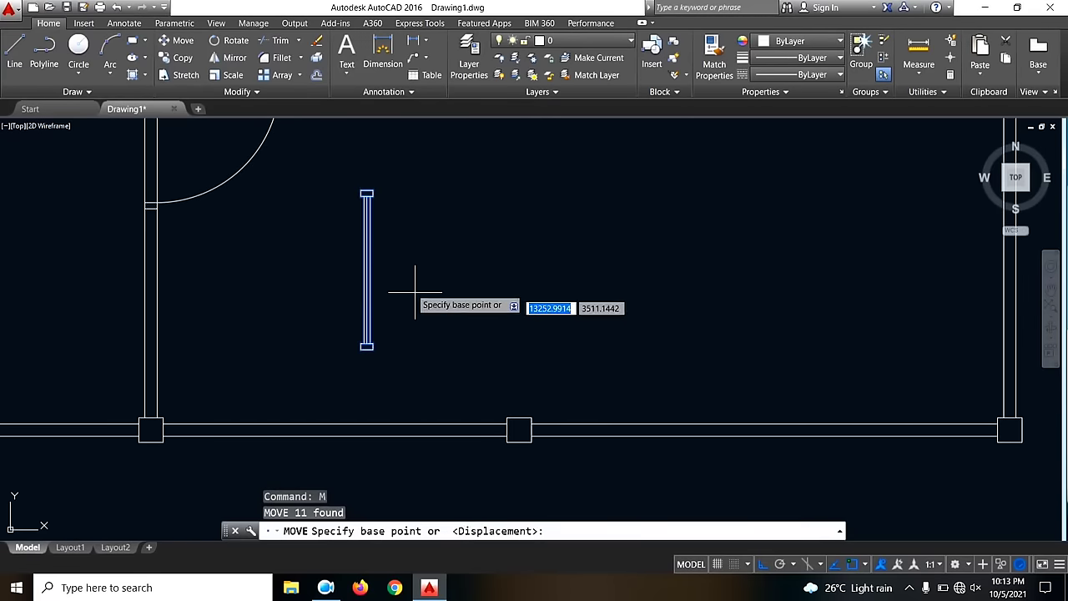
{"action": "left_click", "coordinate": [366, 270]}
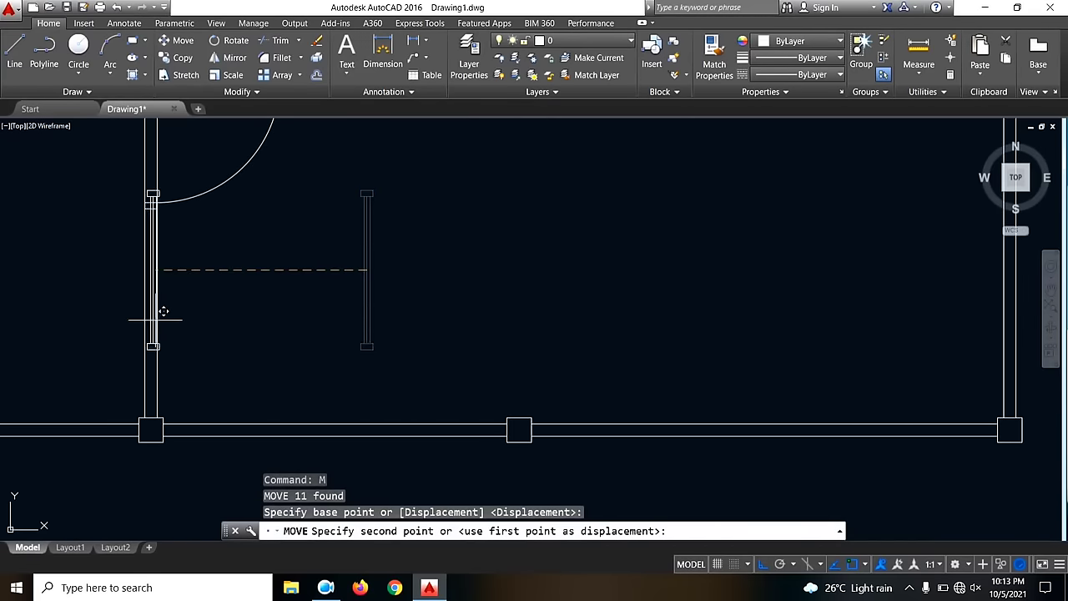
{"action": "left_click", "coordinate": [288, 290]}
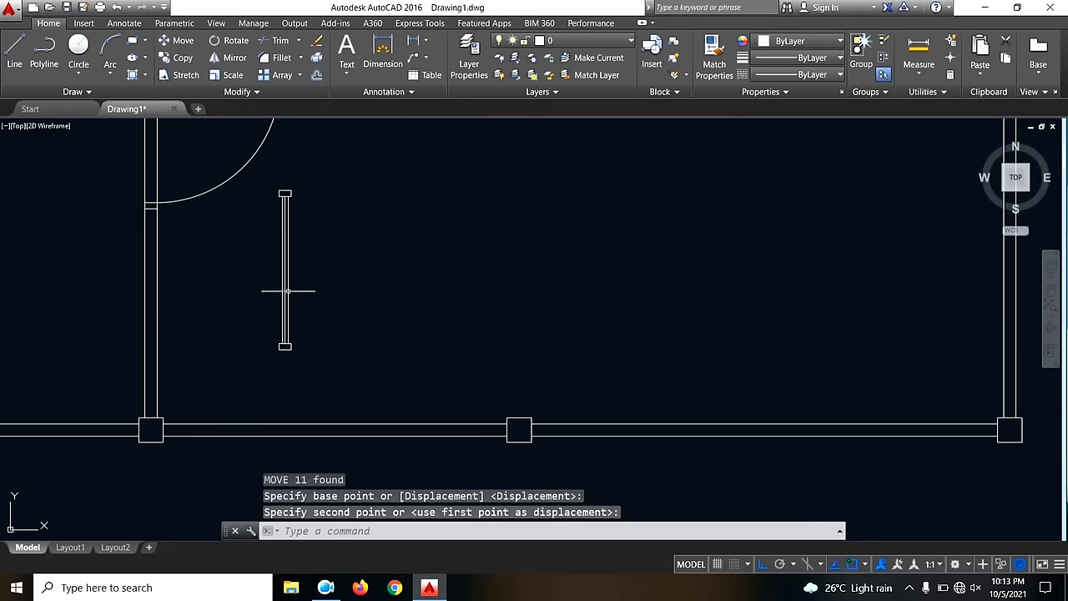
- Move the window line by its top end into the interior wall below the door
{"action": "left_click", "coordinate": [317, 211]}
{"action": "left_click", "coordinate": [265, 193]}
{"action": "type", "text": "m"}
{"action": "key", "text": "Return"}
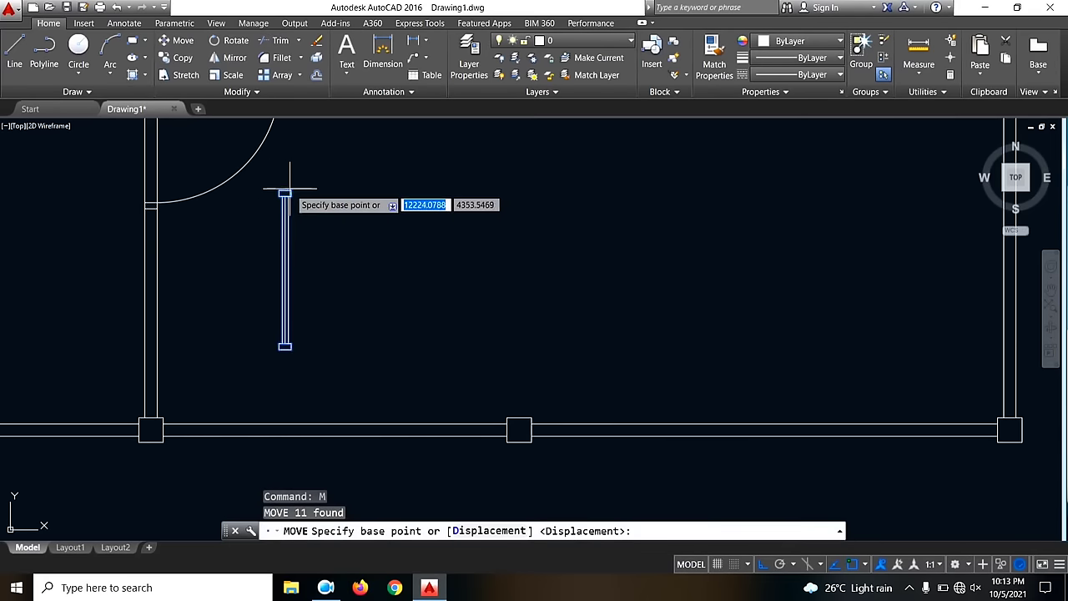
{"action": "left_click", "coordinate": [284, 192]}
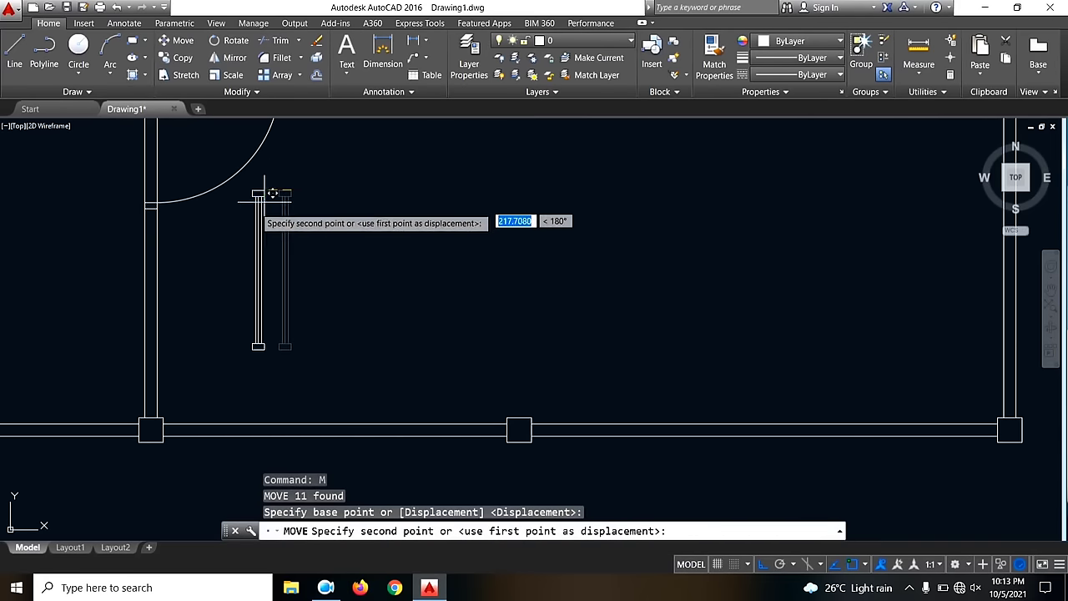
{"action": "left_click", "coordinate": [157, 208]}
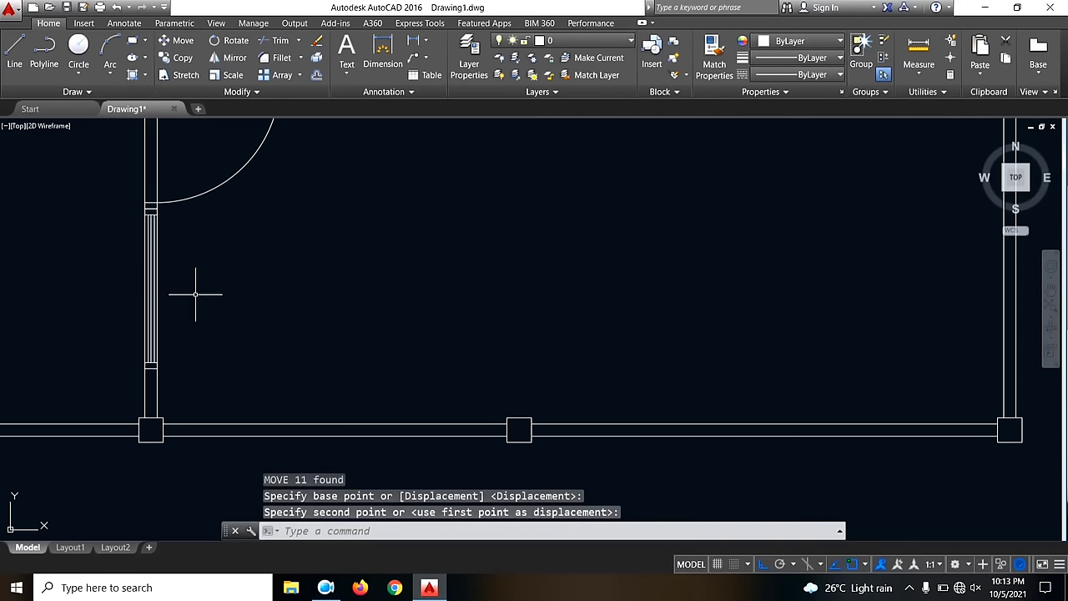
- Nudge the window line to its final position in the interior wall
{"action": "middle_click_drag", "start_coordinate": [195, 294], "coordinate": [244, 235]}
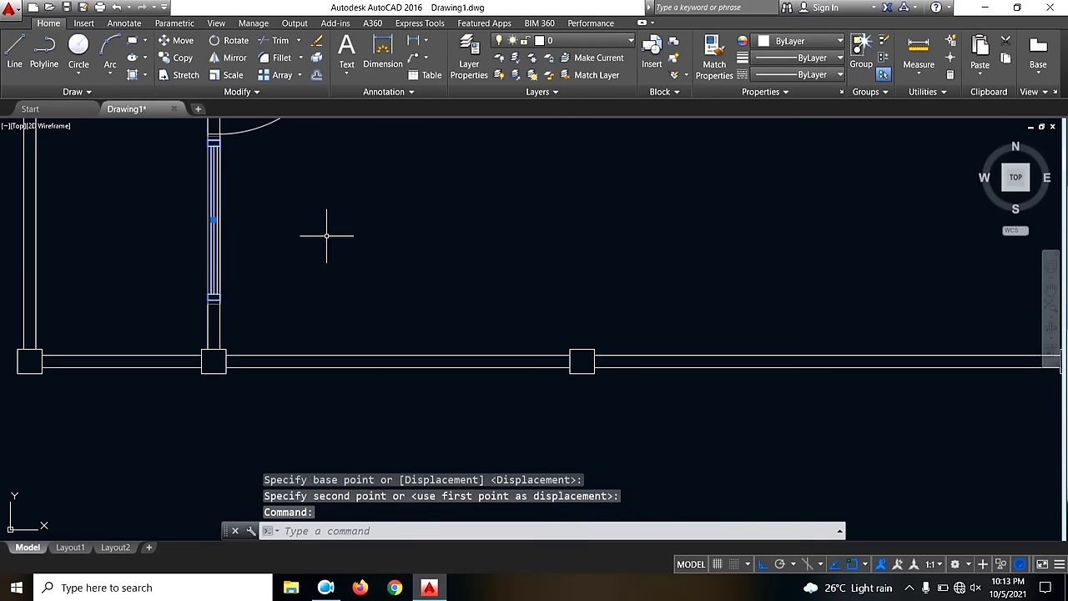
{"action": "type", "text": "m"}
{"action": "key", "text": "Return"}
{"action": "left_click", "coordinate": [304, 166]}
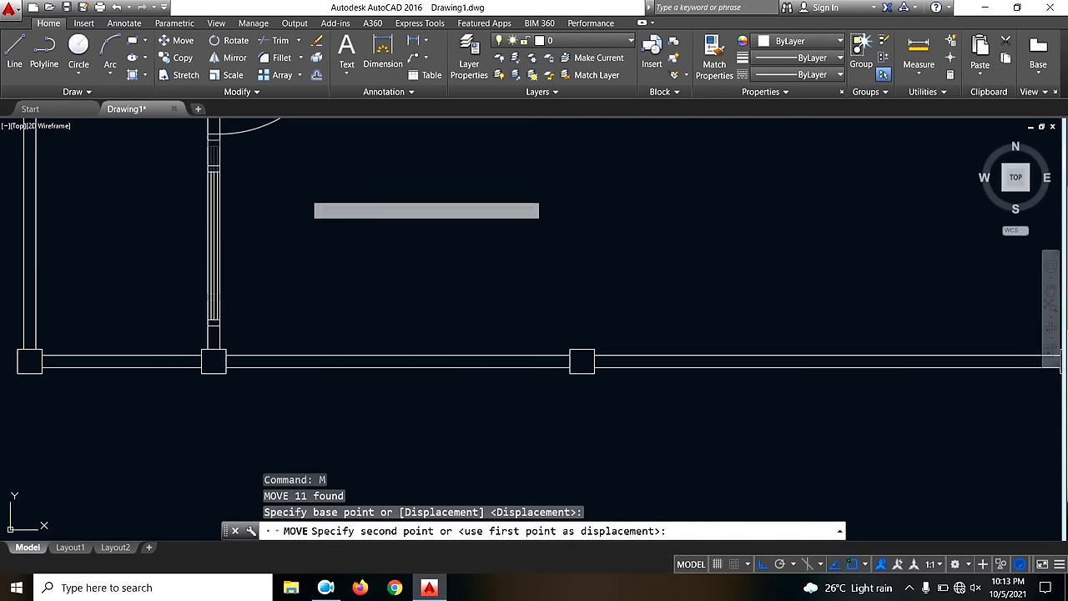
{"action": "left_click", "coordinate": [306, 185]}
- Pan back over the plan and begin selecting the upper window line
{"action": "scroll", "coordinate": [475, 277], "scroll_direction": "down", "scroll_amount": 3}
{"action": "middle_click_drag", "start_coordinate": [475, 276], "coordinate": [534, 364]}
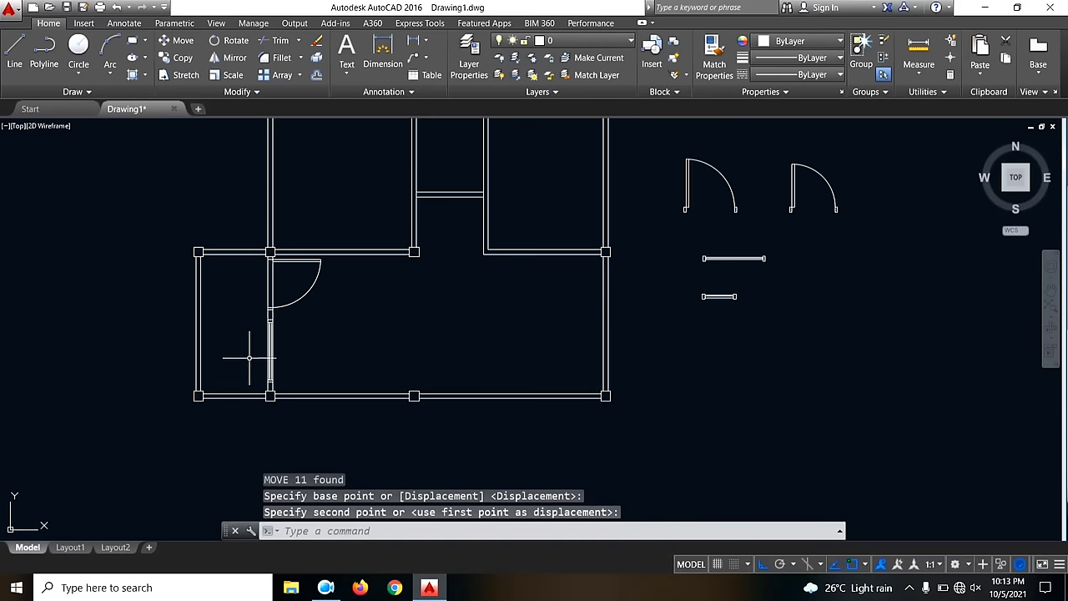
{"action": "scroll", "coordinate": [251, 355], "scroll_direction": "up", "scroll_amount": 2}
{"action": "scroll", "coordinate": [301, 267], "scroll_direction": "down", "scroll_amount": 5}
{"action": "scroll", "coordinate": [472, 283], "scroll_direction": "up", "scroll_amount": 5}
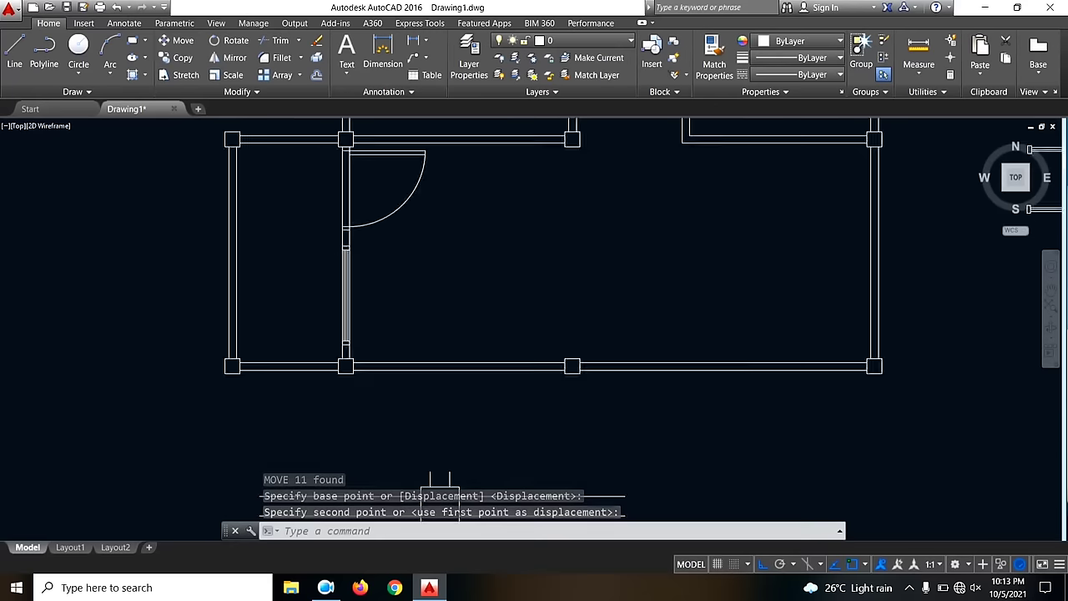
{"action": "scroll", "coordinate": [327, 307], "scroll_direction": "down", "scroll_amount": 3}
{"action": "middle_click_drag", "start_coordinate": [744, 306], "coordinate": [684, 329]}
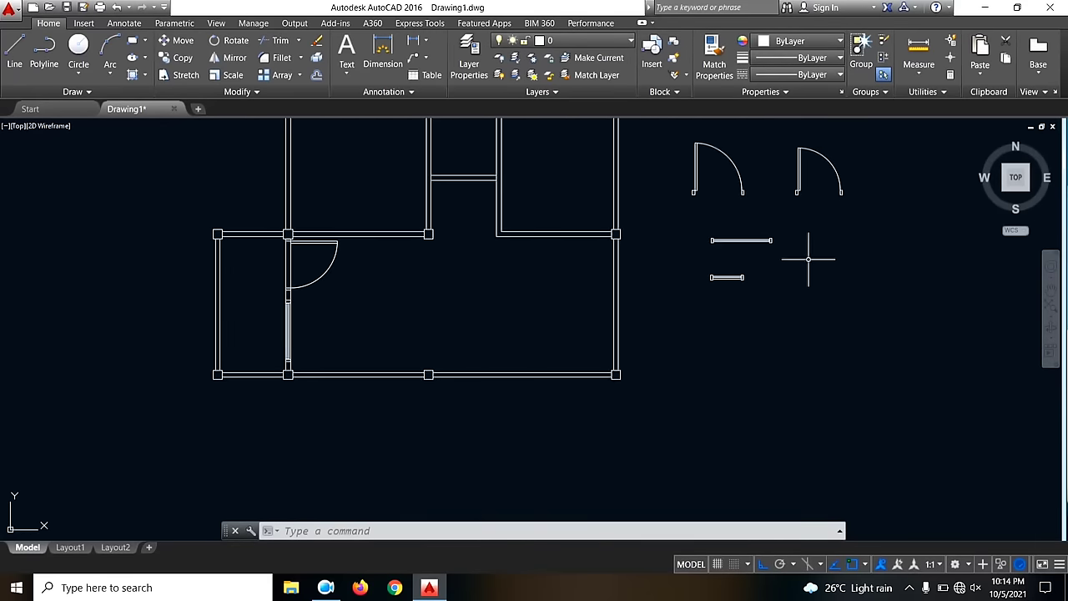
{"action": "left_click", "coordinate": [827, 252]}
- Copy the upper window line into the bottom wall between the columns
{"action": "left_click", "coordinate": [685, 216]}
{"action": "type", "text": "c"}
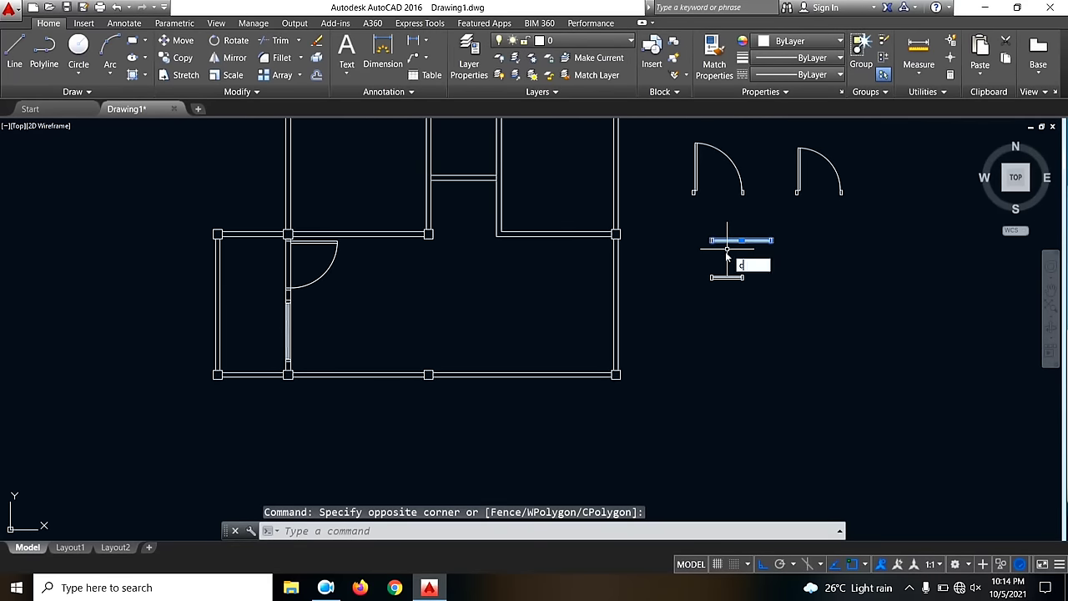
{"action": "type", "text": "o"}
{"action": "key", "text": "Return"}
{"action": "scroll", "coordinate": [739, 240], "scroll_direction": "up", "scroll_amount": 7}
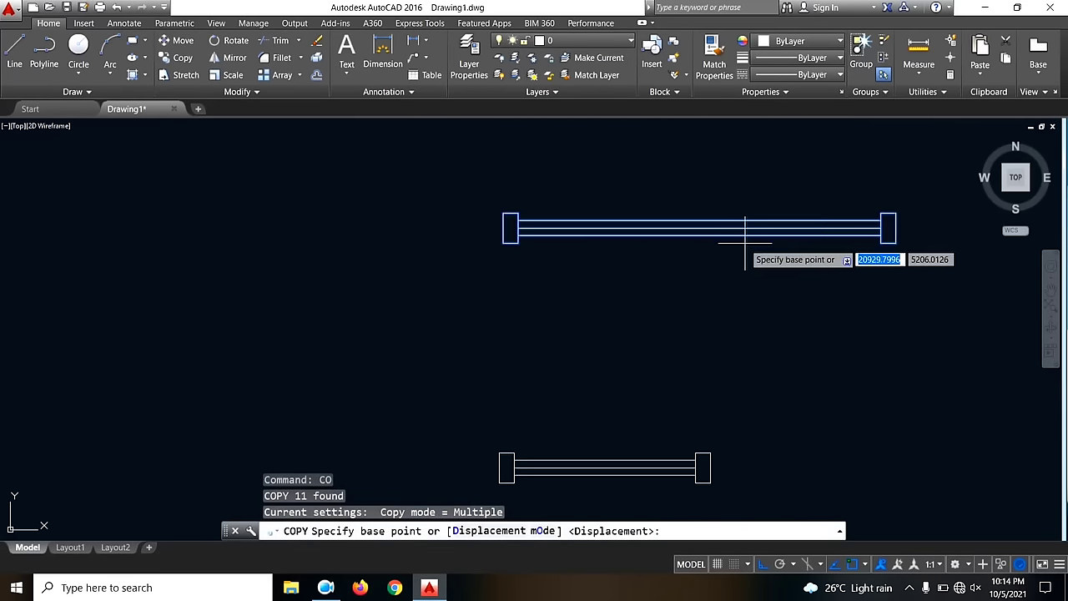
{"action": "left_click", "coordinate": [508, 220]}
{"action": "scroll", "coordinate": [826, 200], "scroll_direction": "down", "scroll_amount": 7}
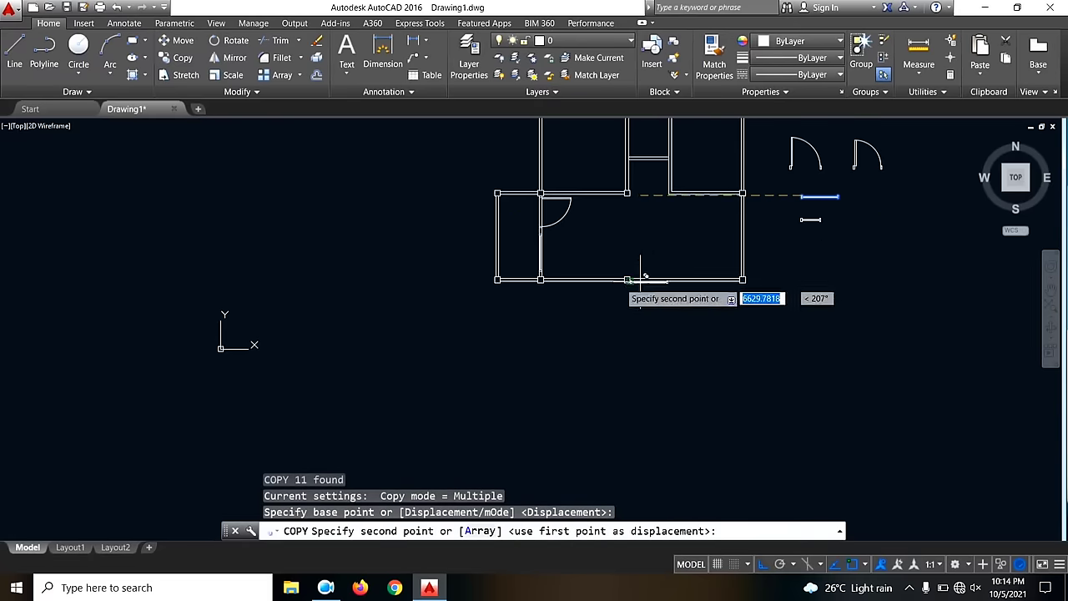
{"action": "scroll", "coordinate": [601, 280], "scroll_direction": "up", "scroll_amount": 6}
{"action": "left_click", "coordinate": [368, 281]}
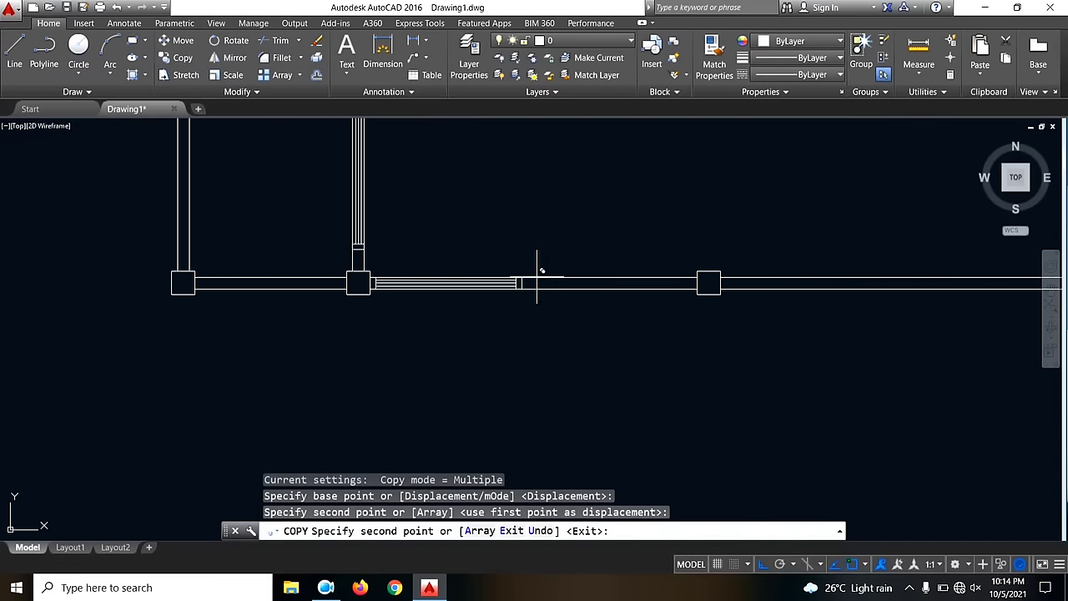
{"action": "key", "text": "Escape"}
- Move the copied window to its final spot in the bottom wall
{"action": "left_click", "coordinate": [477, 283]}
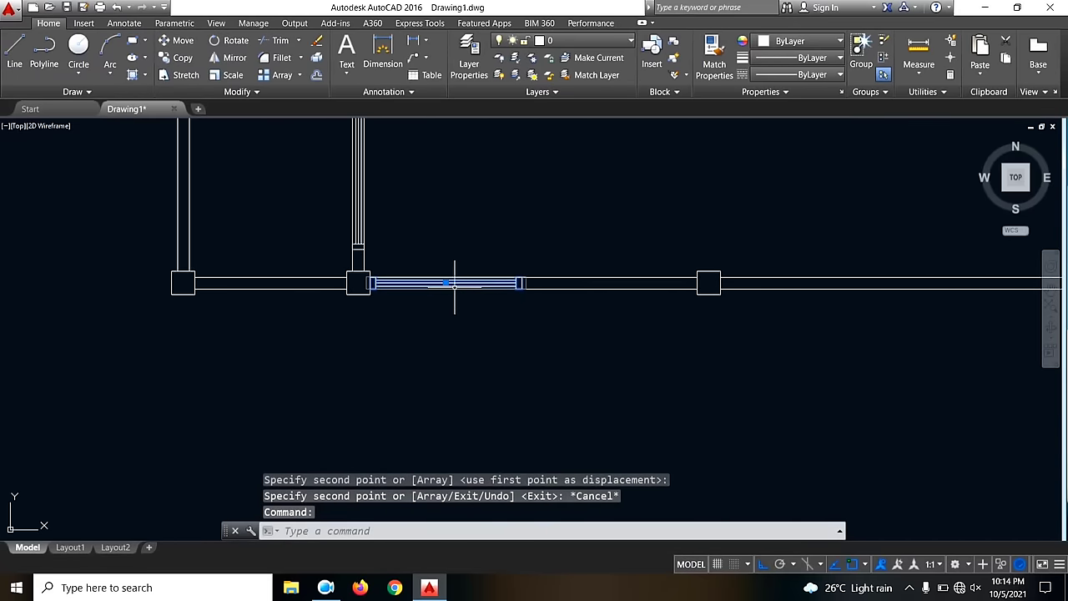
{"action": "type", "text": "m"}
{"action": "key", "text": "Return"}
{"action": "scroll", "coordinate": [442, 283], "scroll_direction": "up", "scroll_amount": 4}
{"action": "scroll", "coordinate": [439, 245], "scroll_direction": "down", "scroll_amount": 4}
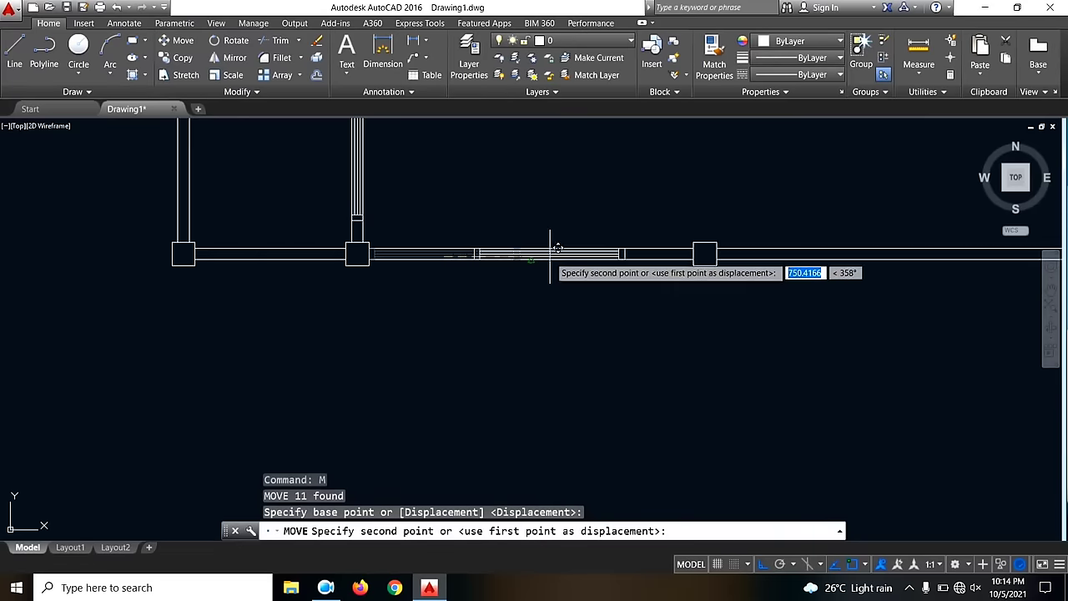
{"action": "left_click", "coordinate": [514, 287]}
{"action": "scroll", "coordinate": [476, 303], "scroll_direction": "down", "scroll_amount": 3}
{"action": "scroll", "coordinate": [430, 286], "scroll_direction": "up", "scroll_amount": 2}
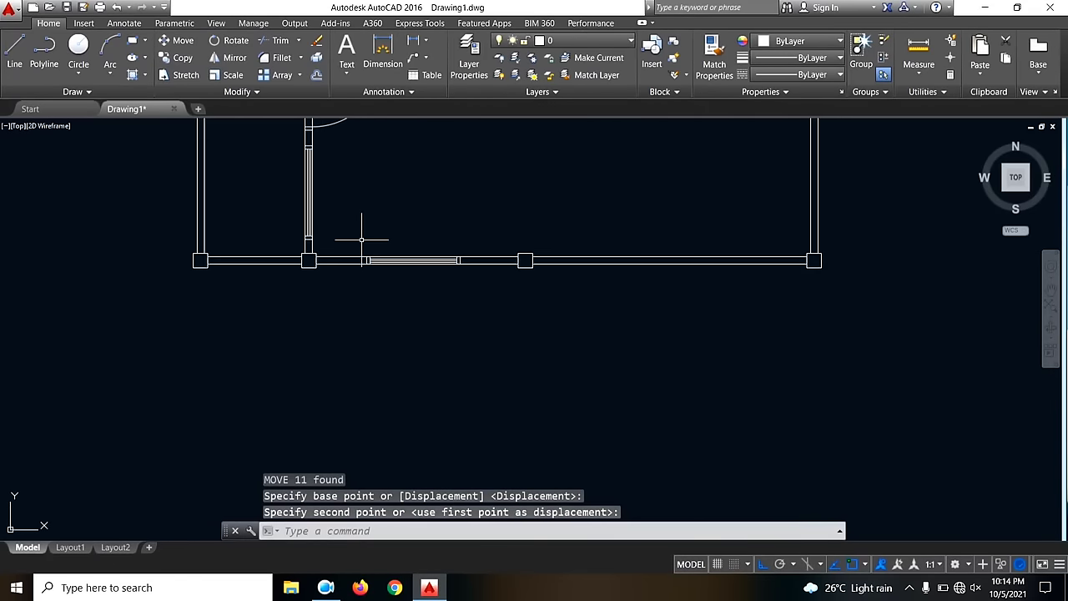
- Copy the bottom-wall window to a second position further along the bottom wall
{"action": "left_click", "coordinate": [361, 240]}
{"action": "left_click", "coordinate": [473, 293]}
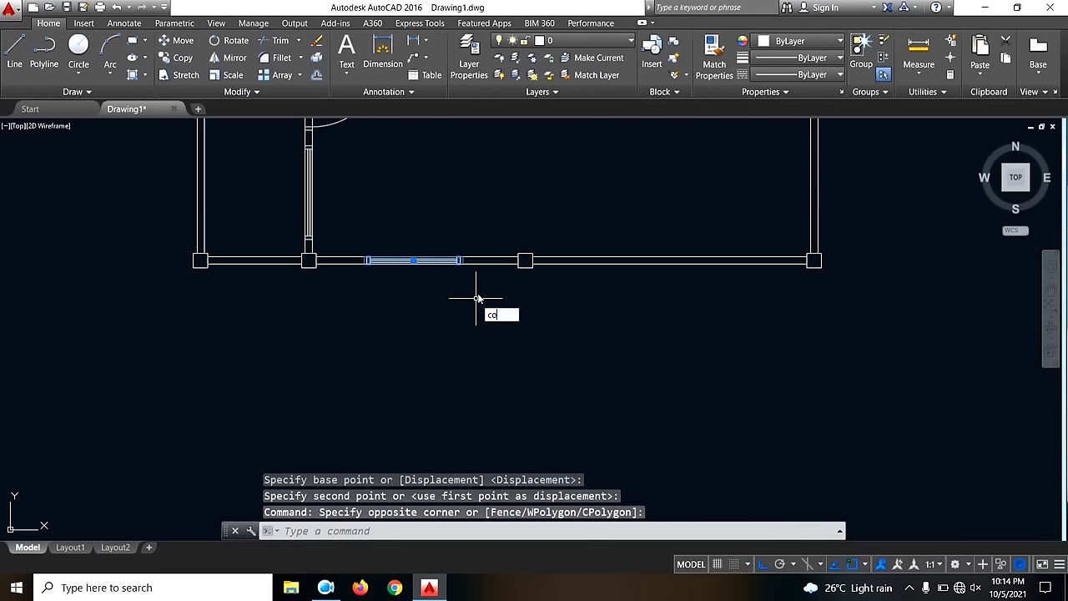
{"action": "type", "text": "co"}
{"action": "key", "text": "Return"}
{"action": "left_click", "coordinate": [375, 342]}
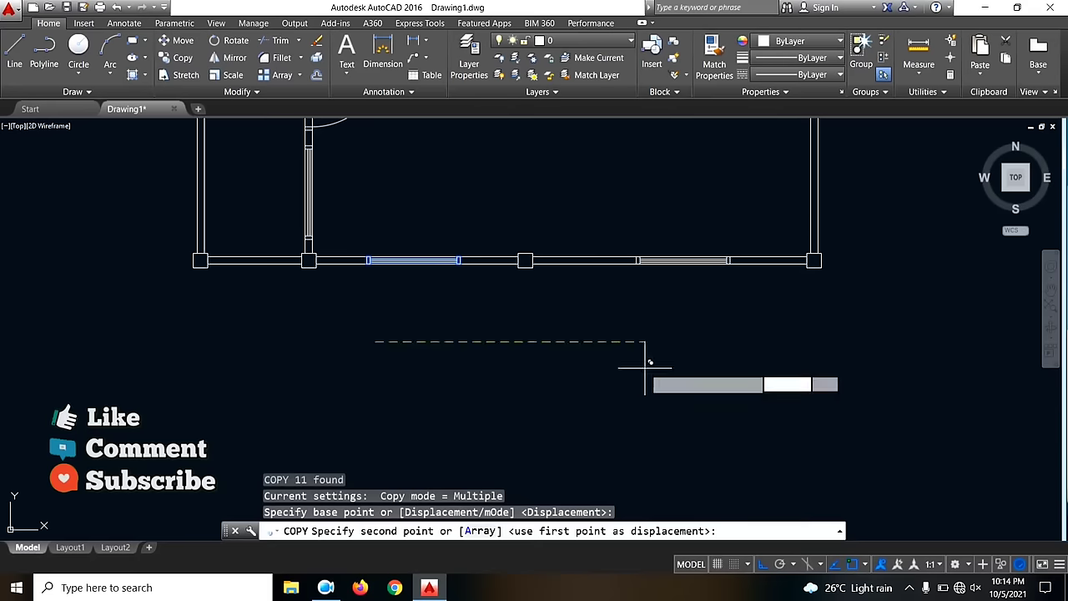
{"action": "scroll", "coordinate": [649, 363], "scroll_direction": "down", "scroll_amount": 5}
{"action": "left_click", "coordinate": [577, 338]}
{"action": "key", "text": "Return"}
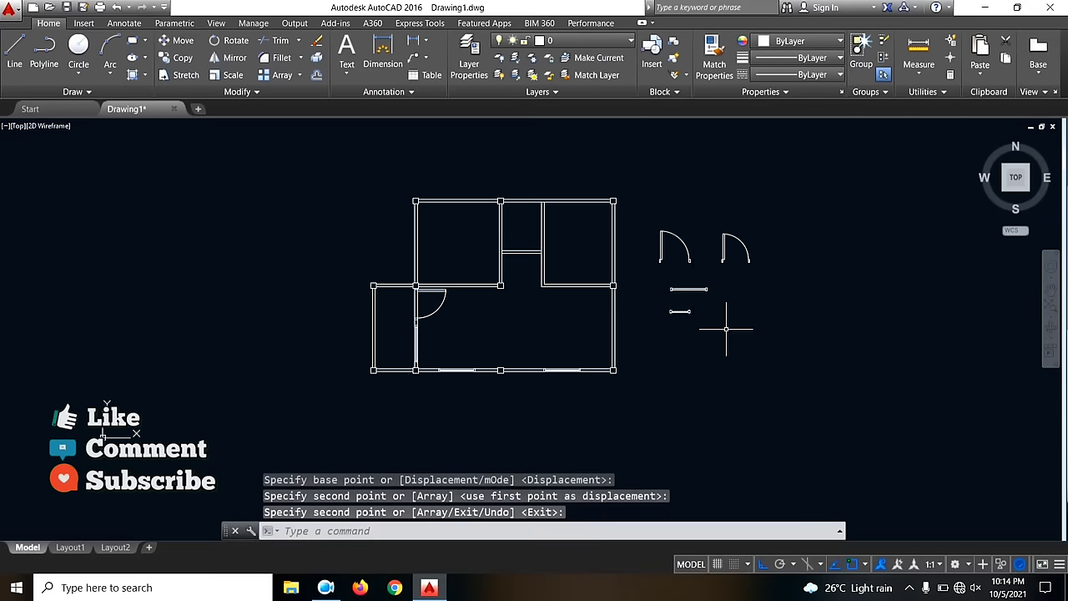
{"action": "scroll", "coordinate": [693, 311], "scroll_direction": "up", "scroll_amount": 4}
- Copy the spare window block beside the plan into the top wall
{"action": "left_click", "coordinate": [692, 309]}
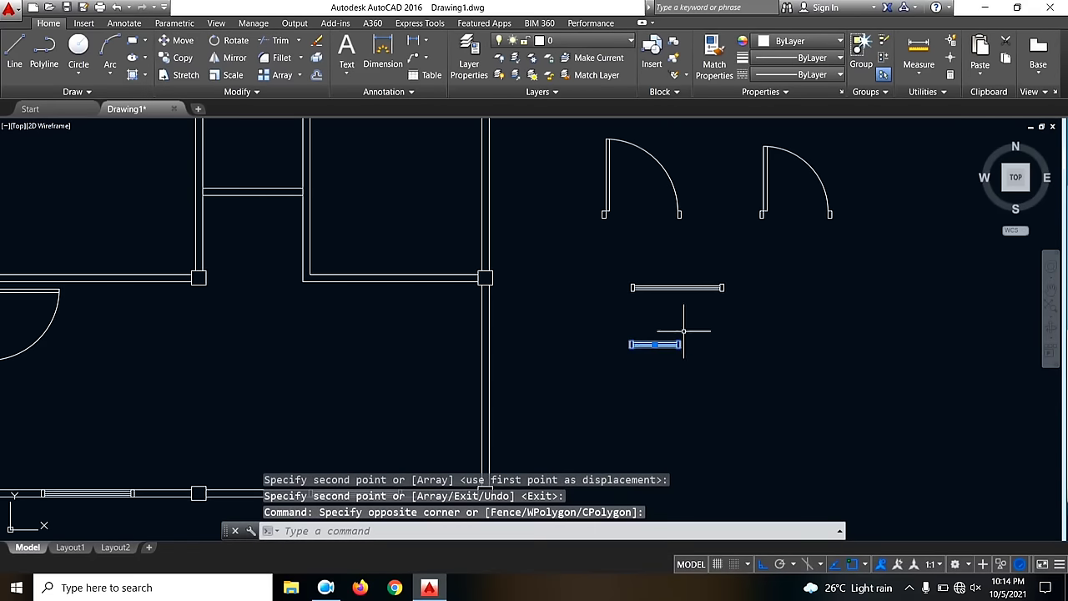
{"action": "type", "text": "co"}
{"action": "key", "text": "Return"}
{"action": "left_click", "coordinate": [629, 345]}
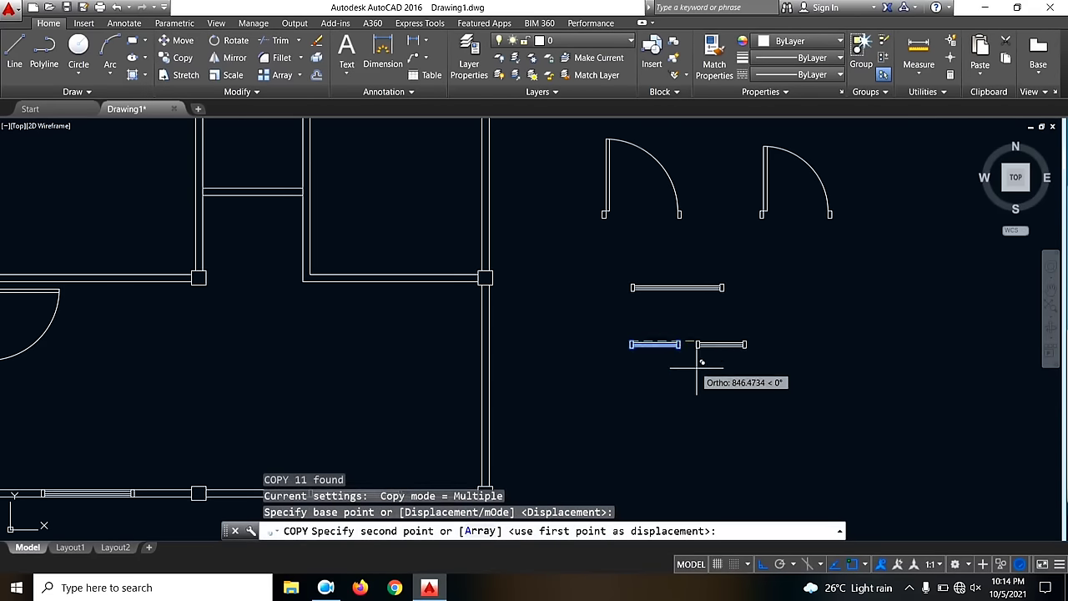
{"action": "scroll", "coordinate": [706, 382], "scroll_direction": "down", "scroll_amount": 5}
{"action": "scroll", "coordinate": [595, 312], "scroll_direction": "up", "scroll_amount": 5}
{"action": "left_click", "coordinate": [492, 282]}
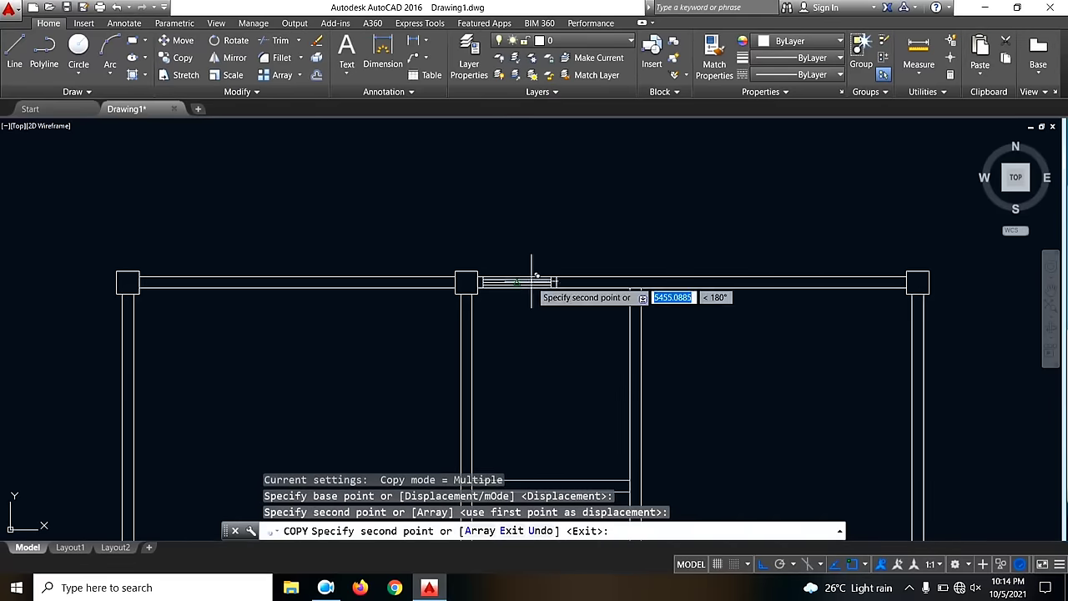
{"action": "key", "text": "Escape"}
- Move the new top-wall window into position beside the middle column
{"action": "type", "text": "m"}
{"action": "key", "text": "Return"}
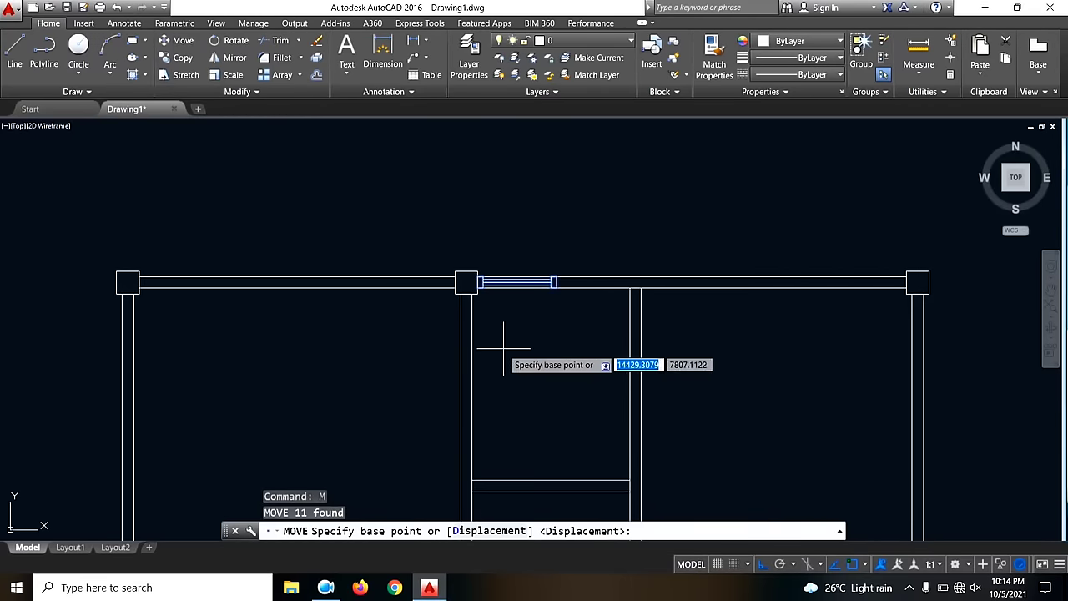
{"action": "left_click", "coordinate": [518, 343]}
{"action": "scroll", "coordinate": [557, 300], "scroll_direction": "down", "scroll_amount": 5}
{"action": "scroll", "coordinate": [483, 349], "scroll_direction": "up", "scroll_amount": 4}
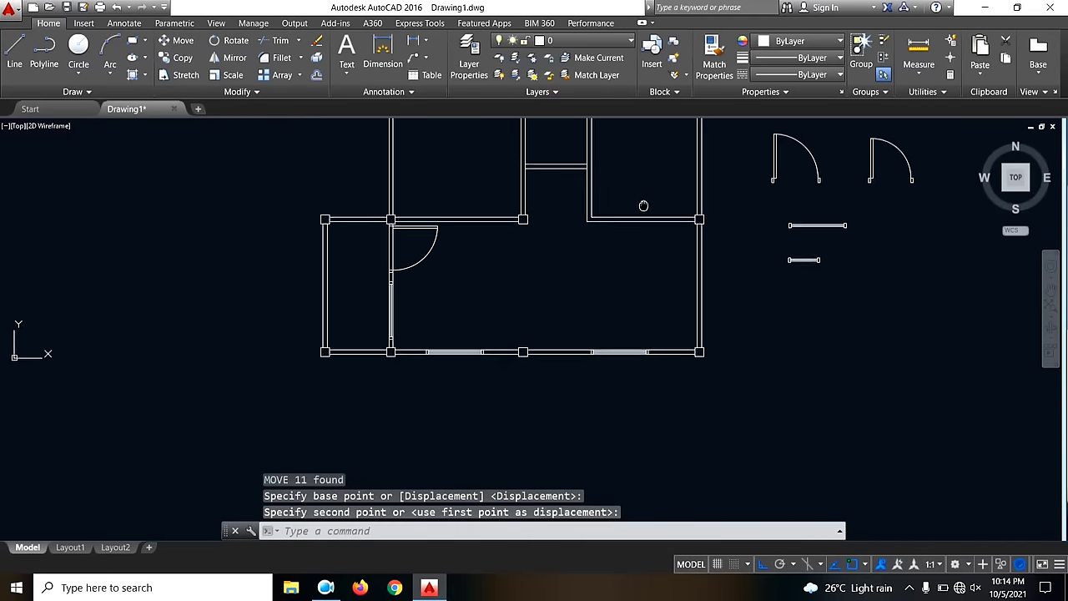
{"action": "left_click", "coordinate": [424, 322]}
- Select both windows in the bottom wall
{"action": "left_click", "coordinate": [417, 325]}
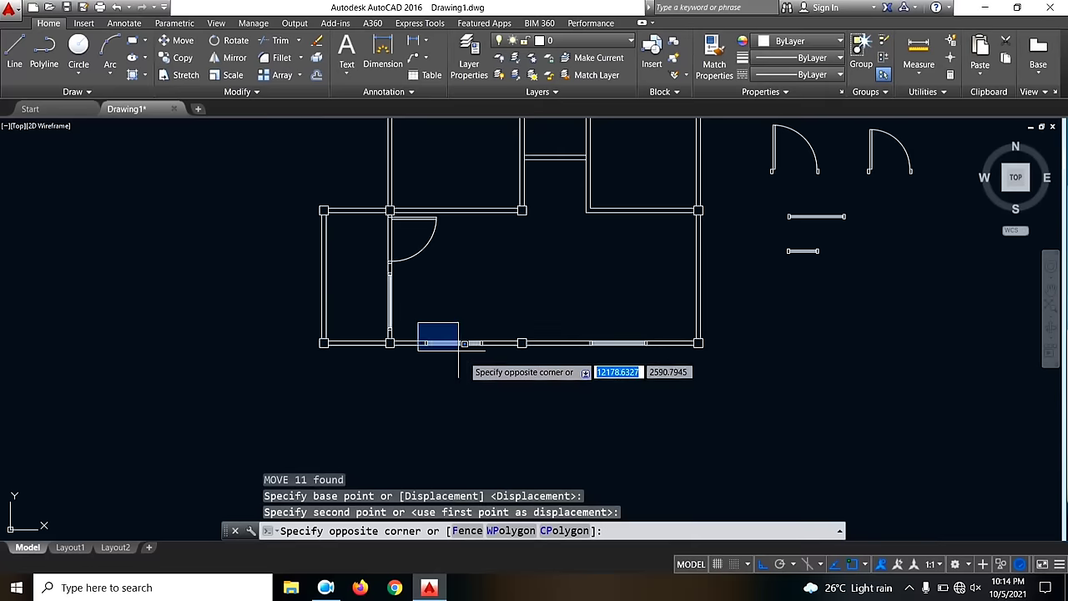
{"action": "left_click", "coordinate": [511, 377]}
{"action": "left_click", "coordinate": [567, 314]}
{"action": "left_click", "coordinate": [649, 371]}
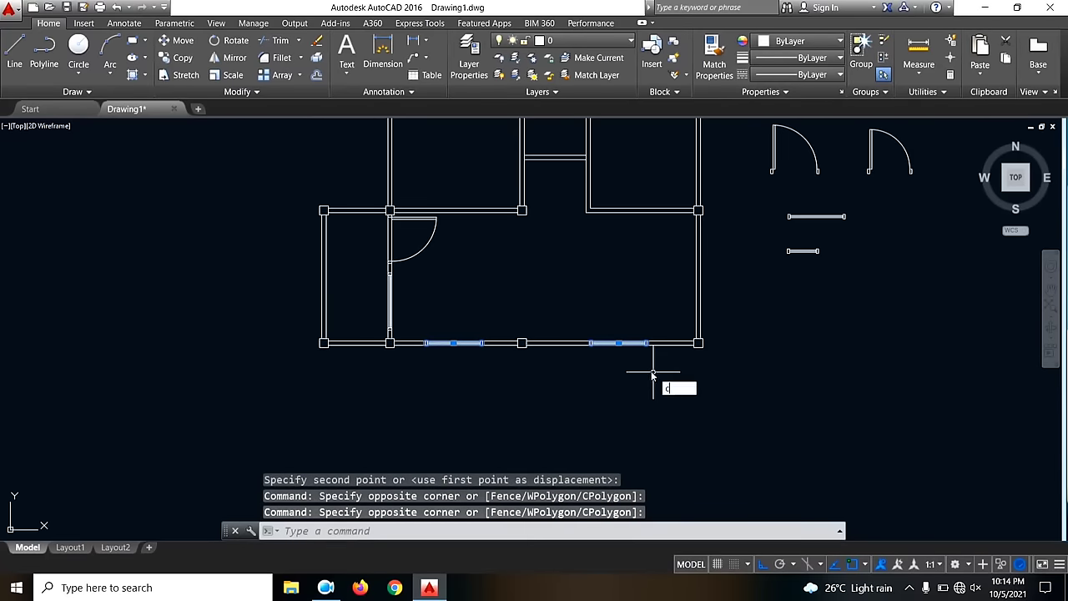
- Copy both bottom-wall windows into the top wall, based on the bottom-right wall corner
{"action": "key", "text": "Return"}
{"action": "scroll", "coordinate": [696, 343], "scroll_direction": "up", "scroll_amount": 8}
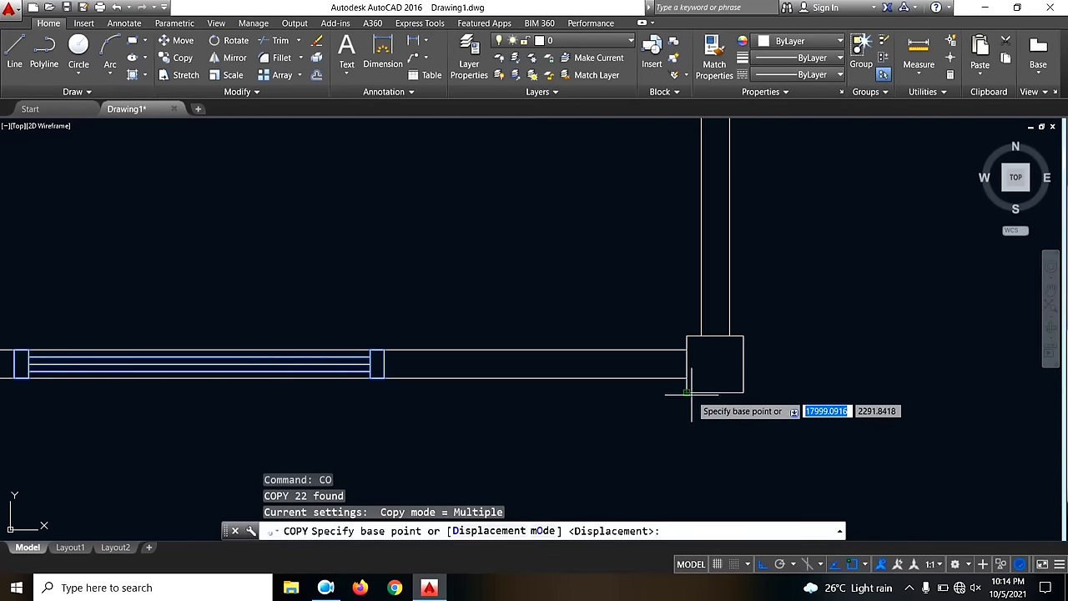
{"action": "left_click", "coordinate": [687, 392]}
{"action": "scroll", "coordinate": [698, 426], "scroll_direction": "down", "scroll_amount": 5}
{"action": "scroll", "coordinate": [699, 311], "scroll_direction": "up", "scroll_amount": 7}
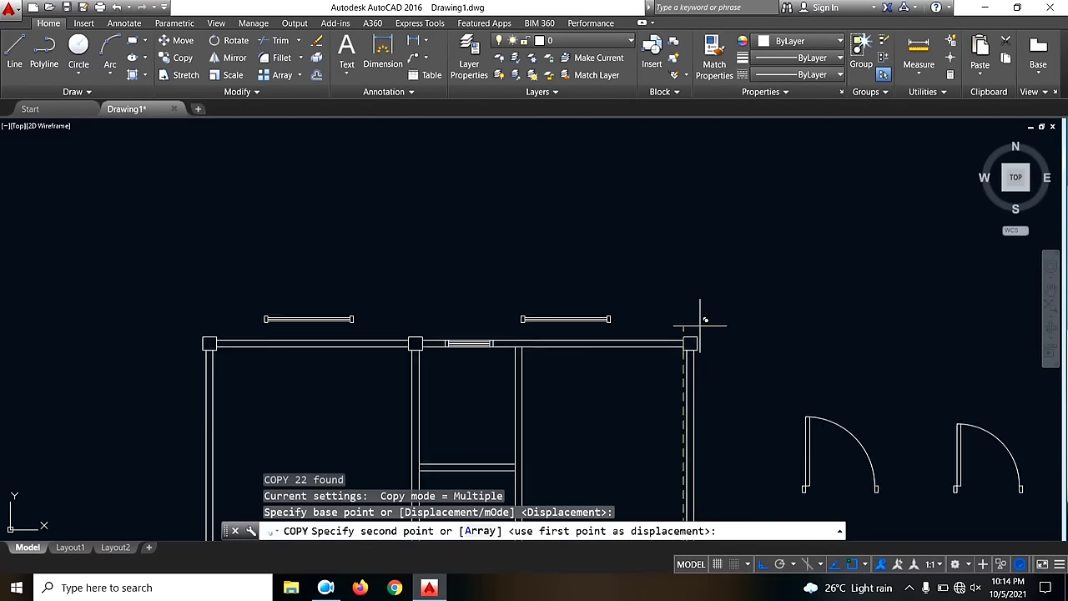
{"action": "left_click", "coordinate": [684, 325]}
{"action": "scroll", "coordinate": [756, 286], "scroll_direction": "down", "scroll_amount": 5}
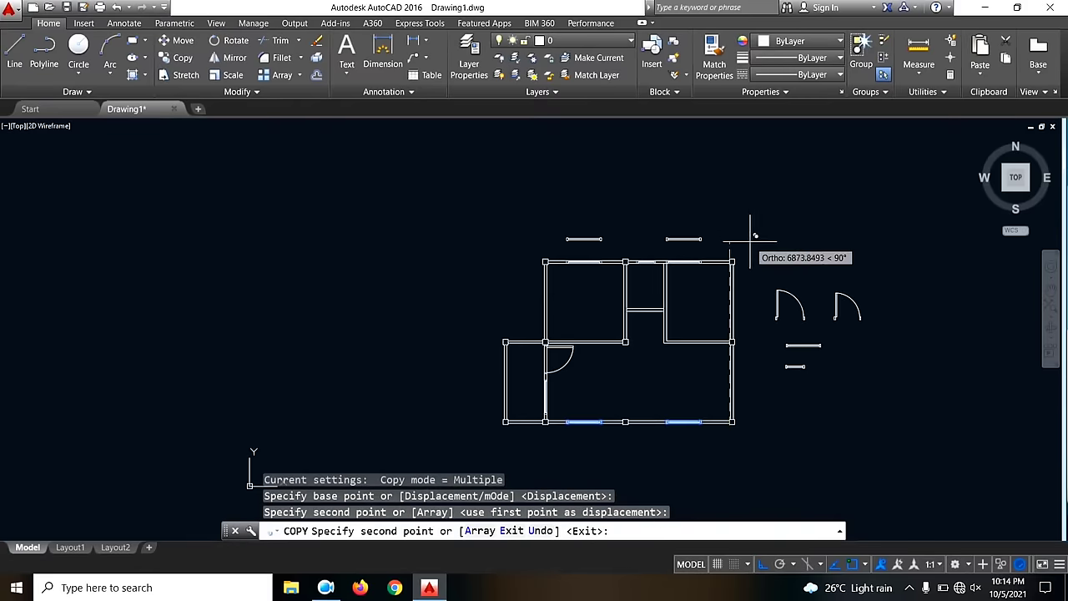
{"action": "key", "text": "Escape"}
- Copy the window below the door into the upper-left wall
{"action": "scroll", "coordinate": [754, 230], "scroll_direction": "down", "scroll_amount": 1}
{"action": "scroll", "coordinate": [469, 269], "scroll_direction": "up", "scroll_amount": 1}
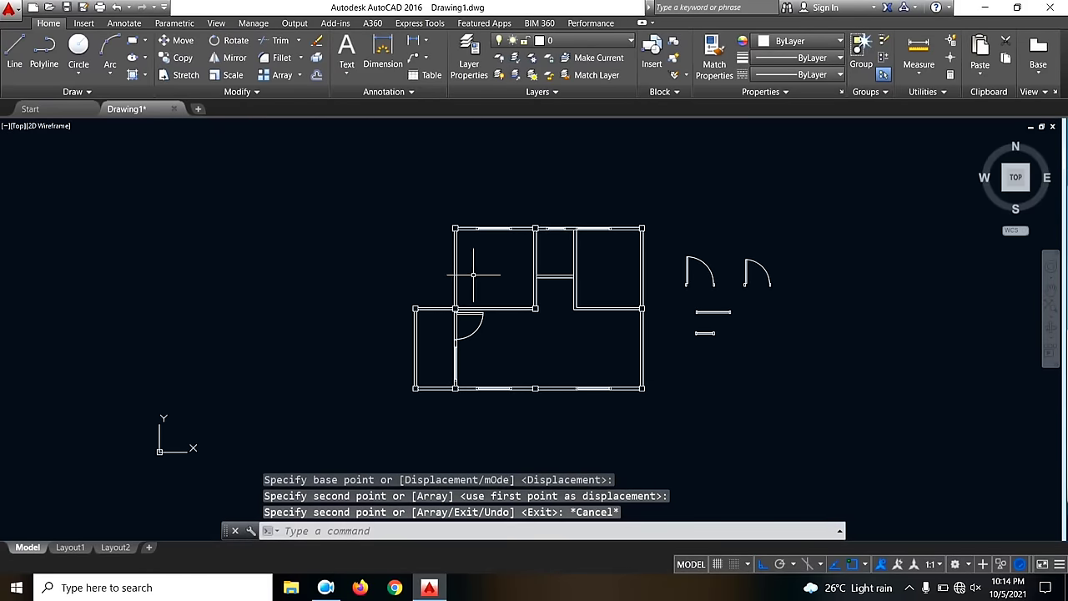
{"action": "scroll", "coordinate": [473, 274], "scroll_direction": "up", "scroll_amount": 4}
{"action": "middle_click_drag", "start_coordinate": [467, 353], "coordinate": [425, 281]}
{"action": "left_click", "coordinate": [418, 278]}
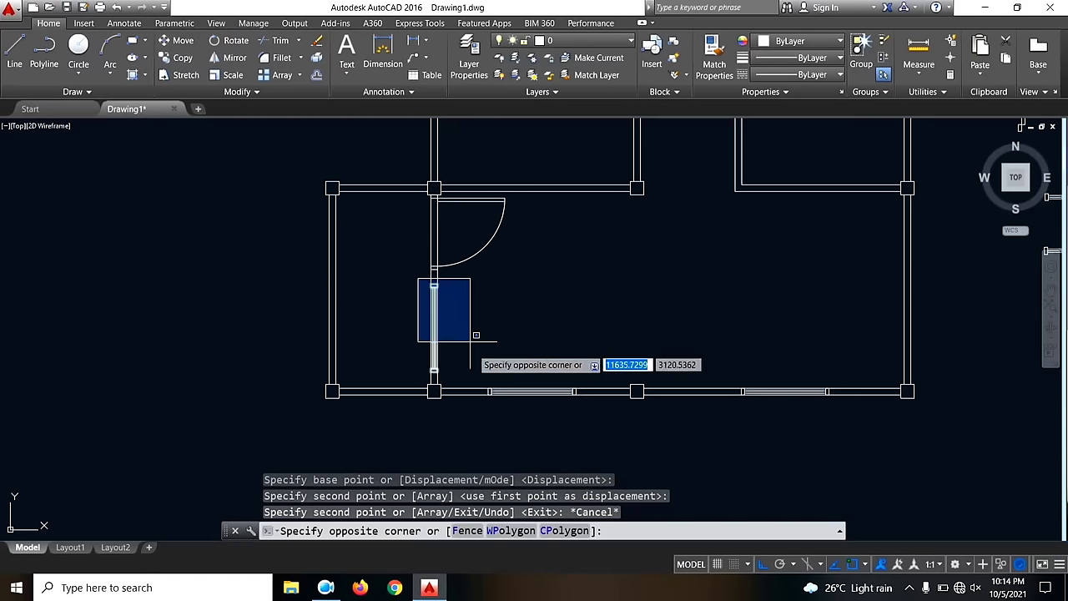
{"action": "left_click", "coordinate": [476, 376]}
{"action": "type", "text": "co"}
{"action": "key", "text": "Return"}
{"action": "scroll", "coordinate": [491, 359], "scroll_direction": "down", "scroll_amount": 3}
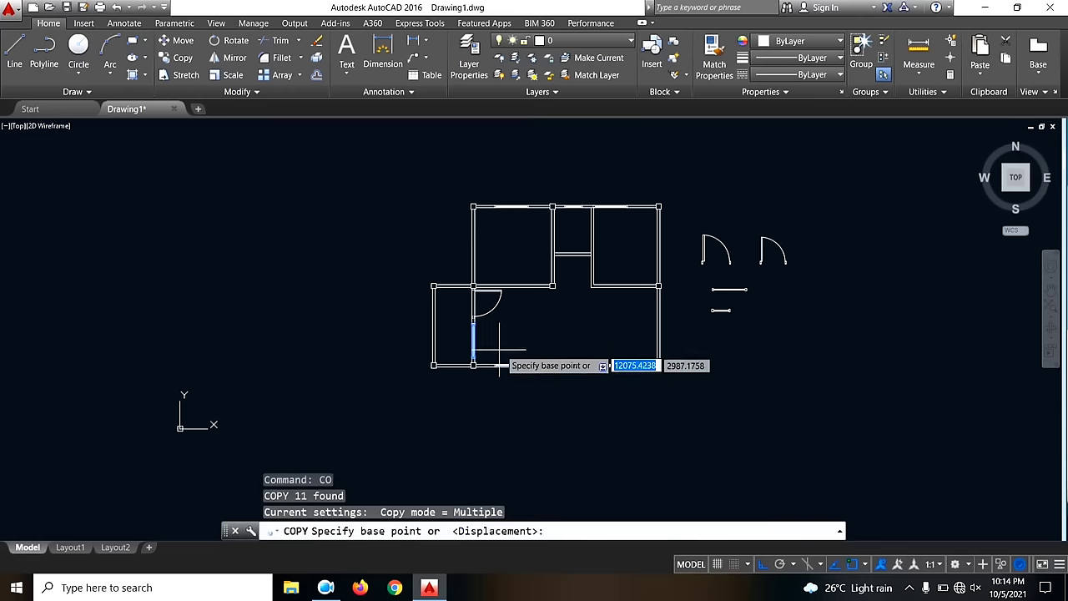
{"action": "left_click", "coordinate": [553, 334]}
{"action": "scroll", "coordinate": [507, 246], "scroll_direction": "up", "scroll_amount": 3}
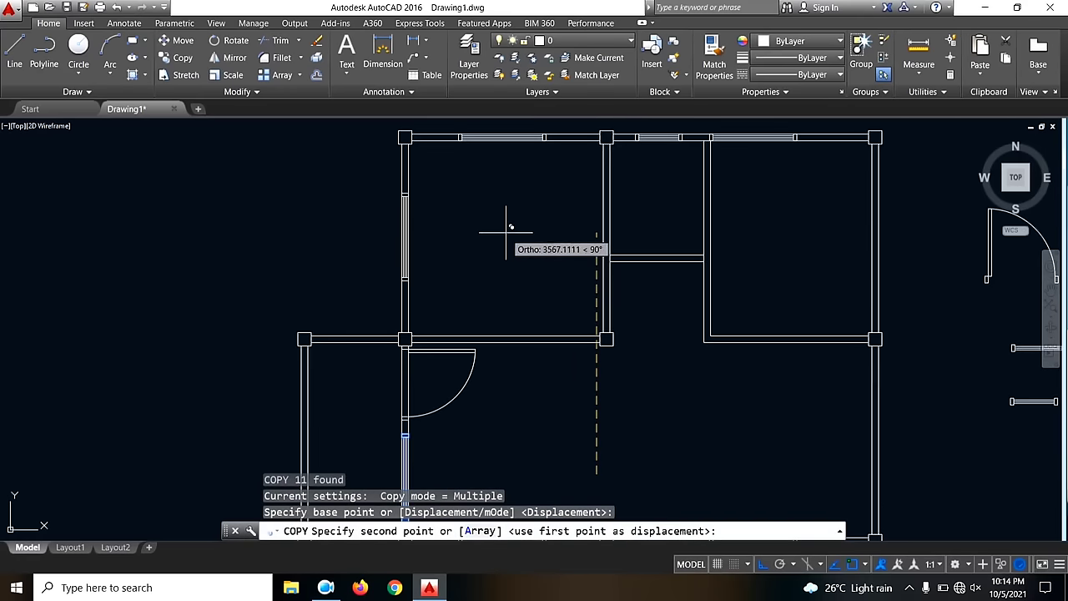
{"action": "left_click", "coordinate": [505, 238]}
{"action": "key", "text": "Escape"}
- Copy the new upper-left window into the right wall from the top-left wall corner
{"action": "left_click", "coordinate": [370, 175]}
{"action": "left_click", "coordinate": [450, 294]}
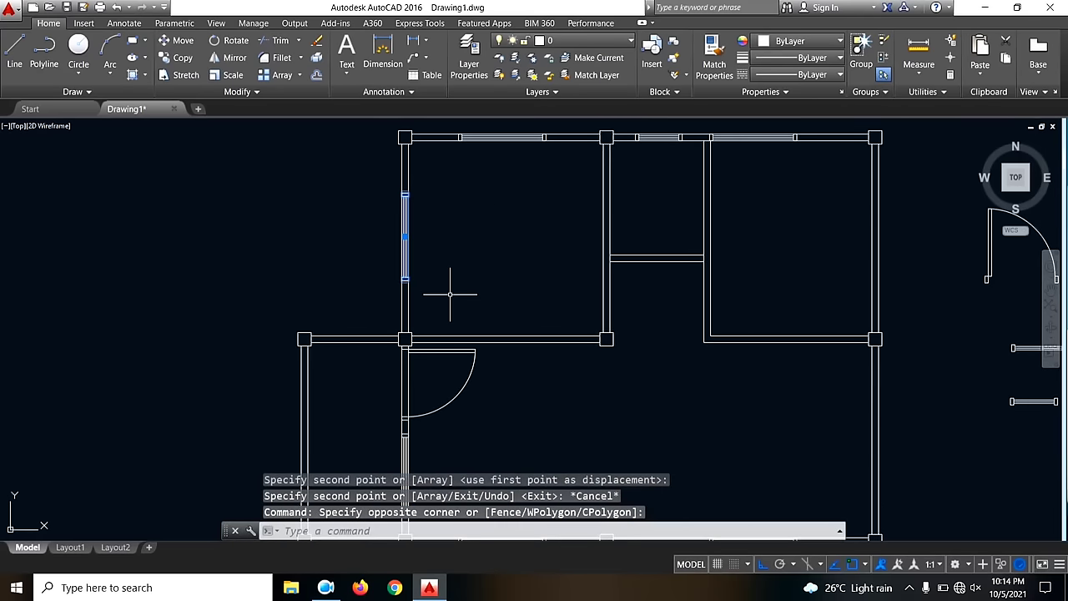
{"action": "type", "text": "co"}
{"action": "key", "text": "Return"}
{"action": "left_click", "coordinate": [405, 137]}
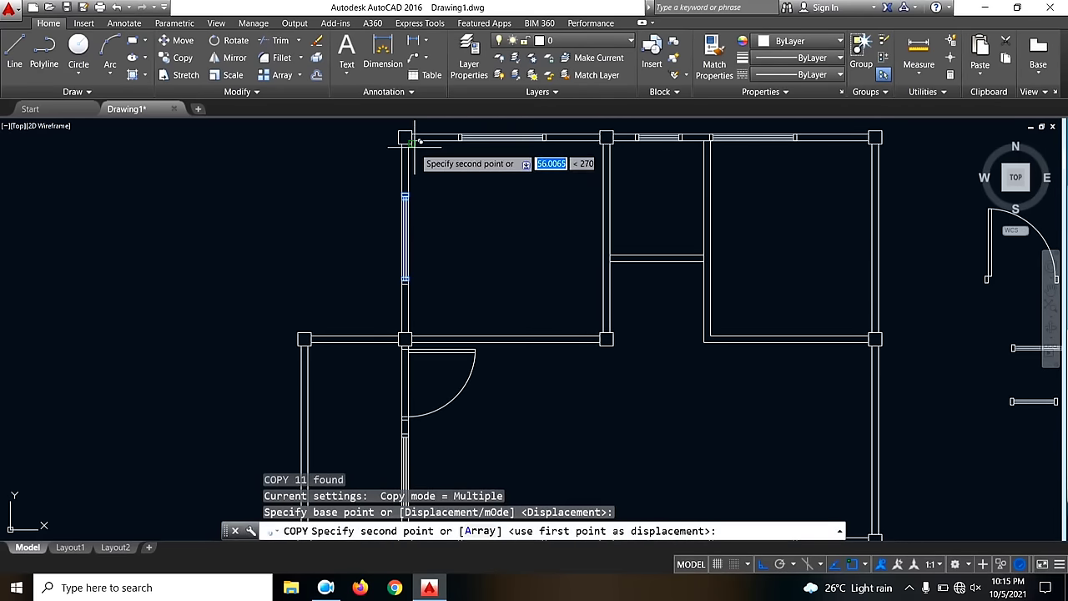
{"action": "left_click", "coordinate": [887, 138]}
{"action": "scroll", "coordinate": [596, 232], "scroll_direction": "down", "scroll_amount": 2}
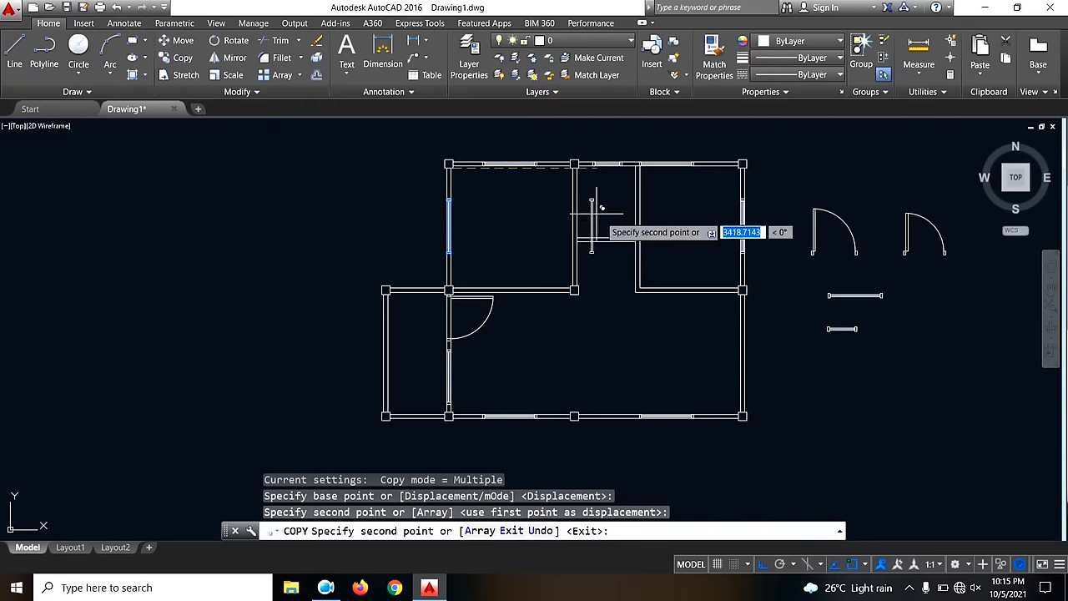
{"action": "key", "text": "Escape"}
{"action": "middle_click_drag", "start_coordinate": [689, 358], "coordinate": [573, 365]}
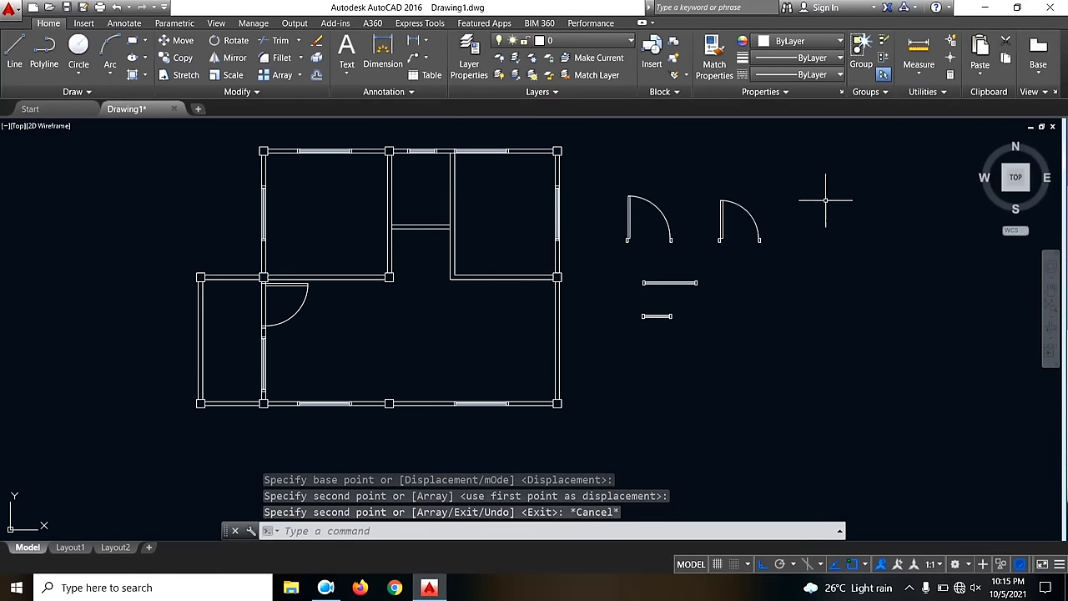
- Copy the right-hand door block from its corner
{"action": "left_click", "coordinate": [796, 267]}
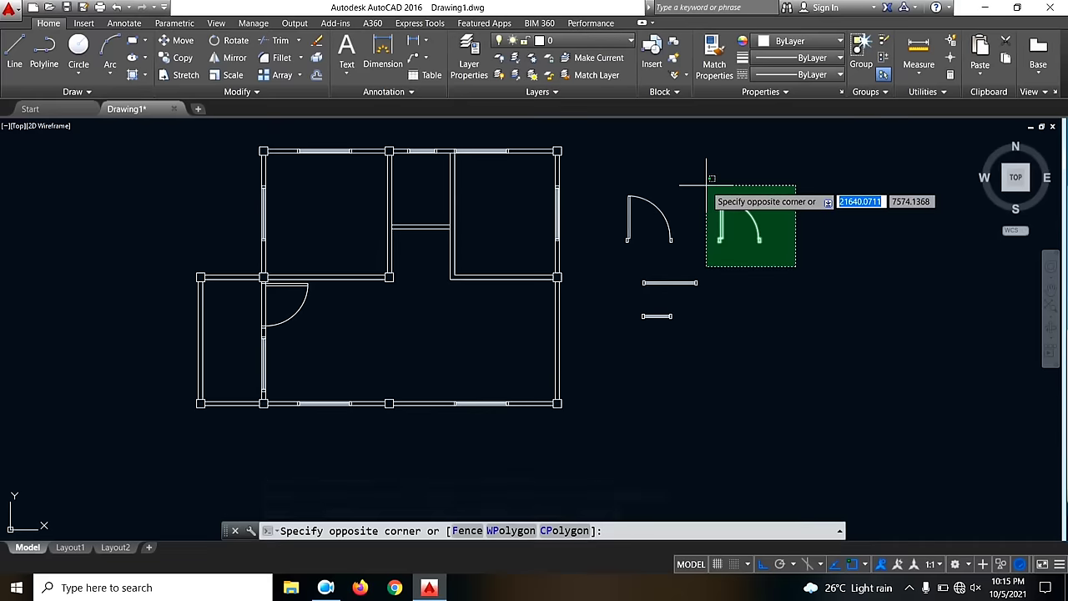
{"action": "left_click", "coordinate": [713, 189]}
{"action": "type", "text": "co"}
{"action": "key", "text": "Return"}
{"action": "scroll", "coordinate": [747, 236], "scroll_direction": "up", "scroll_amount": 3}
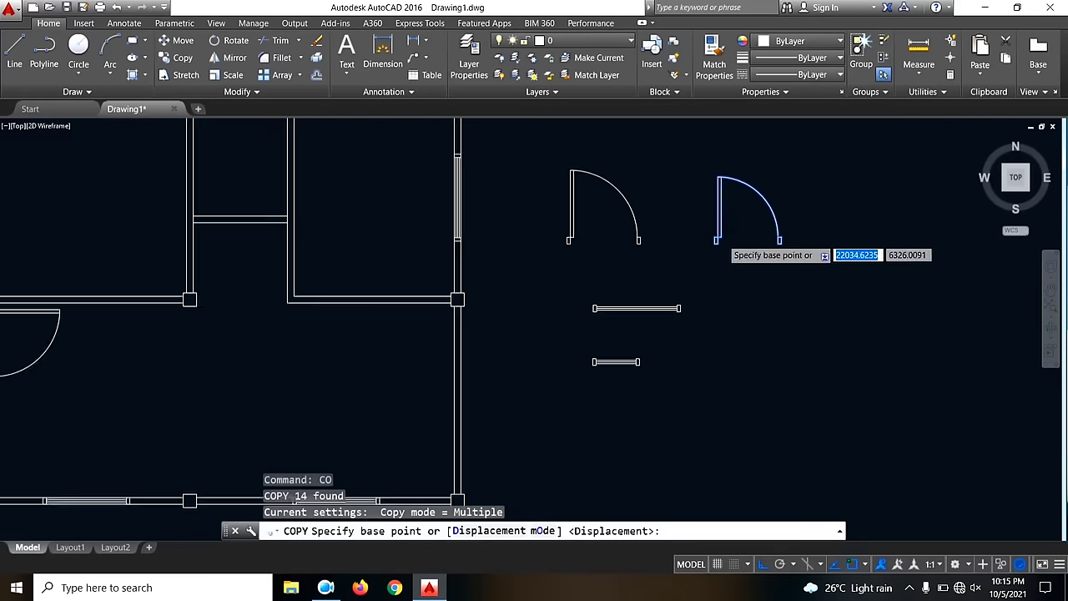
{"action": "left_click", "coordinate": [812, 245]}
{"action": "scroll", "coordinate": [812, 245], "scroll_direction": "down", "scroll_amount": 5}
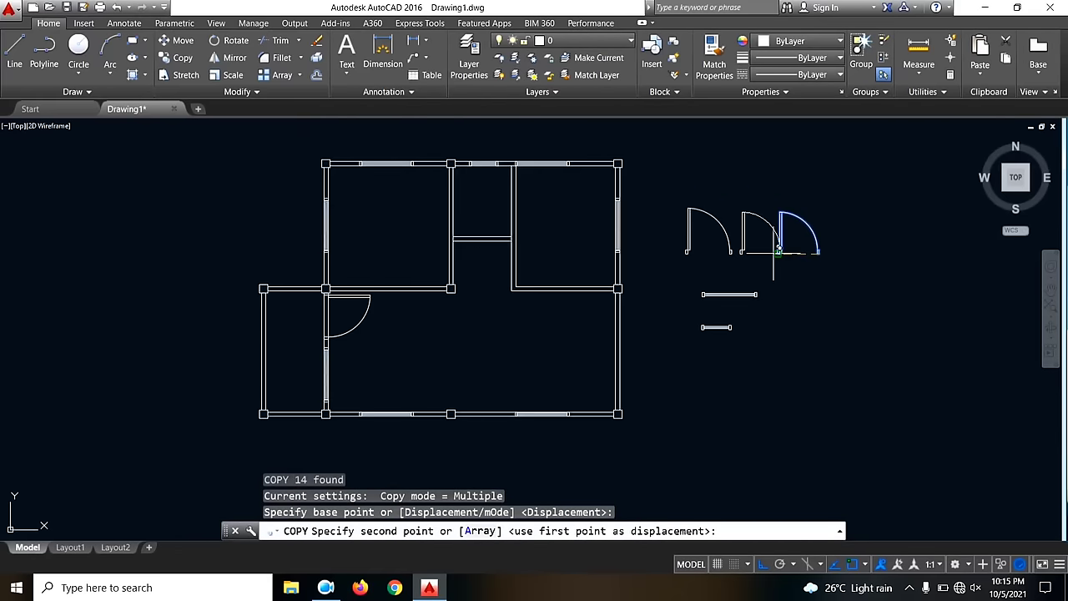
{"action": "scroll", "coordinate": [520, 231], "scroll_direction": "up", "scroll_amount": 6}
{"action": "scroll", "coordinate": [544, 279], "scroll_direction": "down", "scroll_amount": 4}
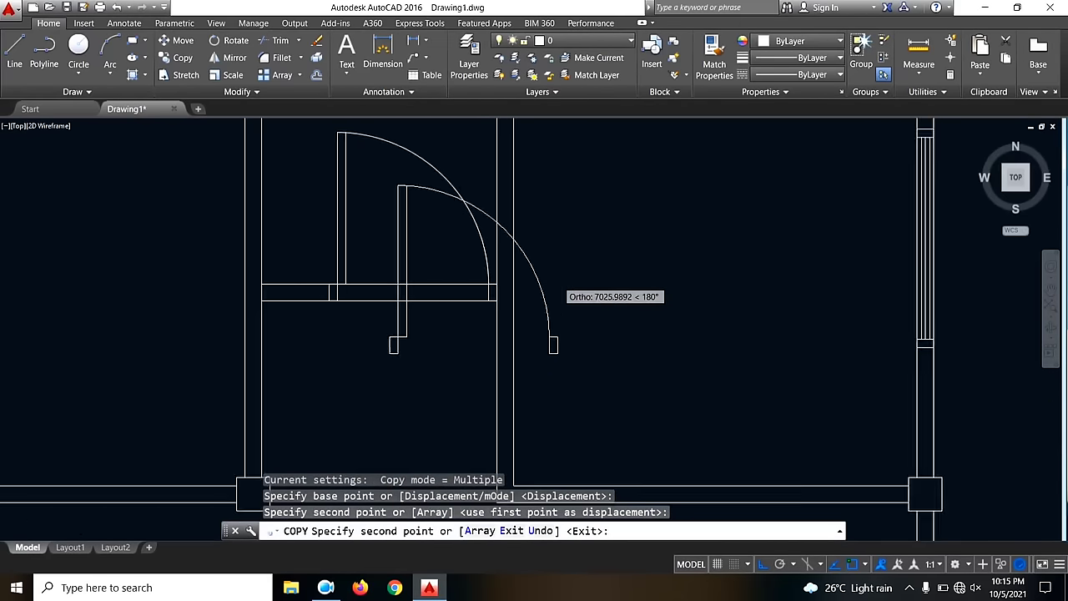
{"action": "key", "text": "Escape"}
- Start moving the newly placed door, then abandon the move
{"action": "left_click", "coordinate": [468, 247]}
{"action": "left_click", "coordinate": [417, 231]}
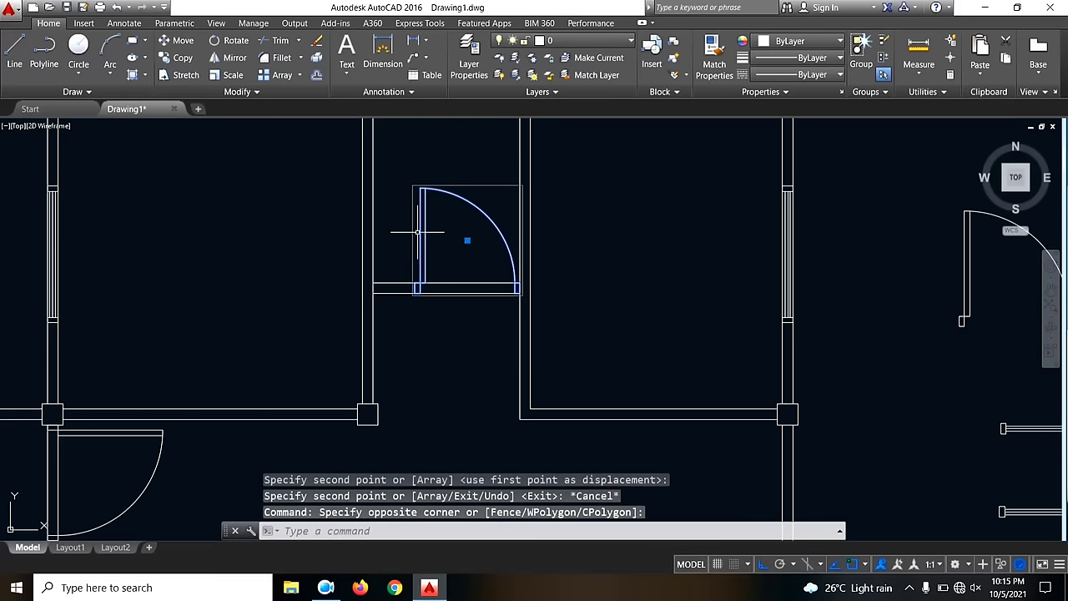
{"action": "type", "text": "m"}
{"action": "key", "text": "Return"}
{"action": "left_click", "coordinate": [425, 288]}
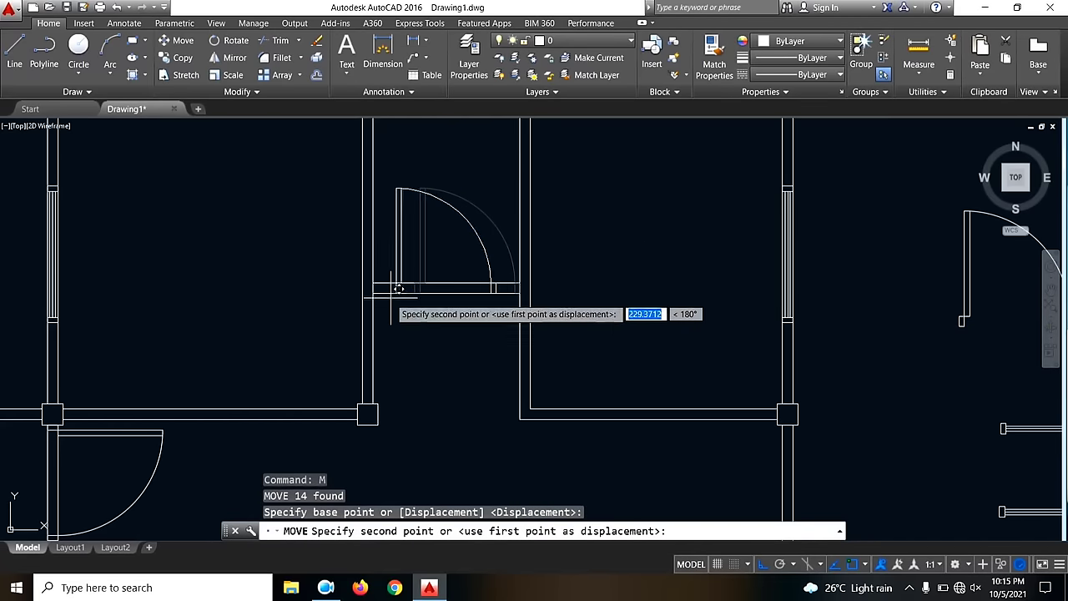
{"action": "key", "text": "Escape"}
{"action": "scroll", "coordinate": [477, 226], "scroll_direction": "down", "scroll_amount": 5}
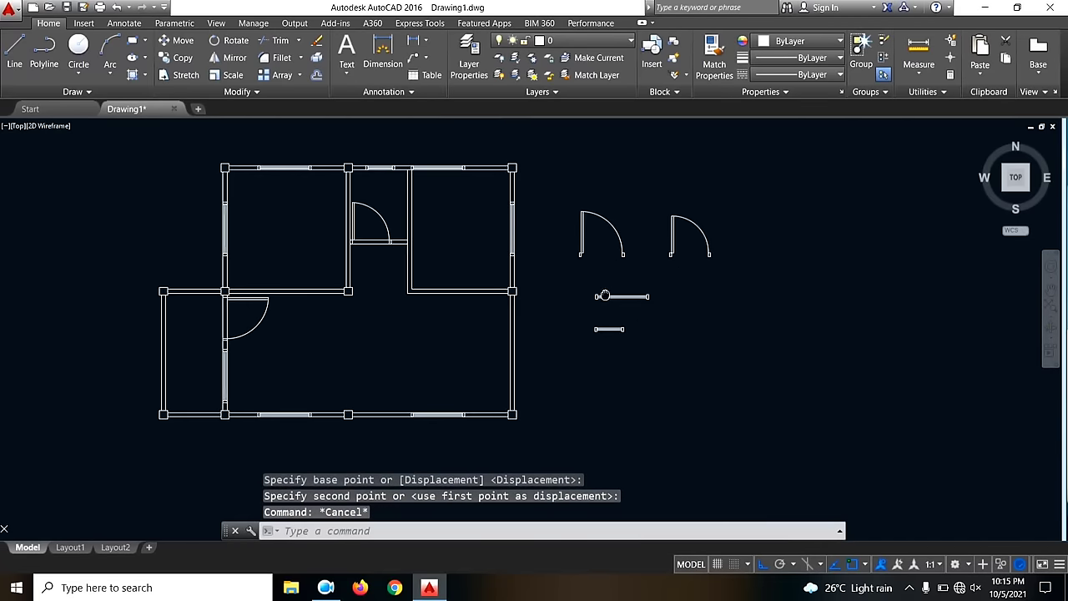
- Rotate the spare door on the right by 90°
{"action": "middle_click_drag", "start_coordinate": [615, 337], "coordinate": [648, 294]}
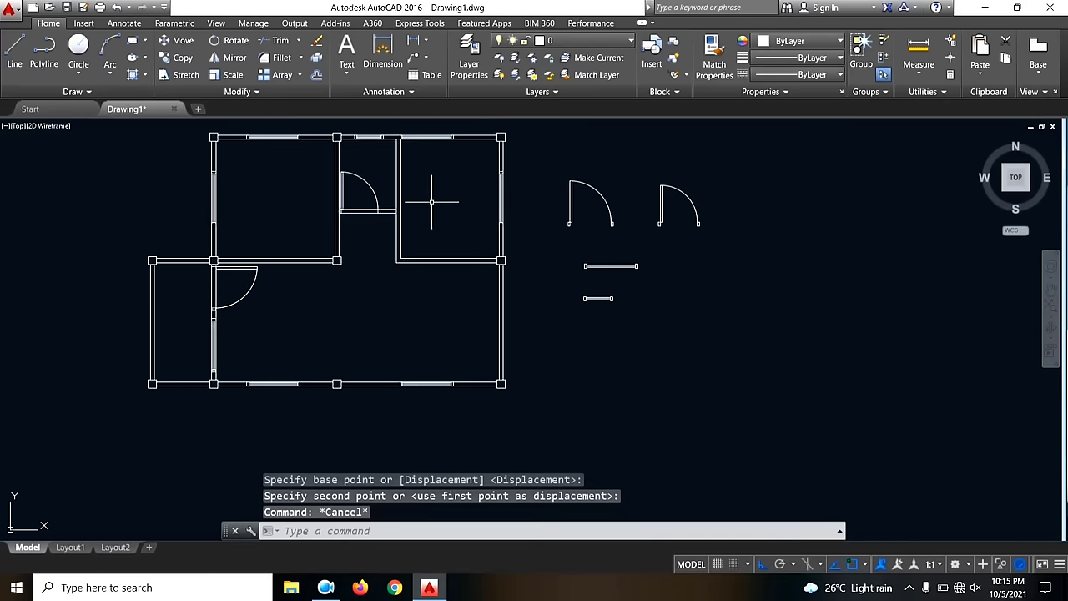
{"action": "scroll", "coordinate": [392, 235], "scroll_direction": "up", "scroll_amount": 2}
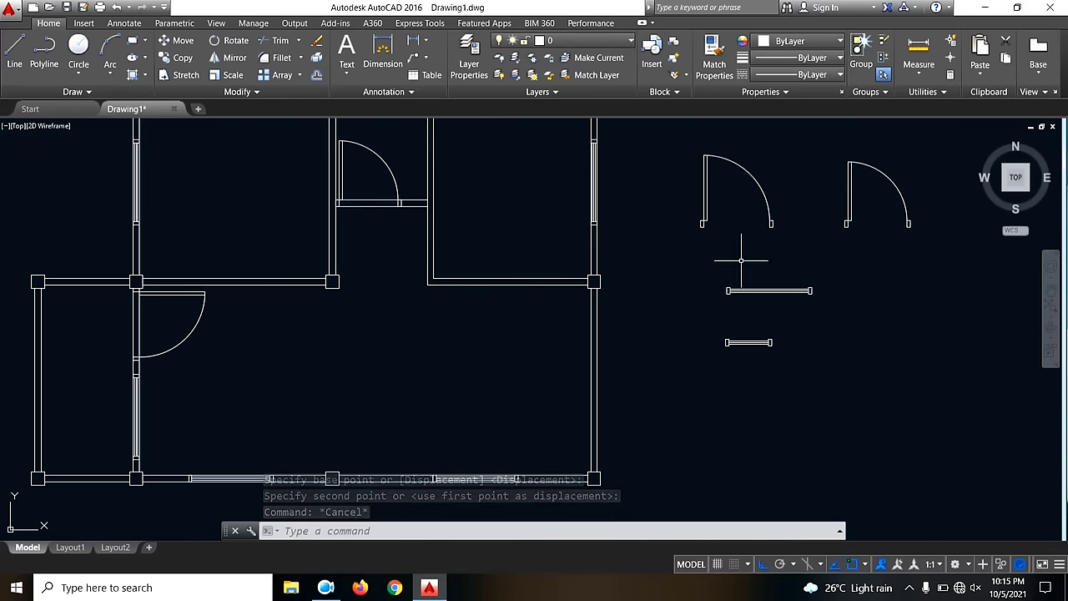
{"action": "middle_click_drag", "start_coordinate": [746, 262], "coordinate": [598, 315]}
{"action": "left_click", "coordinate": [750, 315]}
{"action": "left_click", "coordinate": [610, 209]}
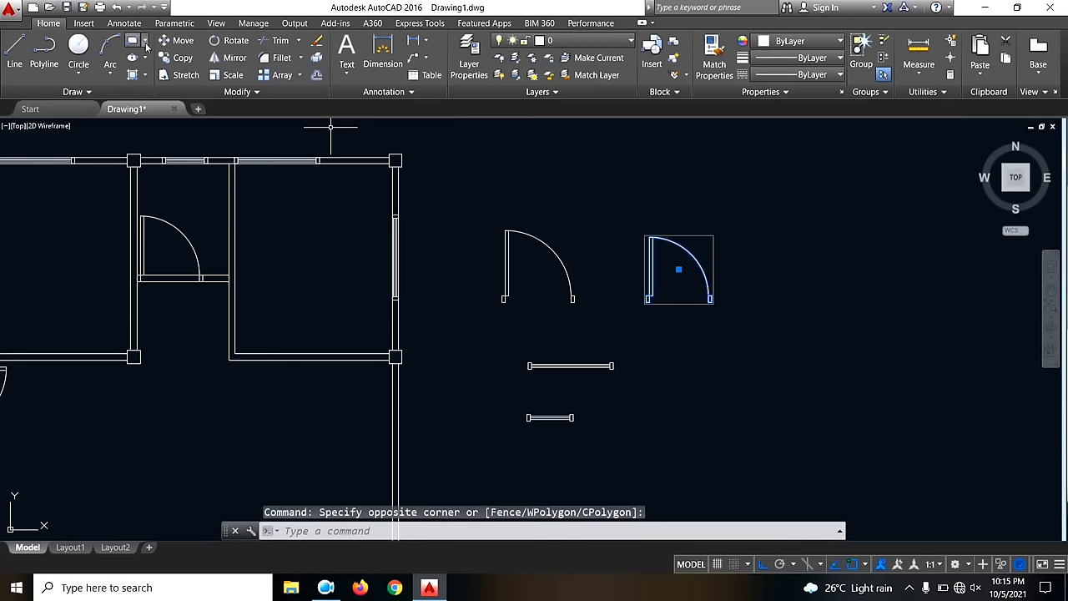
{"action": "left_click", "coordinate": [232, 40]}
{"action": "left_click", "coordinate": [663, 300]}
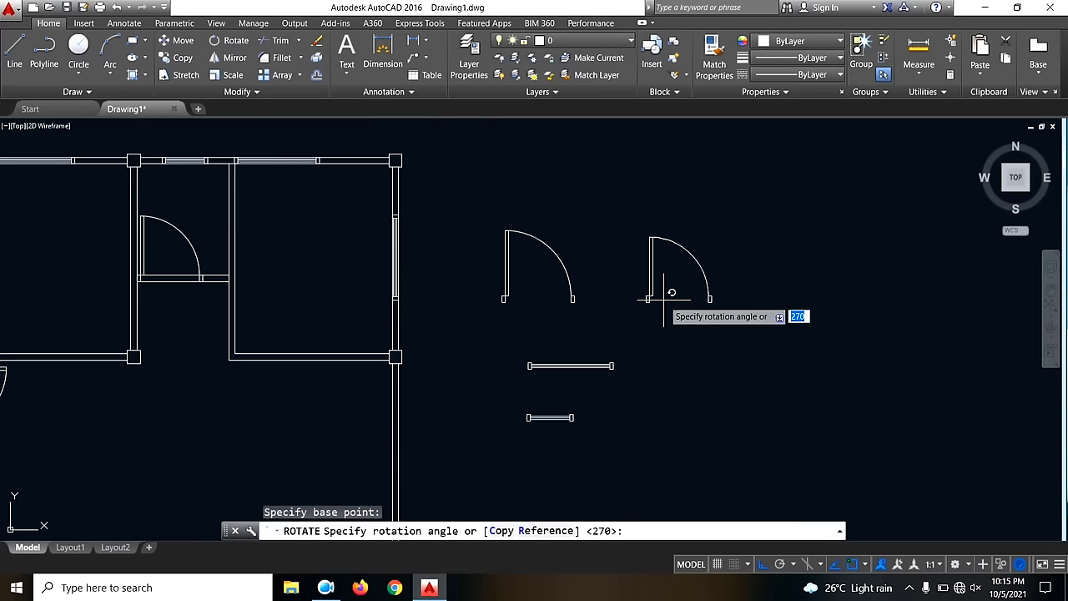
{"action": "left_click", "coordinate": [676, 202]}
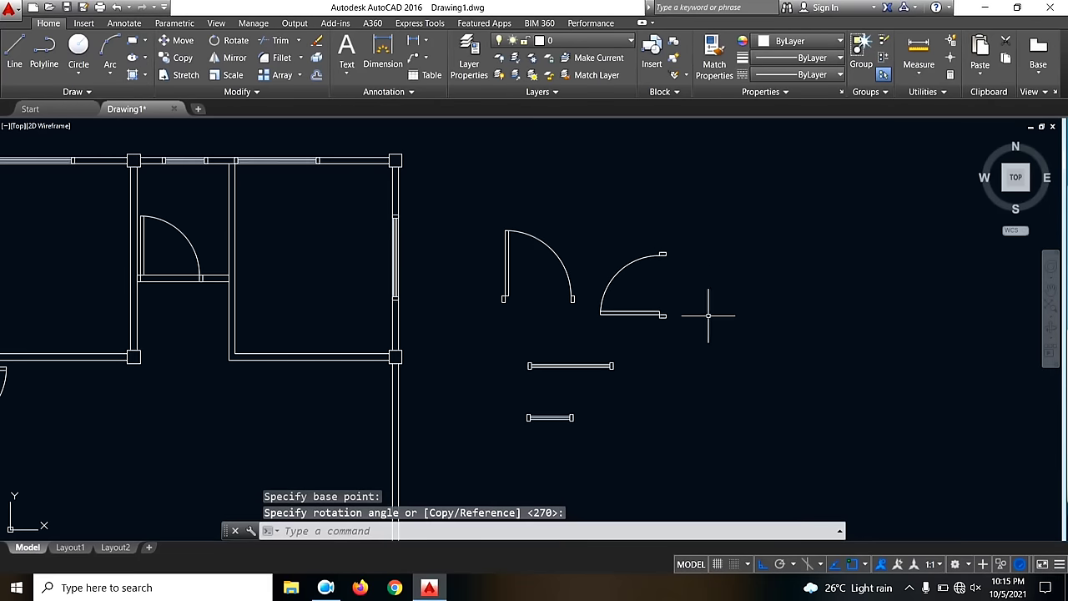
- Move the rotated door from its lower-right corner to the wall corner by the opening
{"action": "left_click", "coordinate": [727, 350]}
{"action": "left_click", "coordinate": [596, 217]}
{"action": "type", "text": "m"}
{"action": "key", "text": "Return"}
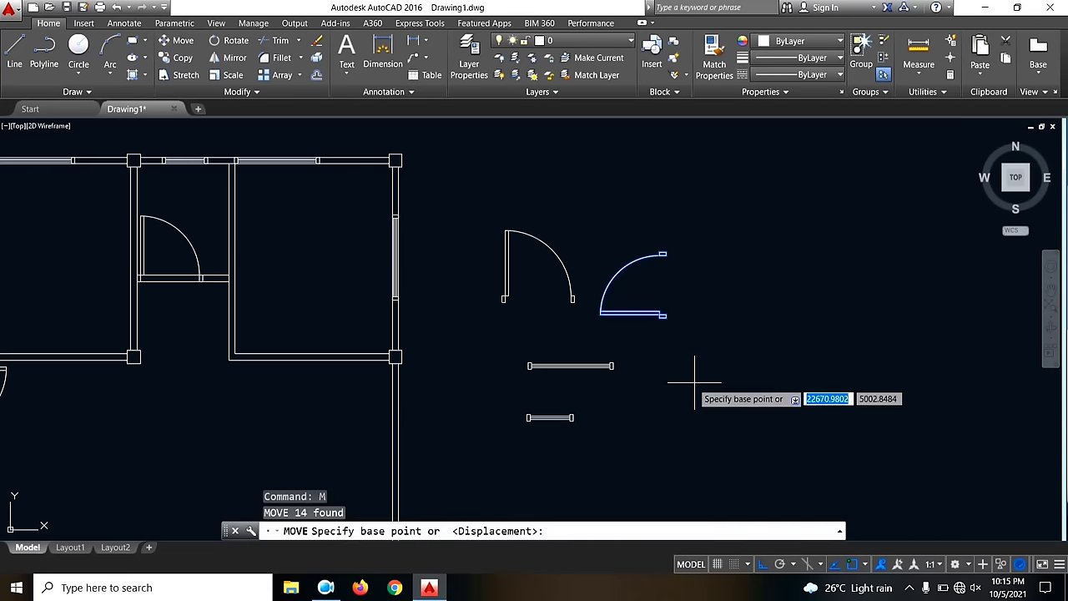
{"action": "left_click", "coordinate": [665, 317]}
{"action": "scroll", "coordinate": [454, 325], "scroll_direction": "up", "scroll_amount": 5}
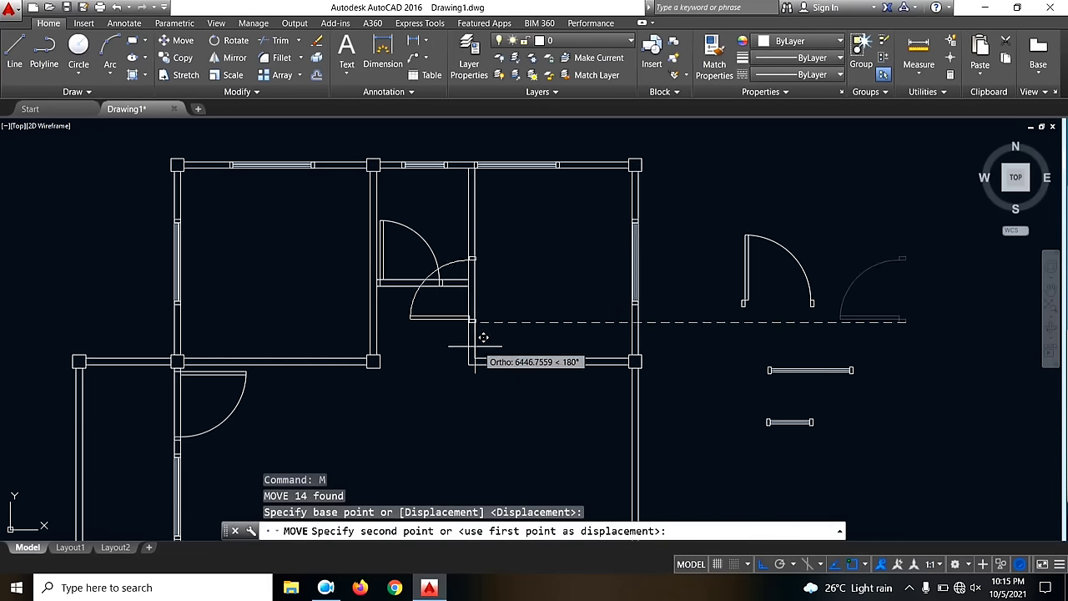
{"action": "left_click", "coordinate": [324, 371]}
{"action": "scroll", "coordinate": [467, 329], "scroll_direction": "down", "scroll_amount": 4}
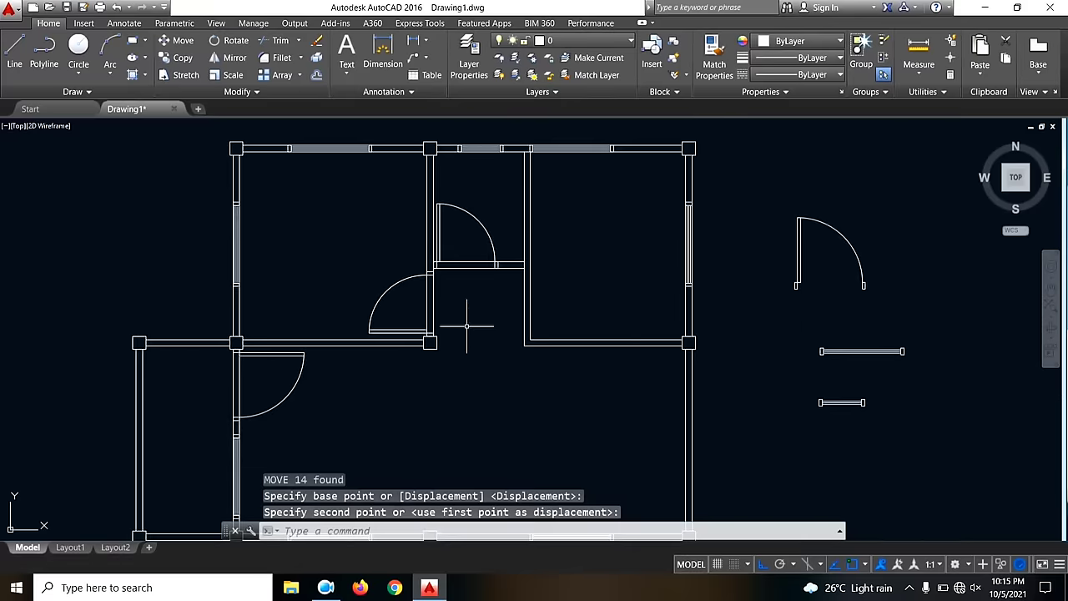
{"action": "key", "text": "Escape"}
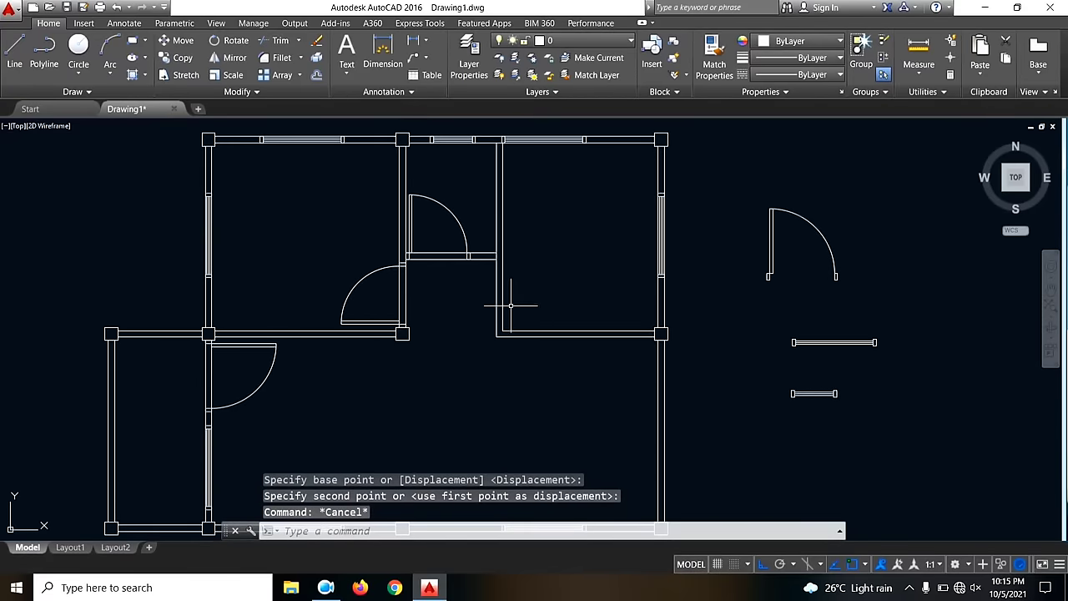
{"action": "left_click", "coordinate": [15, 69]}
{"action": "scroll", "coordinate": [401, 305], "scroll_direction": "up", "scroll_amount": 5}
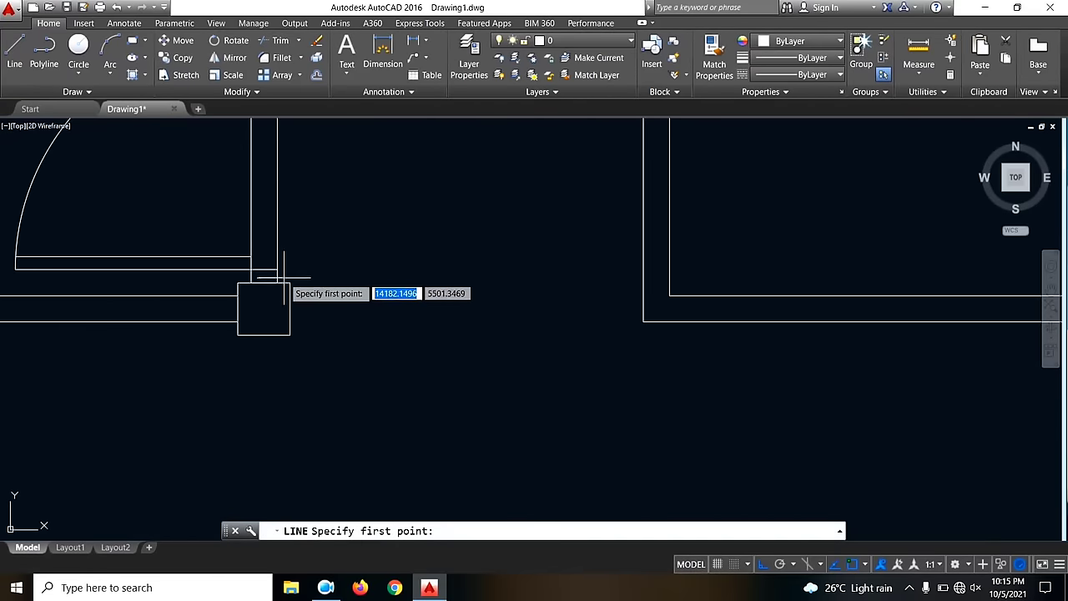
- Draw a helper line across the opening and trim its end past the wall
{"action": "left_click", "coordinate": [278, 269]}
{"action": "left_click", "coordinate": [737, 260]}
{"action": "key", "text": "Escape"}
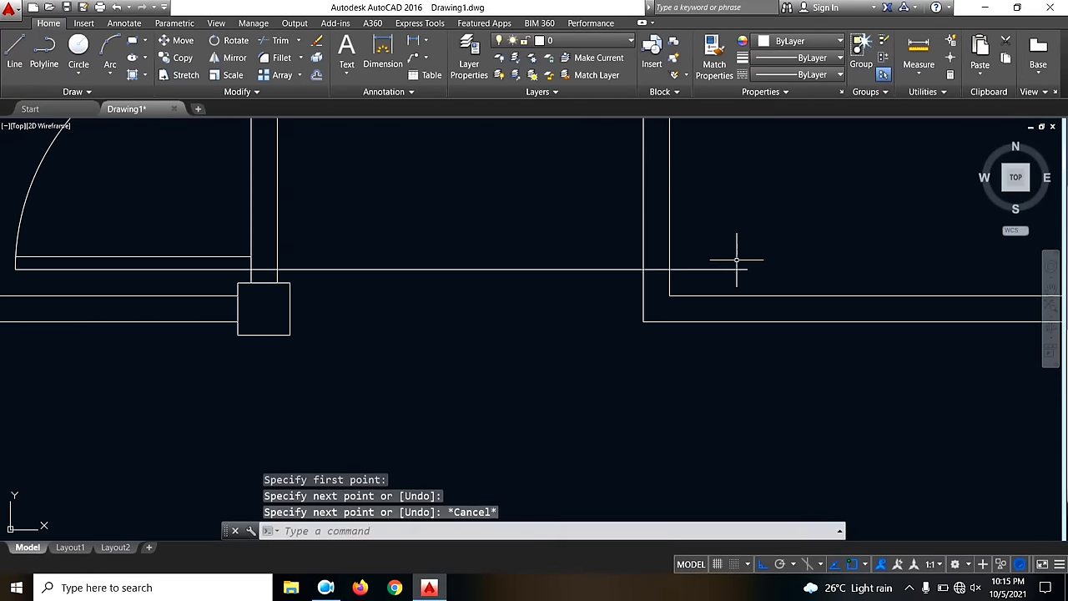
{"action": "key", "text": "Return"}
{"action": "left_click", "coordinate": [644, 242]}
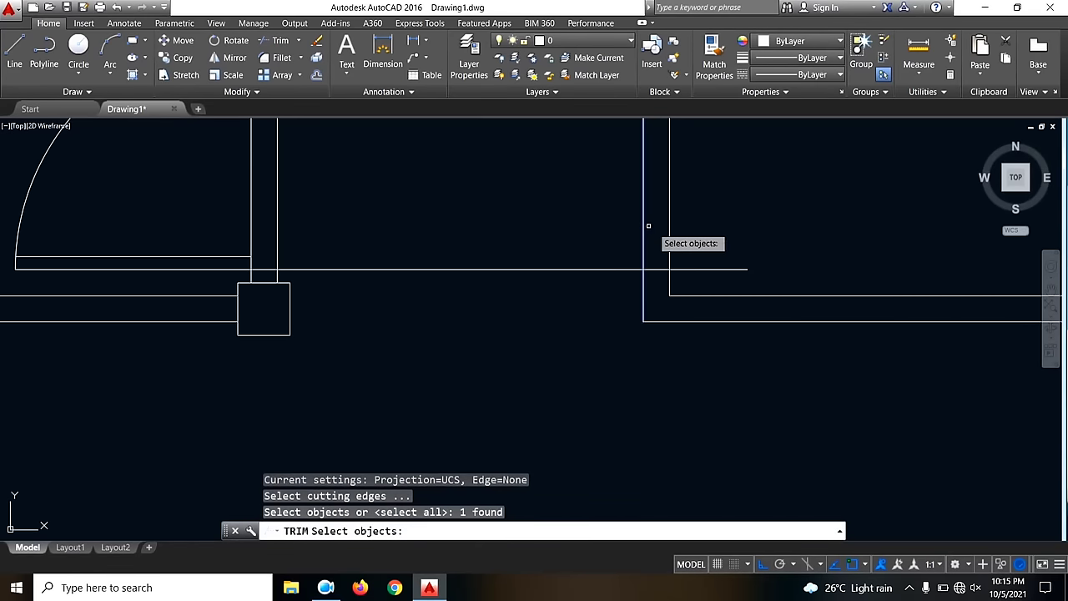
{"action": "key", "text": "Return"}
{"action": "left_click", "coordinate": [658, 273]}
{"action": "left_click", "coordinate": [658, 245]}
{"action": "key", "text": "Escape"}
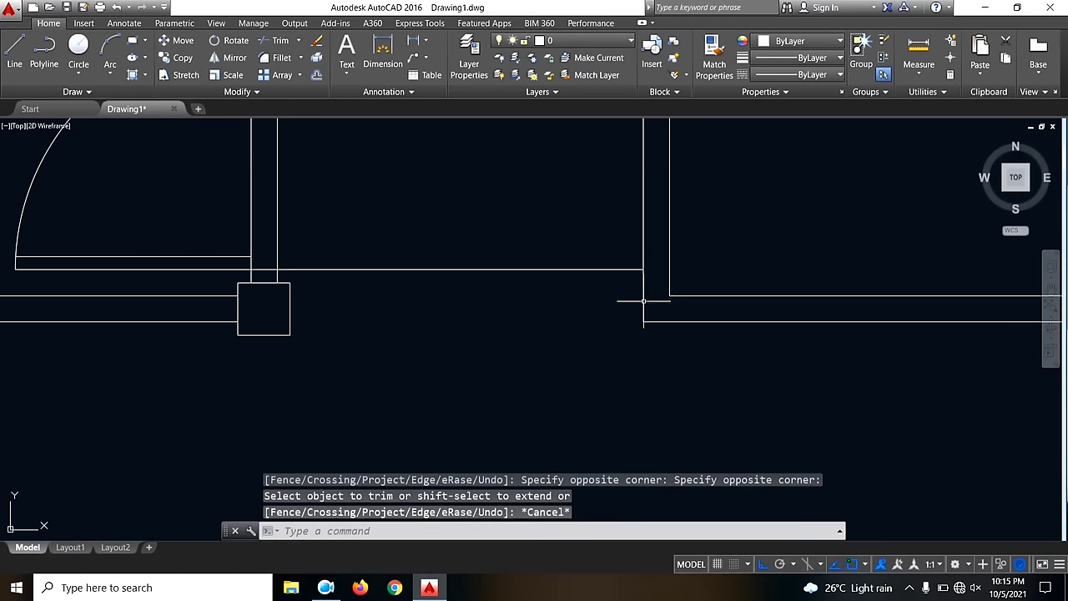
{"action": "scroll", "coordinate": [657, 241], "scroll_direction": "down", "scroll_amount": 3}
- Mirror the placed door about the helper line's midpoint, keeping the original, and select the helper line
{"action": "left_click", "coordinate": [453, 244]}
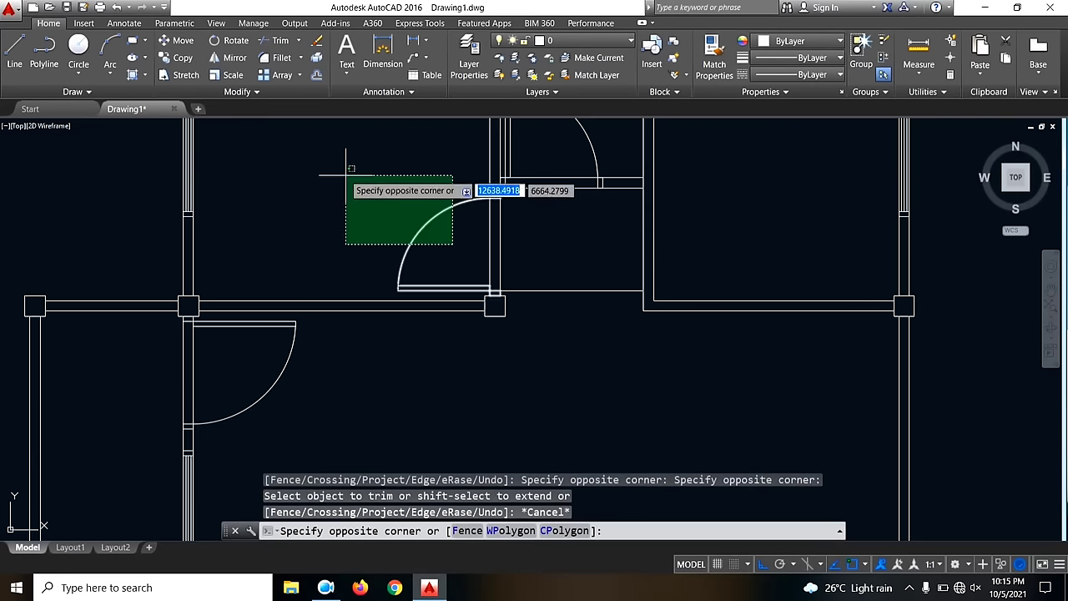
{"action": "left_click", "coordinate": [352, 173]}
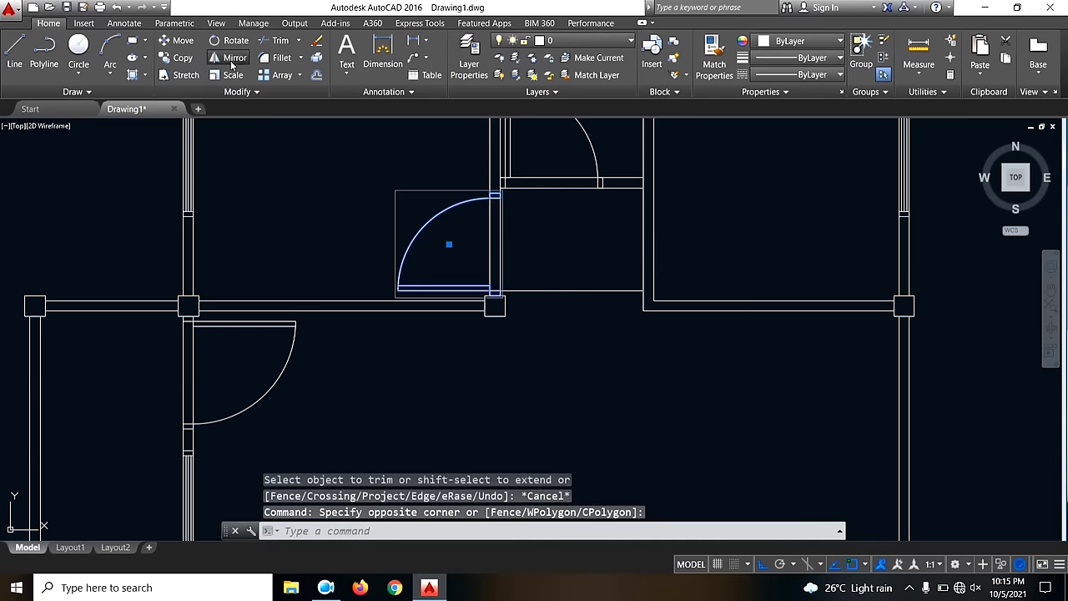
{"action": "left_click", "coordinate": [233, 58]}
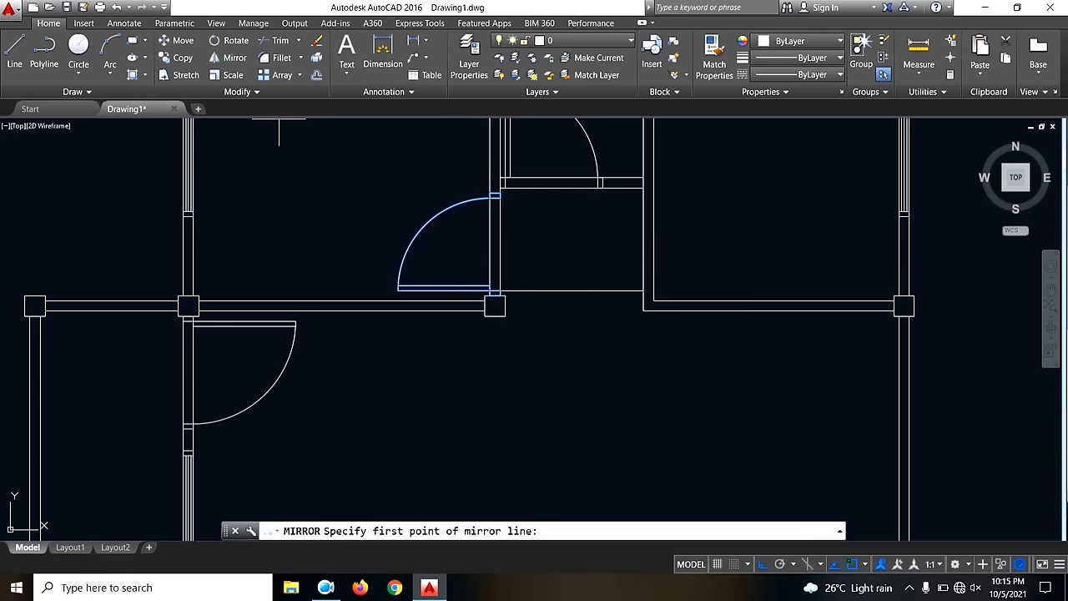
{"action": "left_click", "coordinate": [573, 291]}
{"action": "left_click", "coordinate": [550, 358]}
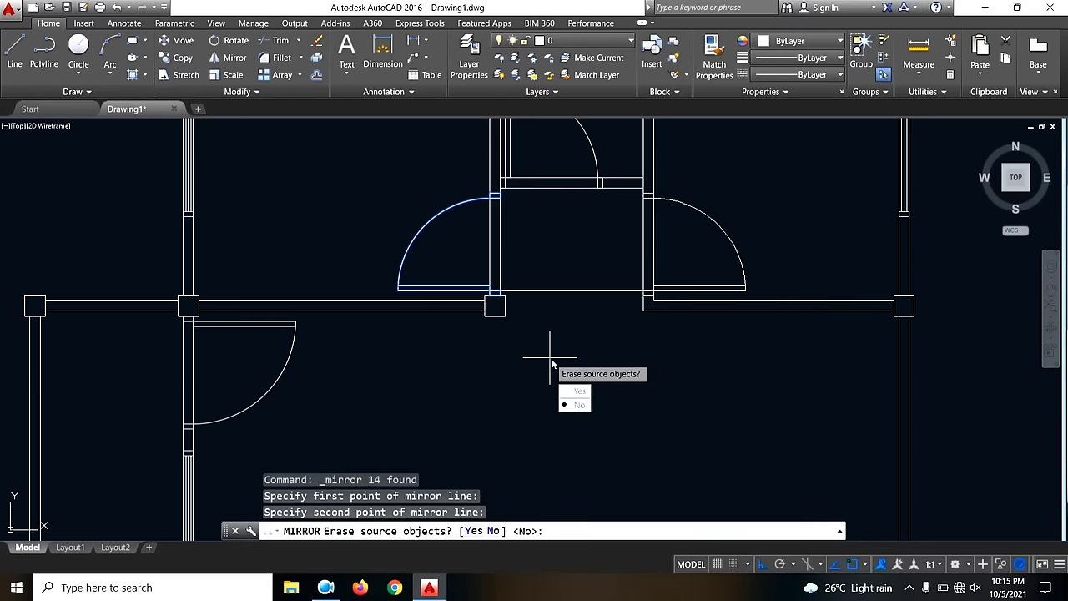
{"action": "key", "text": "Return"}
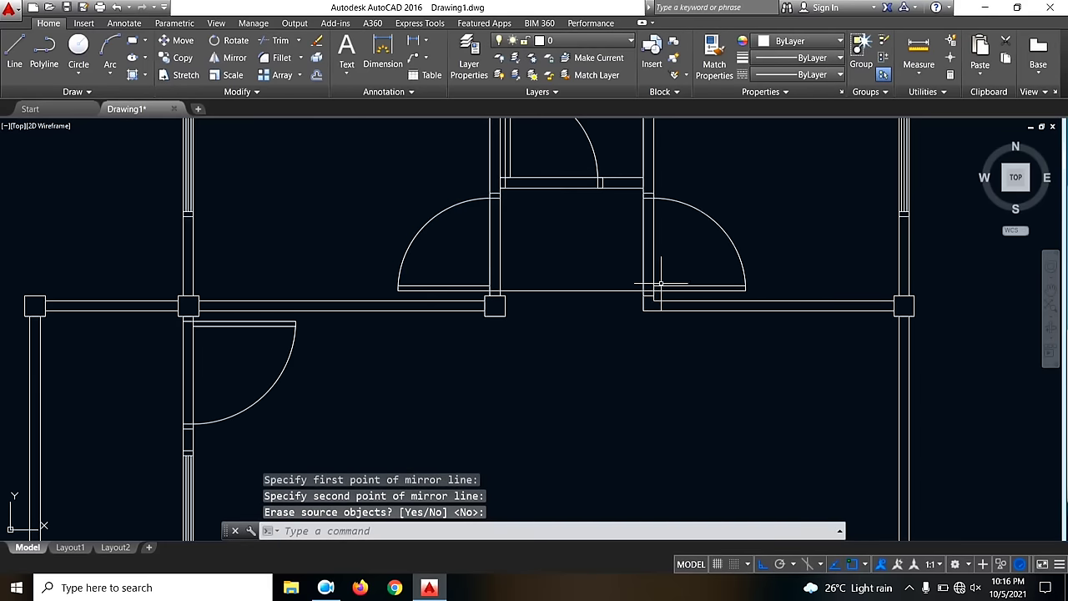
{"action": "key", "text": "Escape"}
{"action": "left_click", "coordinate": [691, 297]}
{"action": "left_click", "coordinate": [559, 259]}
- Erase the helper line from the floor plan
{"action": "key", "text": "Delete"}
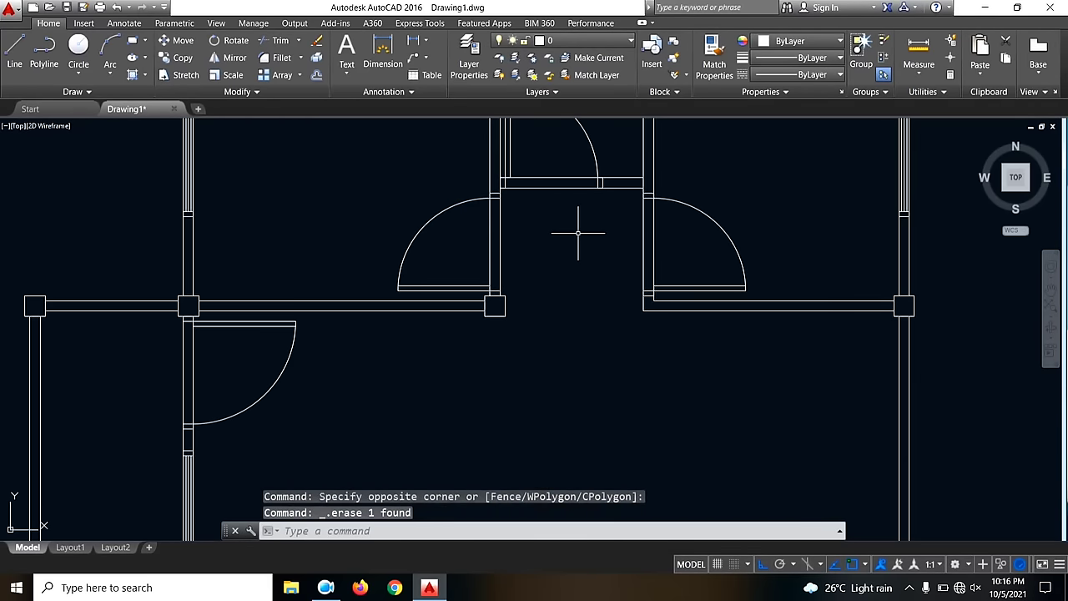
{"action": "scroll", "coordinate": [578, 233], "scroll_direction": "down", "scroll_amount": 6}
{"action": "middle_click_drag", "start_coordinate": [759, 232], "coordinate": [723, 291]}
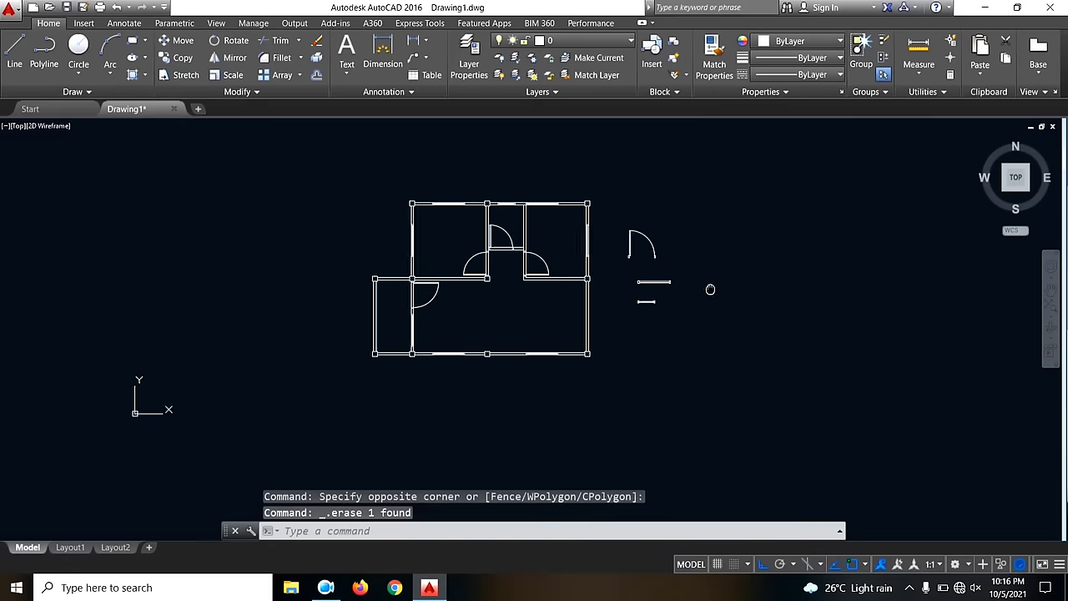
{"action": "scroll", "coordinate": [576, 279], "scroll_direction": "up", "scroll_amount": 4}
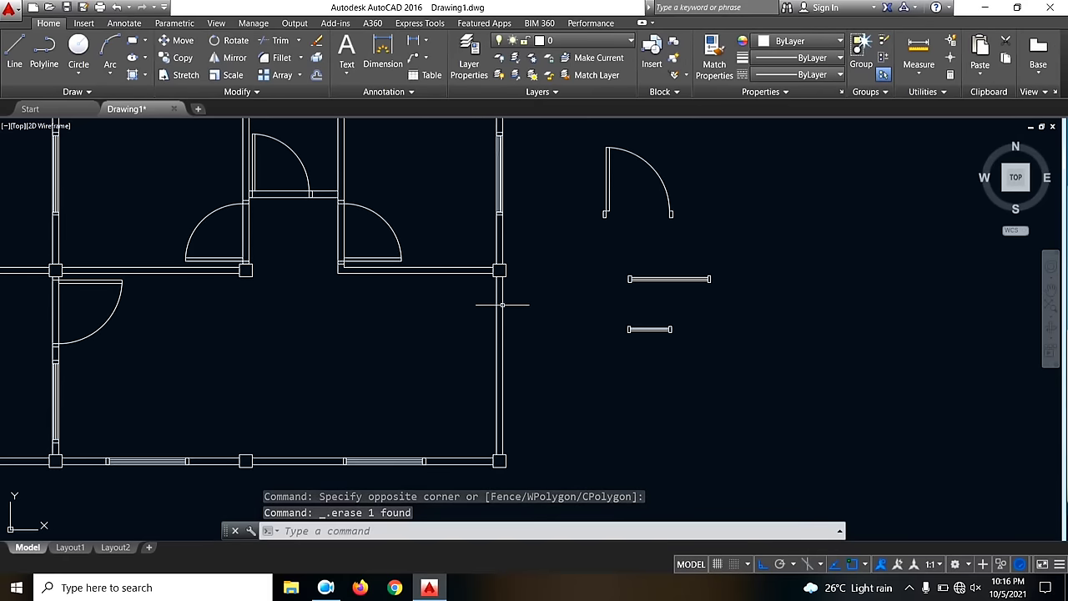
{"action": "scroll", "coordinate": [476, 305], "scroll_direction": "up", "scroll_amount": 6}
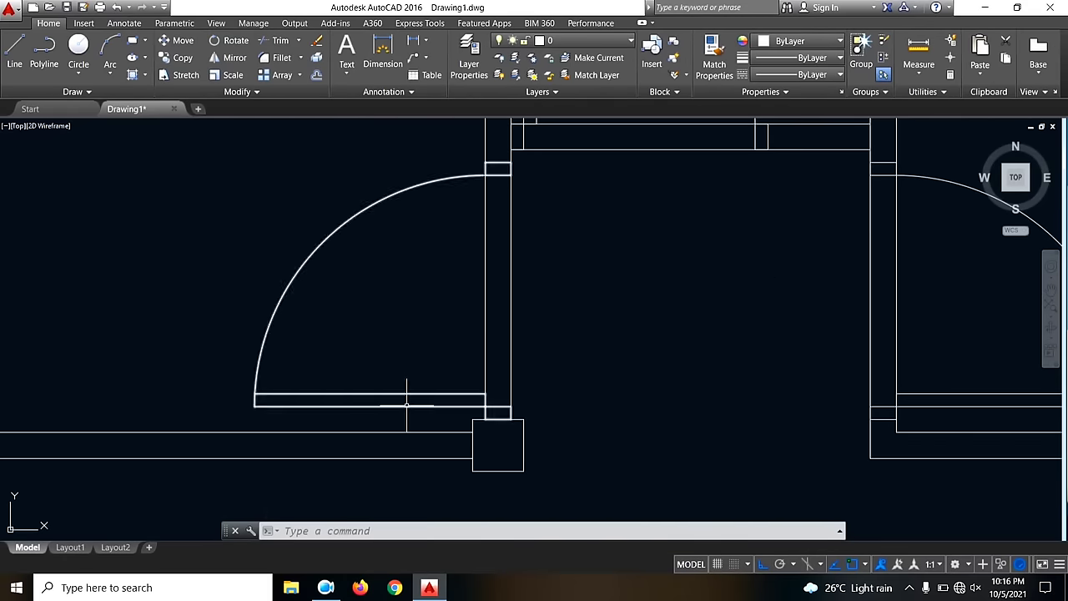
{"action": "scroll", "coordinate": [305, 217], "scroll_direction": "down", "scroll_amount": 6}
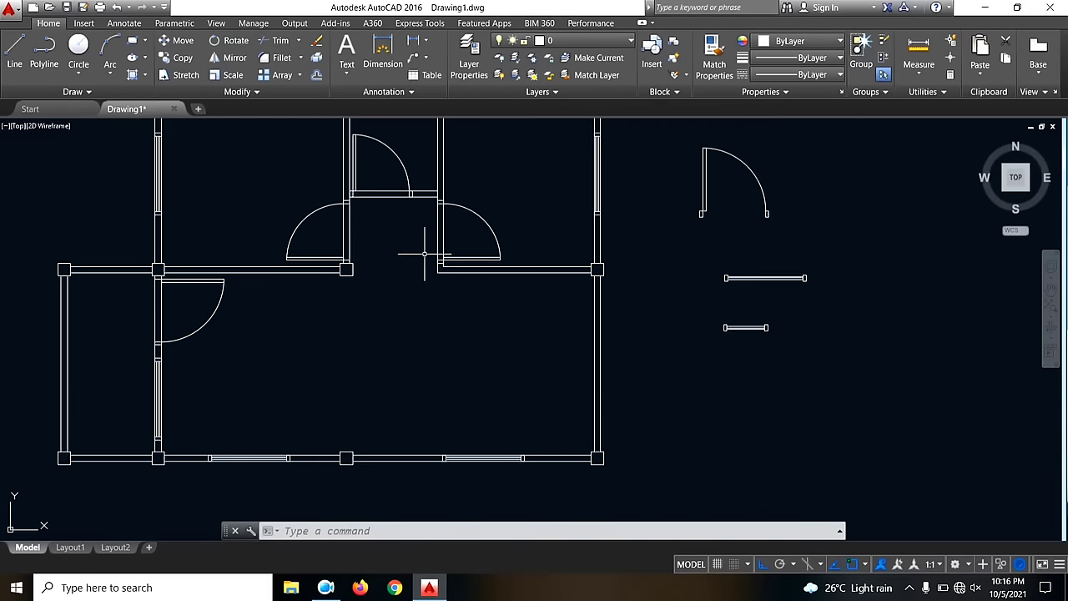
{"action": "middle_click_drag", "start_coordinate": [543, 398], "coordinate": [508, 377]}
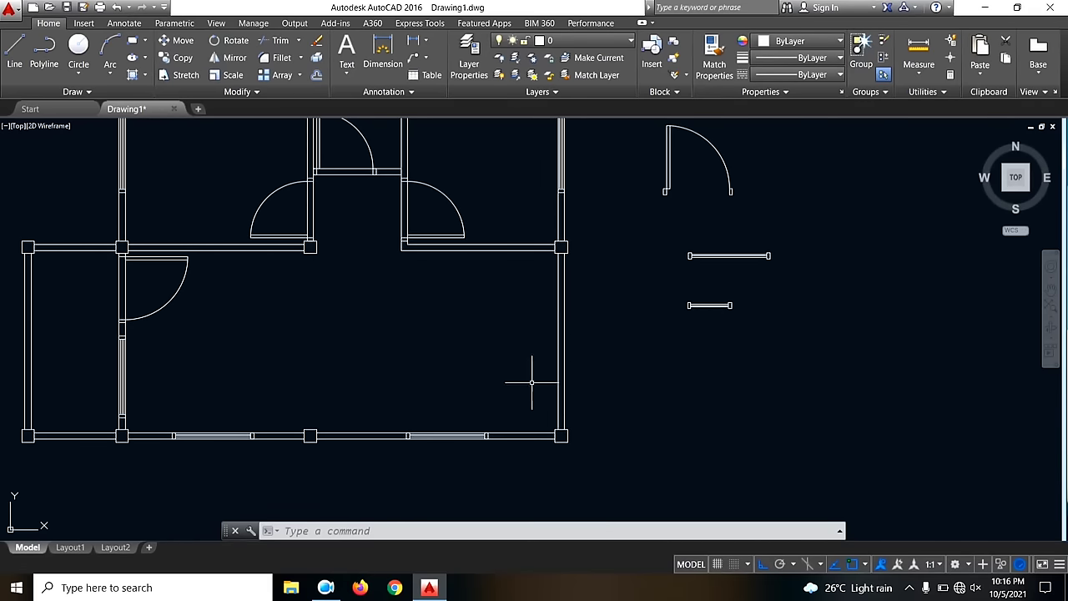
{"action": "middle_click_drag", "start_coordinate": [532, 383], "coordinate": [511, 373]}
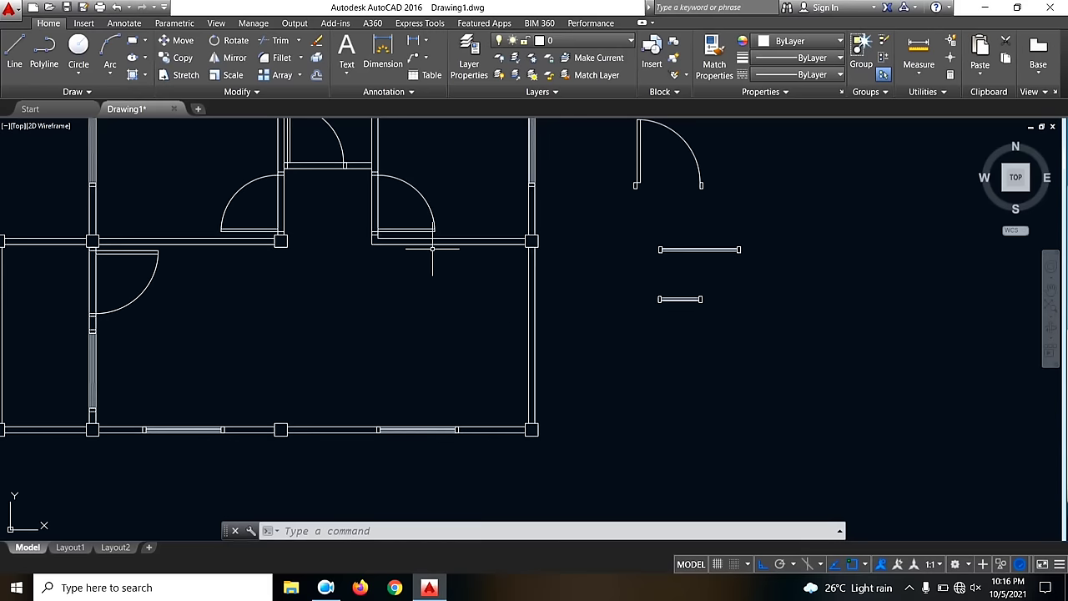
{"action": "scroll", "coordinate": [417, 276], "scroll_direction": "up", "scroll_amount": 3}
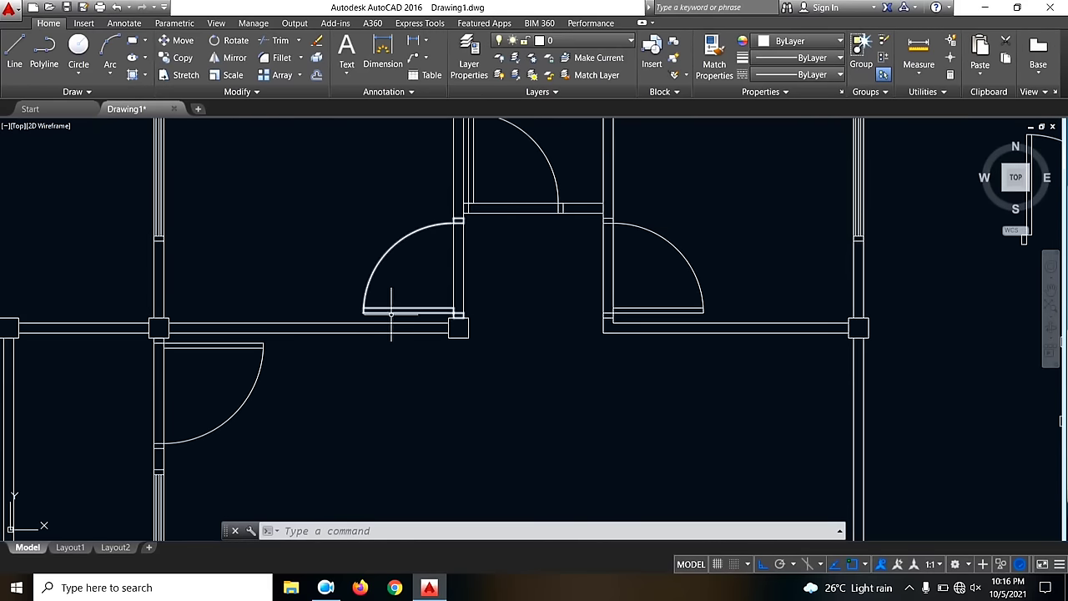
- Copy the left door of the pair to the right wall junction
{"action": "left_click", "coordinate": [464, 318]}
{"action": "left_click", "coordinate": [361, 217]}
{"action": "type", "text": "c"}
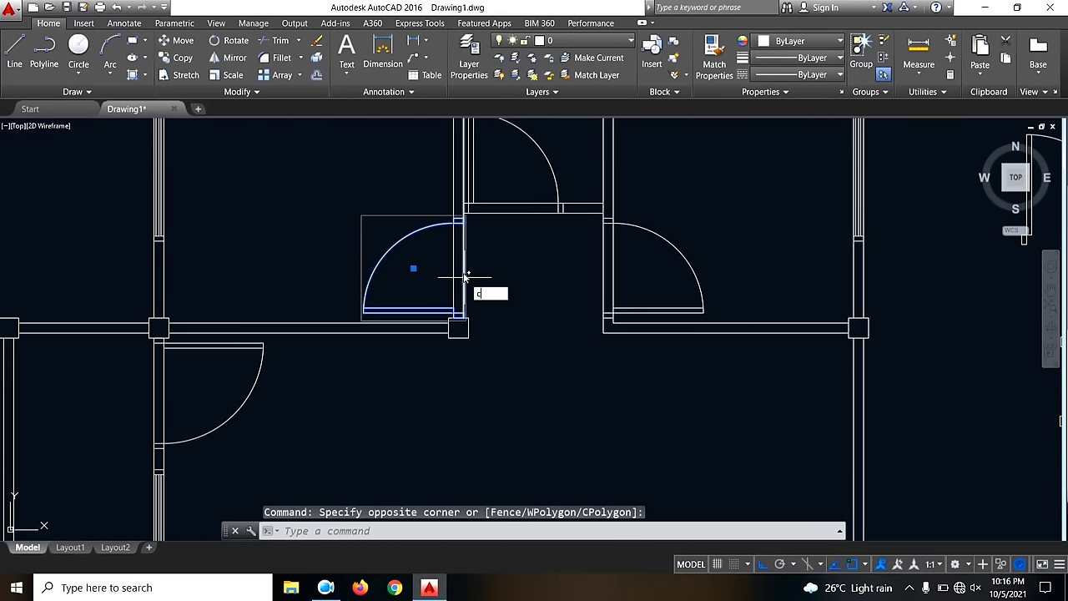
{"action": "type", "text": "o"}
{"action": "key", "text": "Return"}
{"action": "left_click", "coordinate": [458, 220]}
{"action": "scroll", "coordinate": [458, 220], "scroll_direction": "down", "scroll_amount": 3}
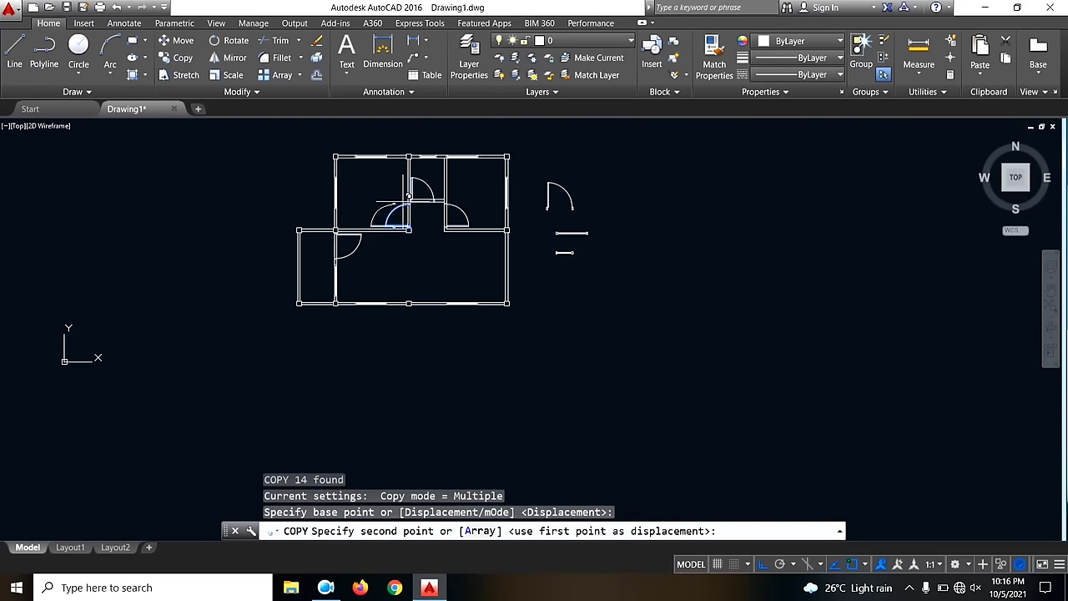
{"action": "scroll", "coordinate": [513, 251], "scroll_direction": "up", "scroll_amount": 5}
{"action": "left_click", "coordinate": [533, 266]}
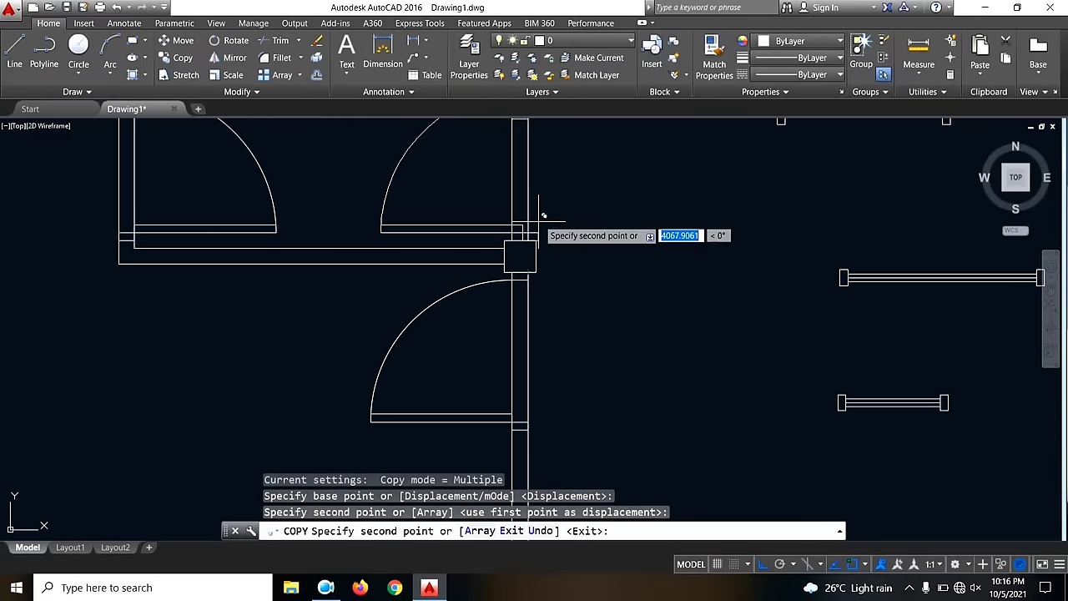
{"action": "scroll", "coordinate": [632, 272], "scroll_direction": "down", "scroll_amount": 5}
{"action": "key", "text": "Escape"}
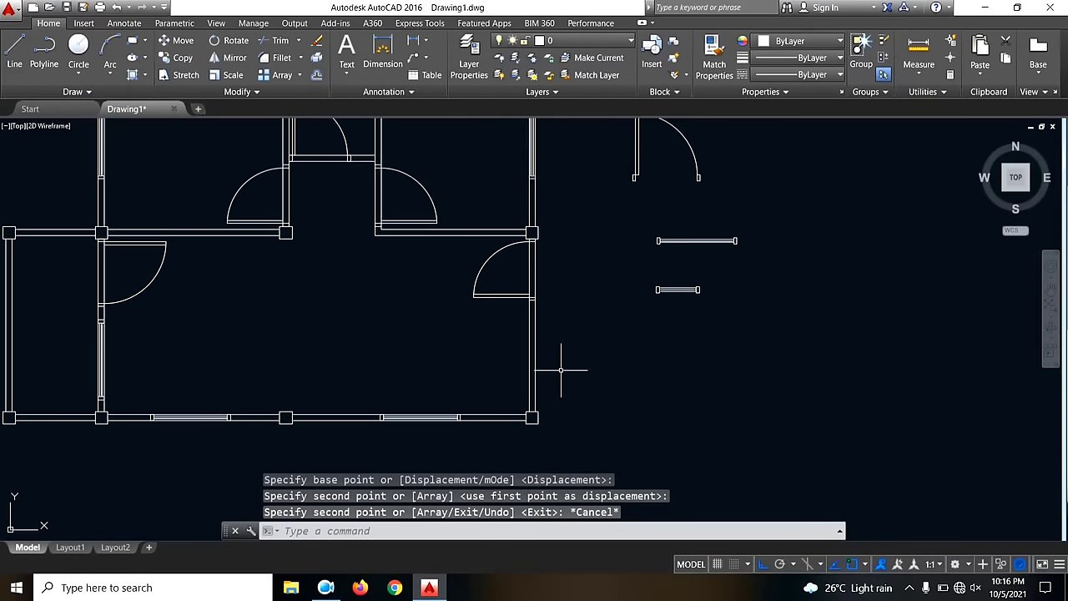
- Delete the spare door and window pieces lying beside the plan
{"action": "middle_click_drag", "start_coordinate": [561, 369], "coordinate": [614, 350]}
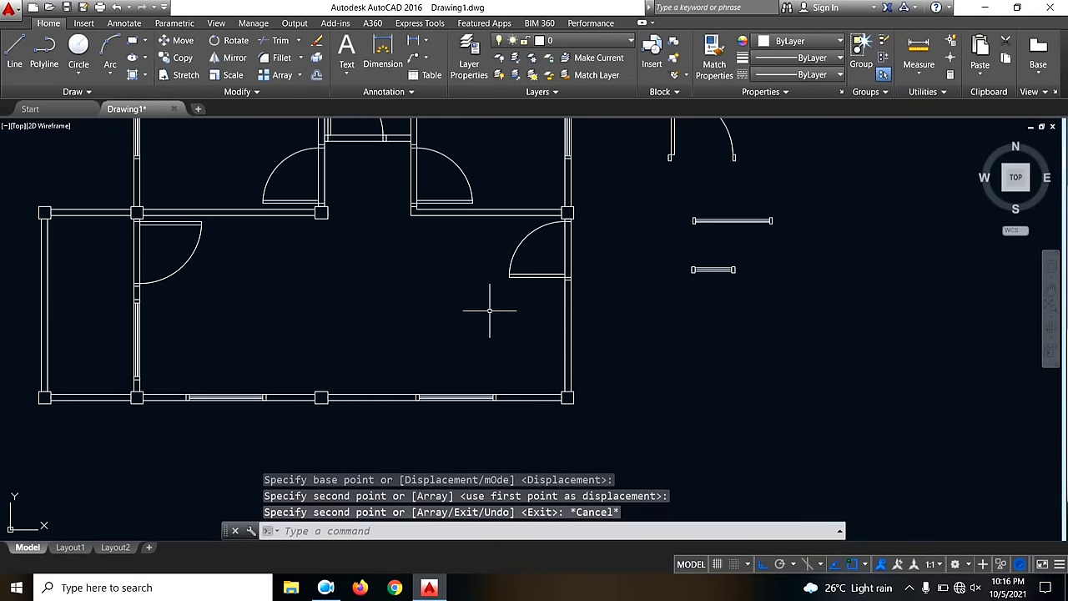
{"action": "scroll", "coordinate": [490, 311], "scroll_direction": "down", "scroll_amount": 5}
{"action": "scroll", "coordinate": [598, 261], "scroll_direction": "up", "scroll_amount": 5}
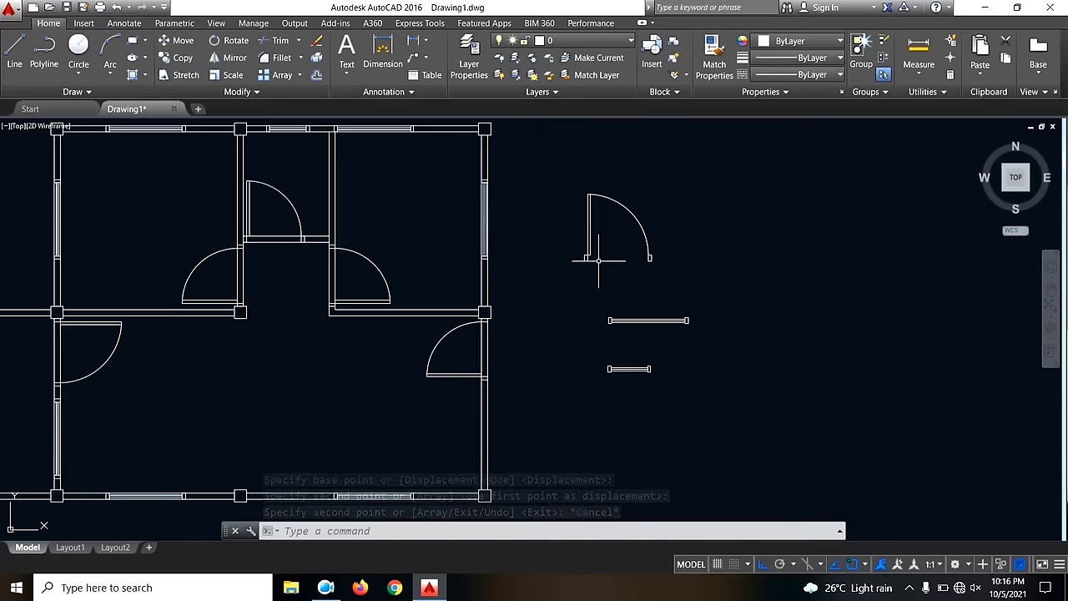
{"action": "scroll", "coordinate": [598, 261], "scroll_direction": "down", "scroll_amount": 4}
{"action": "left_click", "coordinate": [729, 373]}
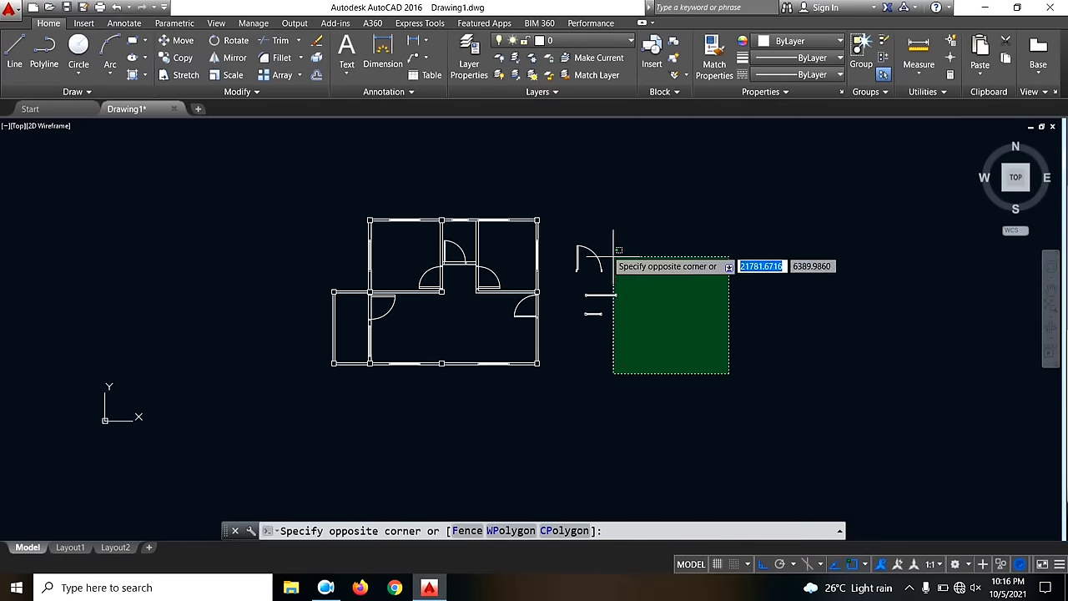
{"action": "left_click", "coordinate": [571, 208]}
{"action": "key", "text": "Delete"}
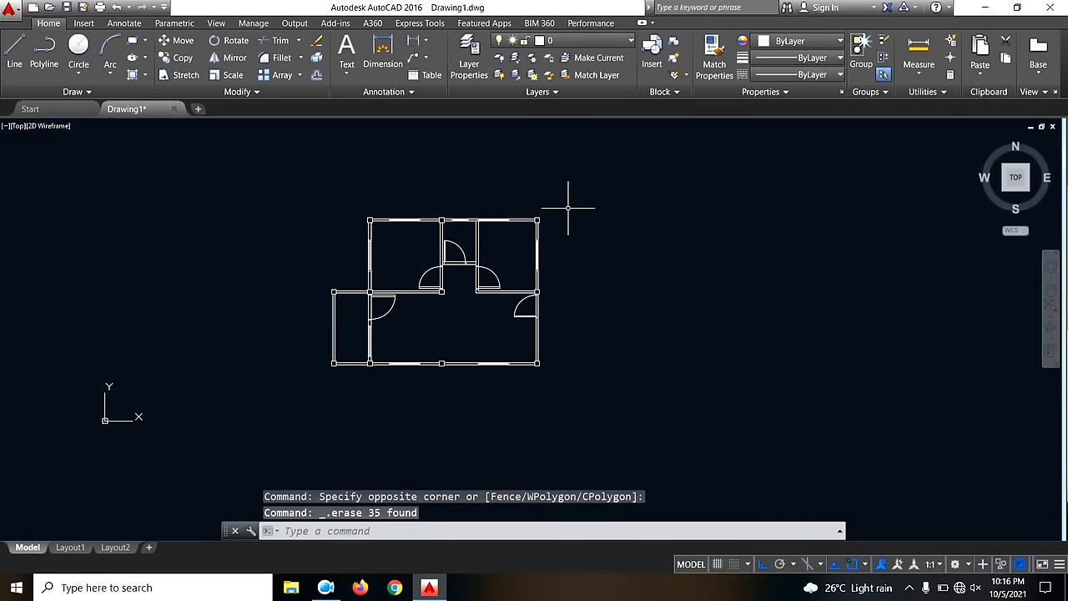
{"action": "scroll", "coordinate": [448, 283], "scroll_direction": "up", "scroll_amount": 2}
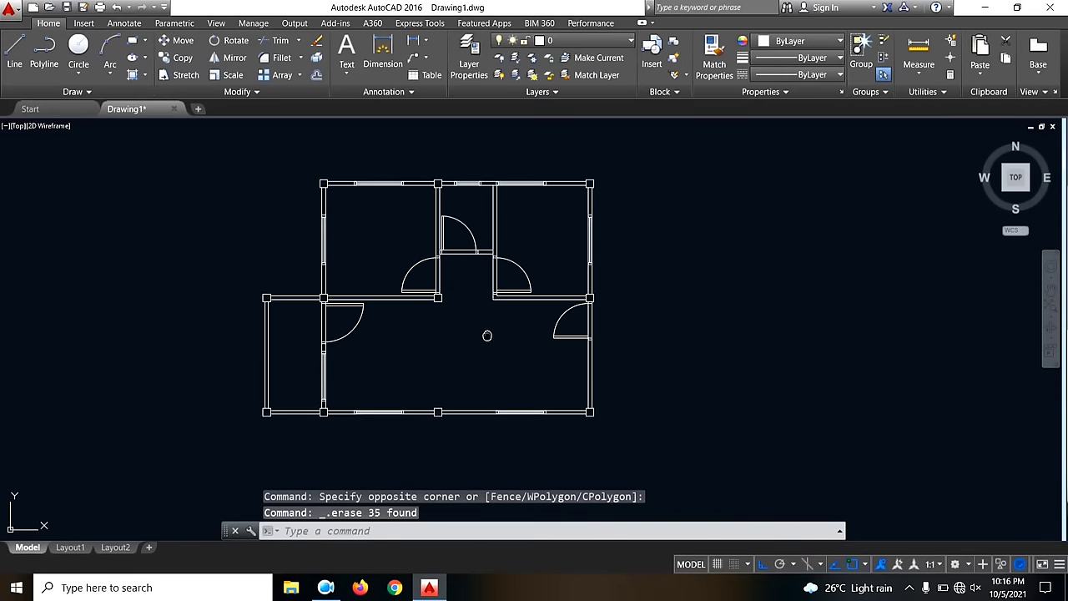
- Offset the right wall's inner line 600 into the lower room
{"action": "mouse_move", "coordinate": [487, 336]}
{"action": "middle_mouse_down"}
{"action": "mouse_move", "coordinate": [548, 325]}
{"action": "mouse_move", "coordinate": [484, 317]}
{"action": "middle_mouse_up"}
{"action": "scroll", "coordinate": [521, 393], "scroll_direction": "up", "scroll_amount": 4}
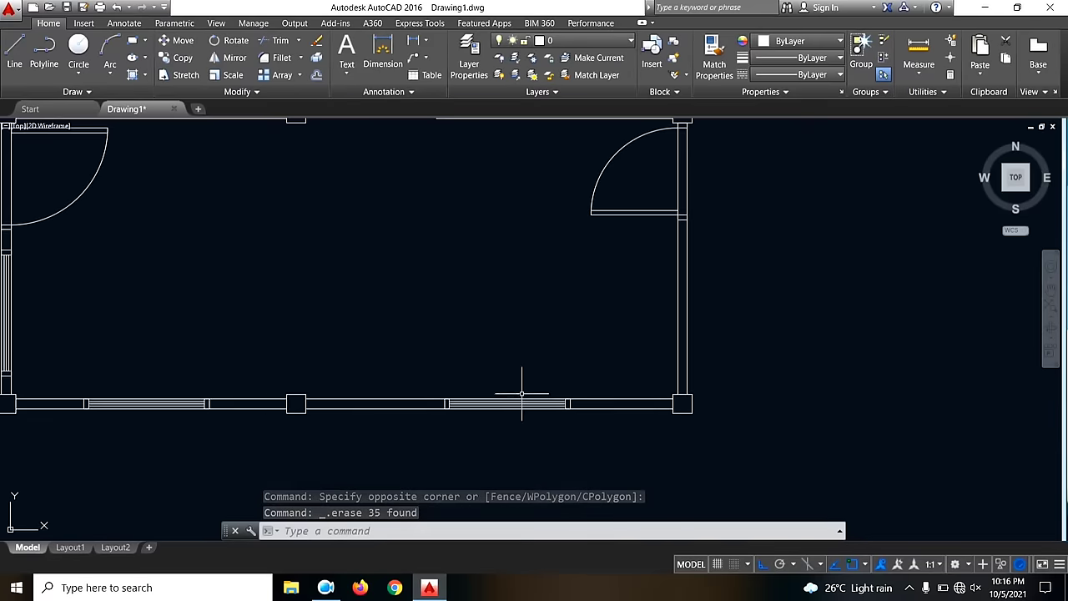
{"action": "middle_click_drag", "start_coordinate": [609, 430], "coordinate": [525, 439]}
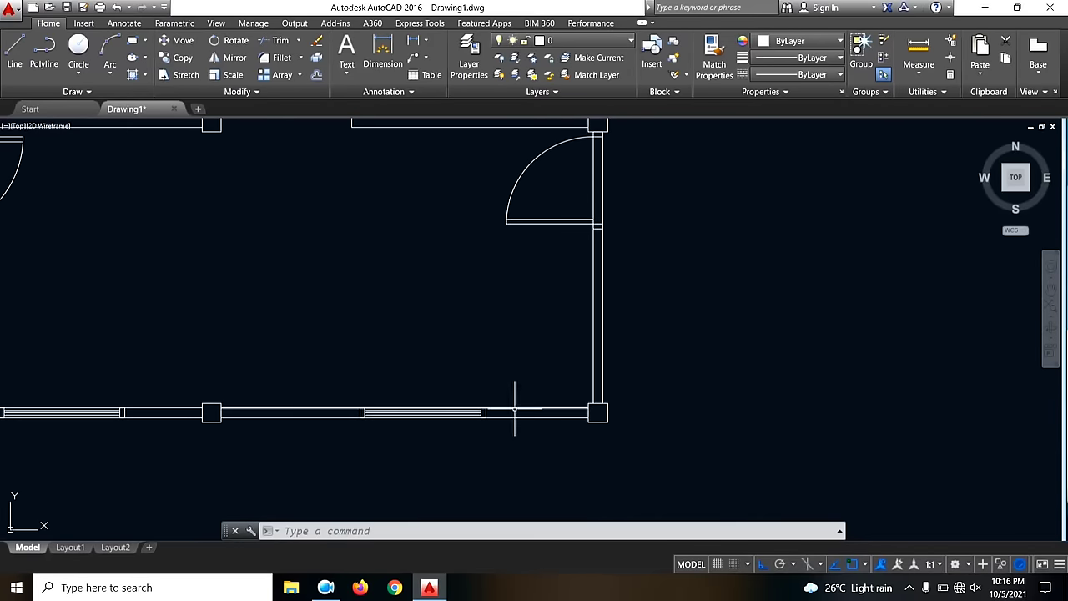
{"action": "middle_click_drag", "start_coordinate": [584, 358], "coordinate": [524, 364]}
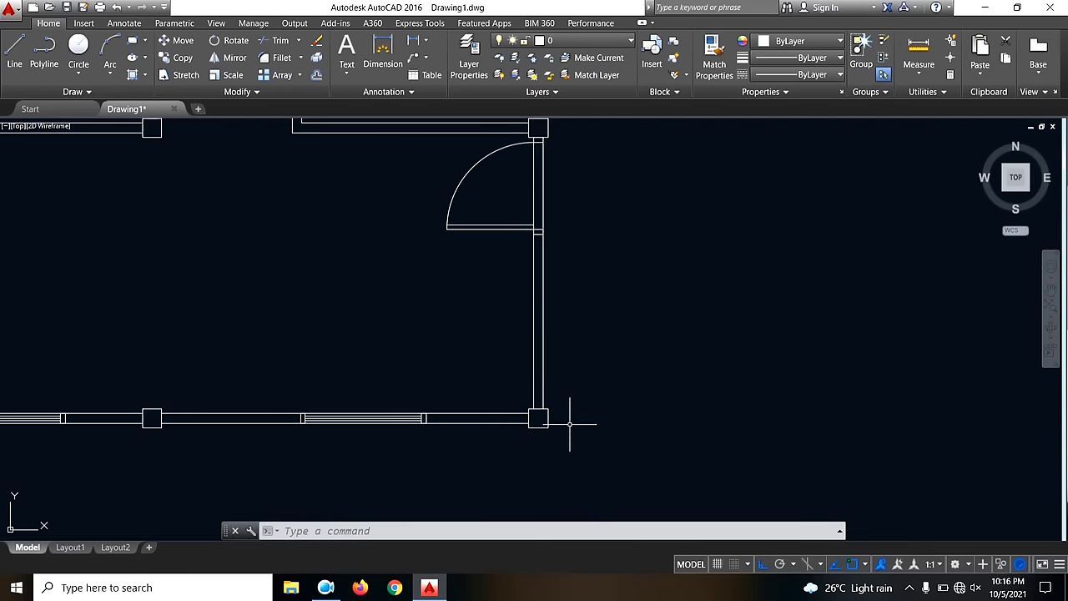
{"action": "key", "text": "Return"}
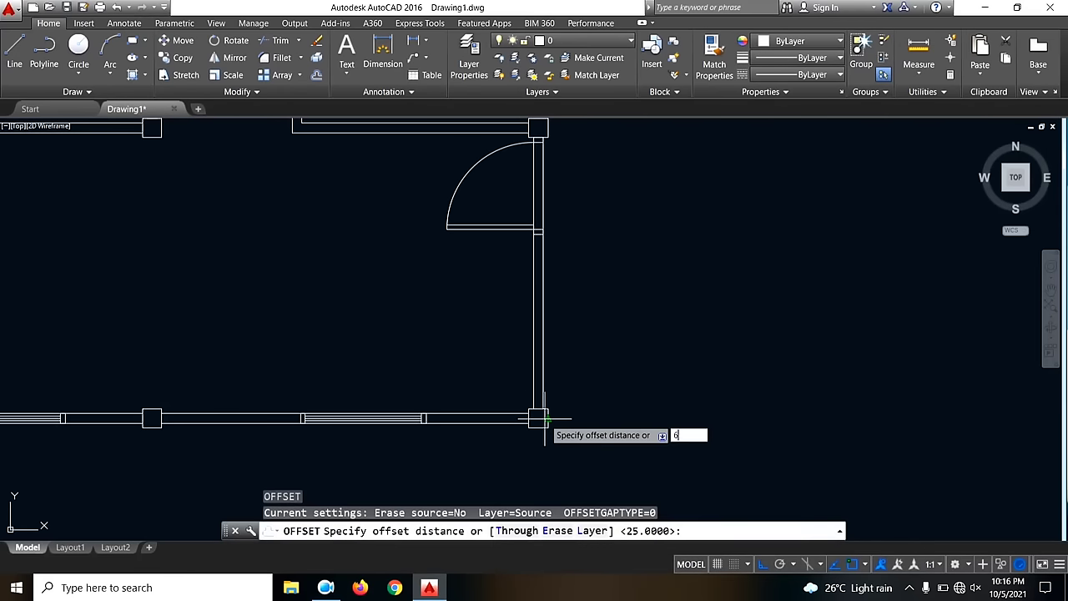
{"action": "key", "text": "Return"}
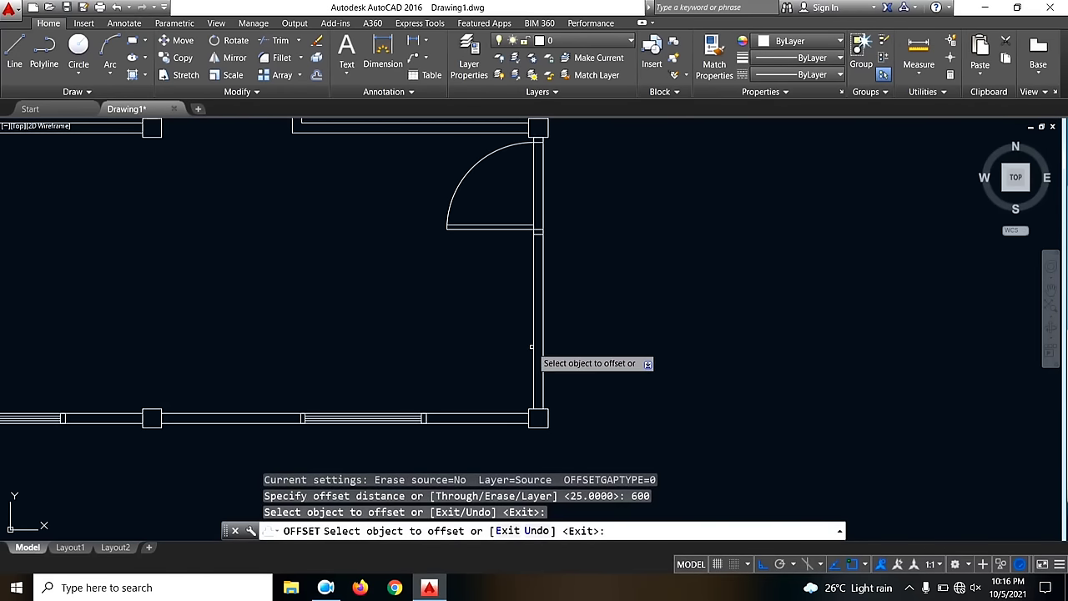
{"action": "left_click", "coordinate": [534, 347]}
{"action": "left_click", "coordinate": [472, 343]}
{"action": "key", "text": "Escape"}
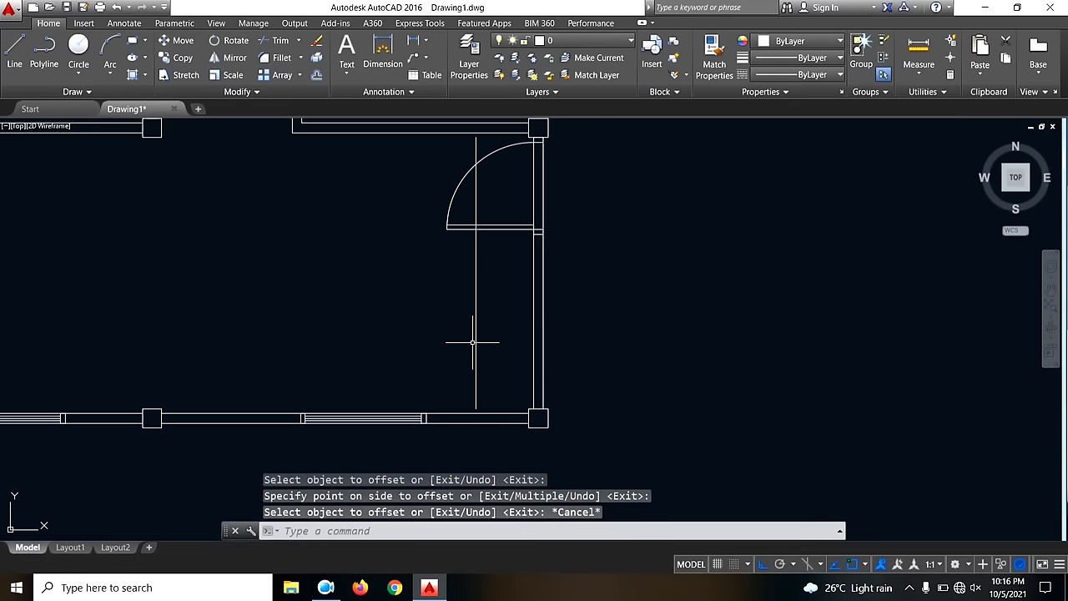
- Draw a horizontal counter line across the room from the right wall
{"action": "left_click", "coordinate": [28, 66]}
{"action": "scroll", "coordinate": [551, 242], "scroll_direction": "up", "scroll_amount": 4}
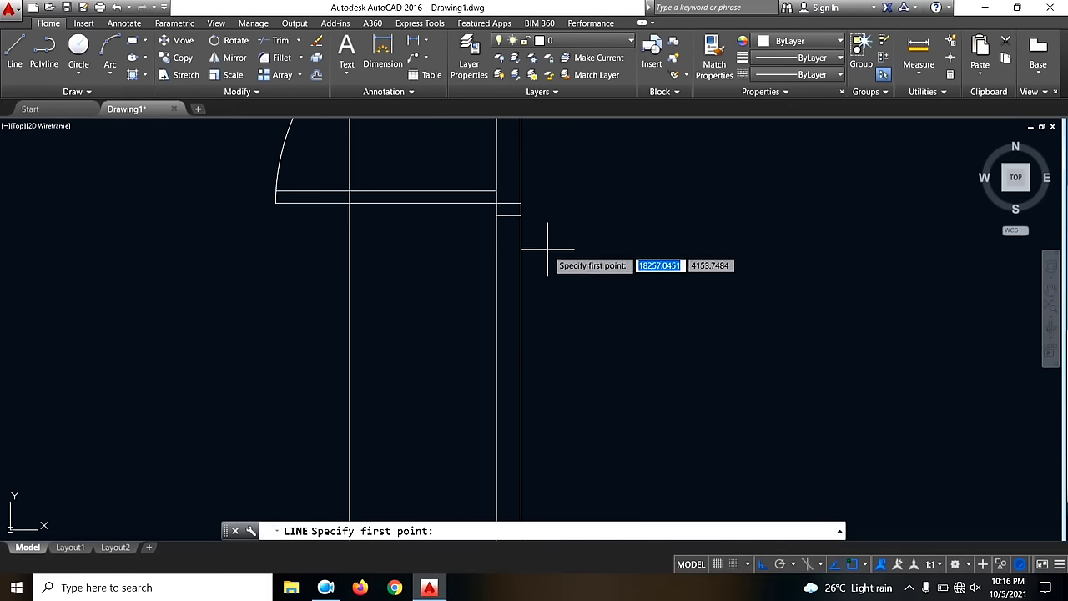
{"action": "left_click", "coordinate": [548, 249]}
{"action": "left_click", "coordinate": [256, 249]}
{"action": "key", "text": "Escape"}
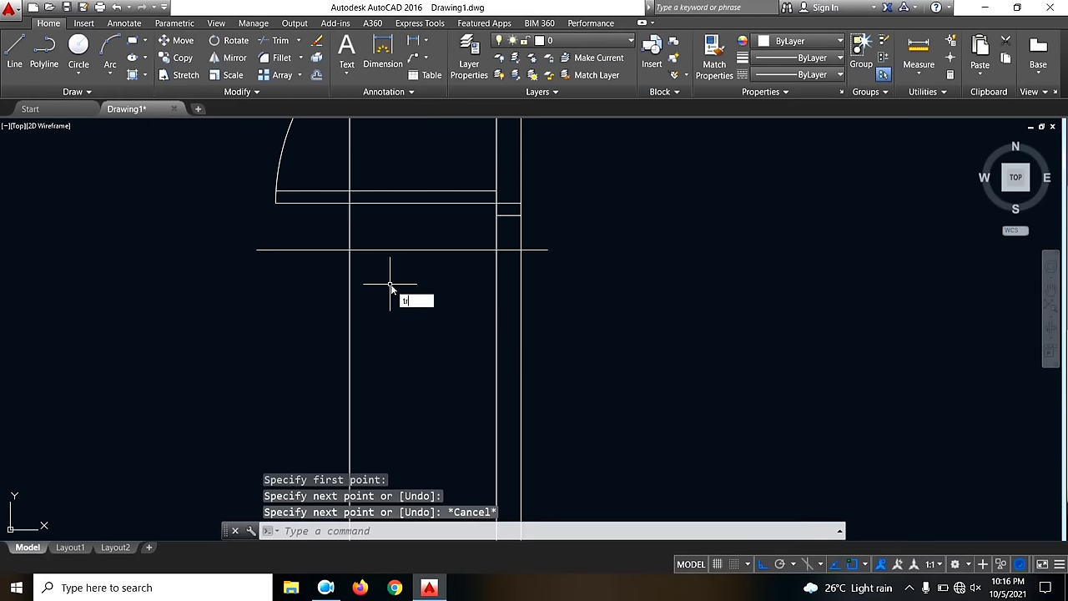
- Trim the excess counter line ends and erase the leftover vertical line above the counter
{"action": "type", "text": "tr"}
{"action": "key", "text": "Return"}
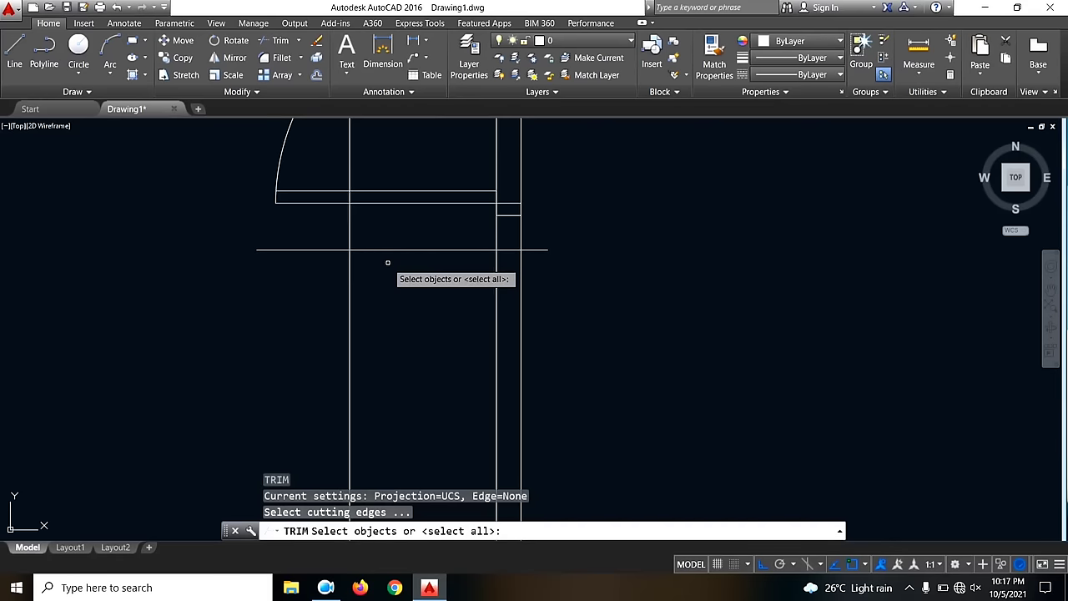
{"action": "key", "text": "Return"}
{"action": "left_click", "coordinate": [339, 249]}
{"action": "left_click", "coordinate": [349, 238]}
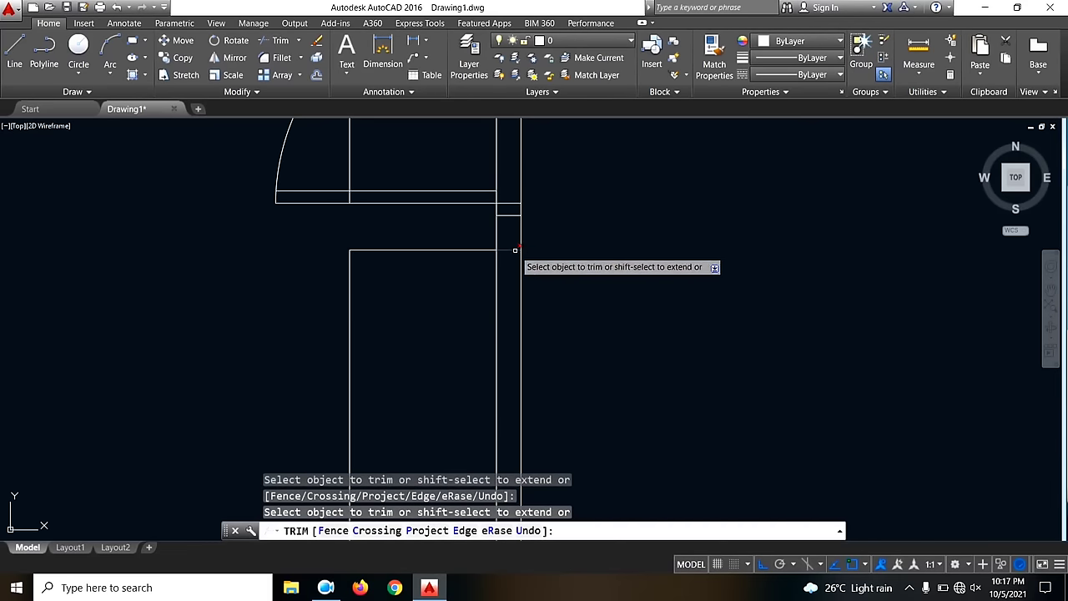
{"action": "left_click", "coordinate": [510, 250]}
{"action": "key", "text": "Escape"}
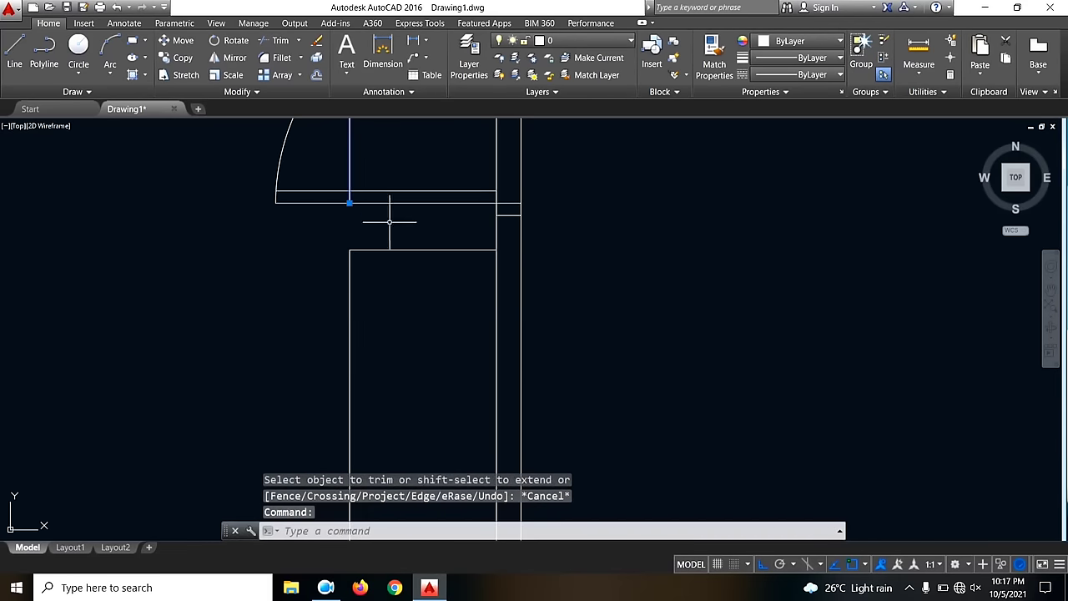
{"action": "key", "text": "Delete"}
{"action": "scroll", "coordinate": [678, 250], "scroll_direction": "down", "scroll_amount": 4}
{"action": "scroll", "coordinate": [634, 276], "scroll_direction": "up", "scroll_amount": 5}
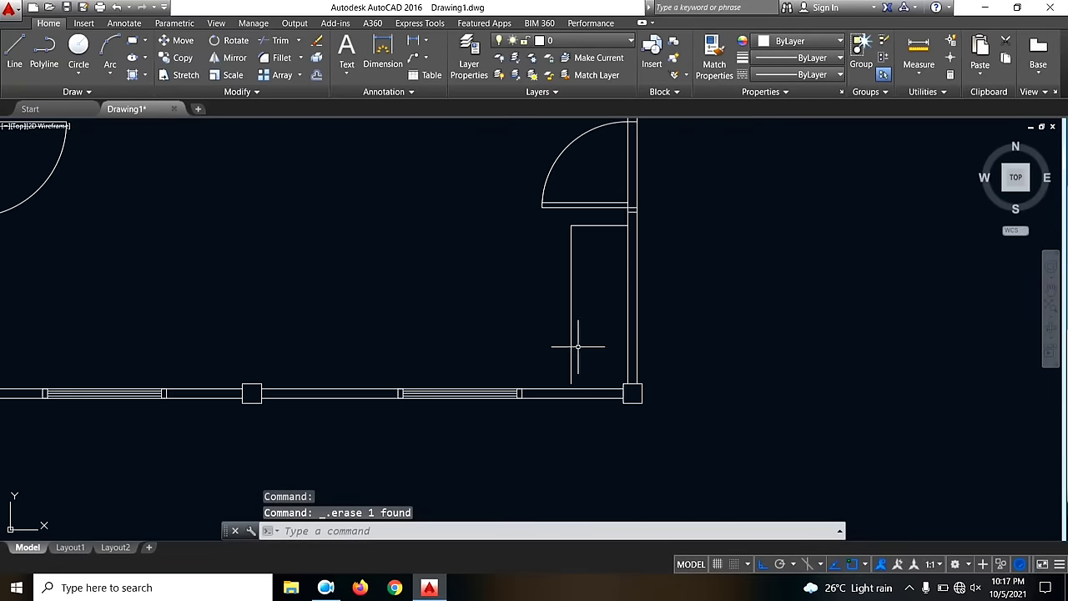
- Offset the bottom wall's inner line 600 upward with OFFSET
{"action": "middle_click_drag", "start_coordinate": [575, 362], "coordinate": [541, 355]}
{"action": "type", "text": "o"}
{"action": "key", "text": "Return"}
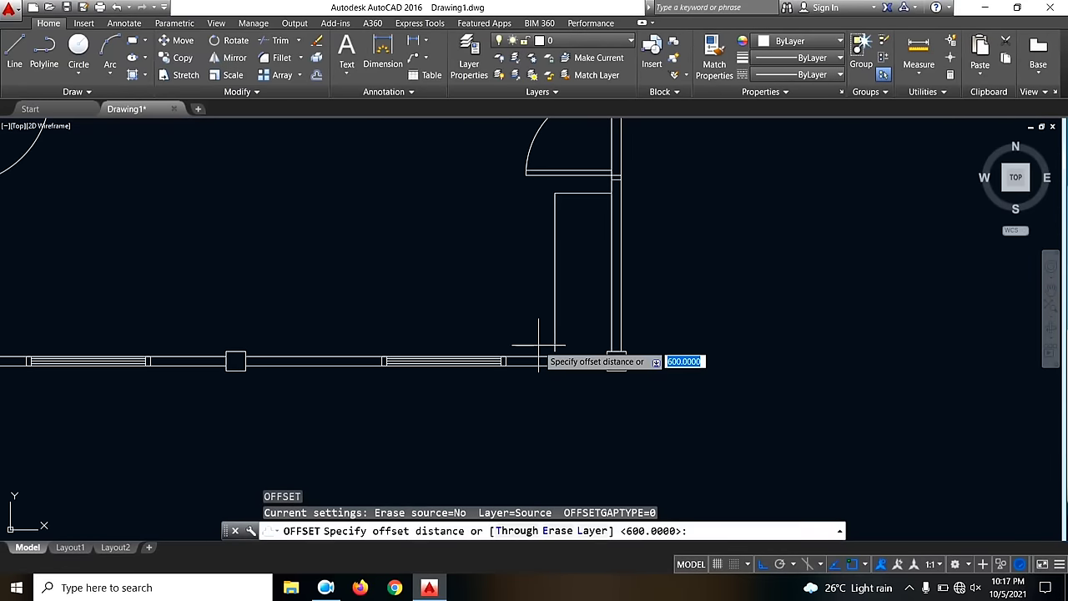
{"action": "key", "text": "Return"}
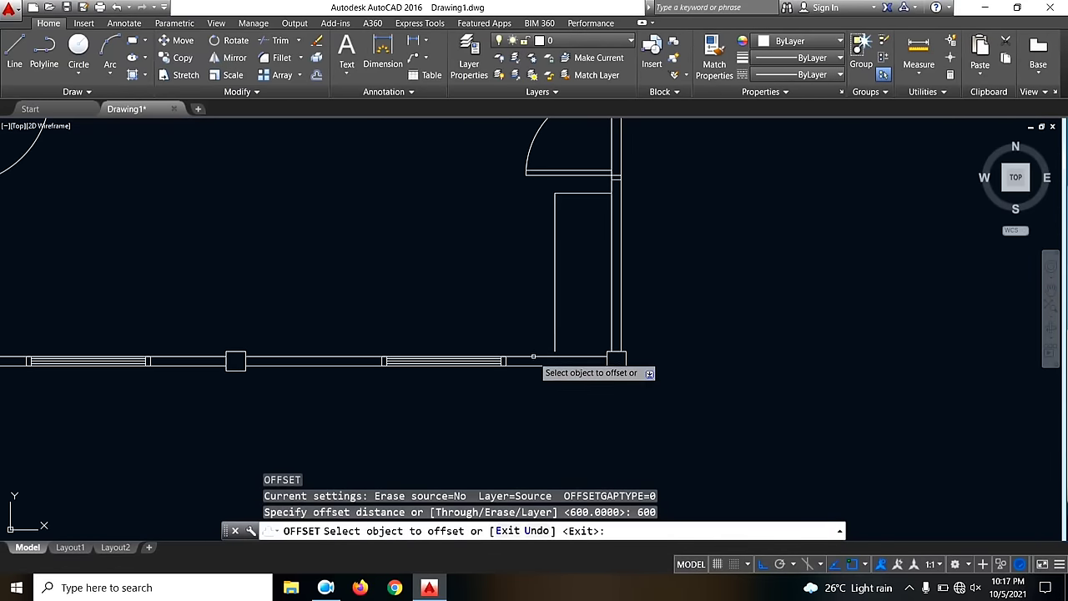
{"action": "left_click", "coordinate": [538, 358]}
{"action": "left_click", "coordinate": [534, 327]}
{"action": "key", "text": "Escape"}
- Draw a vertical counter end line from the bottom wall to the counter's top edge
{"action": "left_click", "coordinate": [14, 54]}
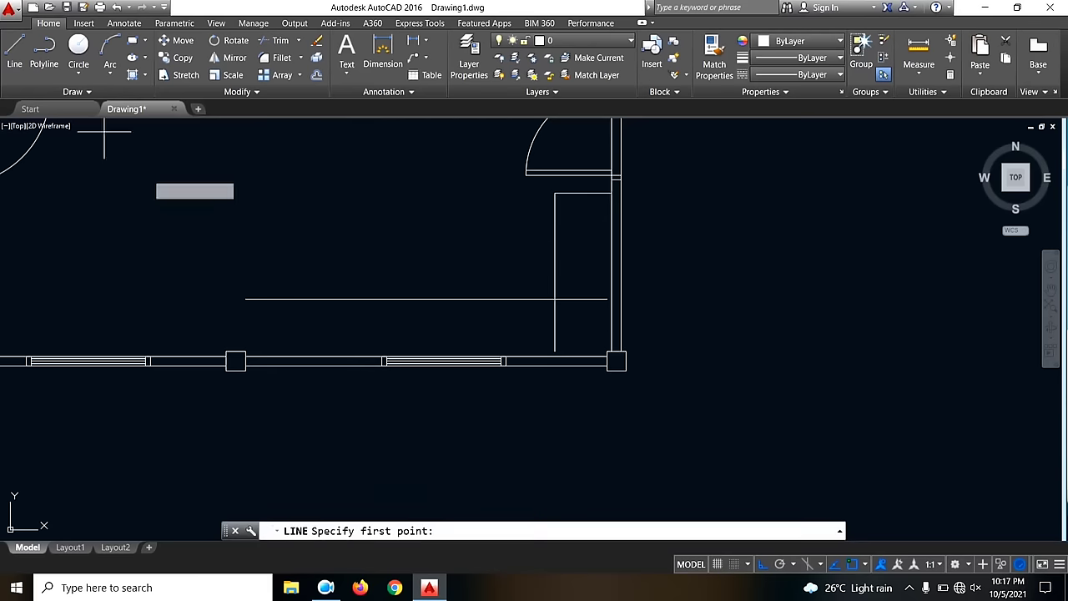
{"action": "left_click", "coordinate": [245, 352]}
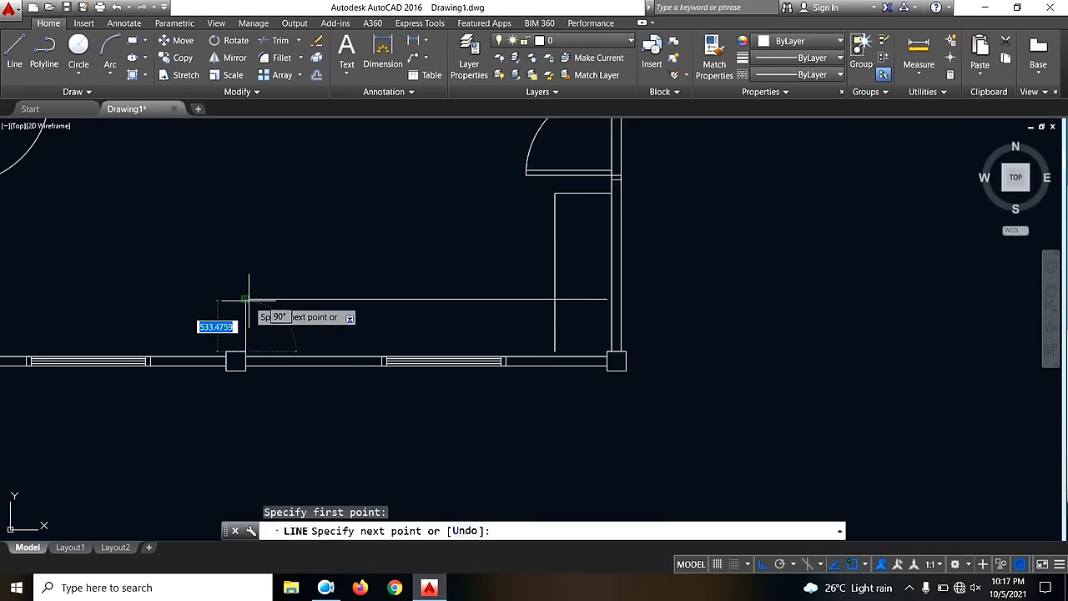
{"action": "left_click", "coordinate": [245, 299]}
{"action": "key", "text": "Escape"}
- Fillet the horizontal and vertical counter lines into a clean corner
{"action": "type", "text": "f"}
{"action": "key", "text": "Return"}
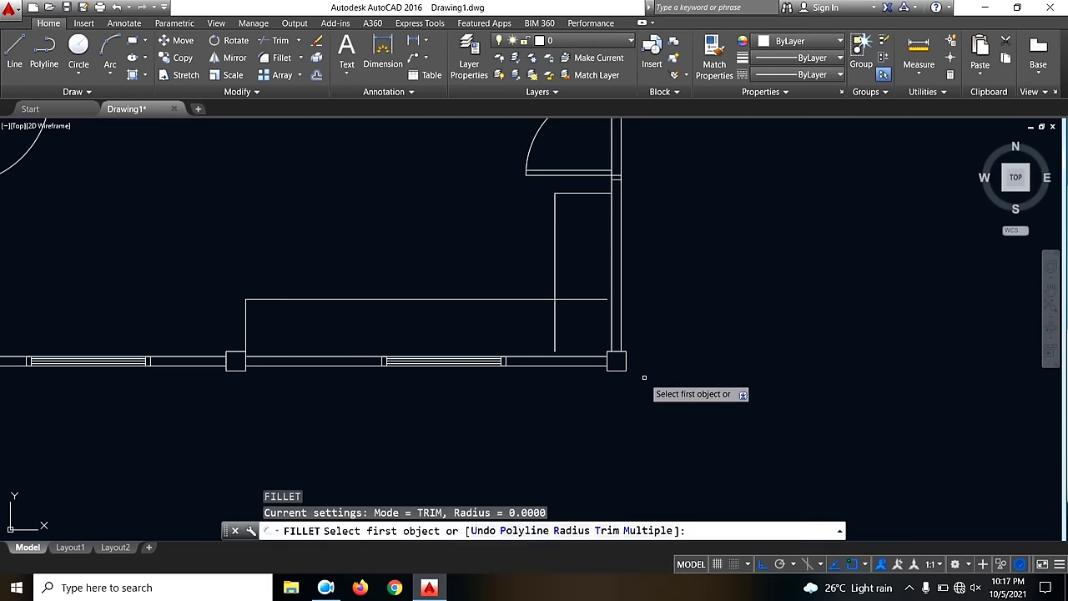
{"action": "left_click", "coordinate": [551, 299]}
{"action": "left_click", "coordinate": [555, 284]}
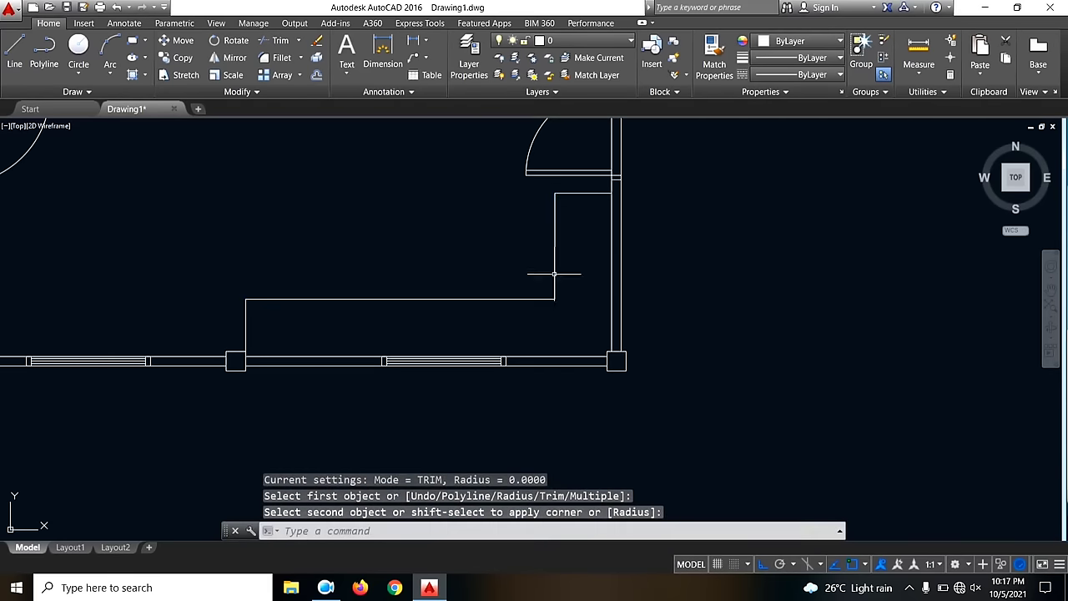
{"action": "scroll", "coordinate": [707, 279], "scroll_direction": "down", "scroll_amount": 3}
{"action": "middle_click_drag", "start_coordinate": [706, 353], "coordinate": [596, 362]}
{"action": "scroll", "coordinate": [514, 357], "scroll_direction": "up", "scroll_amount": 5}
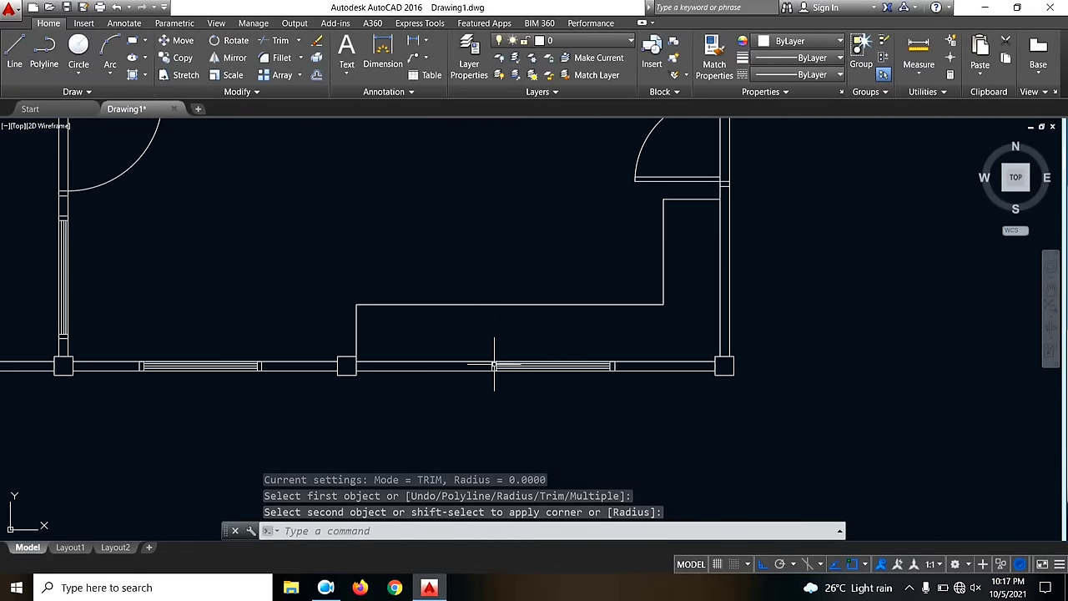
- Draw a new vertical counter end line at the window edge
{"action": "type", "text": "l"}
{"action": "key", "text": "Return"}
{"action": "scroll", "coordinate": [499, 346], "scroll_direction": "up", "scroll_amount": 4}
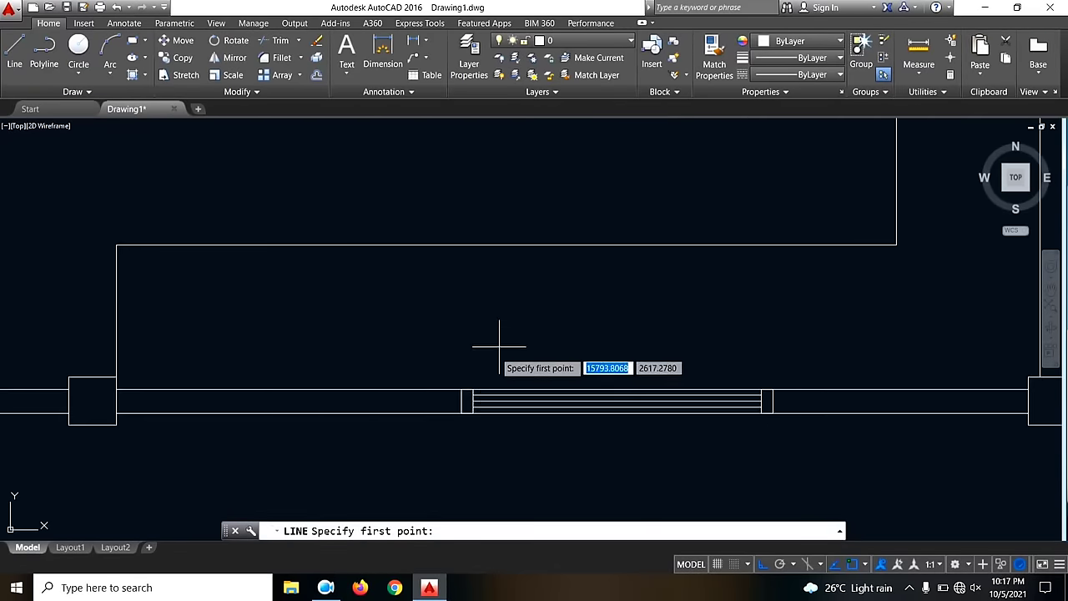
{"action": "left_click", "coordinate": [462, 391]}
{"action": "left_click", "coordinate": [462, 225]}
{"action": "key", "text": "Escape"}
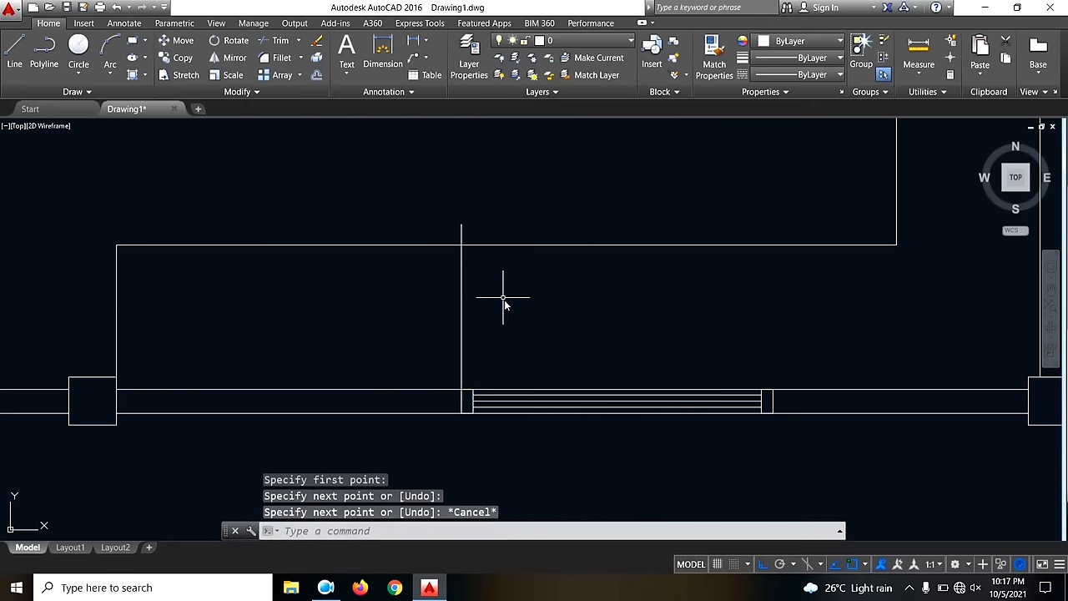
- Fillet the new end line to the counter's top line and erase the old end line
{"action": "type", "text": "f"}
{"action": "key", "text": "Return"}
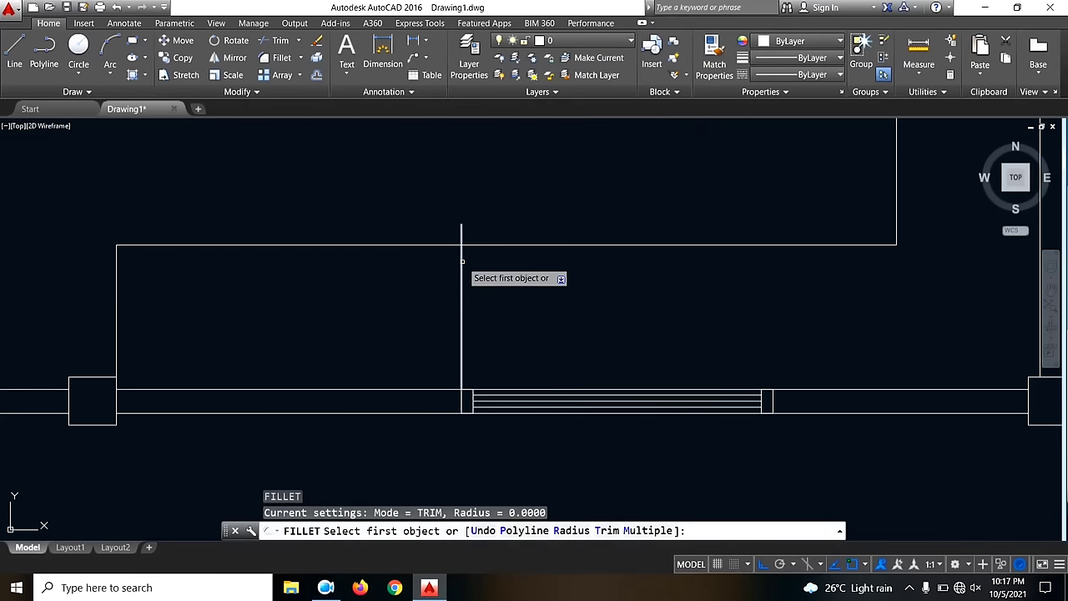
{"action": "left_click", "coordinate": [462, 261]}
{"action": "left_click", "coordinate": [481, 244]}
{"action": "left_click", "coordinate": [74, 231]}
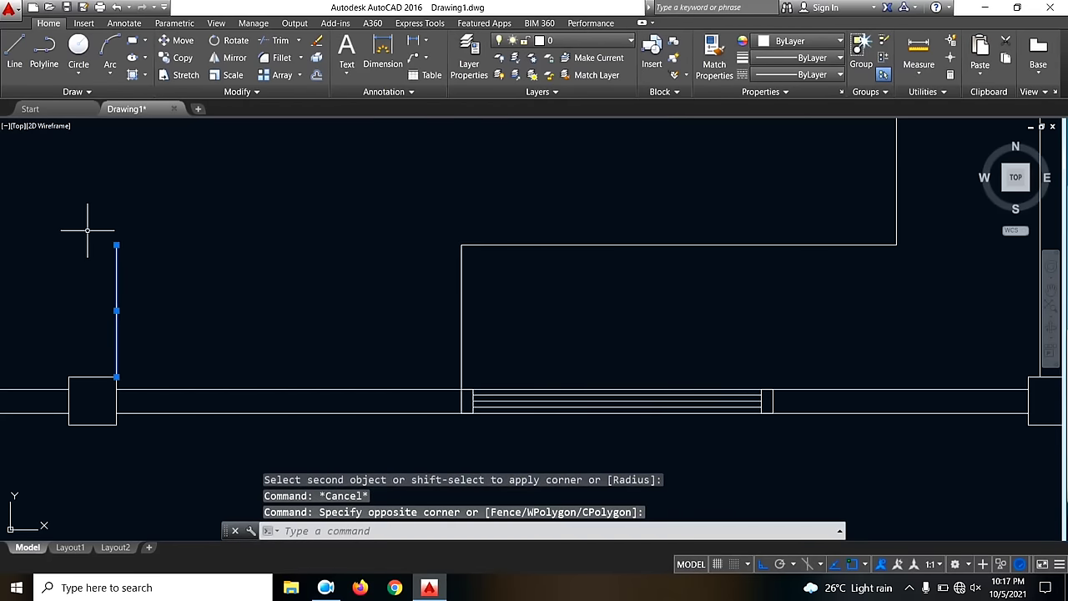
{"action": "key", "text": "Delete"}
{"action": "scroll", "coordinate": [655, 336], "scroll_direction": "down", "scroll_amount": 5}
{"action": "middle_click_drag", "start_coordinate": [655, 336], "coordinate": [722, 284]}
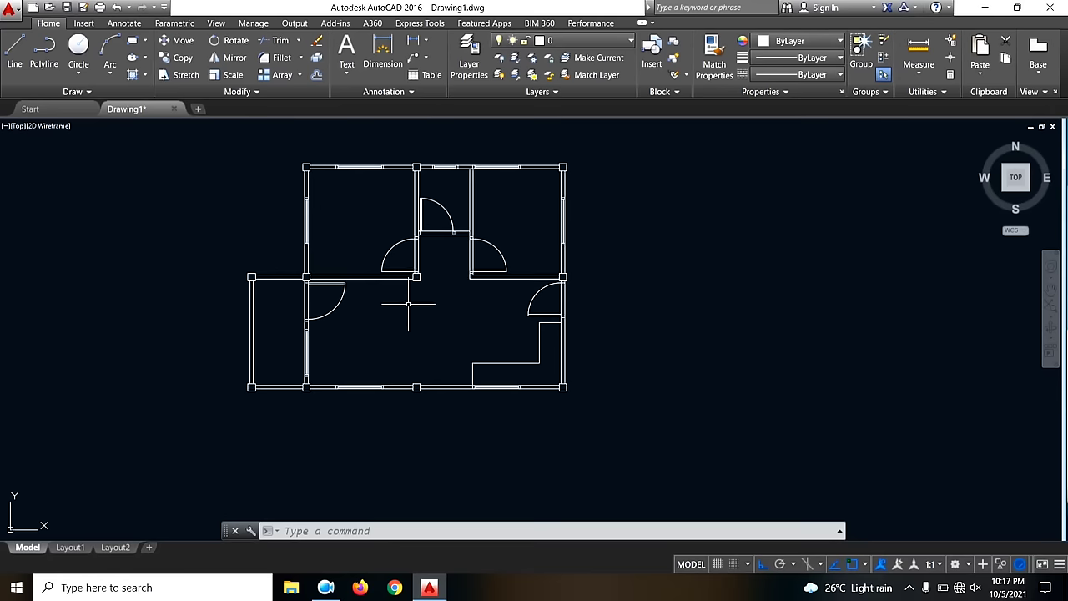
- Try picking wall lines at the door opening as cutting edges, then cancel the trim
{"action": "key", "text": "Return"}
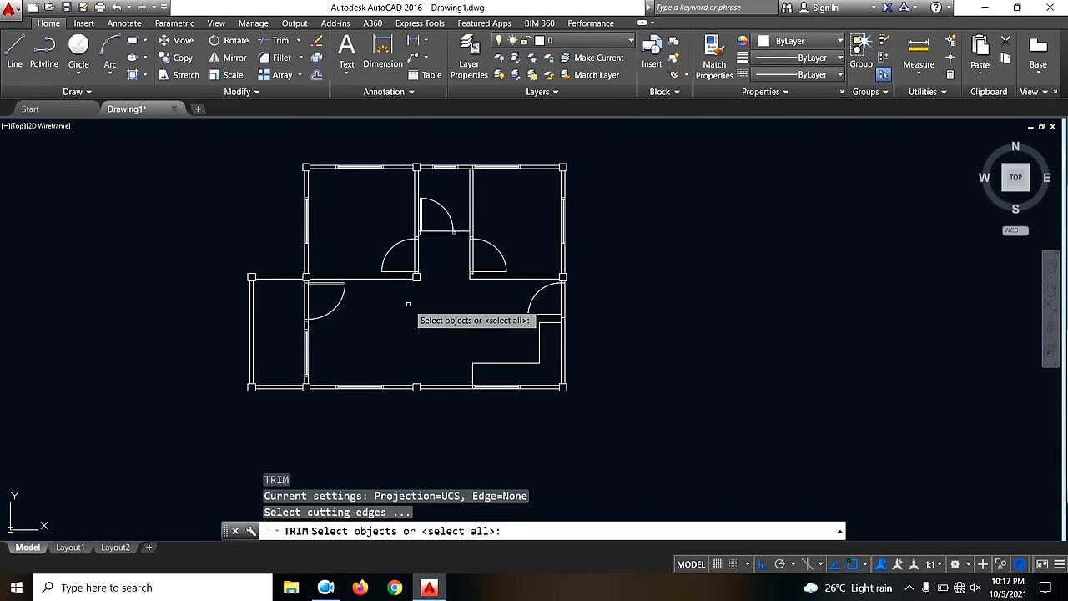
{"action": "scroll", "coordinate": [311, 308], "scroll_direction": "up", "scroll_amount": 2}
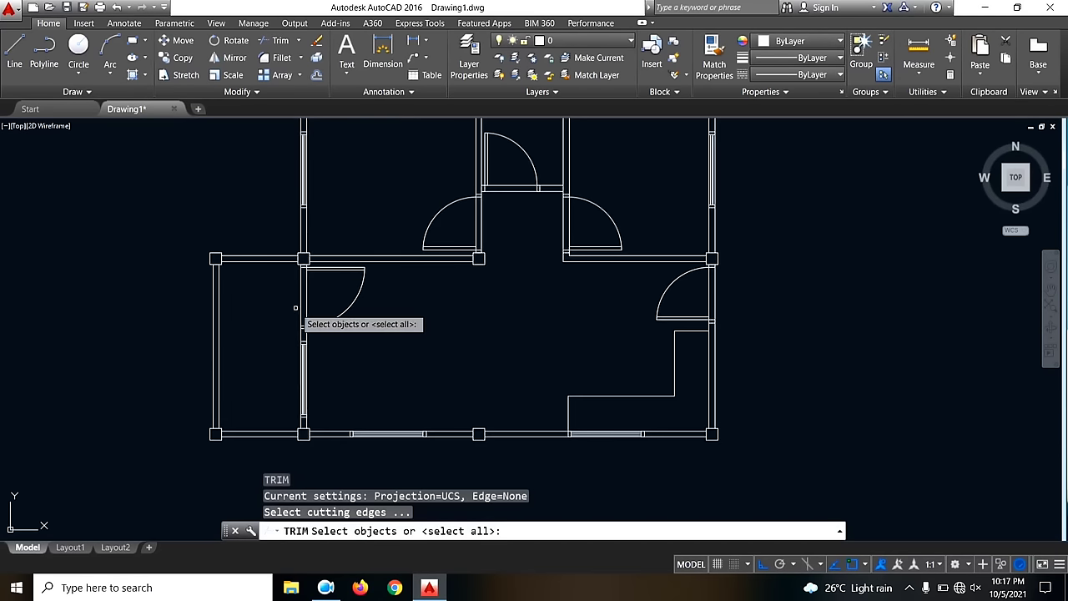
{"action": "scroll", "coordinate": [296, 308], "scroll_direction": "up", "scroll_amount": 2}
{"action": "left_click", "coordinate": [368, 288]}
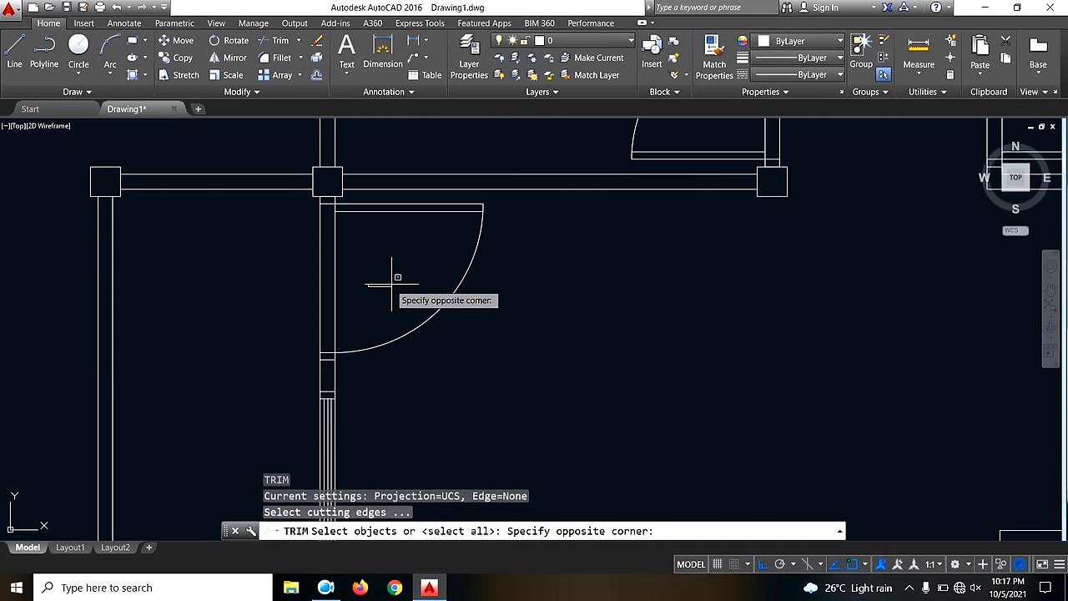
{"action": "left_click", "coordinate": [367, 286]}
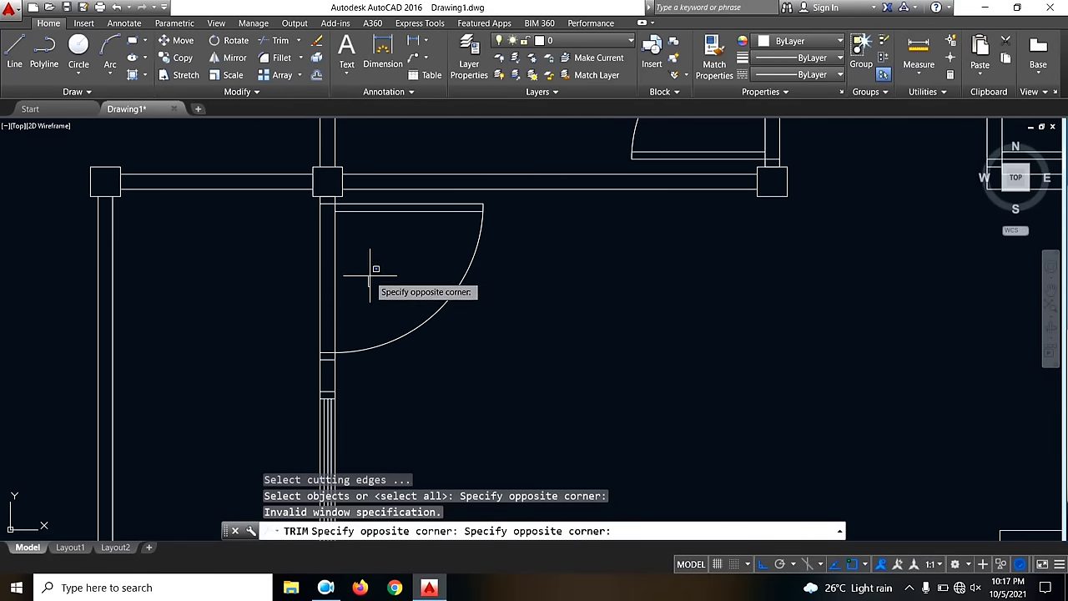
{"action": "key", "text": "Escape"}
{"action": "key", "text": "Return"}
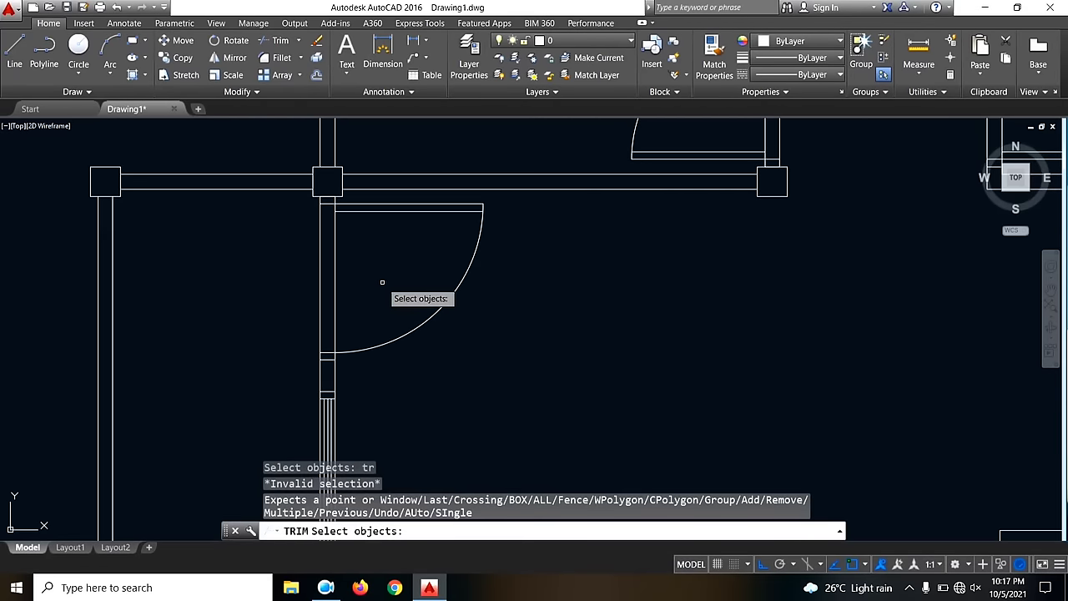
{"action": "left_click", "coordinate": [382, 283]}
{"action": "left_click", "coordinate": [333, 270]}
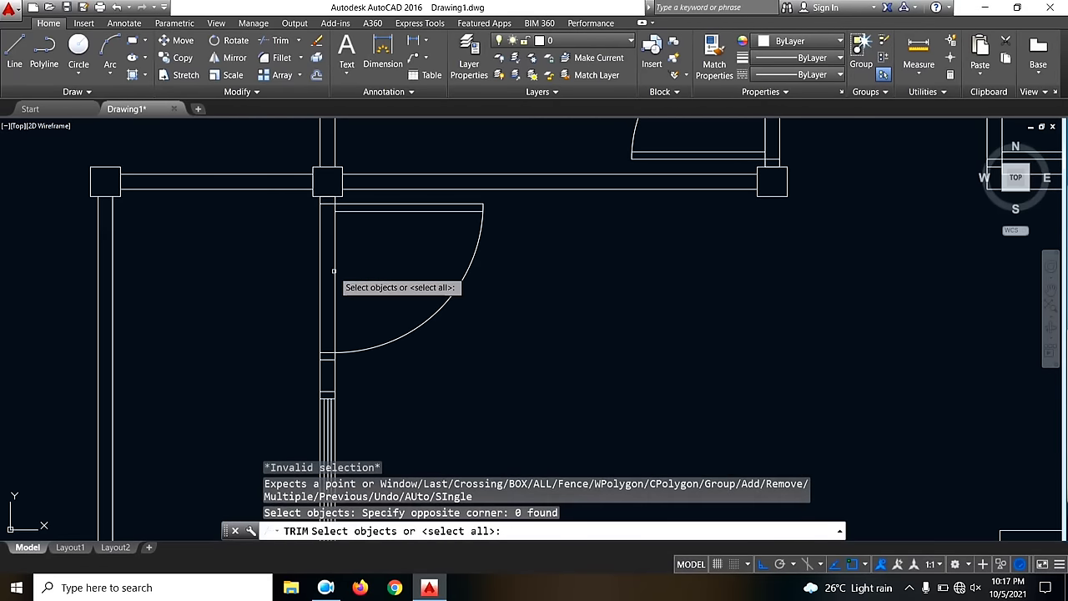
{"action": "left_click", "coordinate": [334, 271]}
{"action": "key", "text": "Escape"}
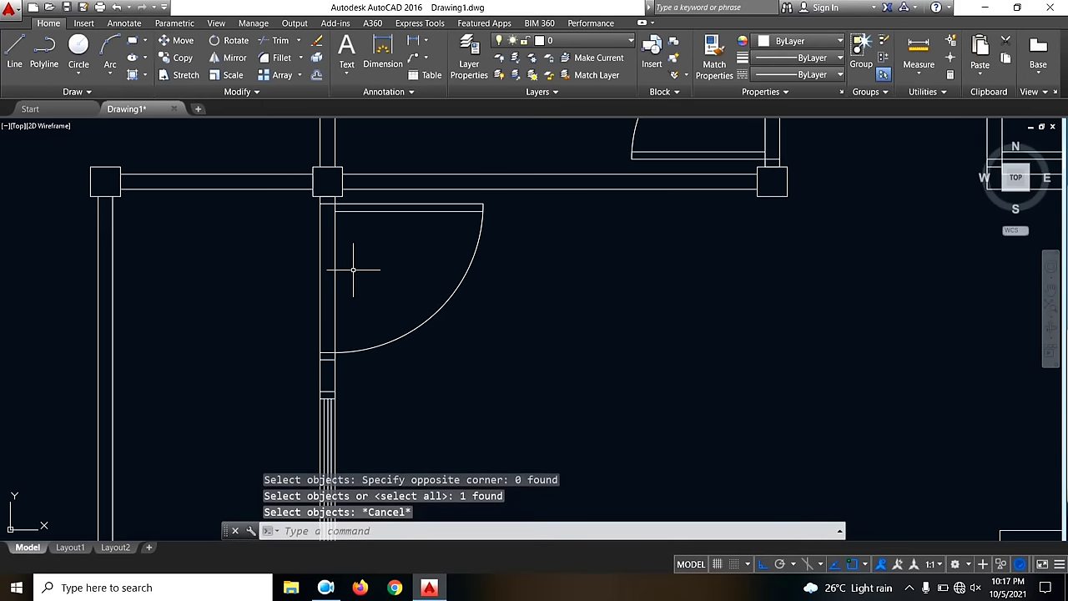
- Restart TR and accept all objects as cutting edges
{"action": "type", "text": "tr"}
{"action": "key", "text": "Return"}
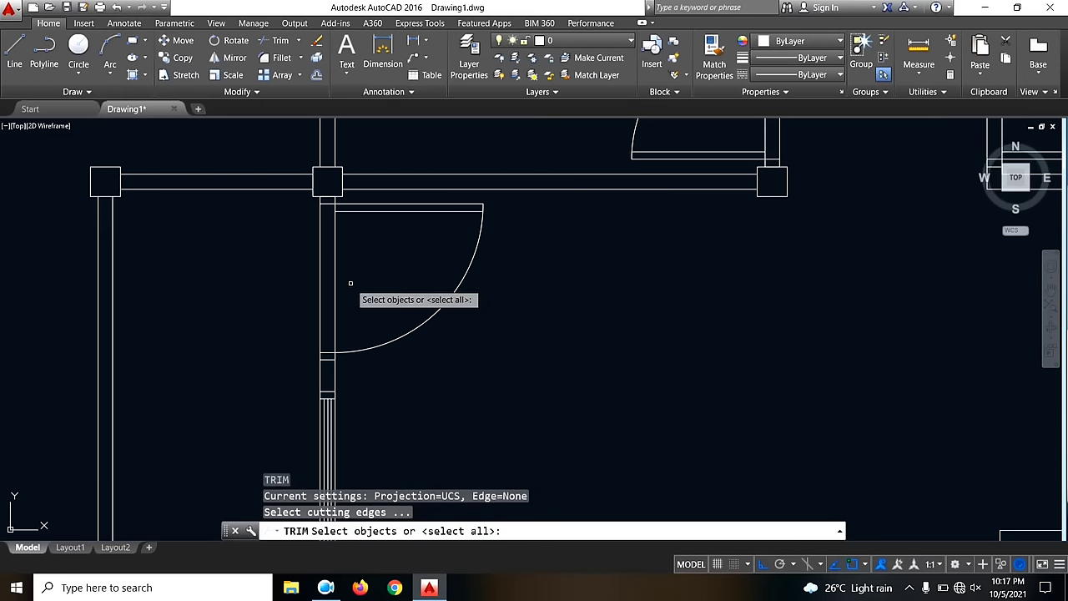
{"action": "key", "text": "Return"}
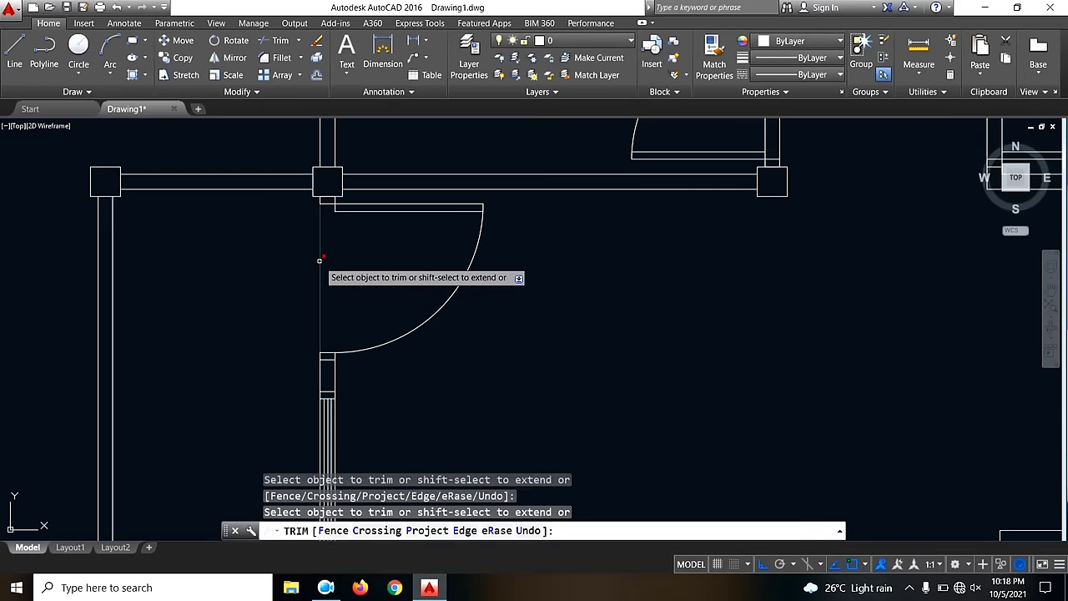
- Trim the stray wall lines inside the upper door openings
{"action": "scroll", "coordinate": [343, 276], "scroll_direction": "down", "scroll_amount": 3}
{"action": "scroll", "coordinate": [509, 209], "scroll_direction": "up", "scroll_amount": 3}
{"action": "left_click", "coordinate": [515, 204]}
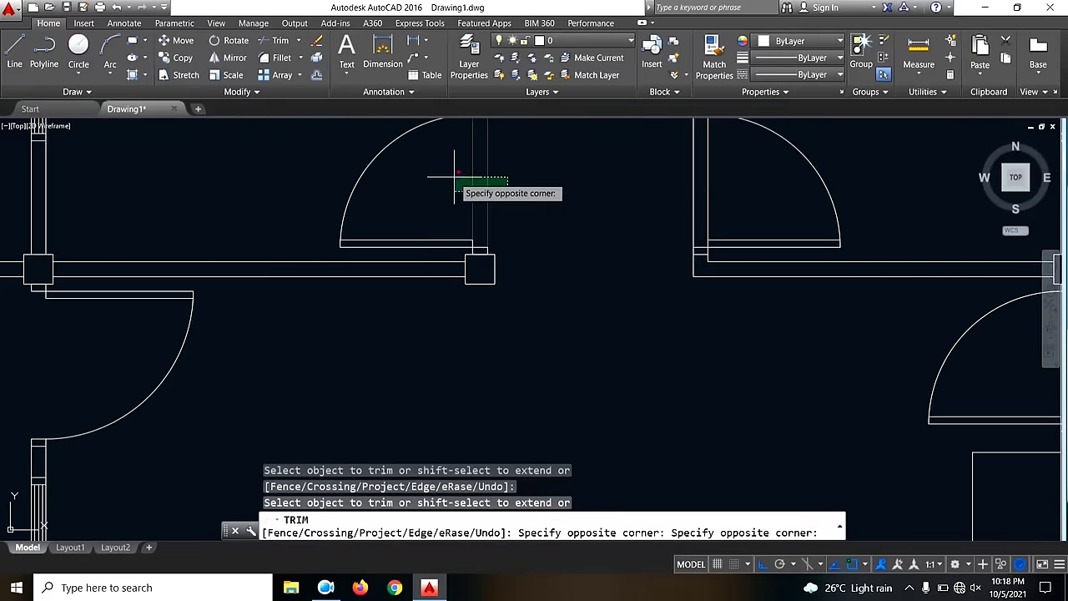
{"action": "left_click", "coordinate": [447, 175]}
{"action": "scroll", "coordinate": [485, 276], "scroll_direction": "down", "scroll_amount": 3}
{"action": "scroll", "coordinate": [585, 233], "scroll_direction": "up", "scroll_amount": 3}
{"action": "left_click", "coordinate": [582, 237]}
{"action": "left_click", "coordinate": [531, 226]}
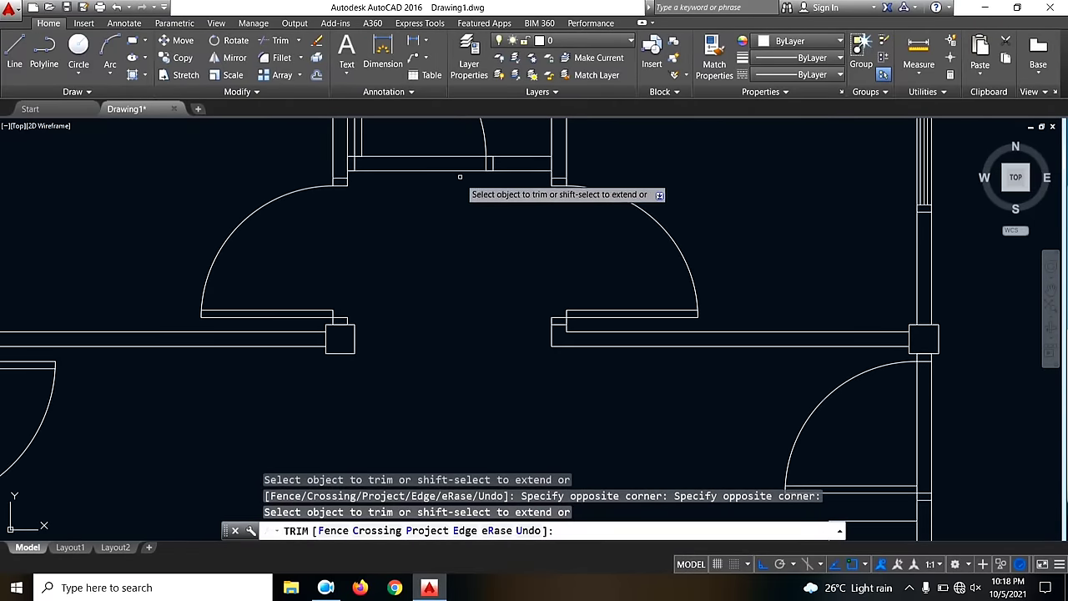
{"action": "left_click", "coordinate": [440, 192]}
{"action": "left_click", "coordinate": [426, 160]}
{"action": "scroll", "coordinate": [329, 194], "scroll_direction": "down", "scroll_amount": 3}
{"action": "scroll", "coordinate": [572, 280], "scroll_direction": "up", "scroll_amount": 3}
- Trim the wall line across the right door opening and the extra bottom-wall line
{"action": "left_click", "coordinate": [562, 284]}
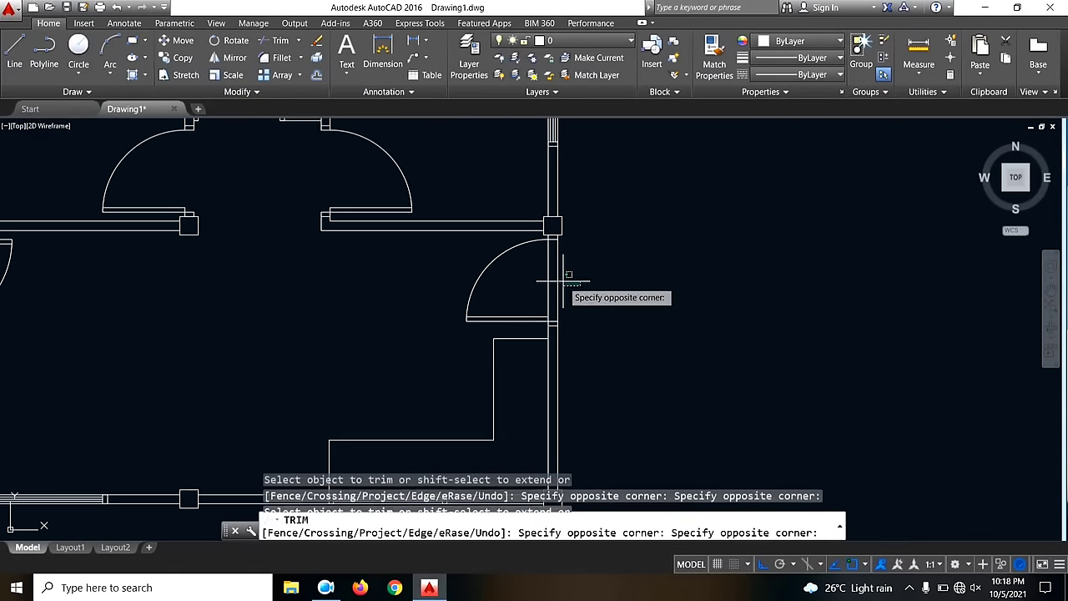
{"action": "left_click", "coordinate": [565, 267]}
{"action": "scroll", "coordinate": [637, 231], "scroll_direction": "down", "scroll_amount": 3}
{"action": "middle_click_drag", "start_coordinate": [659, 284], "coordinate": [665, 296]}
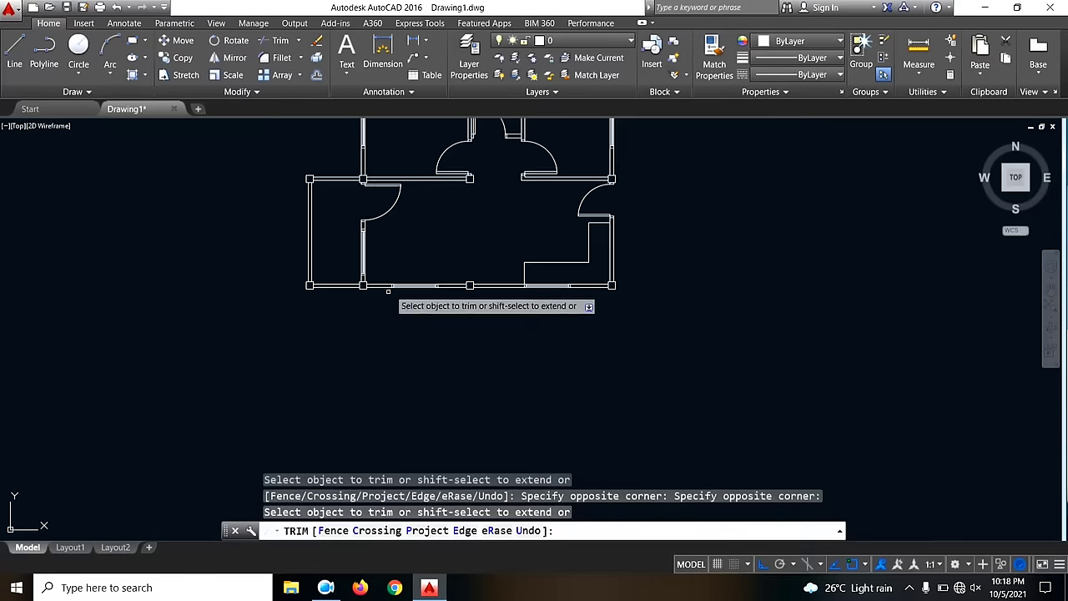
{"action": "scroll", "coordinate": [451, 300], "scroll_direction": "up", "scroll_amount": 5}
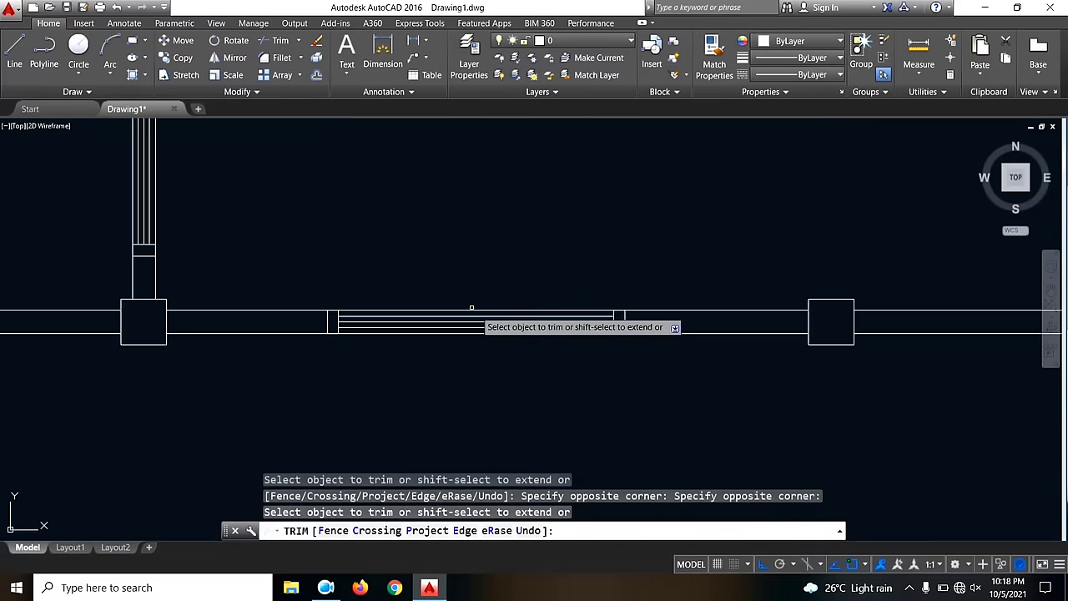
{"action": "left_click", "coordinate": [430, 323]}
- Trim the leftover lines along the top wall
{"action": "scroll", "coordinate": [311, 326], "scroll_direction": "down", "scroll_amount": 5}
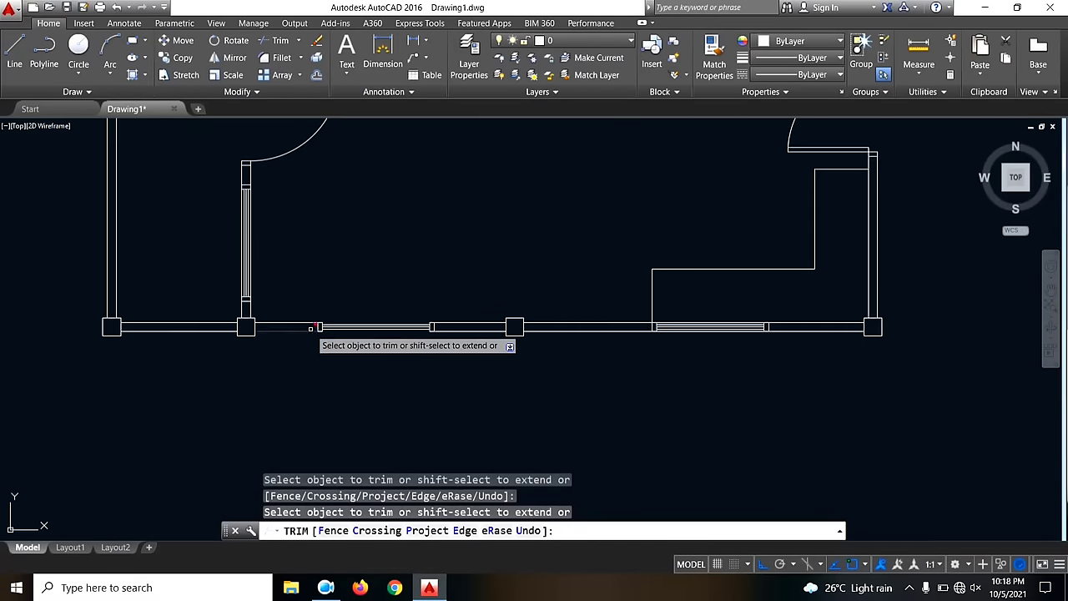
{"action": "scroll", "coordinate": [609, 317], "scroll_direction": "up", "scroll_amount": 3}
{"action": "scroll", "coordinate": [823, 341], "scroll_direction": "up", "scroll_amount": 2}
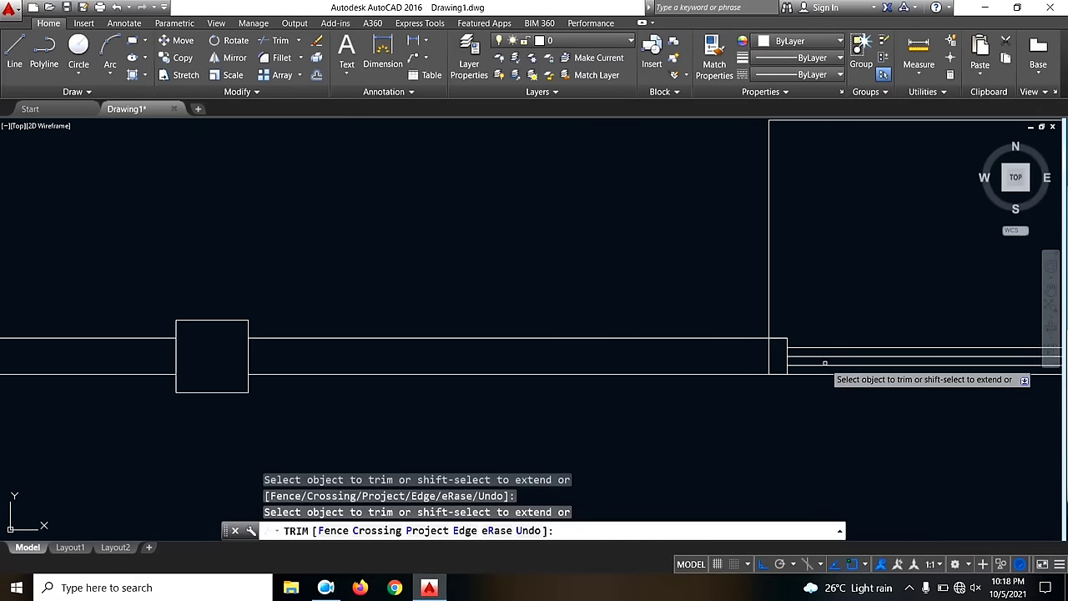
{"action": "scroll", "coordinate": [422, 354], "scroll_direction": "down", "scroll_amount": 5}
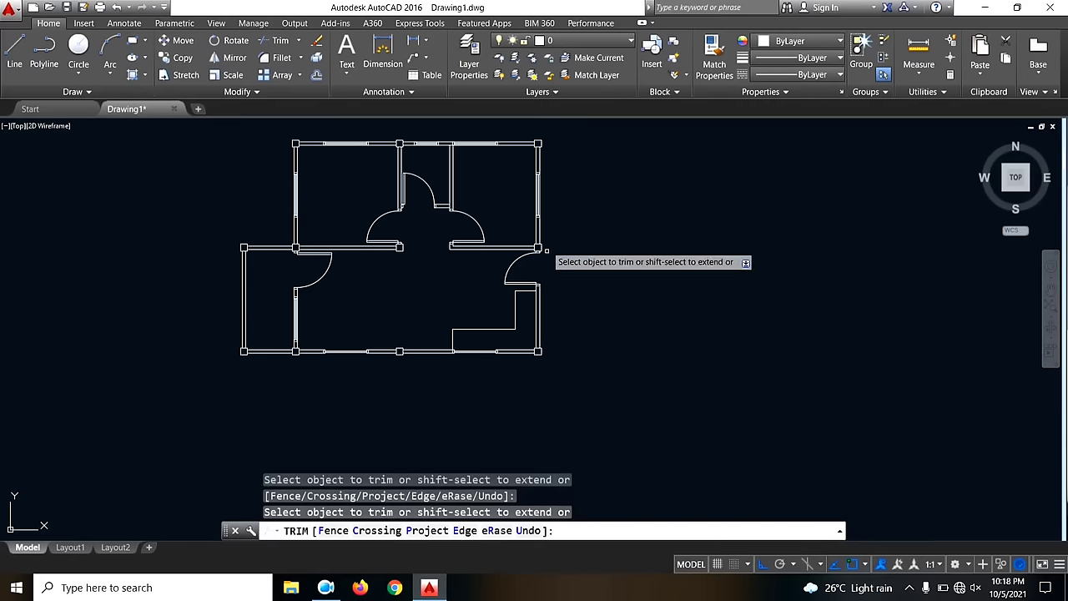
{"action": "scroll", "coordinate": [531, 200], "scroll_direction": "up", "scroll_amount": 5}
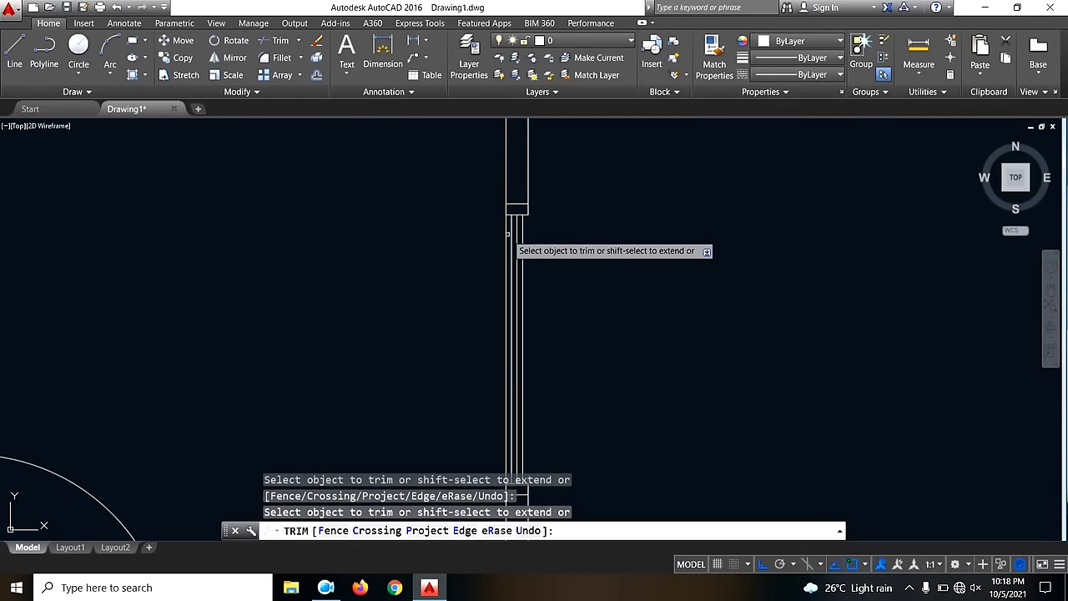
{"action": "scroll", "coordinate": [543, 251], "scroll_direction": "down", "scroll_amount": 4}
{"action": "scroll", "coordinate": [516, 223], "scroll_direction": "up", "scroll_amount": 3}
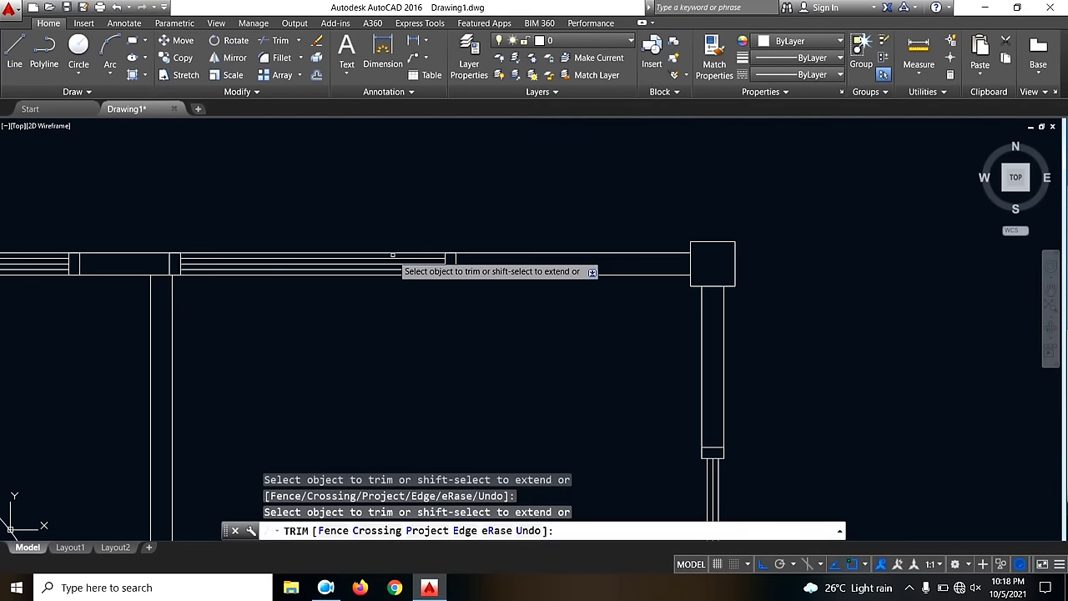
{"action": "left_click", "coordinate": [336, 272]}
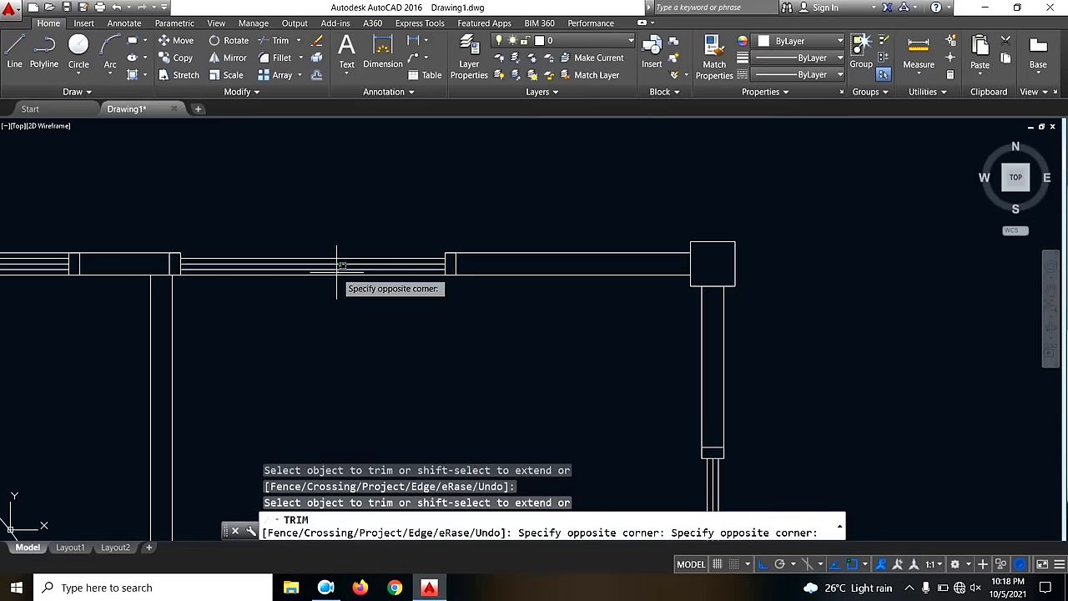
{"action": "left_click", "coordinate": [334, 272]}
- Trim the lower wall line running through the window opening
{"action": "scroll", "coordinate": [518, 263], "scroll_direction": "down", "scroll_amount": 3}
{"action": "scroll", "coordinate": [420, 248], "scroll_direction": "up", "scroll_amount": 5}
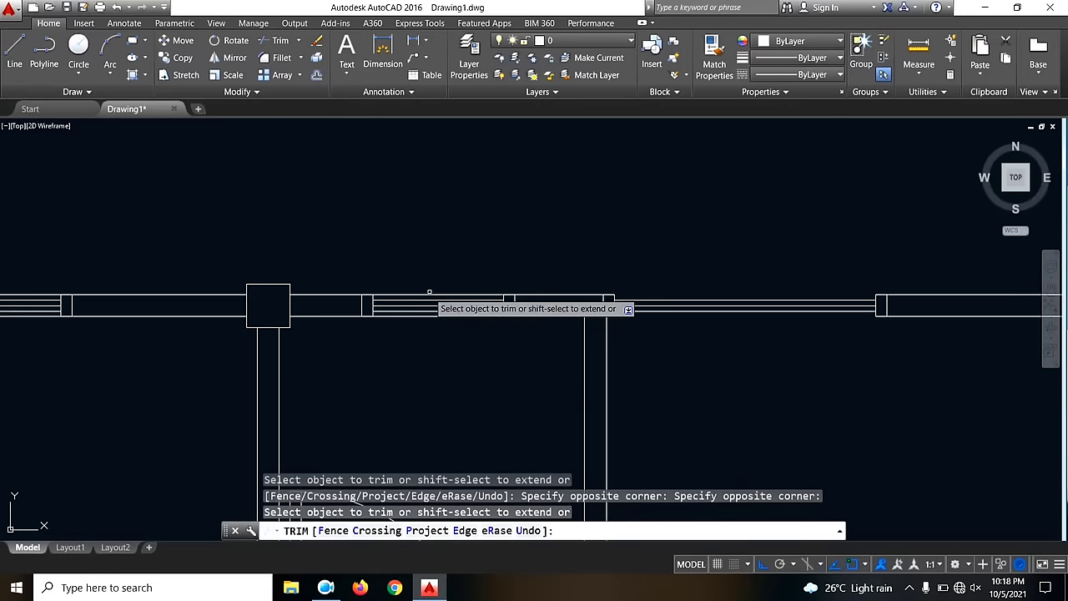
{"action": "scroll", "coordinate": [701, 290], "scroll_direction": "down", "scroll_amount": 3}
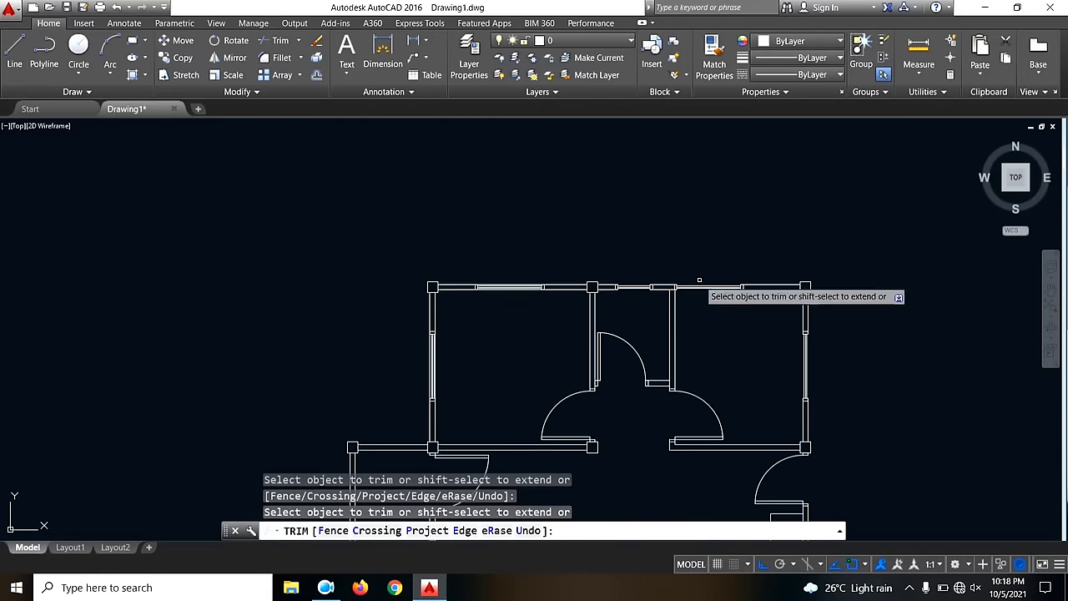
{"action": "scroll", "coordinate": [505, 290], "scroll_direction": "up", "scroll_amount": 5}
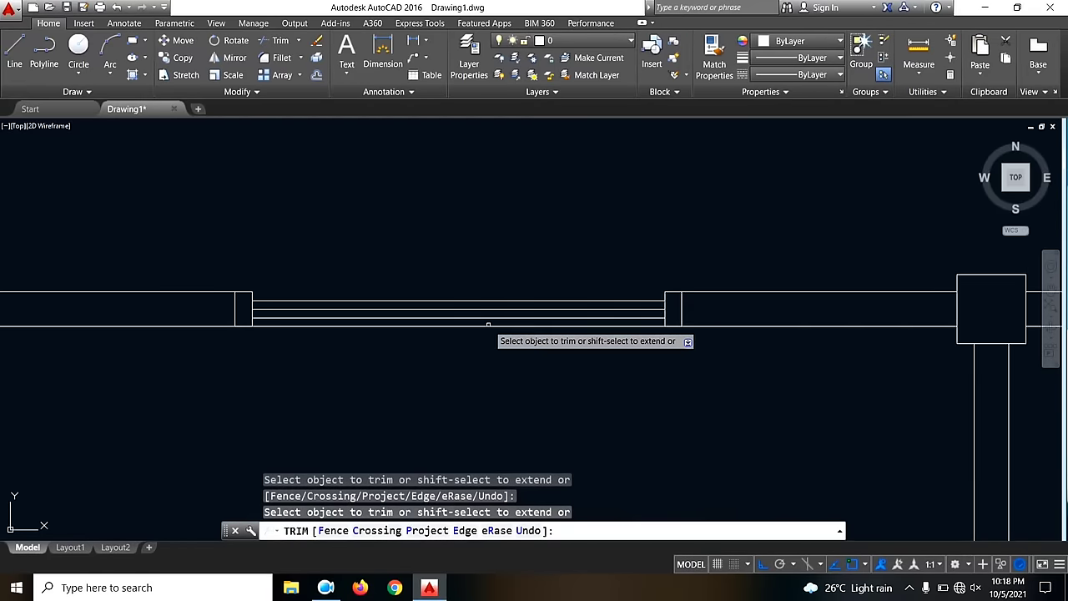
{"action": "left_click", "coordinate": [483, 327]}
{"action": "left_click", "coordinate": [480, 328]}
{"action": "left_click", "coordinate": [466, 326]}
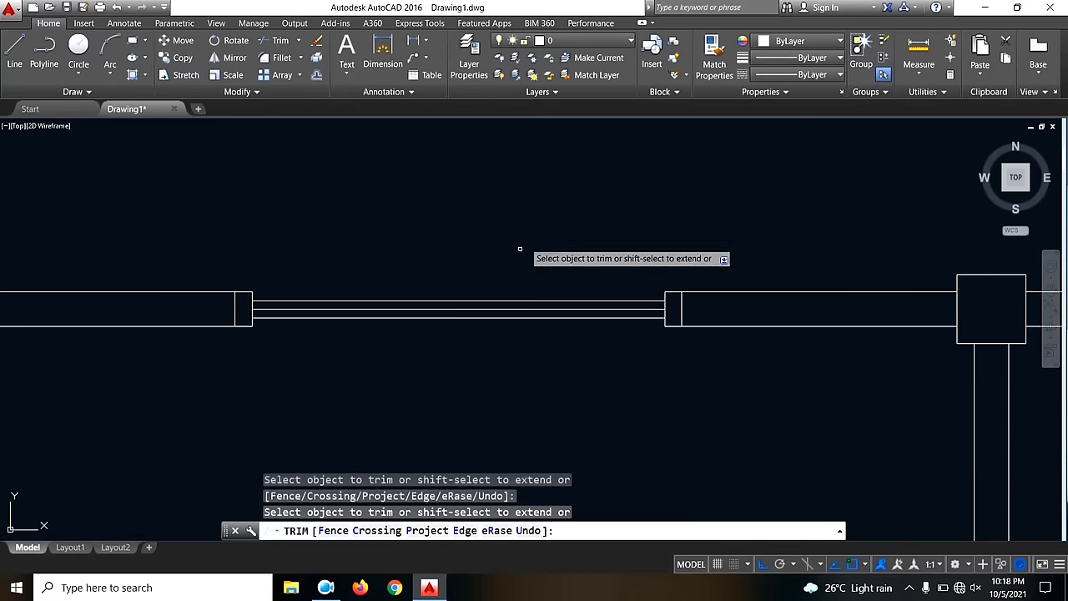
- Remove the stray lines from the vertical wall and end the trim
{"action": "scroll", "coordinate": [485, 268], "scroll_direction": "down", "scroll_amount": 3}
{"action": "scroll", "coordinate": [433, 335], "scroll_direction": "up", "scroll_amount": 5}
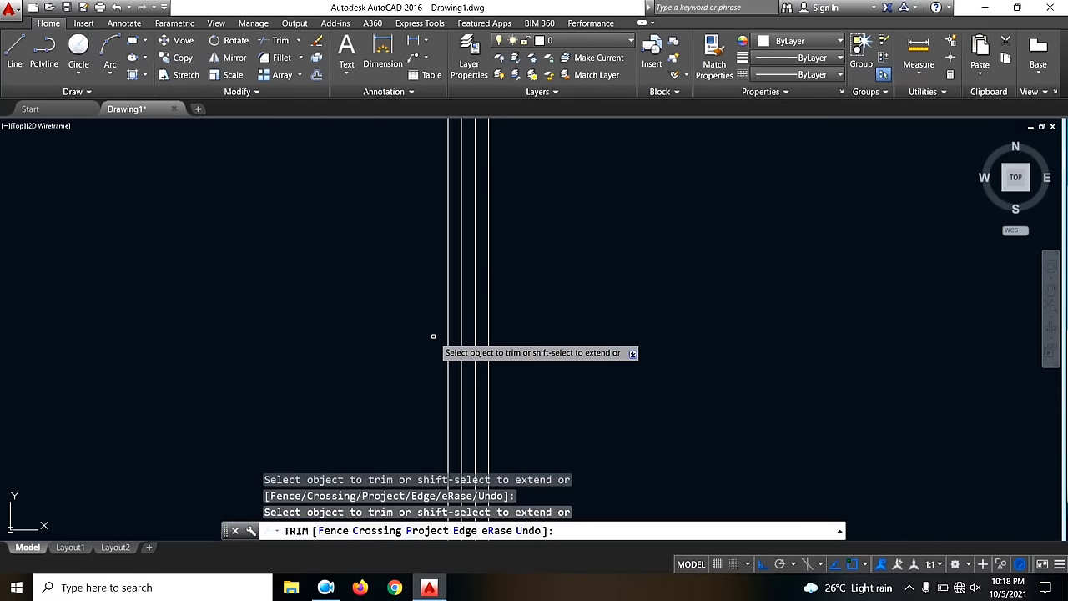
{"action": "left_click", "coordinate": [490, 336]}
{"action": "scroll", "coordinate": [468, 309], "scroll_direction": "down", "scroll_amount": 3}
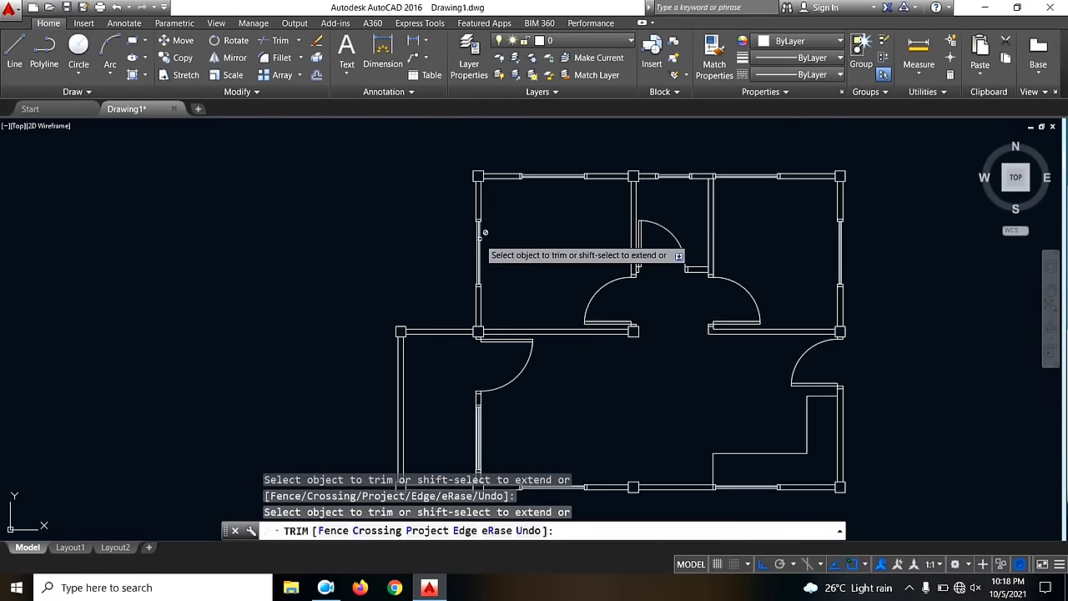
{"action": "scroll", "coordinate": [486, 292], "scroll_direction": "up", "scroll_amount": 2}
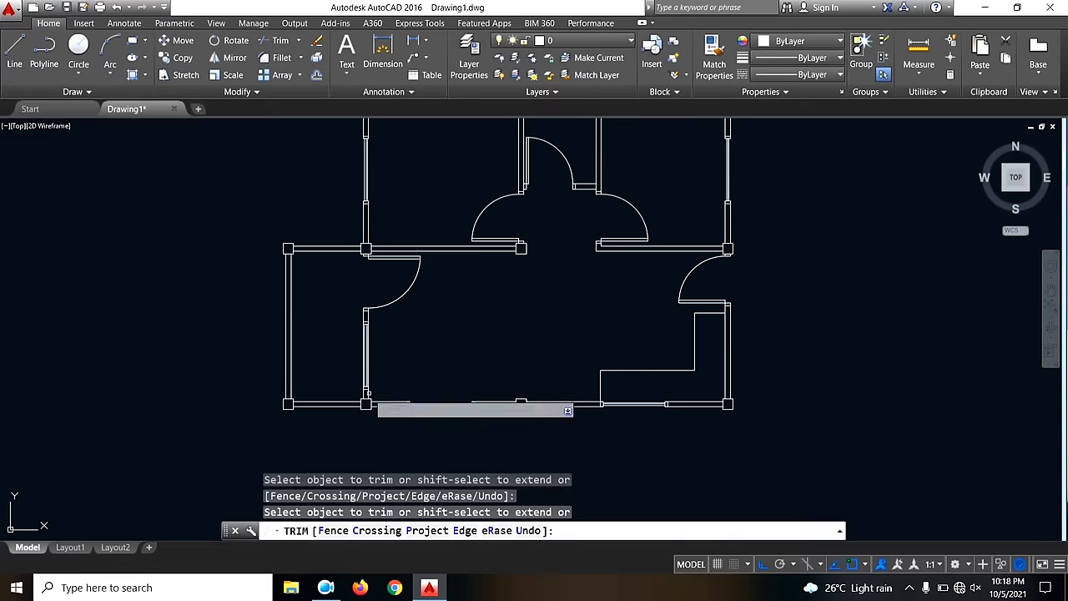
{"action": "scroll", "coordinate": [361, 340], "scroll_direction": "up", "scroll_amount": 5}
{"action": "left_click", "coordinate": [362, 340]}
{"action": "left_click", "coordinate": [394, 326]}
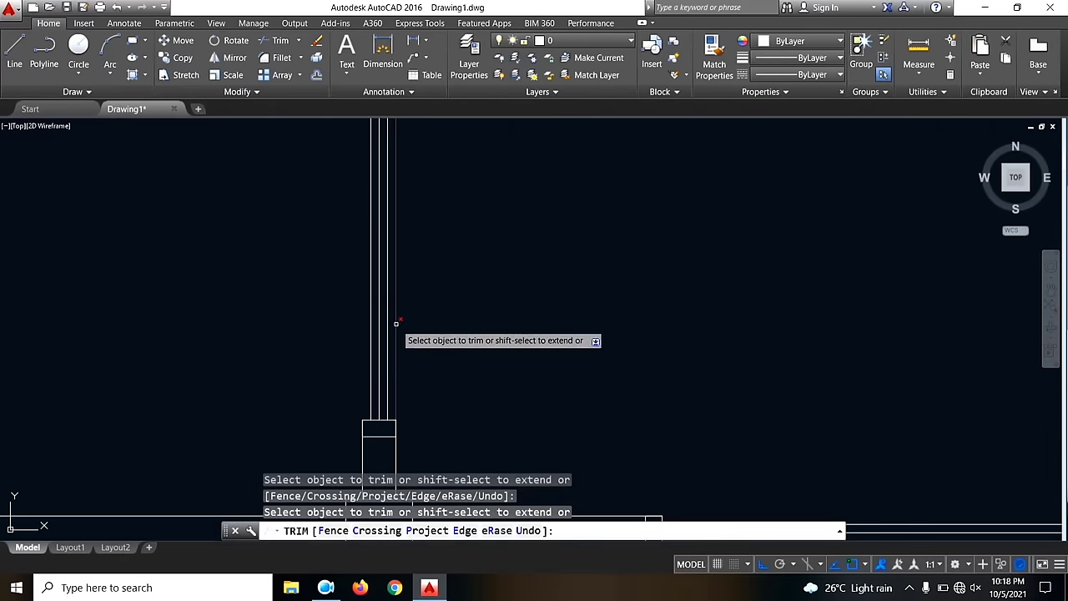
{"action": "scroll", "coordinate": [451, 270], "scroll_direction": "down", "scroll_amount": 3}
{"action": "scroll", "coordinate": [451, 270], "scroll_direction": "down", "scroll_amount": 3}
{"action": "key", "text": "Escape"}
{"action": "scroll", "coordinate": [413, 201], "scroll_direction": "up", "scroll_amount": 3}
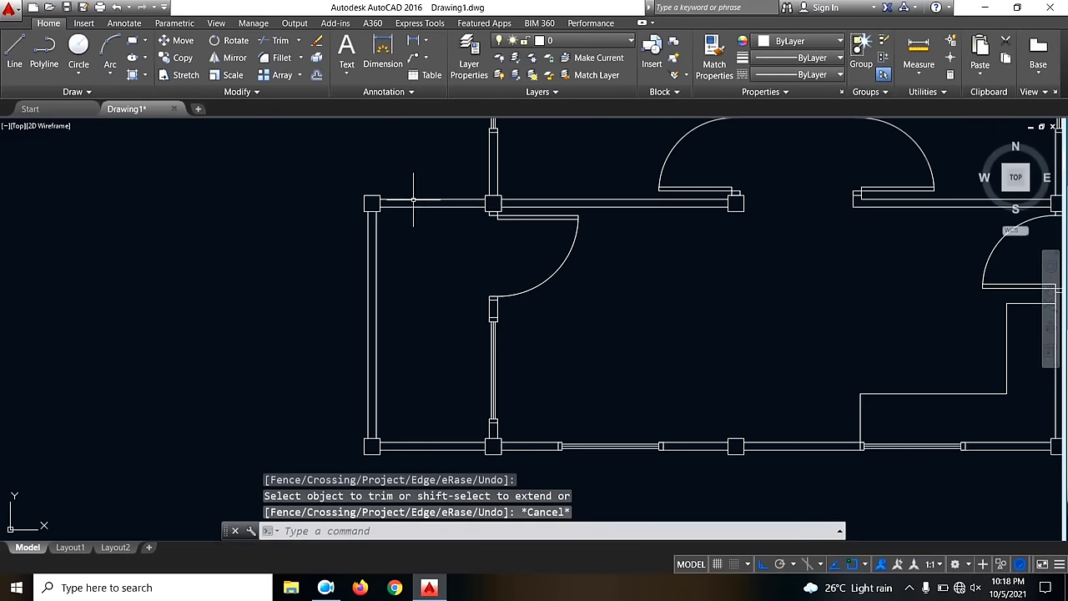
{"action": "scroll", "coordinate": [773, 312], "scroll_direction": "down", "scroll_amount": 5}
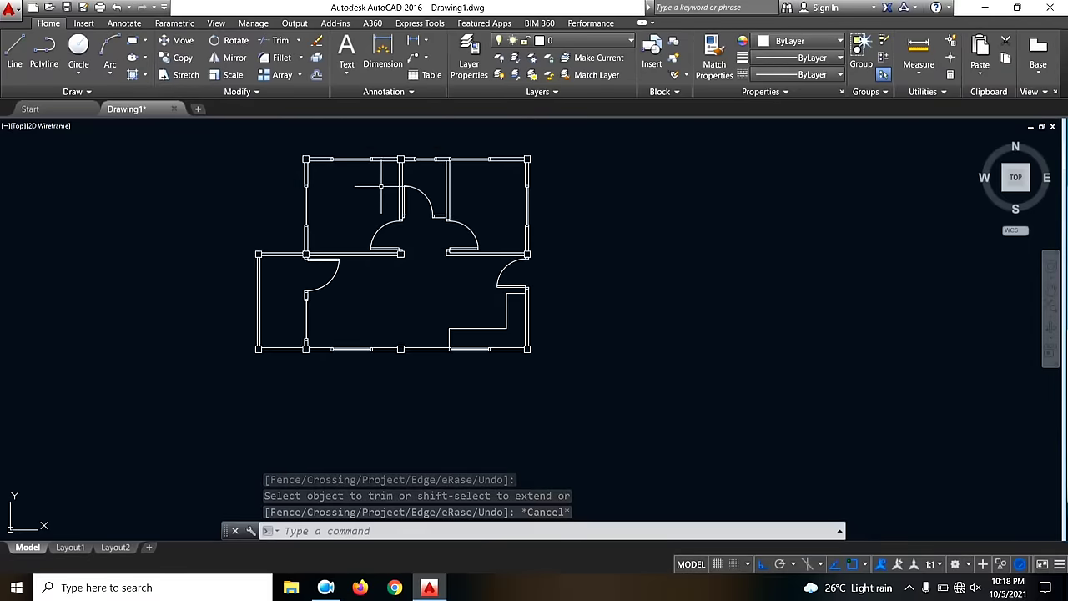
{"action": "scroll", "coordinate": [369, 191], "scroll_direction": "up", "scroll_amount": 5}
{"action": "scroll", "coordinate": [509, 193], "scroll_direction": "down", "scroll_amount": 2}
{"action": "scroll", "coordinate": [508, 193], "scroll_direction": "down", "scroll_amount": 2}
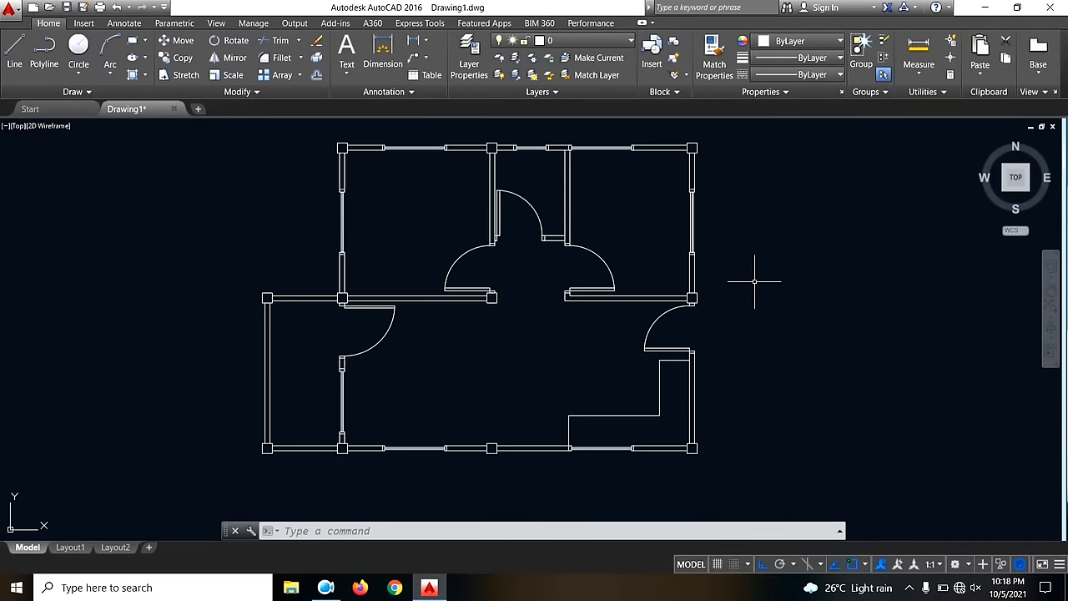
{"action": "middle_click_drag", "start_coordinate": [758, 281], "coordinate": [723, 276]}
{"action": "mouse_move", "coordinate": [828, 301]}
{"action": "middle_mouse_down"}
{"action": "mouse_move", "coordinate": [798, 274]}
{"action": "mouse_move", "coordinate": [830, 290]}
{"action": "middle_mouse_up"}
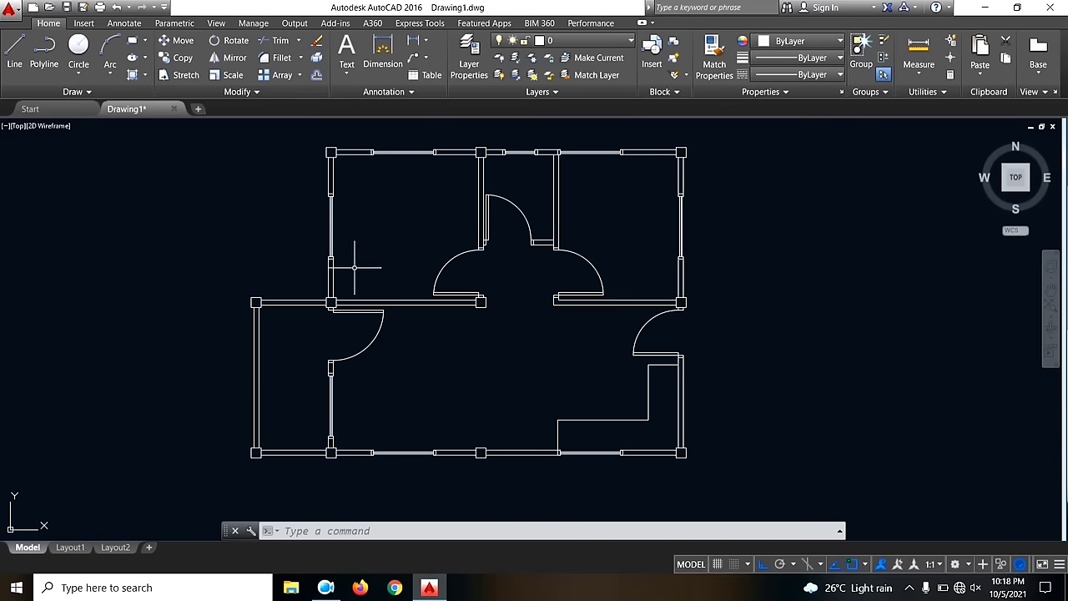
{"action": "scroll", "coordinate": [368, 157], "scroll_direction": "up", "scroll_amount": 3}
{"action": "scroll", "coordinate": [414, 195], "scroll_direction": "down", "scroll_amount": 3}
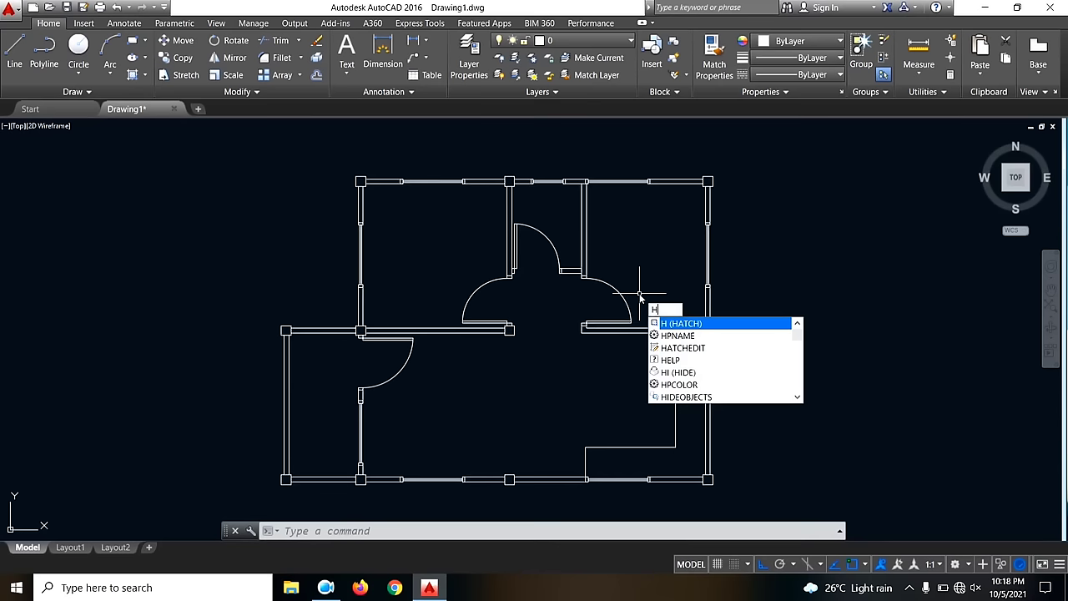
- Start a SOLID hatch and fill the top-left corner column and its adjoining wall segments
{"action": "key", "text": "Return"}
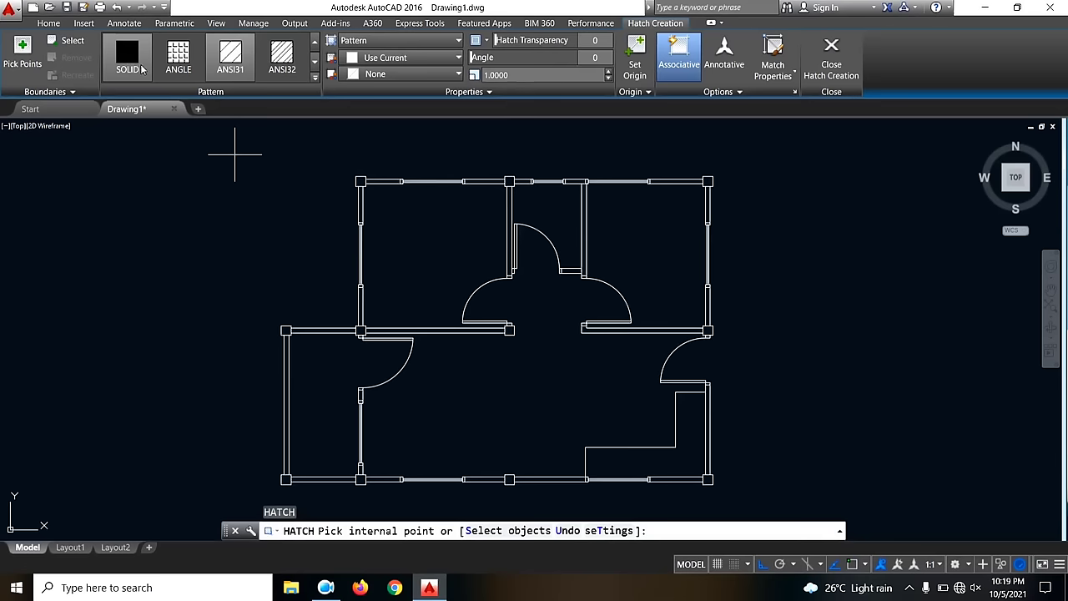
{"action": "left_click", "coordinate": [133, 64]}
{"action": "scroll", "coordinate": [374, 175], "scroll_direction": "up", "scroll_amount": 6}
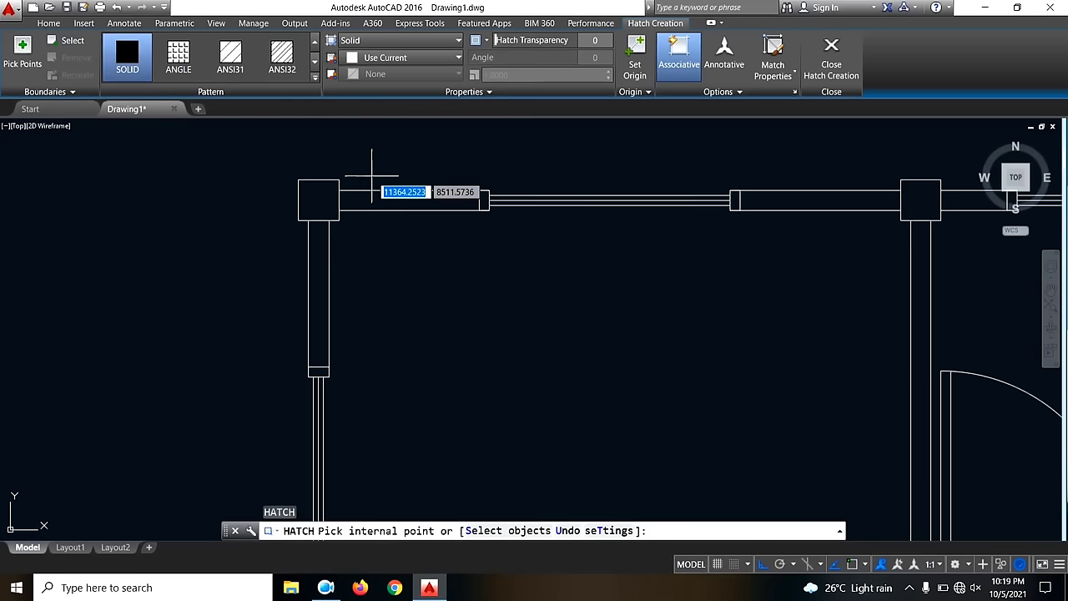
{"action": "left_click", "coordinate": [321, 201]}
{"action": "left_click", "coordinate": [324, 261]}
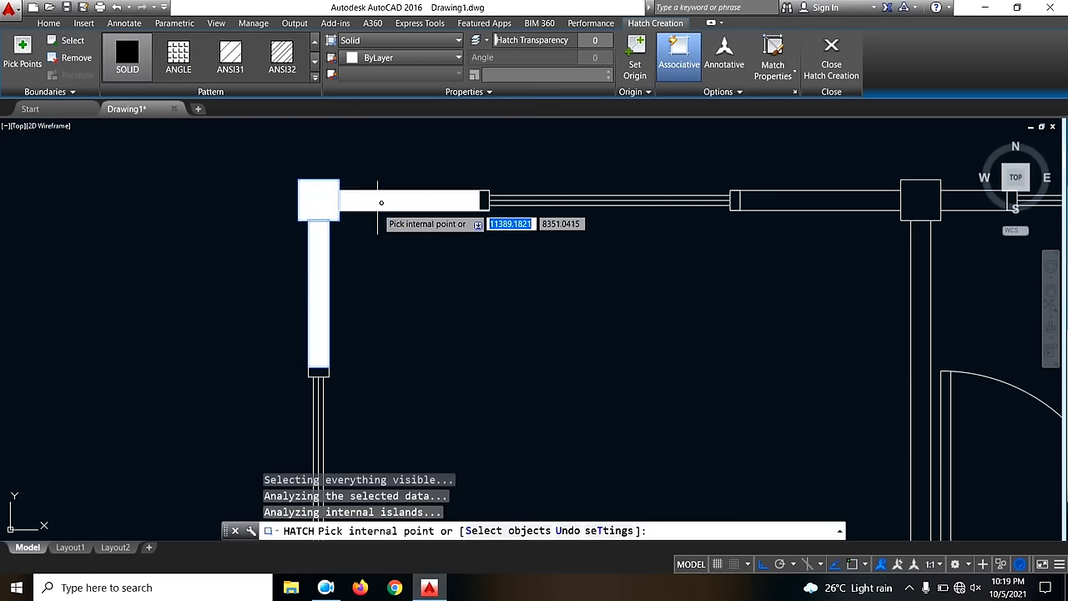
{"action": "left_click", "coordinate": [380, 202]}
- Solid-fill the top-right column, corner box, column below the beam junction and top wall segment
{"action": "left_click", "coordinate": [778, 203]}
{"action": "left_click", "coordinate": [915, 196]}
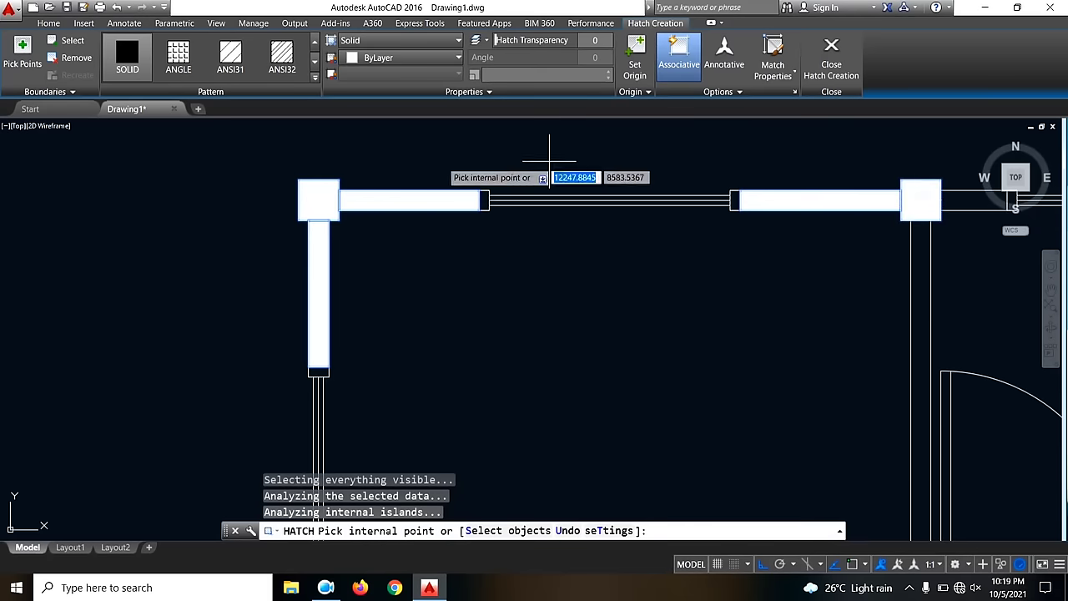
{"action": "scroll", "coordinate": [565, 173], "scroll_direction": "down", "scroll_amount": 3}
{"action": "scroll", "coordinate": [562, 195], "scroll_direction": "up", "scroll_amount": 3}
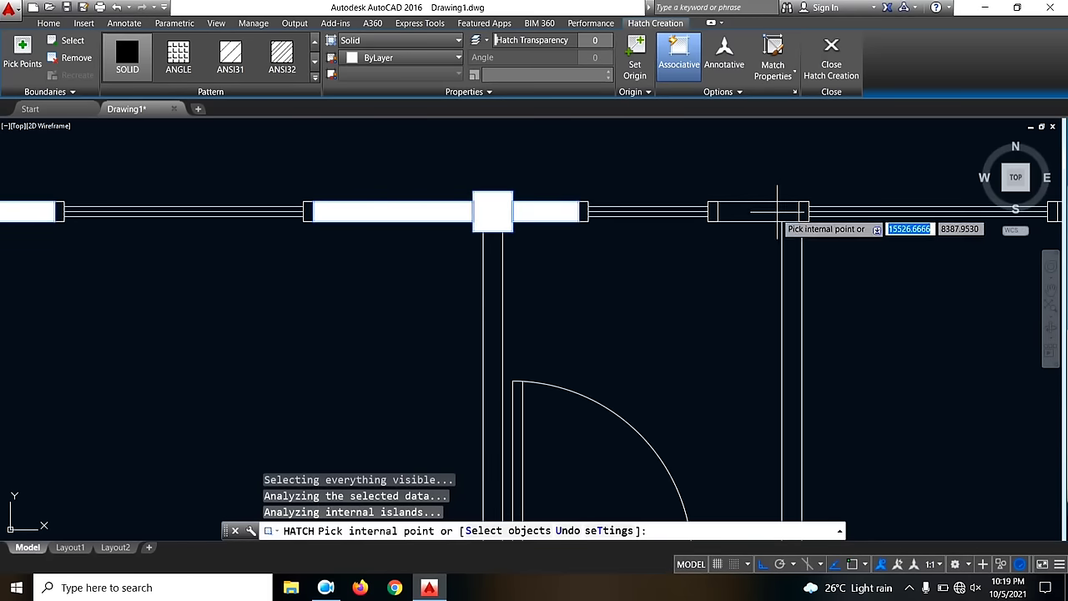
{"action": "left_click", "coordinate": [790, 238]}
{"action": "scroll", "coordinate": [519, 188], "scroll_direction": "down", "scroll_amount": 3}
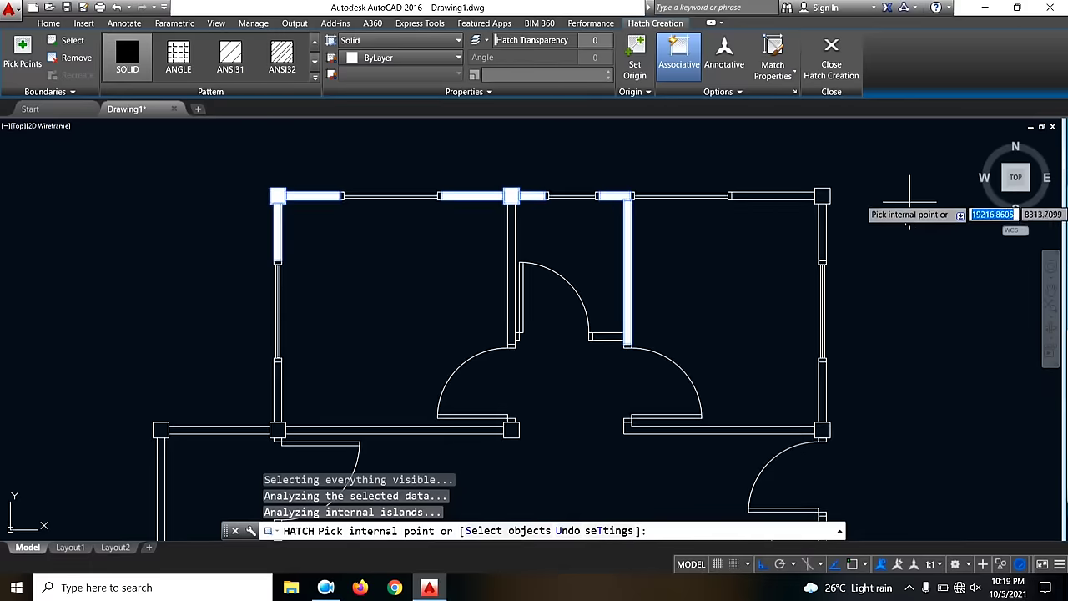
{"action": "scroll", "coordinate": [906, 210], "scroll_direction": "up", "scroll_amount": 4}
{"action": "left_click", "coordinate": [584, 214]}
{"action": "left_click", "coordinate": [663, 267]}
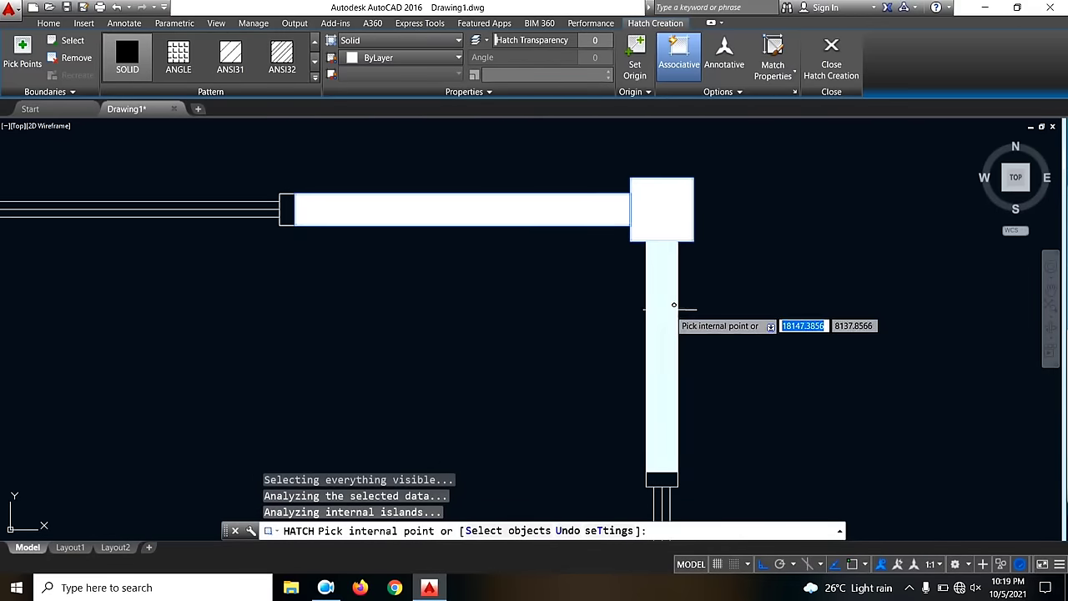
- Solid-fill the left wall column, the small door-sill rectangle and the square beside the lower door
{"action": "scroll", "coordinate": [675, 200], "scroll_direction": "down", "scroll_amount": 3}
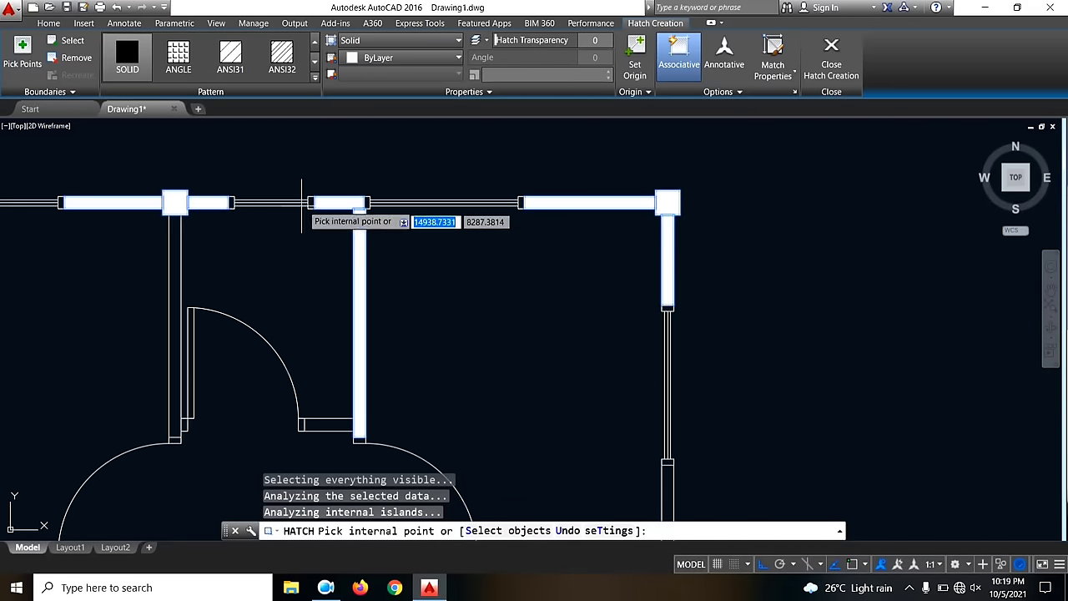
{"action": "scroll", "coordinate": [380, 207], "scroll_direction": "up", "scroll_amount": 5}
{"action": "scroll", "coordinate": [406, 164], "scroll_direction": "down", "scroll_amount": 2}
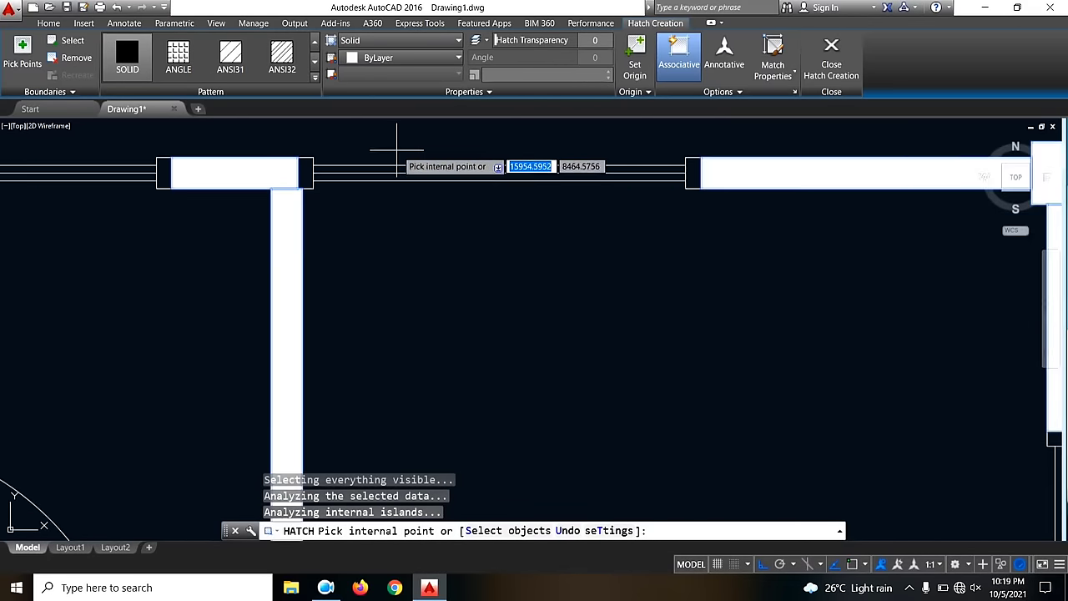
{"action": "scroll", "coordinate": [286, 191], "scroll_direction": "down", "scroll_amount": 3}
{"action": "scroll", "coordinate": [310, 184], "scroll_direction": "up", "scroll_amount": 4}
{"action": "left_click", "coordinate": [315, 196]}
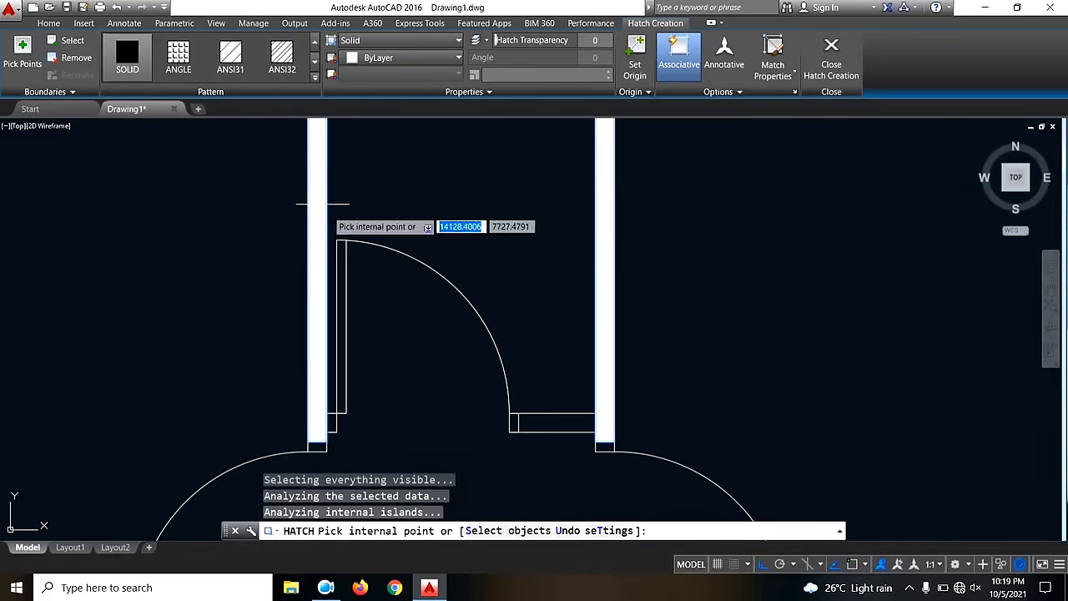
{"action": "left_click", "coordinate": [541, 423]}
{"action": "scroll", "coordinate": [429, 208], "scroll_direction": "down", "scroll_amount": 4}
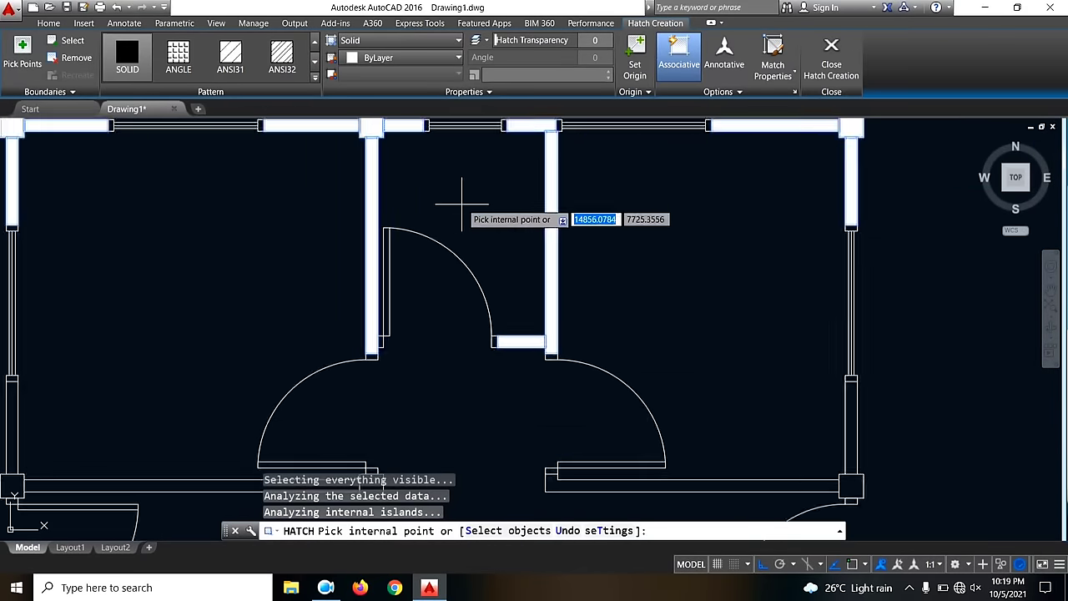
{"action": "scroll", "coordinate": [381, 368], "scroll_direction": "up", "scroll_amount": 4}
{"action": "left_click", "coordinate": [409, 398]}
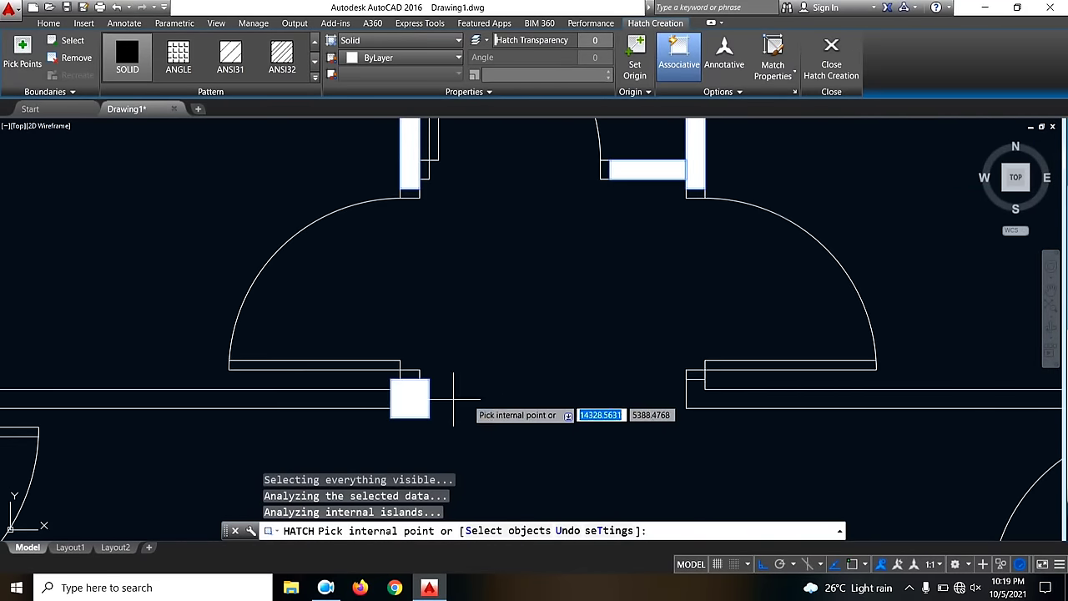
- Solid-fill the right wall strip, long horizontal wall bar, left junction square and wall above it
{"action": "left_click", "coordinate": [734, 401]}
{"action": "scroll", "coordinate": [518, 275], "scroll_direction": "down", "scroll_amount": 3}
{"action": "scroll", "coordinate": [311, 301], "scroll_direction": "up", "scroll_amount": 3}
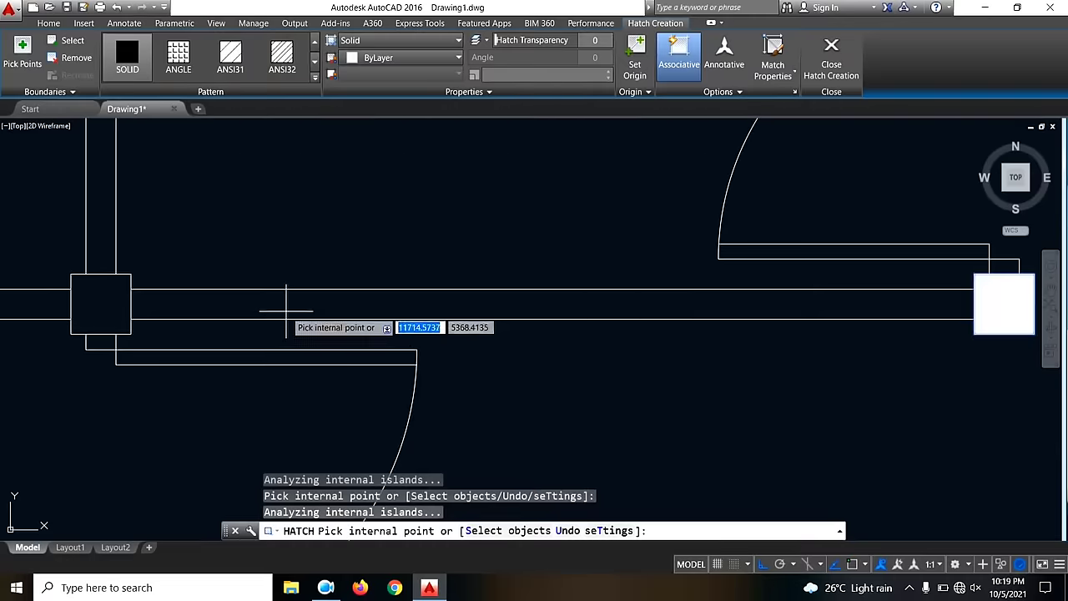
{"action": "left_click", "coordinate": [287, 305]}
{"action": "left_click", "coordinate": [104, 301]}
{"action": "left_click", "coordinate": [100, 251]}
{"action": "scroll", "coordinate": [296, 233], "scroll_direction": "down", "scroll_amount": 3}
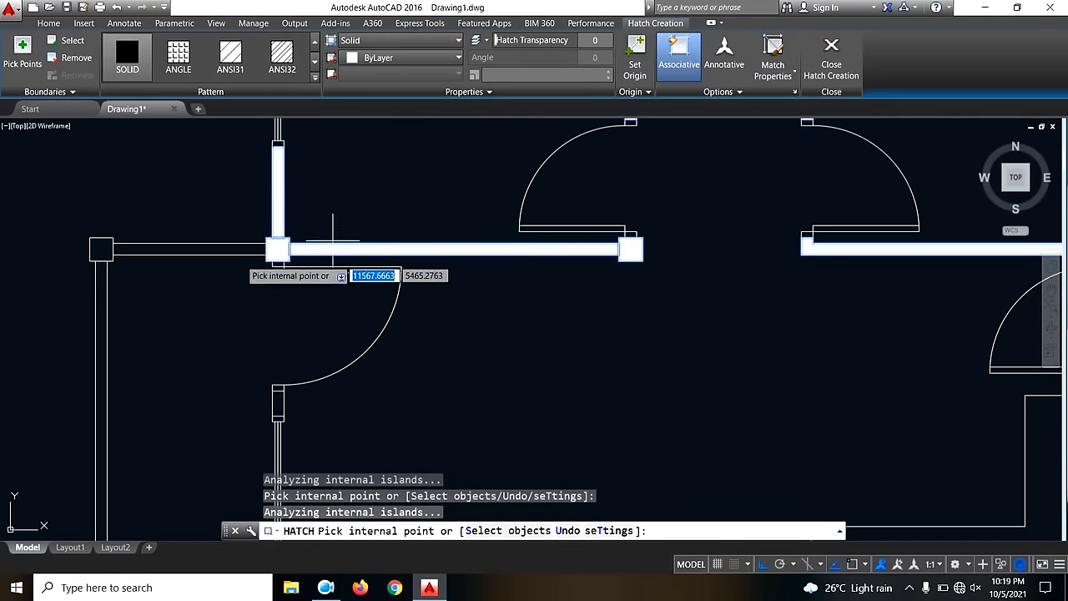
{"action": "scroll", "coordinate": [287, 181], "scroll_direction": "down", "scroll_amount": 3}
{"action": "scroll", "coordinate": [281, 203], "scroll_direction": "up", "scroll_amount": 3}
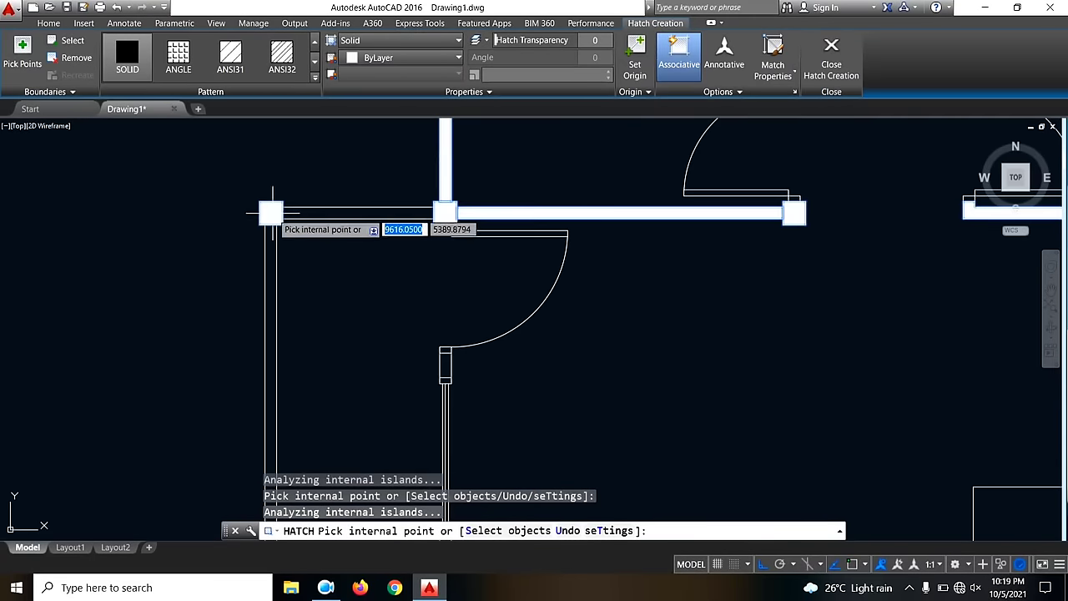
{"action": "scroll", "coordinate": [334, 242], "scroll_direction": "down", "scroll_amount": 2}
{"action": "scroll", "coordinate": [332, 325], "scroll_direction": "up", "scroll_amount": 4}
- Solid-fill the bottom wall's end and middle junction squares, adjoining short walls and door-side stub
{"action": "left_click", "coordinate": [305, 321]}
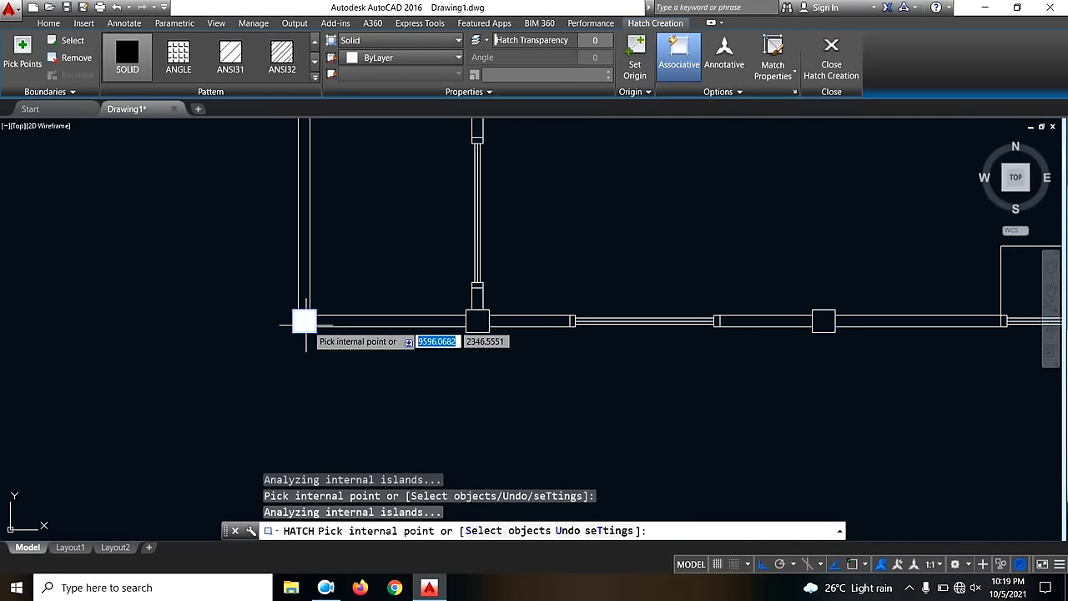
{"action": "left_click", "coordinate": [474, 320]}
{"action": "left_click", "coordinate": [477, 301]}
{"action": "left_click", "coordinate": [509, 322]}
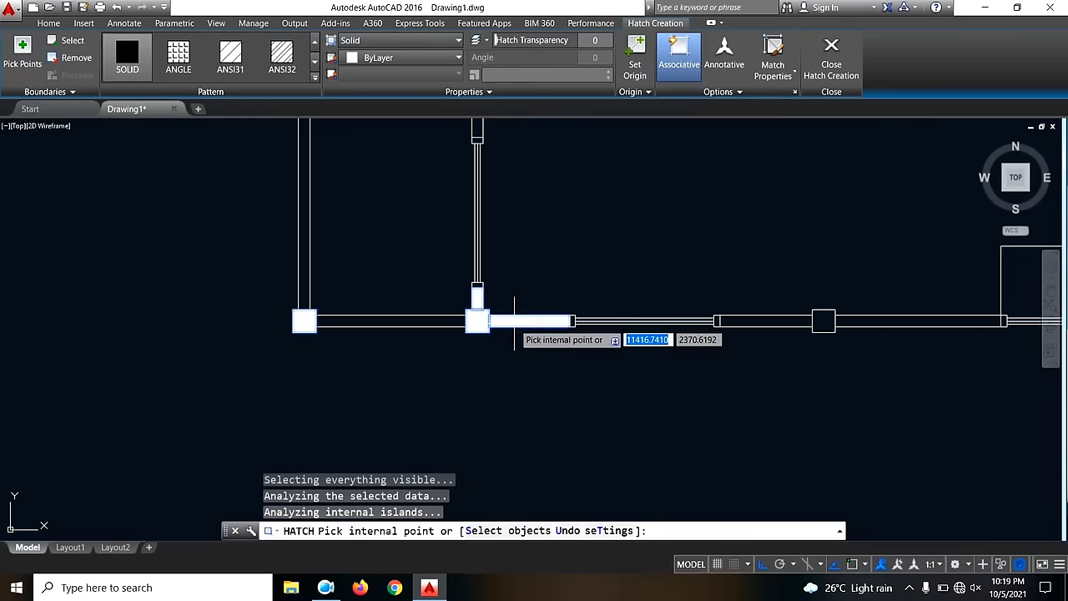
{"action": "scroll", "coordinate": [437, 232], "scroll_direction": "down", "scroll_amount": 3}
{"action": "scroll", "coordinate": [415, 283], "scroll_direction": "up", "scroll_amount": 5}
{"action": "left_click", "coordinate": [392, 279]}
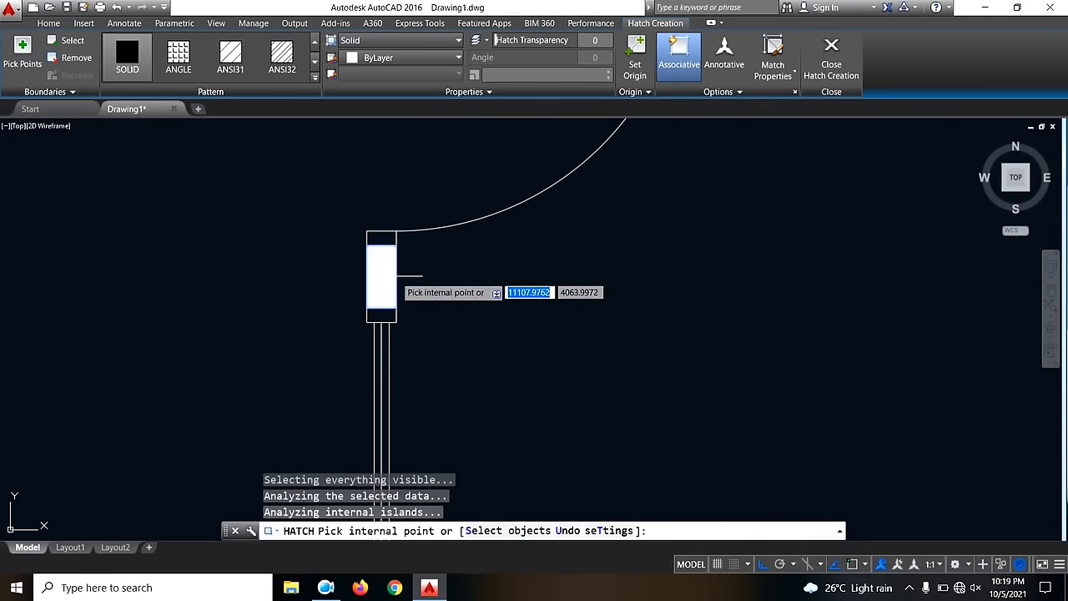
{"action": "scroll", "coordinate": [630, 291], "scroll_direction": "down", "scroll_amount": 5}
{"action": "scroll", "coordinate": [605, 353], "scroll_direction": "up", "scroll_amount": 5}
- Solid-fill the remaining bottom wall segments and the bottom-right corner column
{"action": "left_click", "coordinate": [598, 349]}
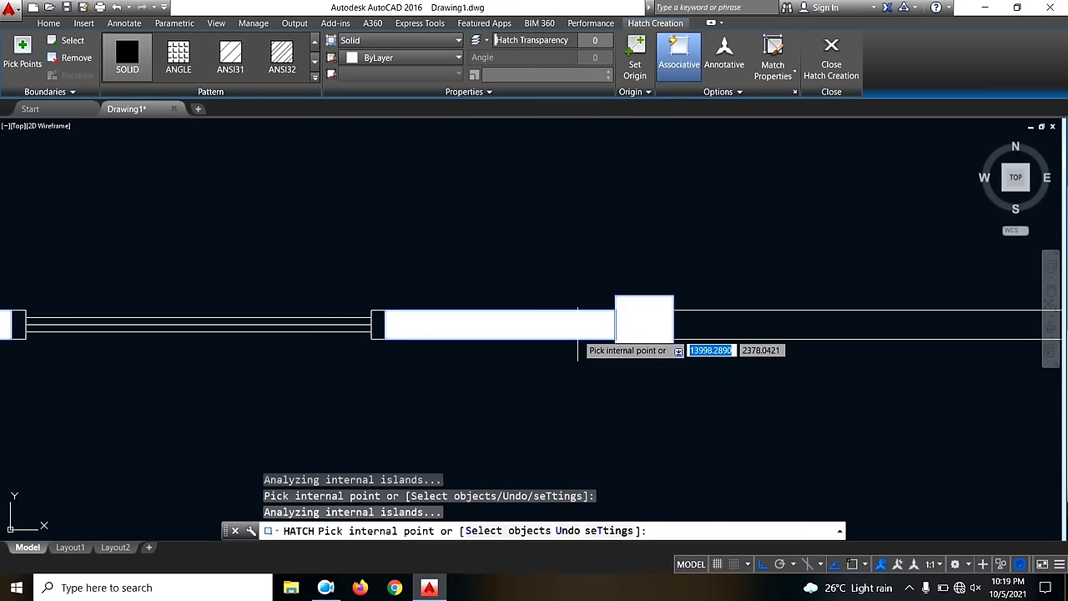
{"action": "scroll", "coordinate": [615, 339], "scroll_direction": "down", "scroll_amount": 3}
{"action": "left_click", "coordinate": [642, 339]}
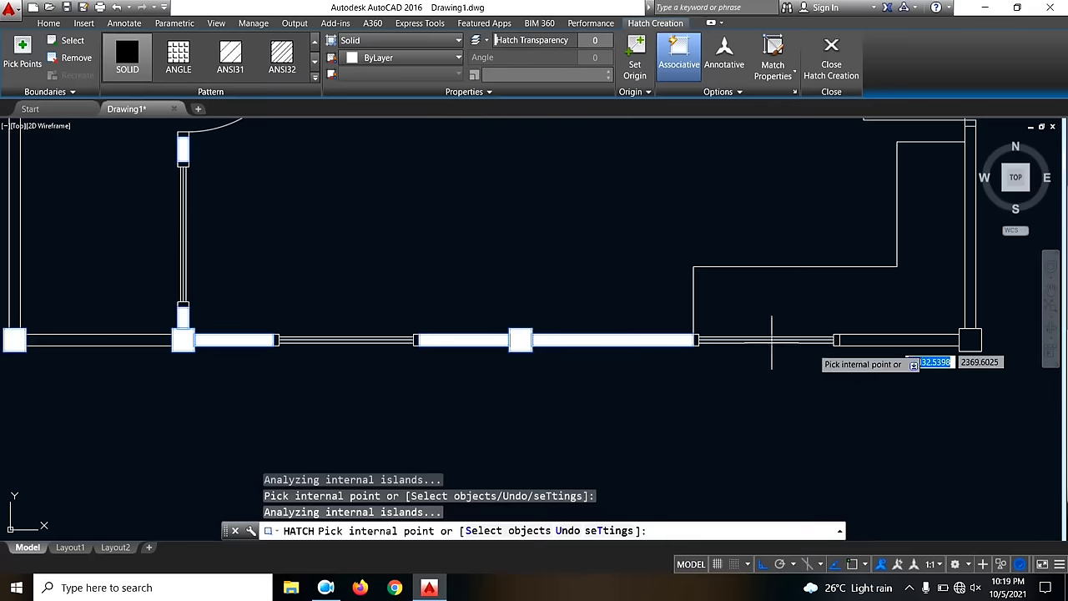
{"action": "left_click", "coordinate": [878, 339]}
{"action": "scroll", "coordinate": [751, 341], "scroll_direction": "down", "scroll_amount": 3}
{"action": "scroll", "coordinate": [802, 331], "scroll_direction": "up", "scroll_amount": 5}
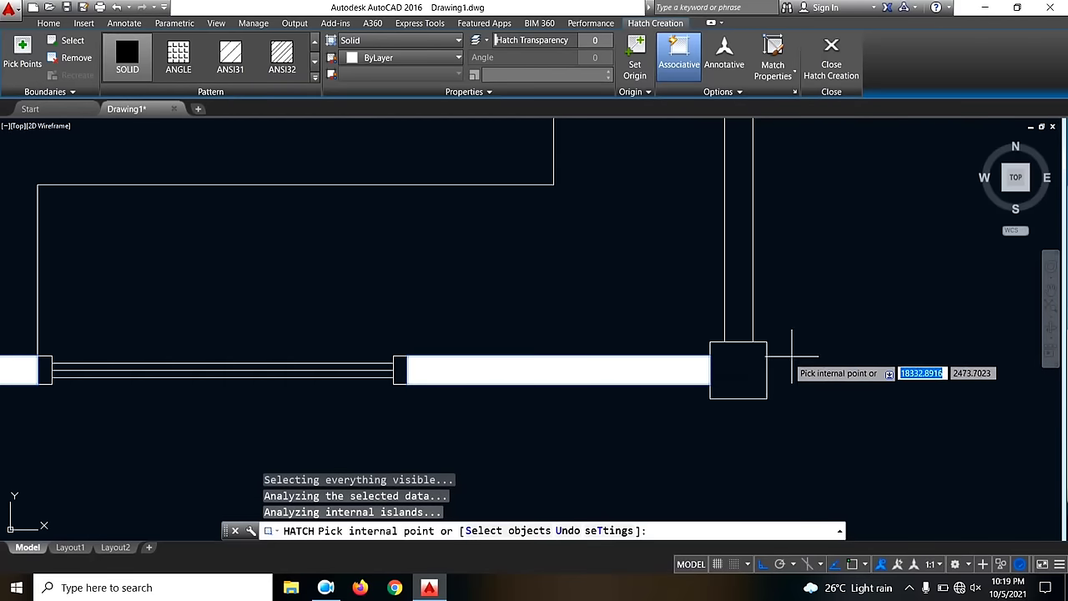
{"action": "left_click", "coordinate": [748, 357]}
{"action": "scroll", "coordinate": [649, 362], "scroll_direction": "down", "scroll_amount": 3}
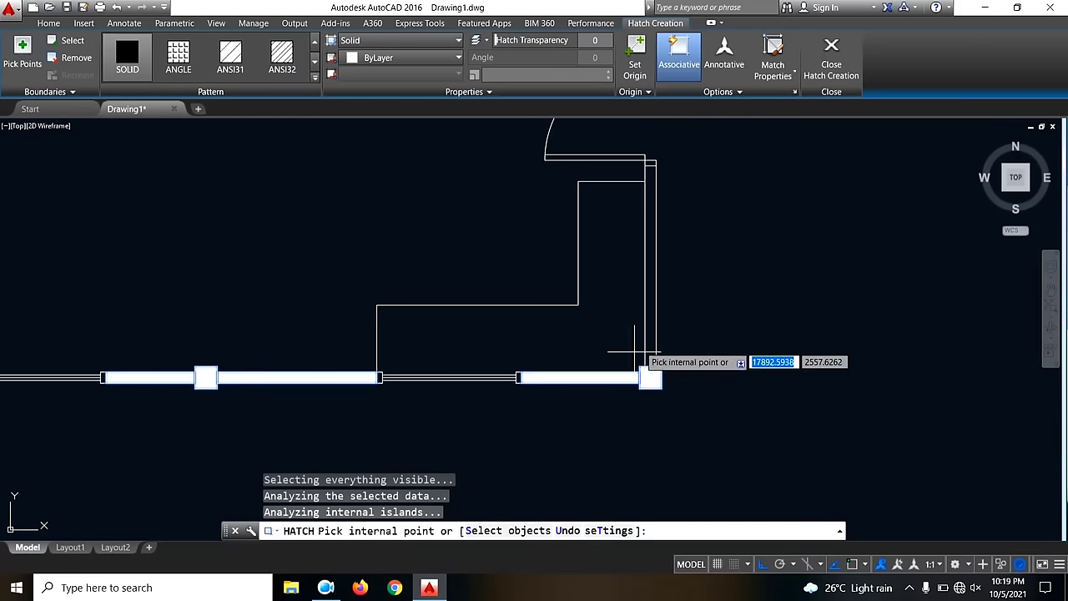
- Solid-fill the right vertical wall and the central junction column with its wall, then end HATCH
{"action": "left_click", "coordinate": [654, 248]}
{"action": "scroll", "coordinate": [534, 356], "scroll_direction": "down", "scroll_amount": 3}
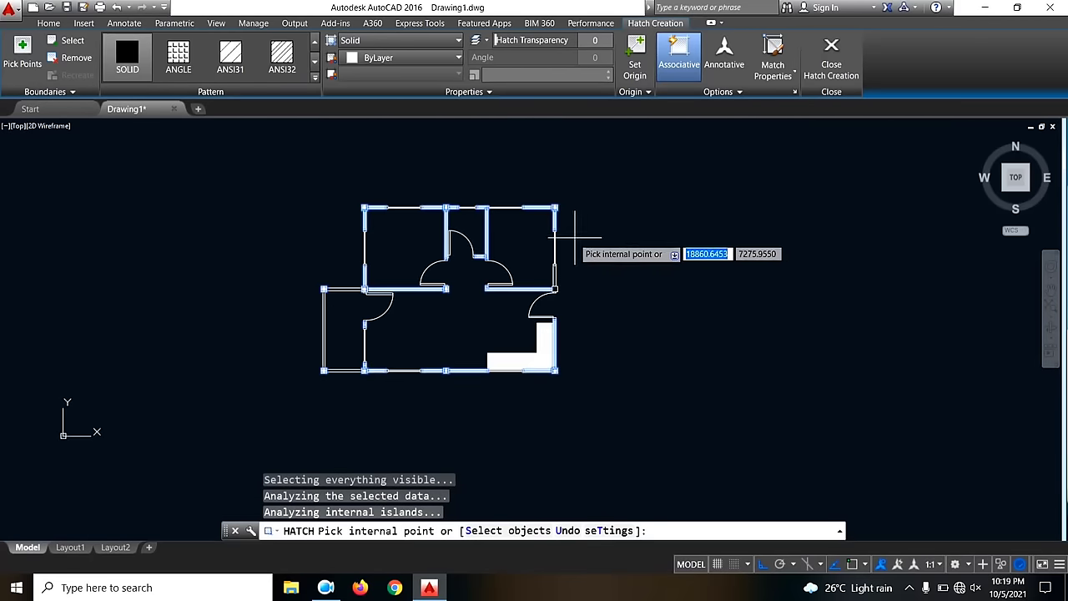
{"action": "scroll", "coordinate": [551, 279], "scroll_direction": "up", "scroll_amount": 4}
{"action": "left_click", "coordinate": [551, 279]}
{"action": "left_click", "coordinate": [543, 302]}
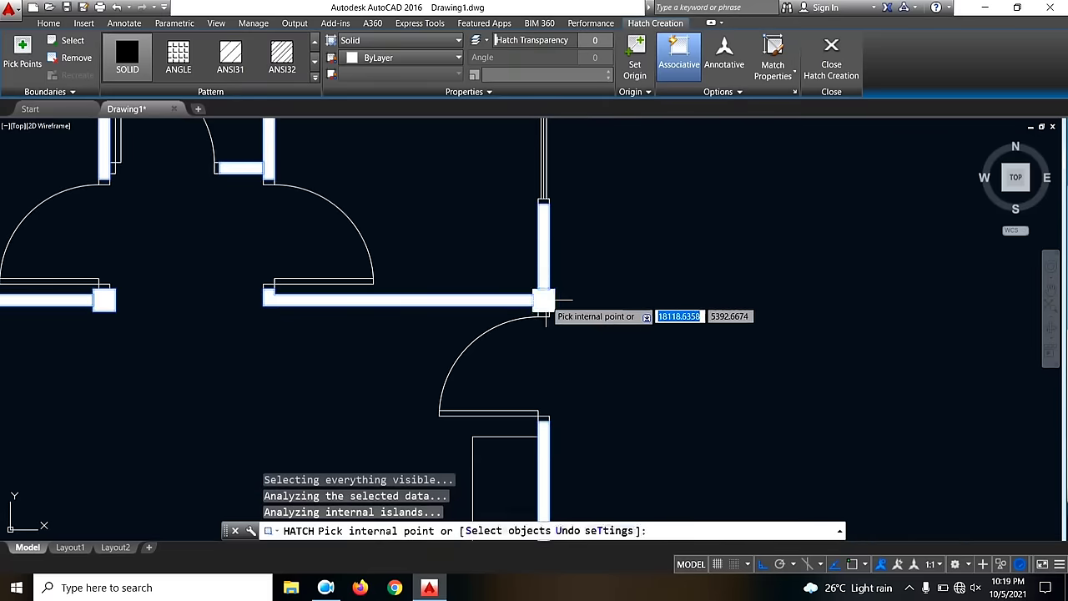
{"action": "scroll", "coordinate": [639, 291], "scroll_direction": "down", "scroll_amount": 3}
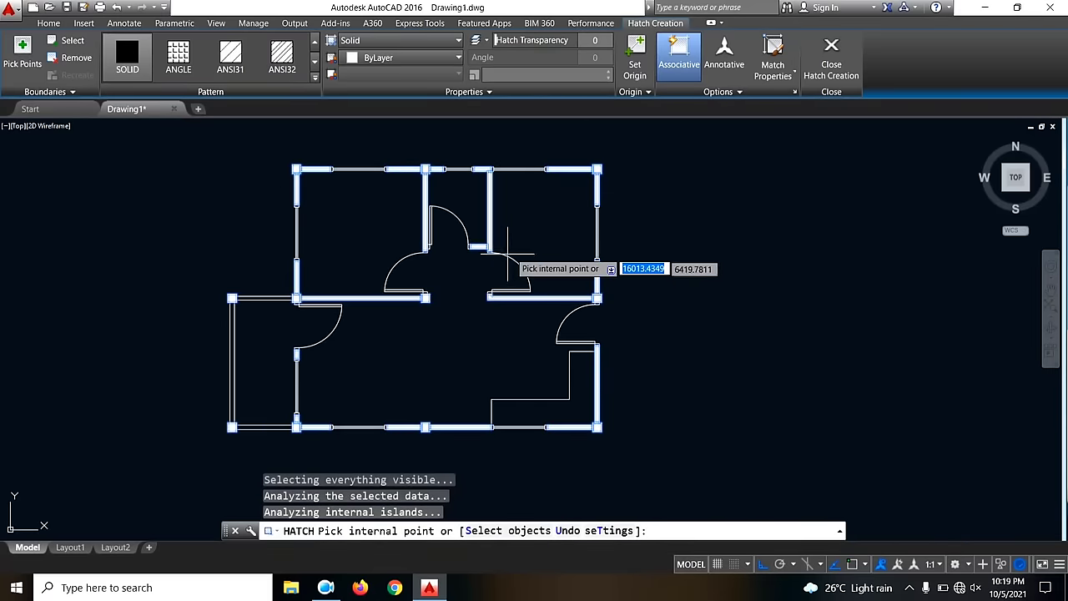
{"action": "key", "text": "Escape"}
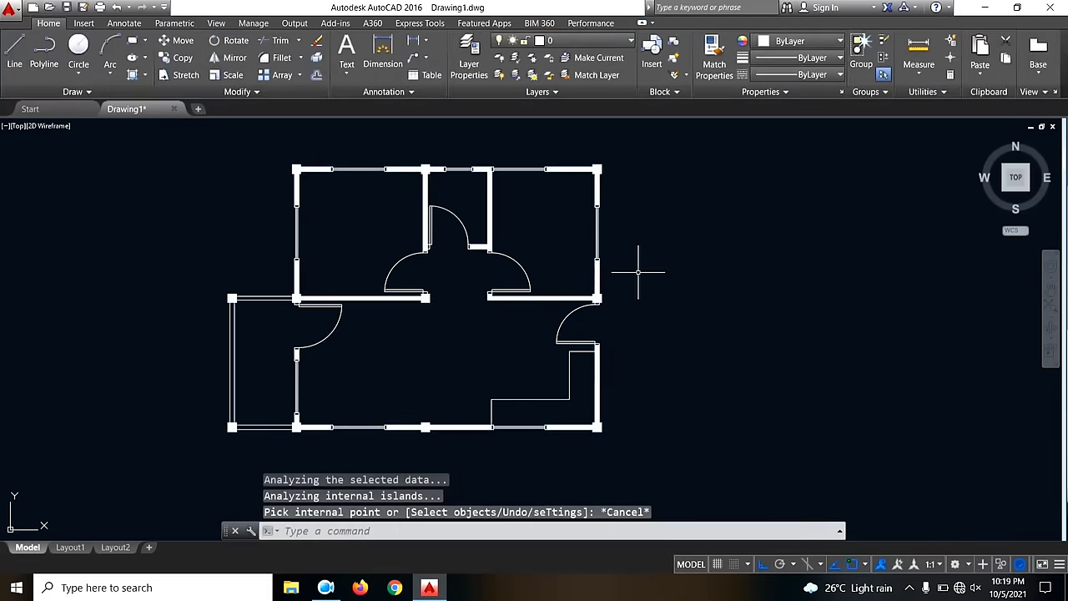
{"action": "middle_click_drag", "start_coordinate": [822, 331], "coordinate": [815, 282]}
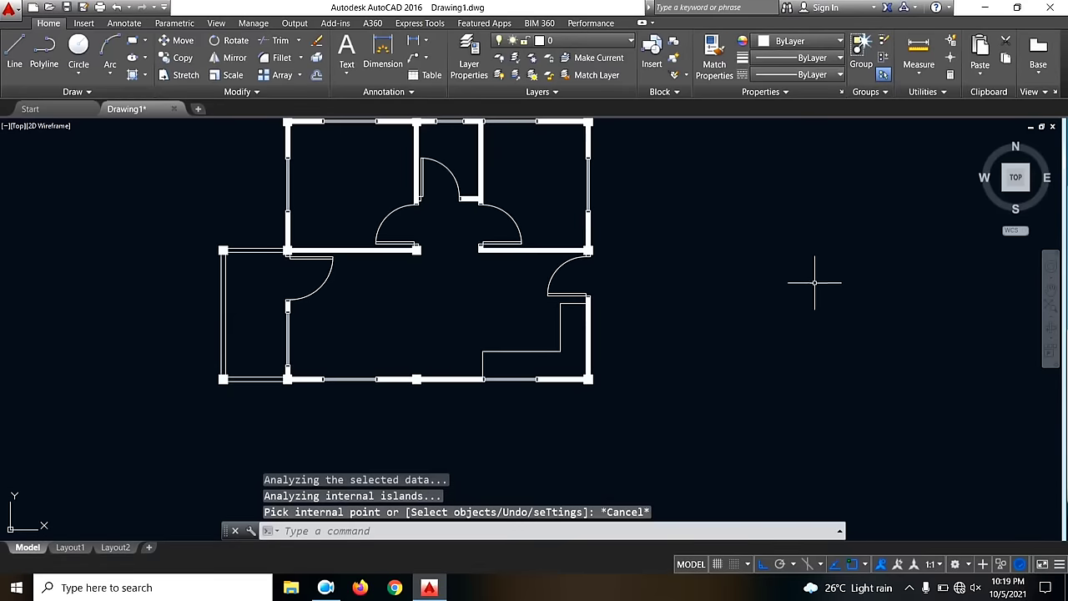
{"action": "scroll", "coordinate": [639, 298], "scroll_direction": "down", "scroll_amount": 2}
{"action": "middle_click_drag", "start_coordinate": [639, 298], "coordinate": [689, 301]}
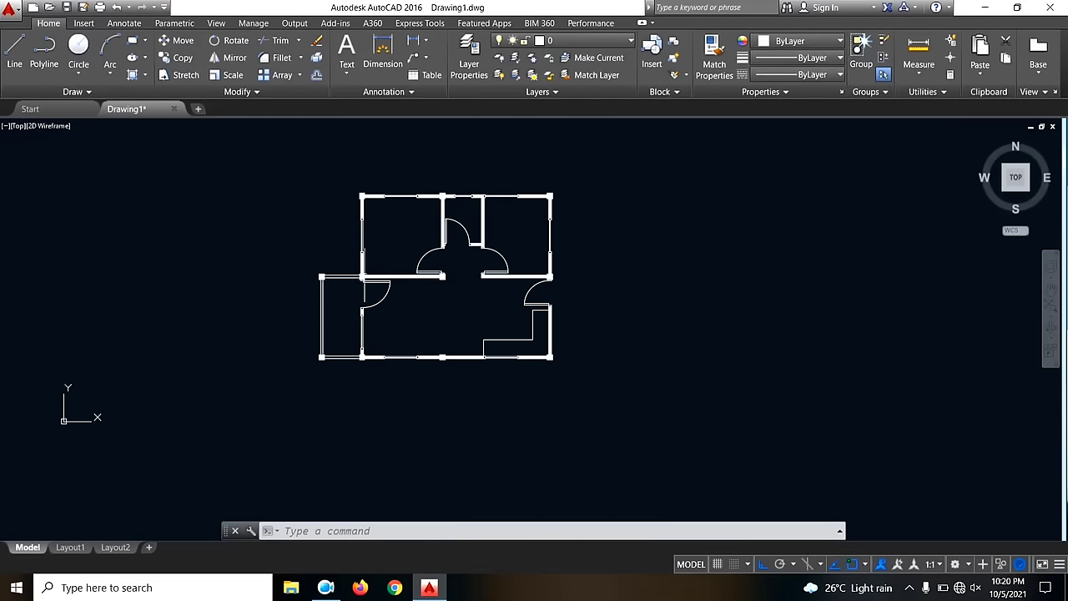
{"action": "scroll", "coordinate": [346, 275], "scroll_direction": "up", "scroll_amount": 3}
{"action": "scroll", "coordinate": [380, 314], "scroll_direction": "down", "scroll_amount": 3}
{"action": "scroll", "coordinate": [434, 307], "scroll_direction": "up", "scroll_amount": 2}
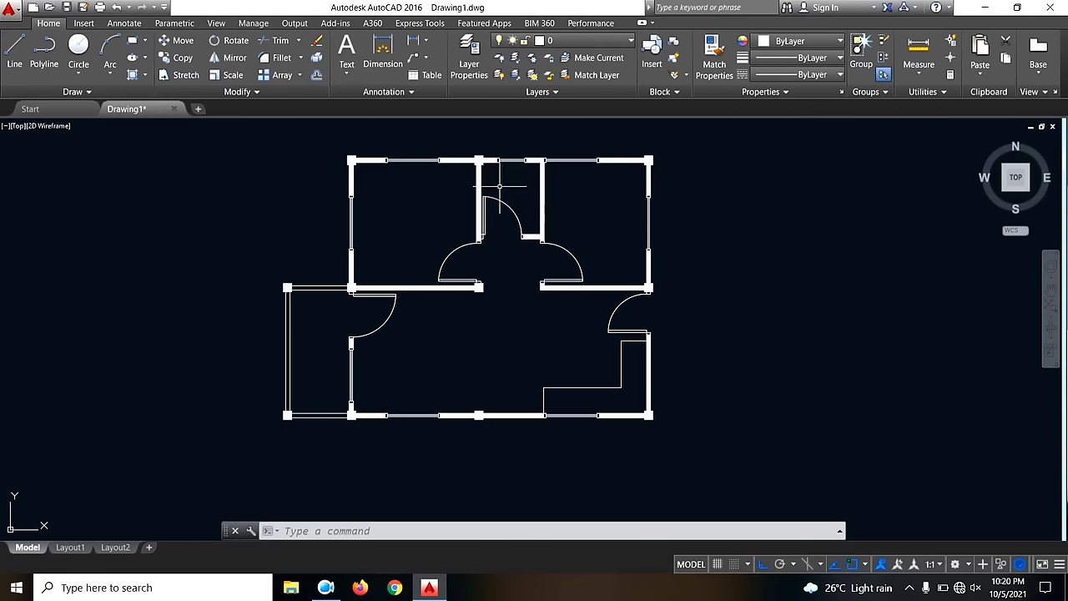
{"action": "scroll", "coordinate": [499, 185], "scroll_direction": "up", "scroll_amount": 6}
{"action": "scroll", "coordinate": [494, 179], "scroll_direction": "down", "scroll_amount": 4}
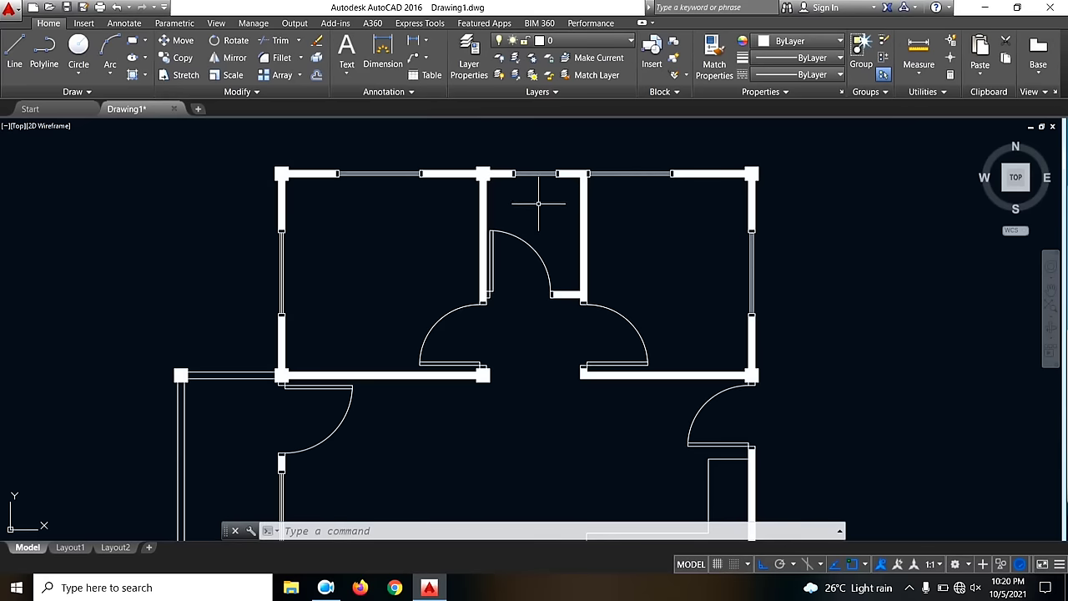
{"action": "scroll", "coordinate": [516, 201], "scroll_direction": "down", "scroll_amount": 4}
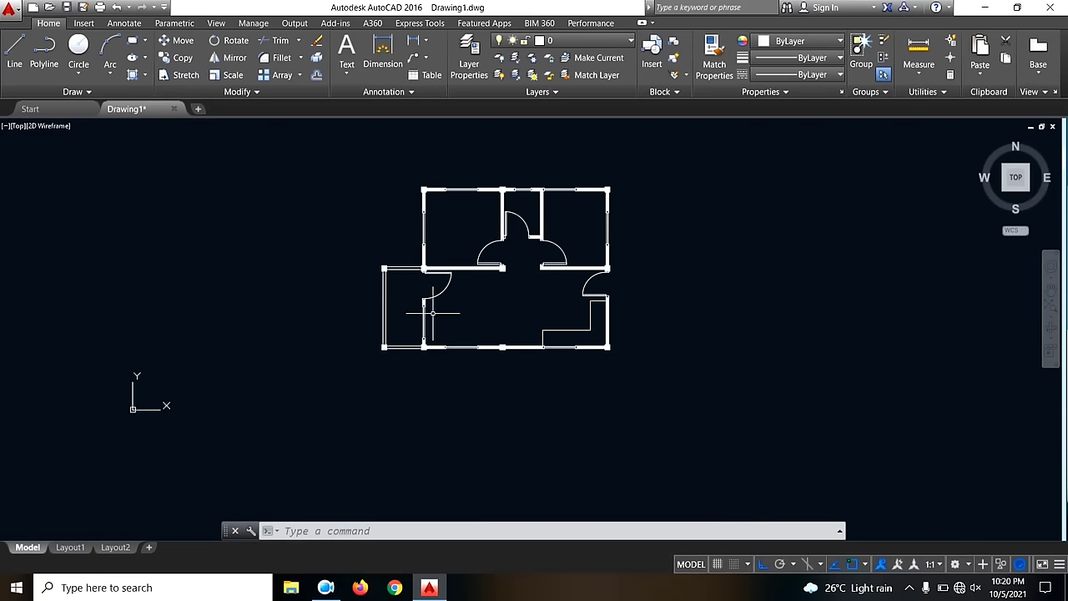
{"action": "scroll", "coordinate": [412, 331], "scroll_direction": "up", "scroll_amount": 3}
{"action": "scroll", "coordinate": [251, 308], "scroll_direction": "down", "scroll_amount": 4}
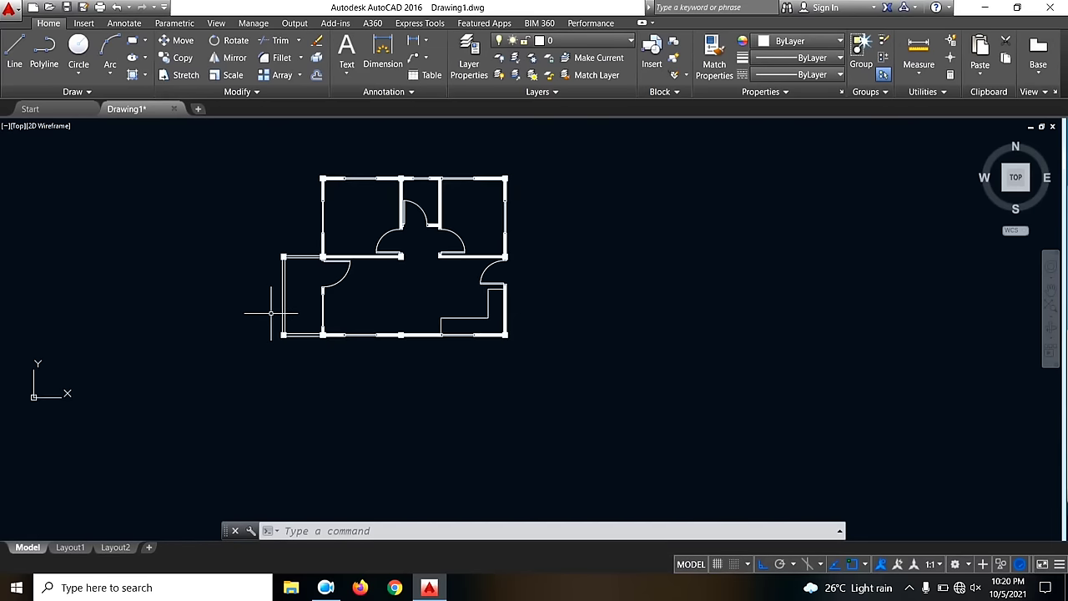
{"action": "middle_click_drag", "start_coordinate": [463, 280], "coordinate": [608, 296]}
{"action": "scroll", "coordinate": [611, 324], "scroll_direction": "up", "scroll_amount": 2}
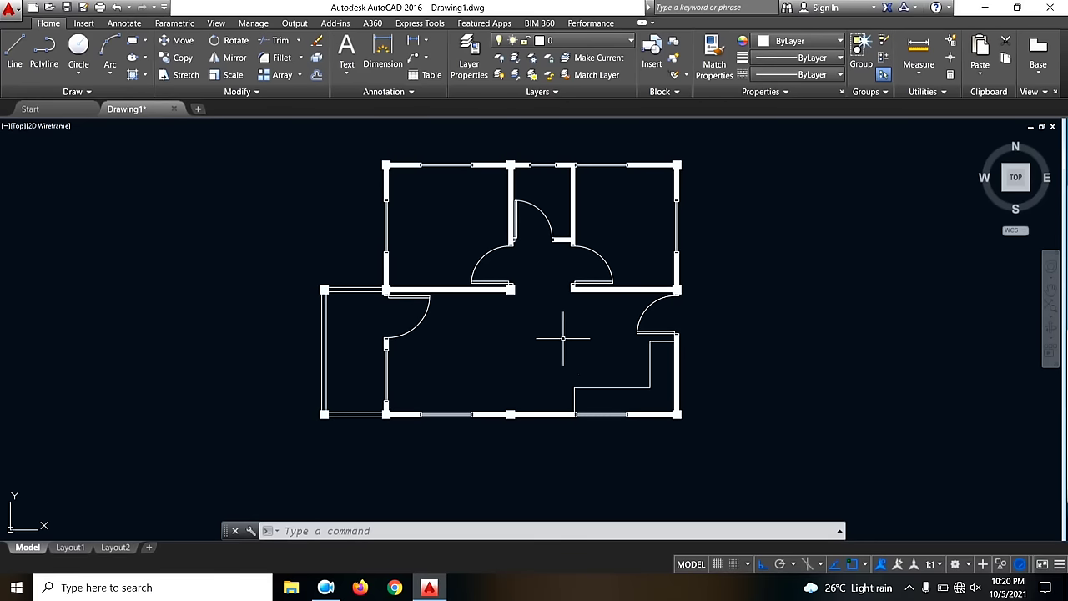
{"action": "middle_click_drag", "start_coordinate": [563, 338], "coordinate": [568, 334]}
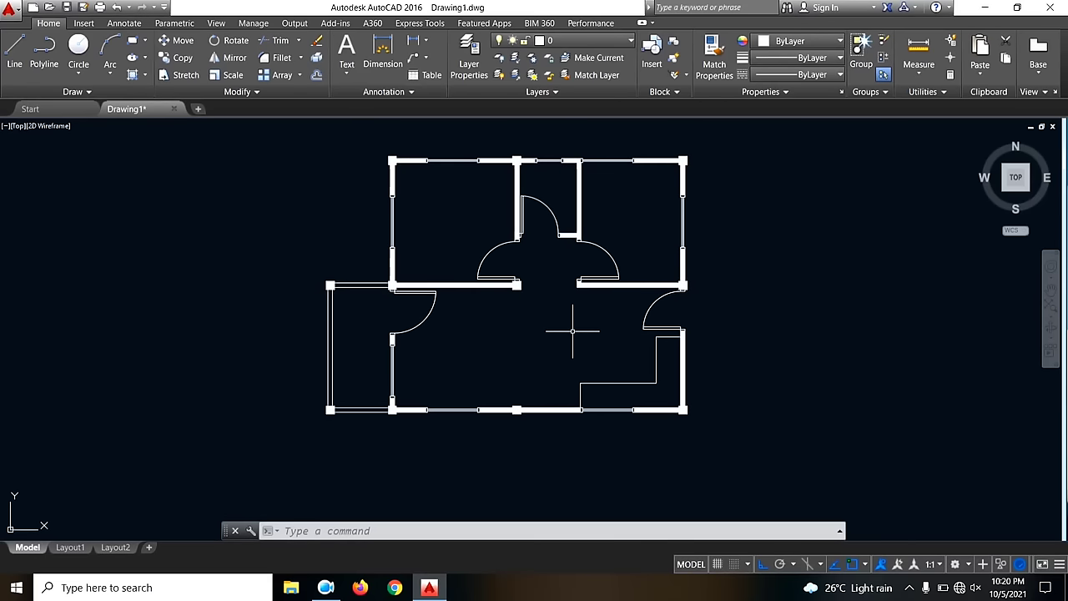